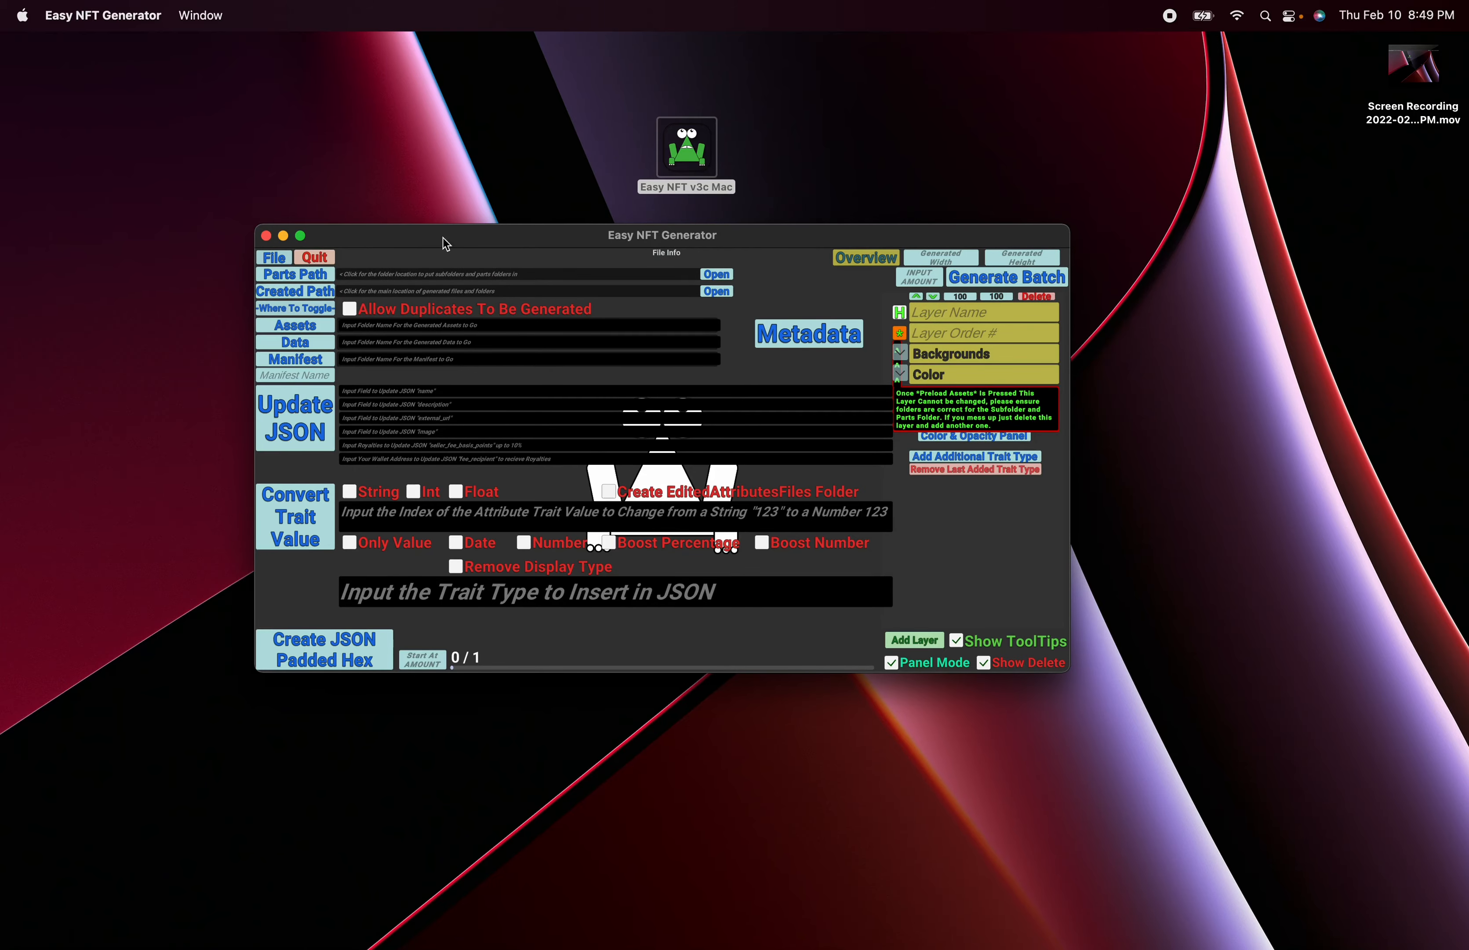
- Expand the generator window to full screen and fill in the default folder locations for Parts Path and Created Path
{"action": "left_click", "coordinate": [301, 236]}
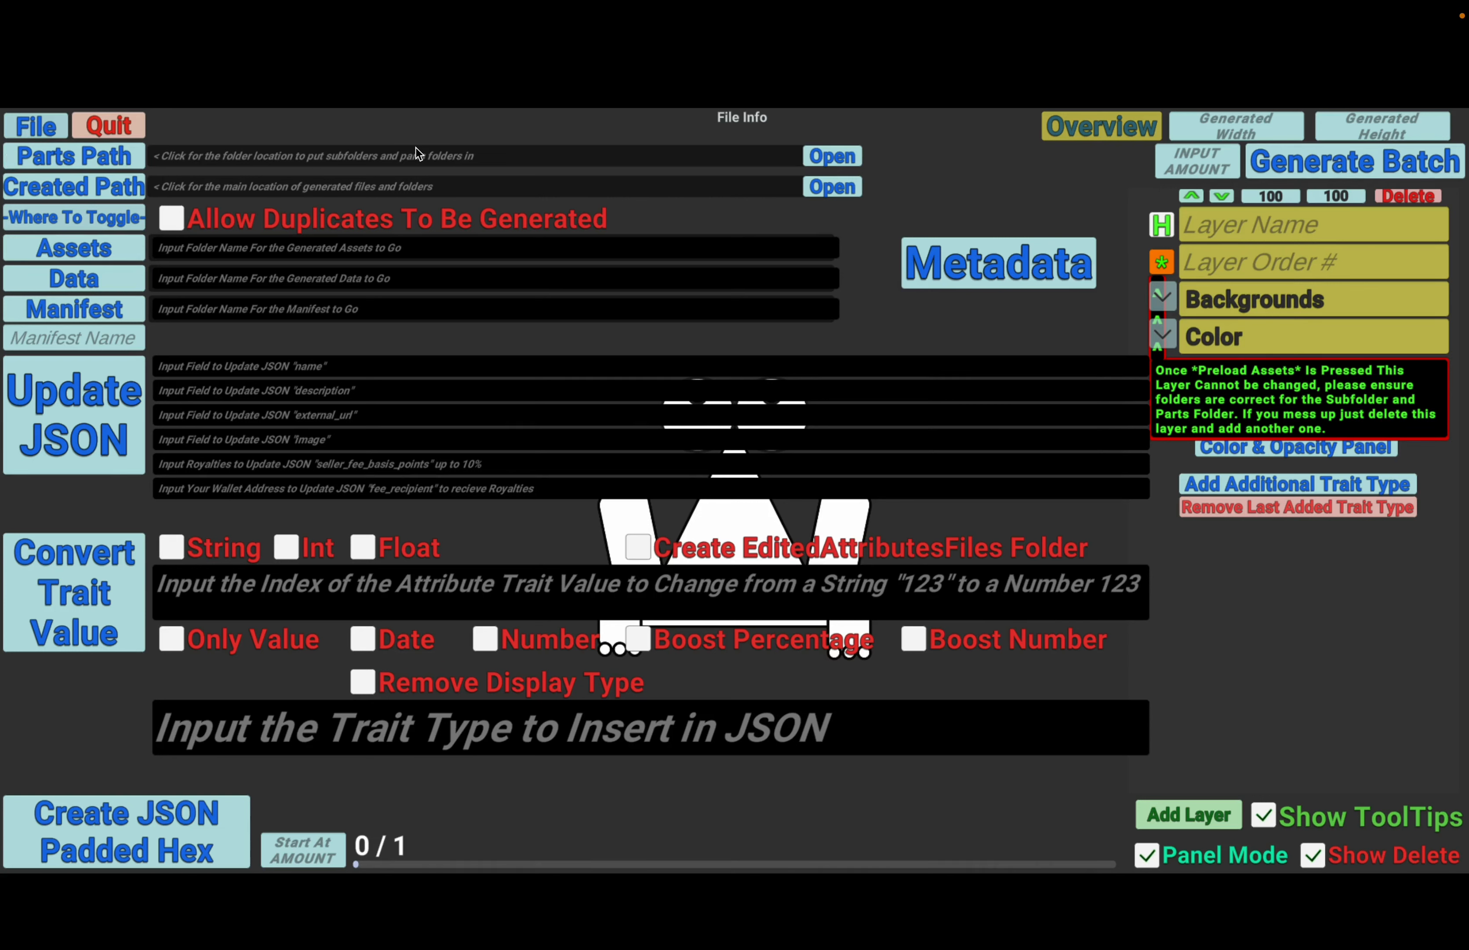
{"action": "left_click", "coordinate": [94, 161]}
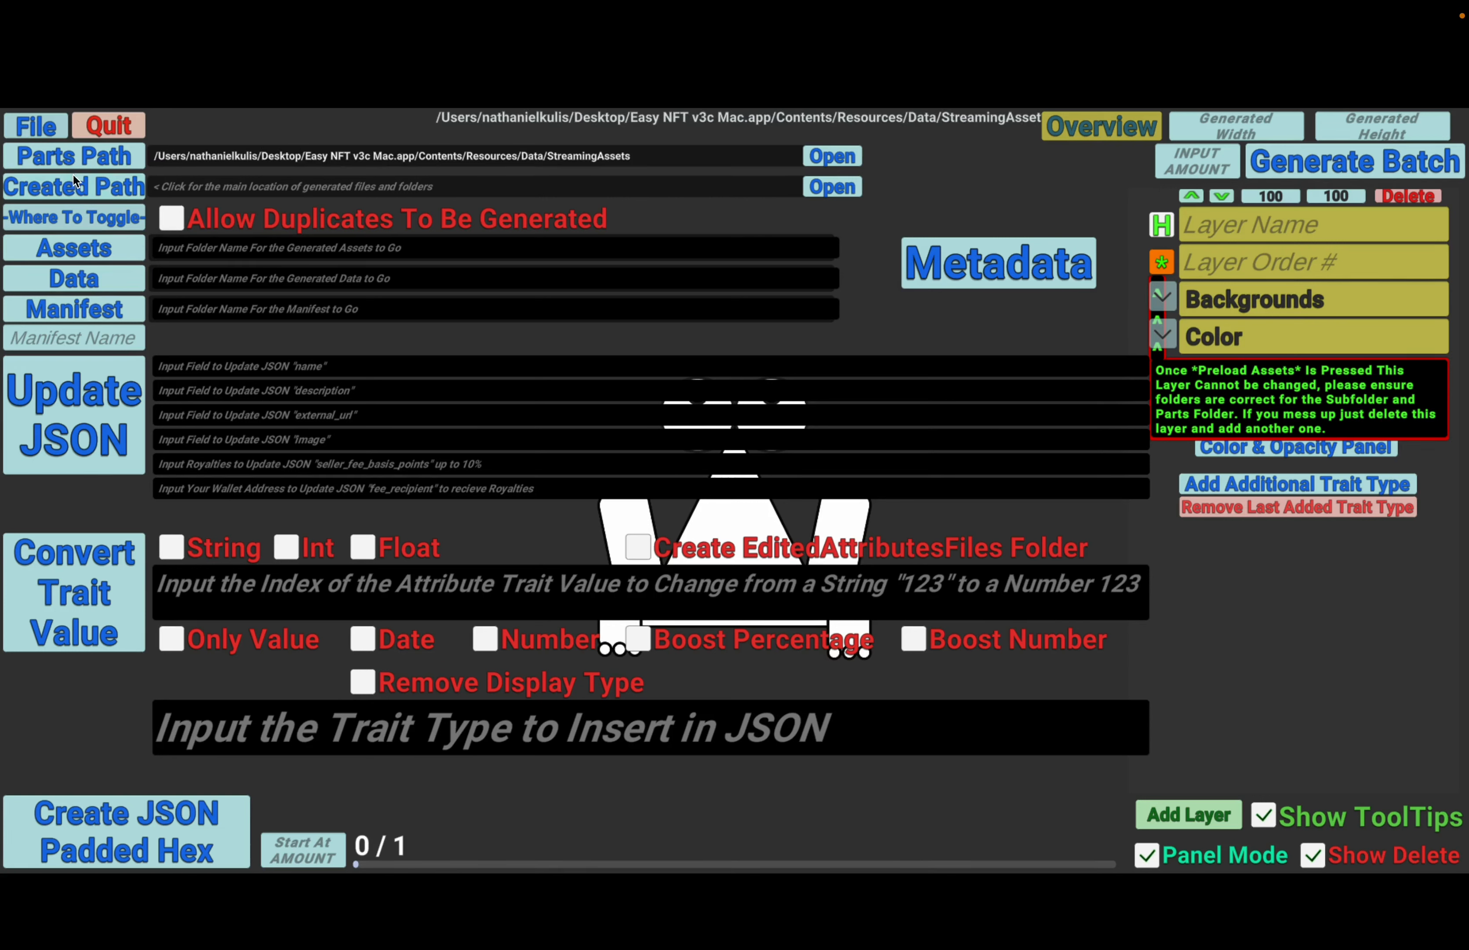
{"action": "left_click", "coordinate": [62, 196]}
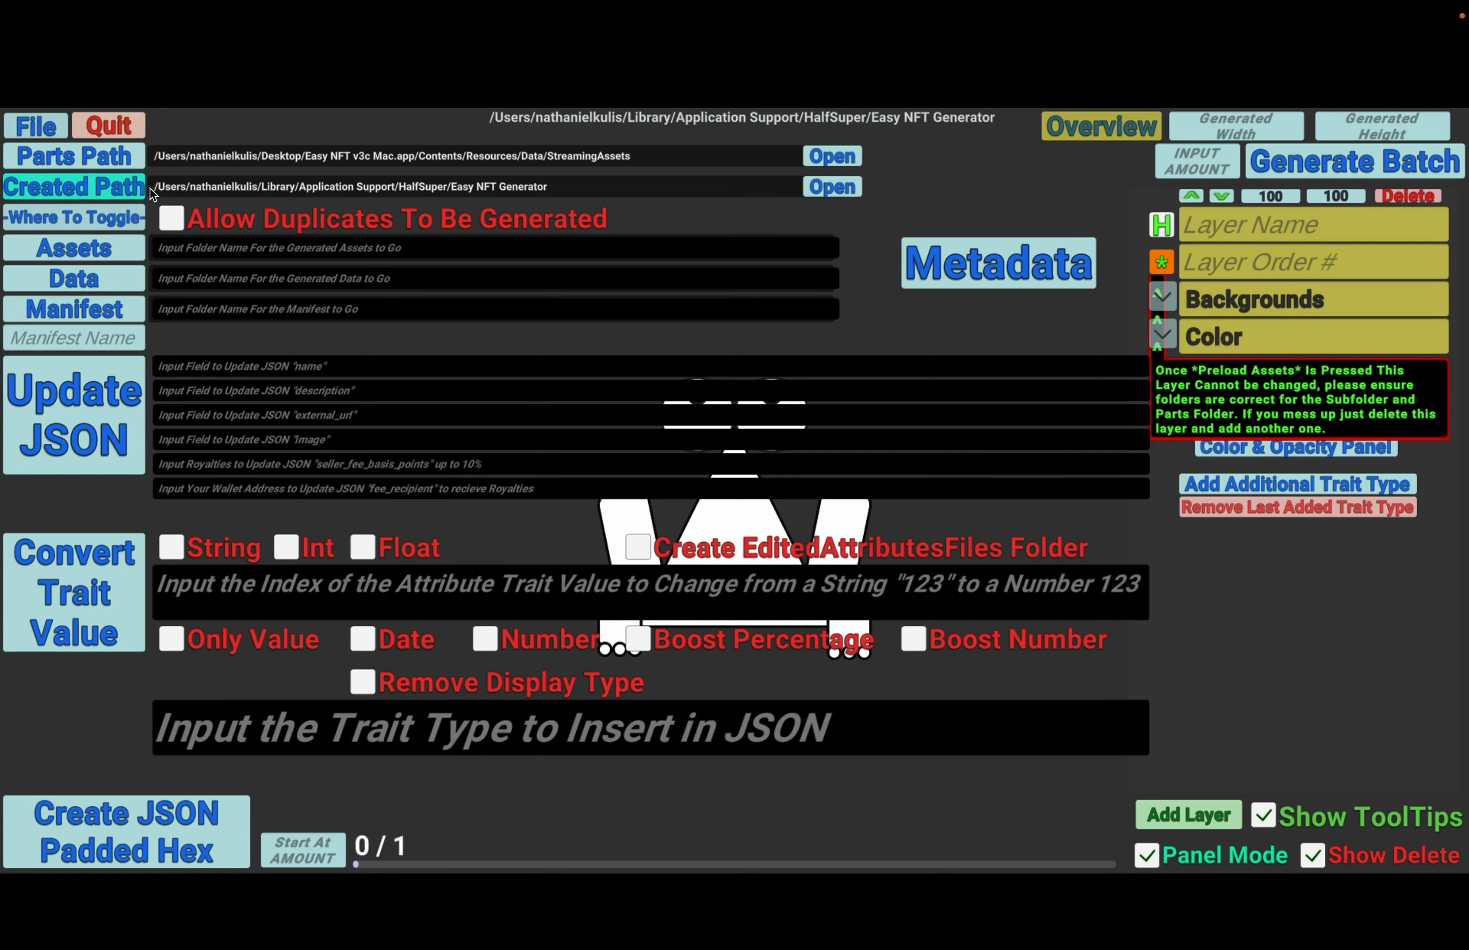
- Open the Parts Path folder in Finder and move the StreamingAssets window clear of the desktop app icon
{"action": "left_click", "coordinate": [831, 158]}
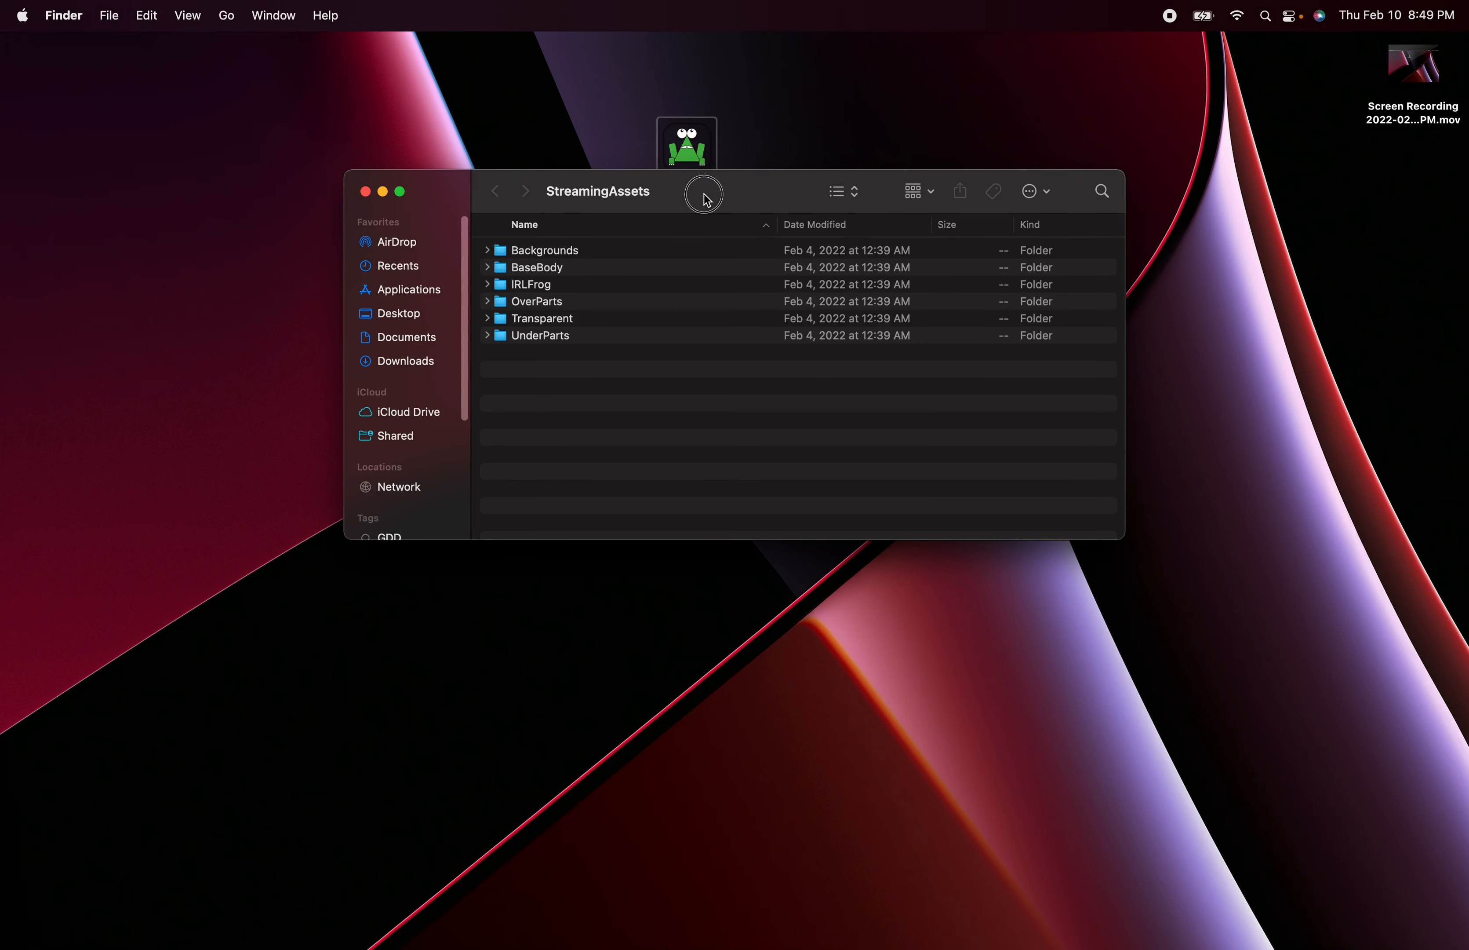
{"action": "left_click_drag", "start_coordinate": [698, 190], "coordinate": [633, 248]}
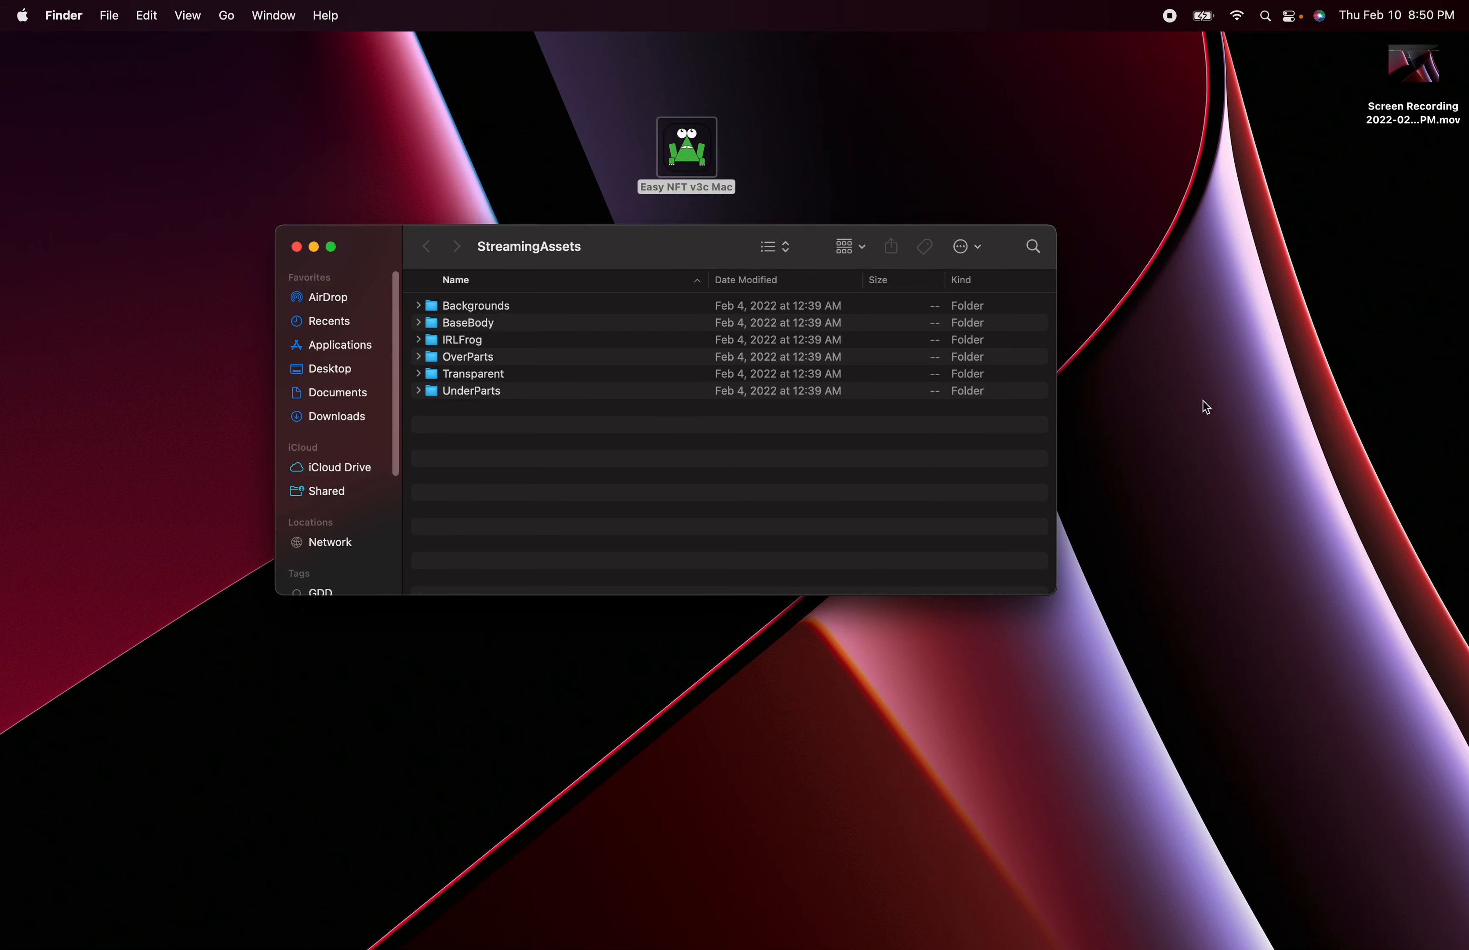
{"action": "left_click_drag", "start_coordinate": [709, 247], "coordinate": [561, 222]}
- Examine the top-level folders in StreamingAssets, from Backgrounds through UnderParts
{"action": "left_click_drag", "start_coordinate": [423, 441], "coordinate": [425, 327]}
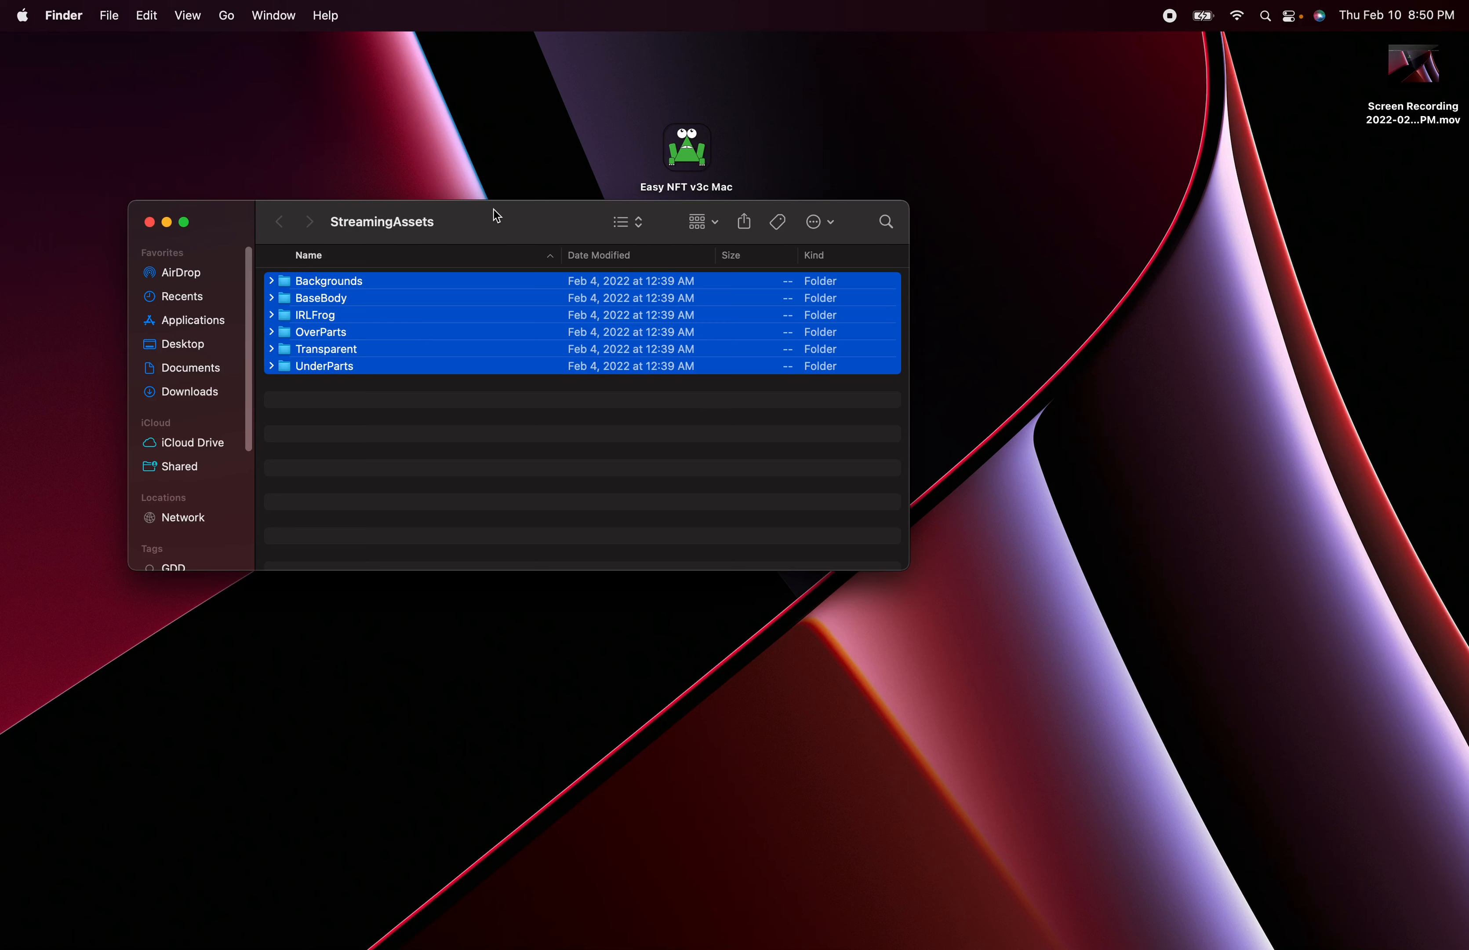
{"action": "left_click", "coordinate": [416, 449]}
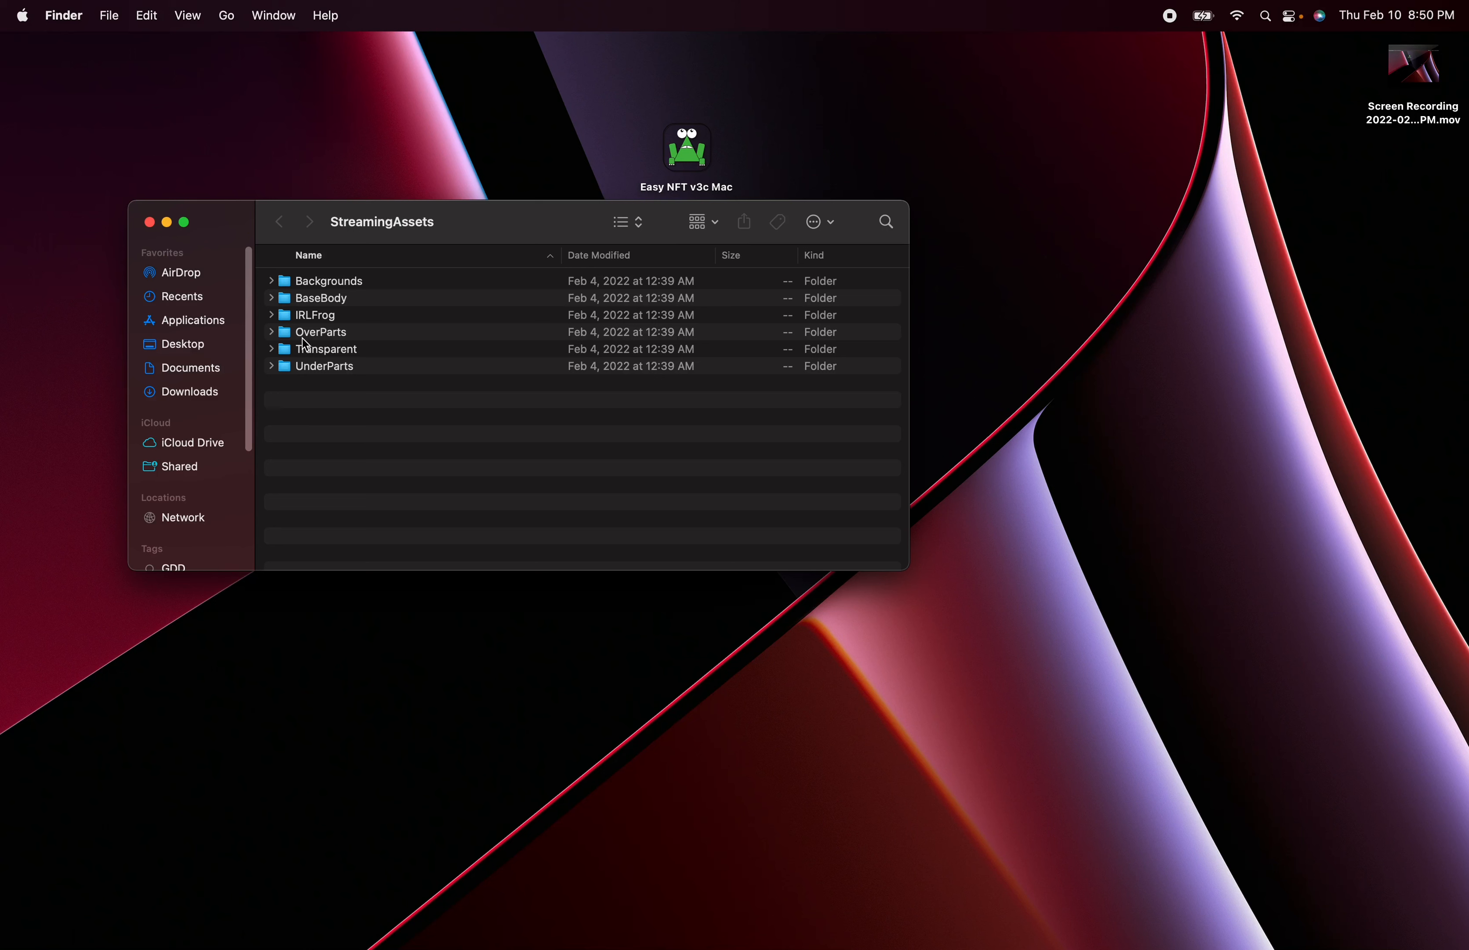
{"action": "left_click", "coordinate": [343, 283]}
{"action": "left_click", "coordinate": [334, 299]}
{"action": "left_click", "coordinate": [326, 332]}
{"action": "left_click", "coordinate": [326, 351]}
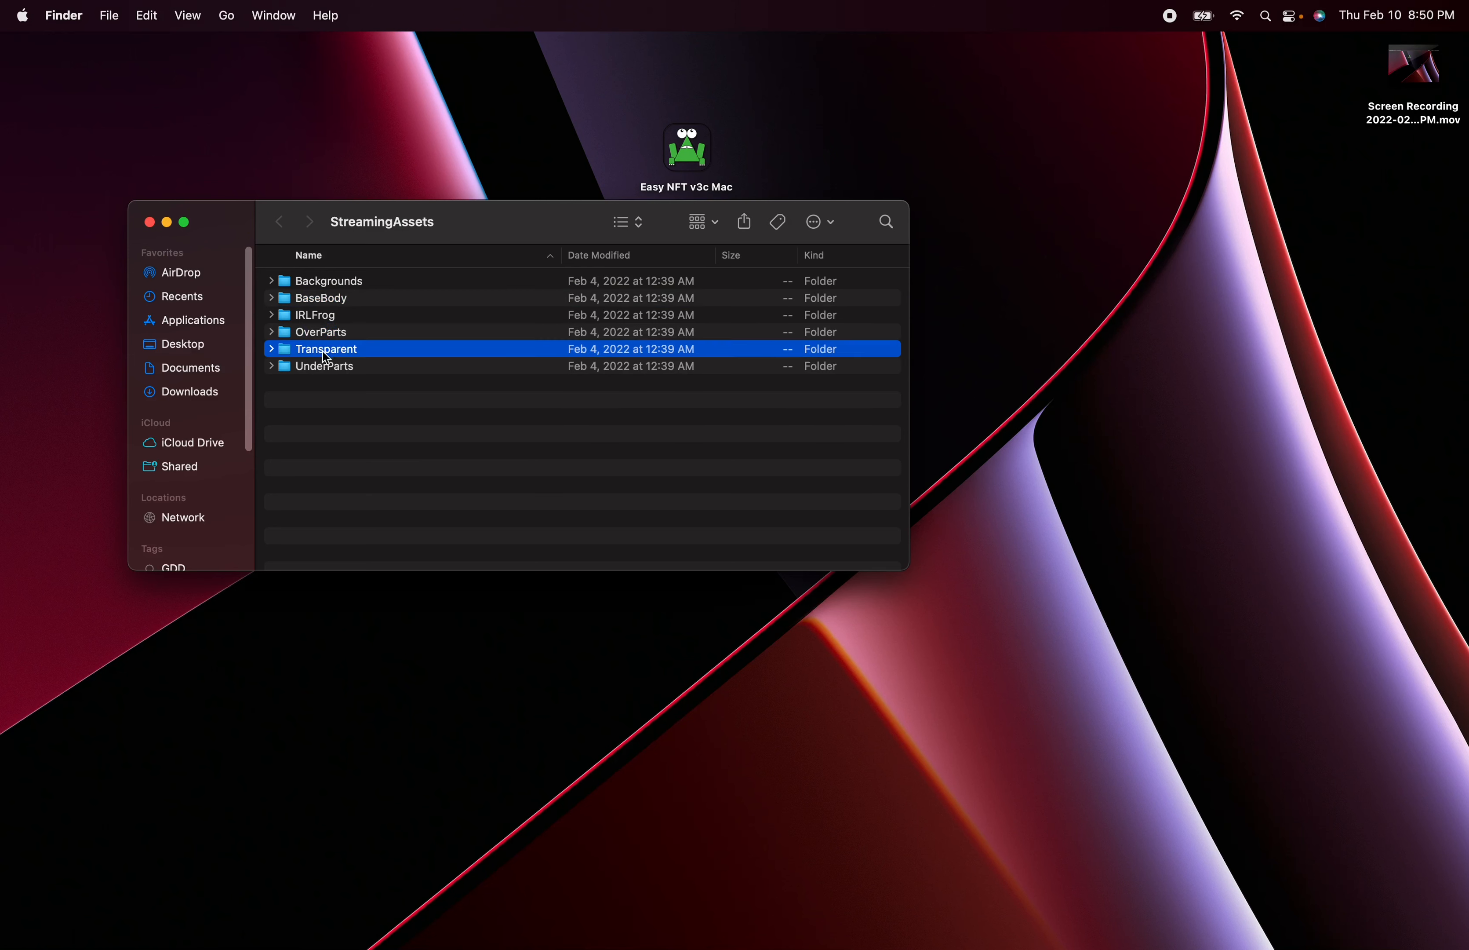
{"action": "left_click", "coordinate": [327, 367]}
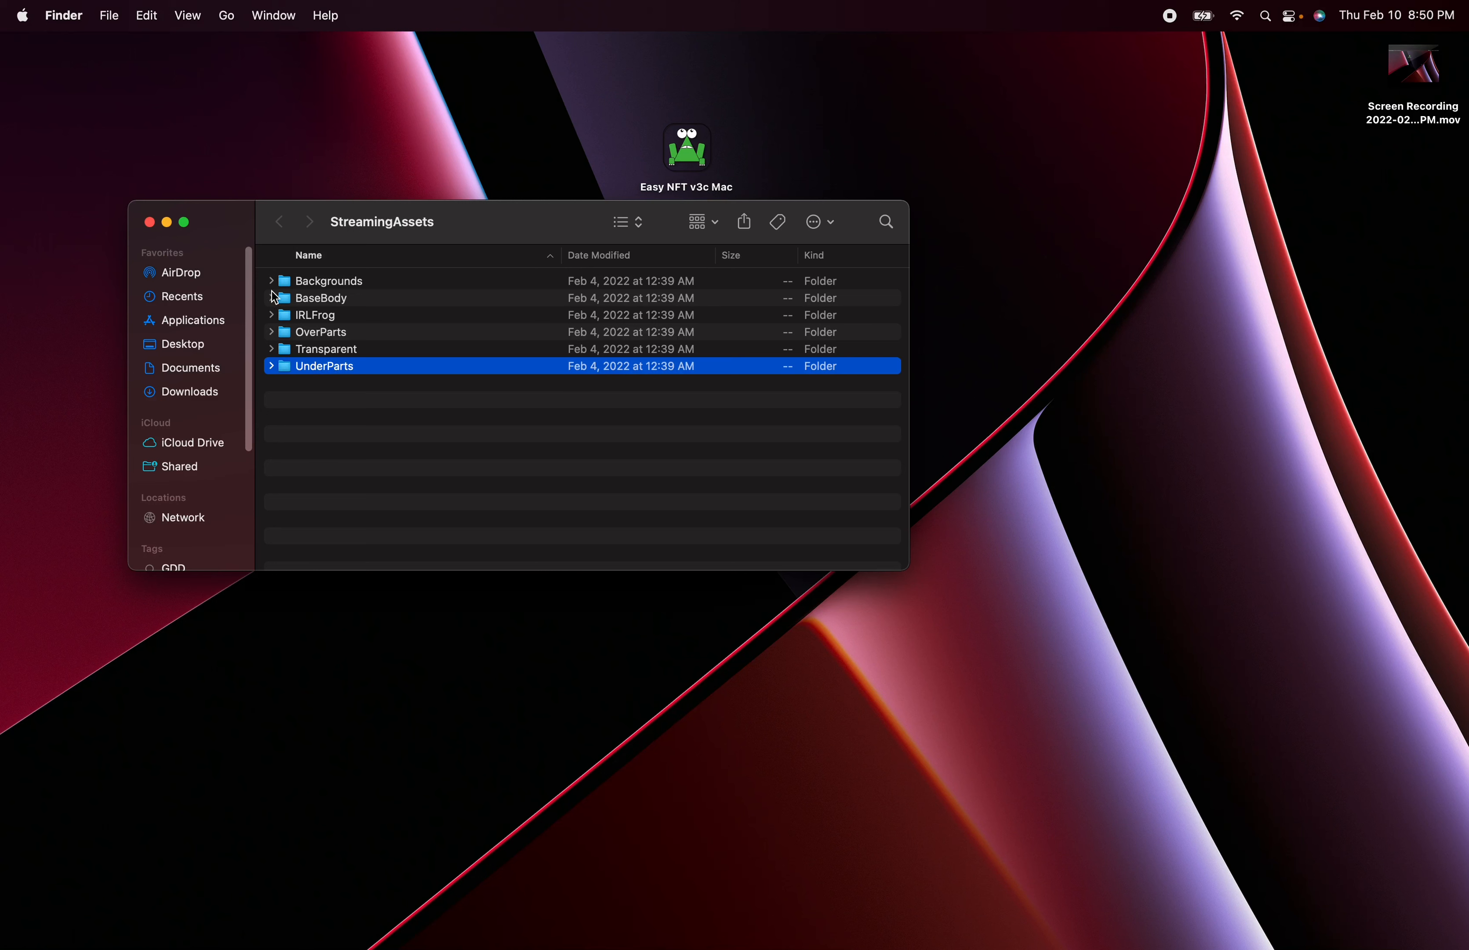
{"action": "left_click", "coordinate": [315, 286]}
{"action": "left_click", "coordinate": [320, 301]}
{"action": "left_click", "coordinate": [319, 315]}
{"action": "left_click", "coordinate": [316, 333]}
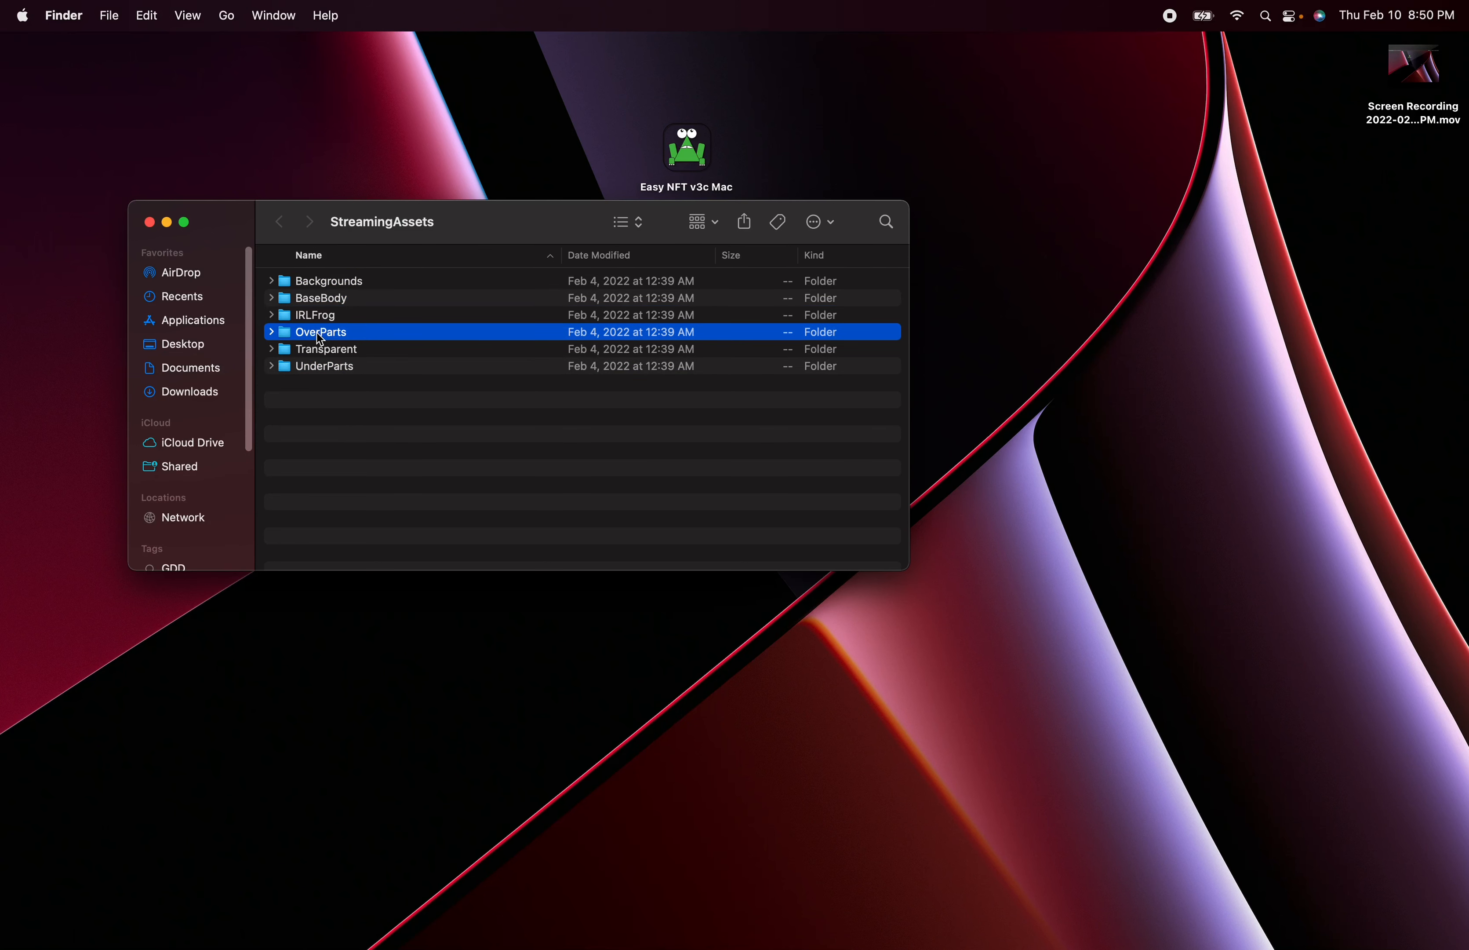
{"action": "left_click", "coordinate": [317, 350]}
{"action": "left_click", "coordinate": [311, 370]}
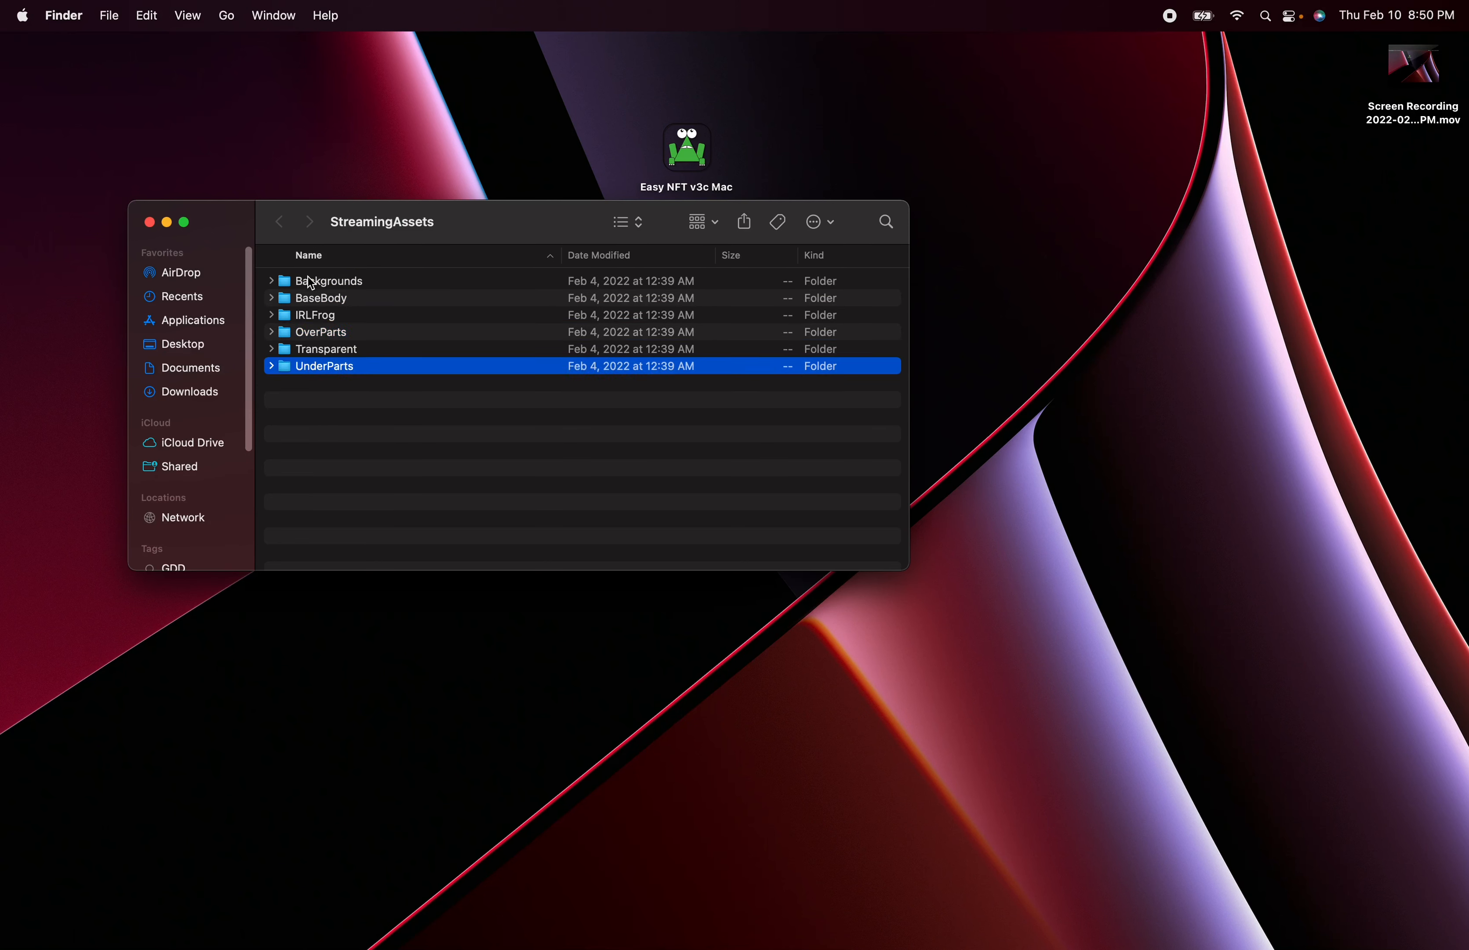
- Expand the Backgrounds folder and inspect the contents of its Color and Dark subfolders
{"action": "left_click", "coordinate": [312, 287]}
{"action": "left_click", "coordinate": [272, 281]}
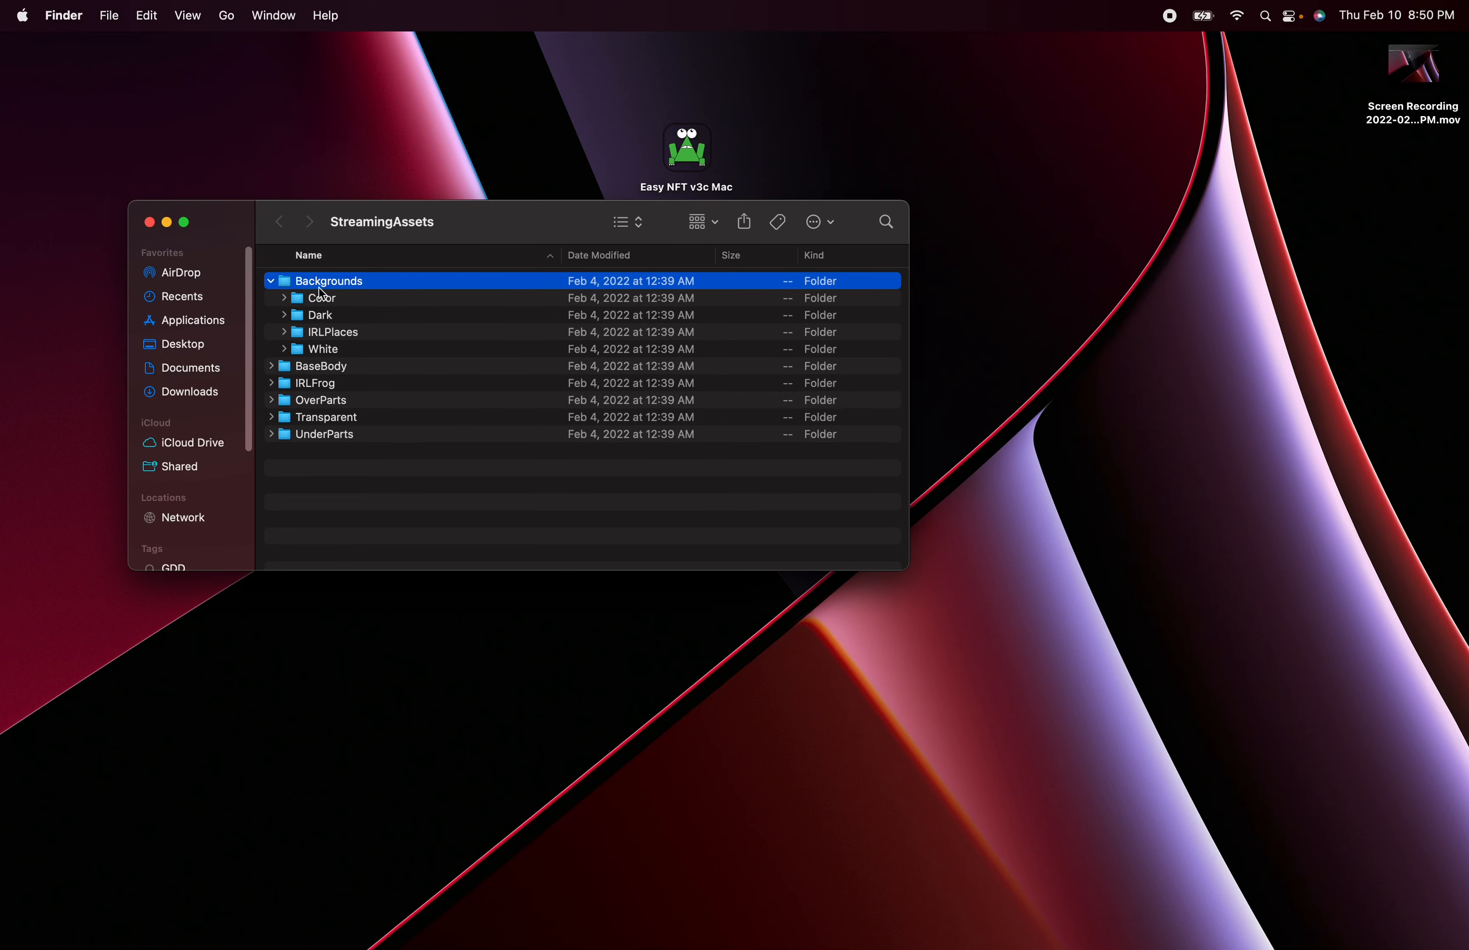
{"action": "left_click", "coordinate": [320, 301]}
{"action": "left_click", "coordinate": [284, 298]}
{"action": "left_click", "coordinate": [285, 298]}
{"action": "left_click", "coordinate": [305, 316]}
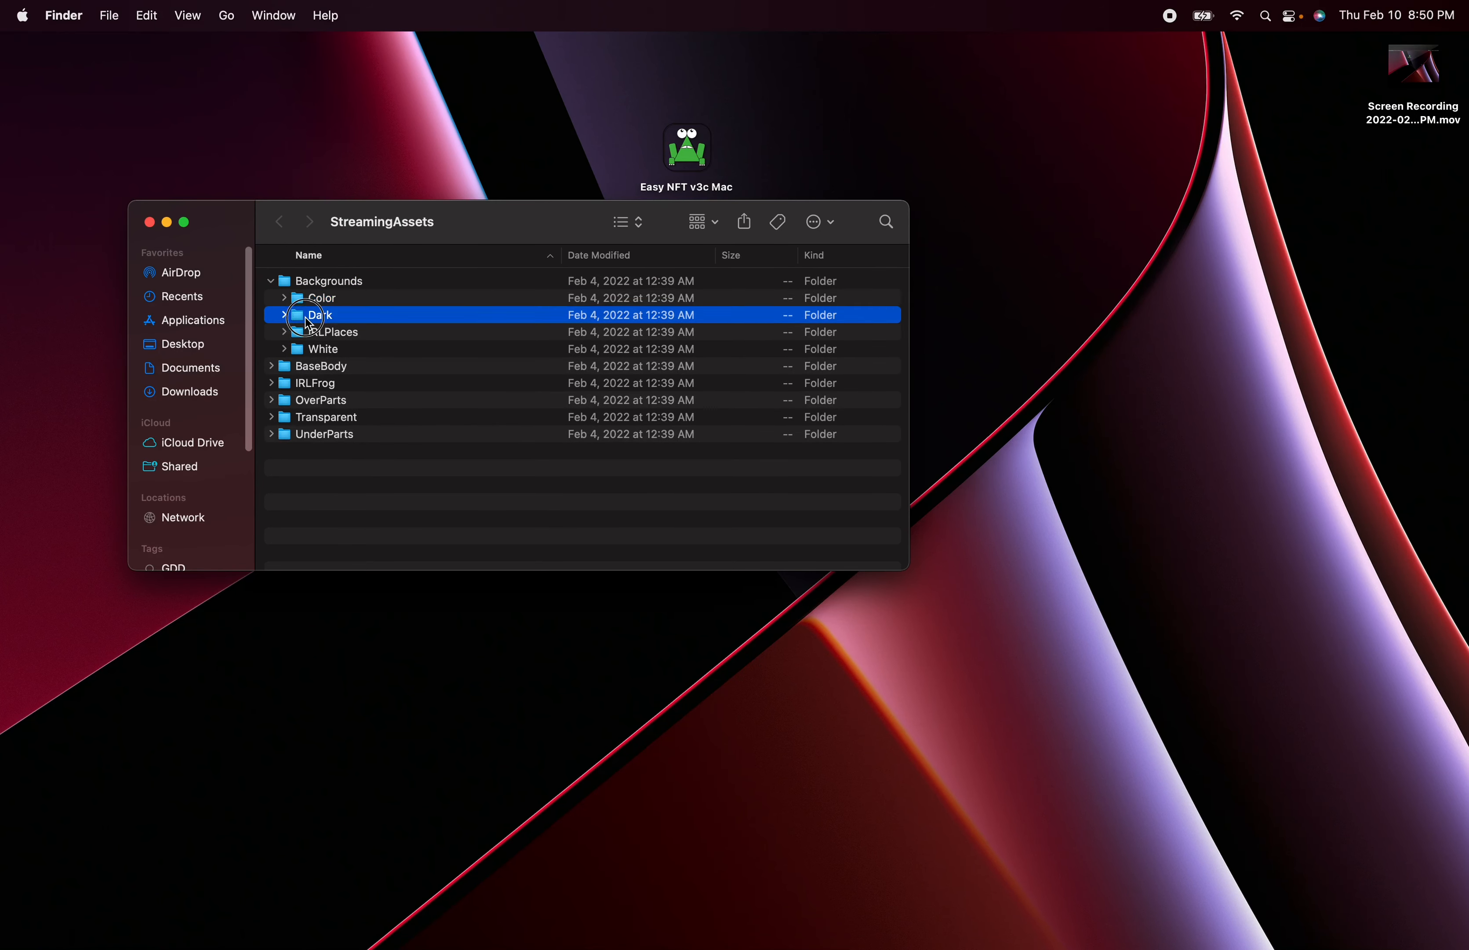
{"action": "left_click", "coordinate": [284, 316]}
{"action": "left_click", "coordinate": [357, 336]}
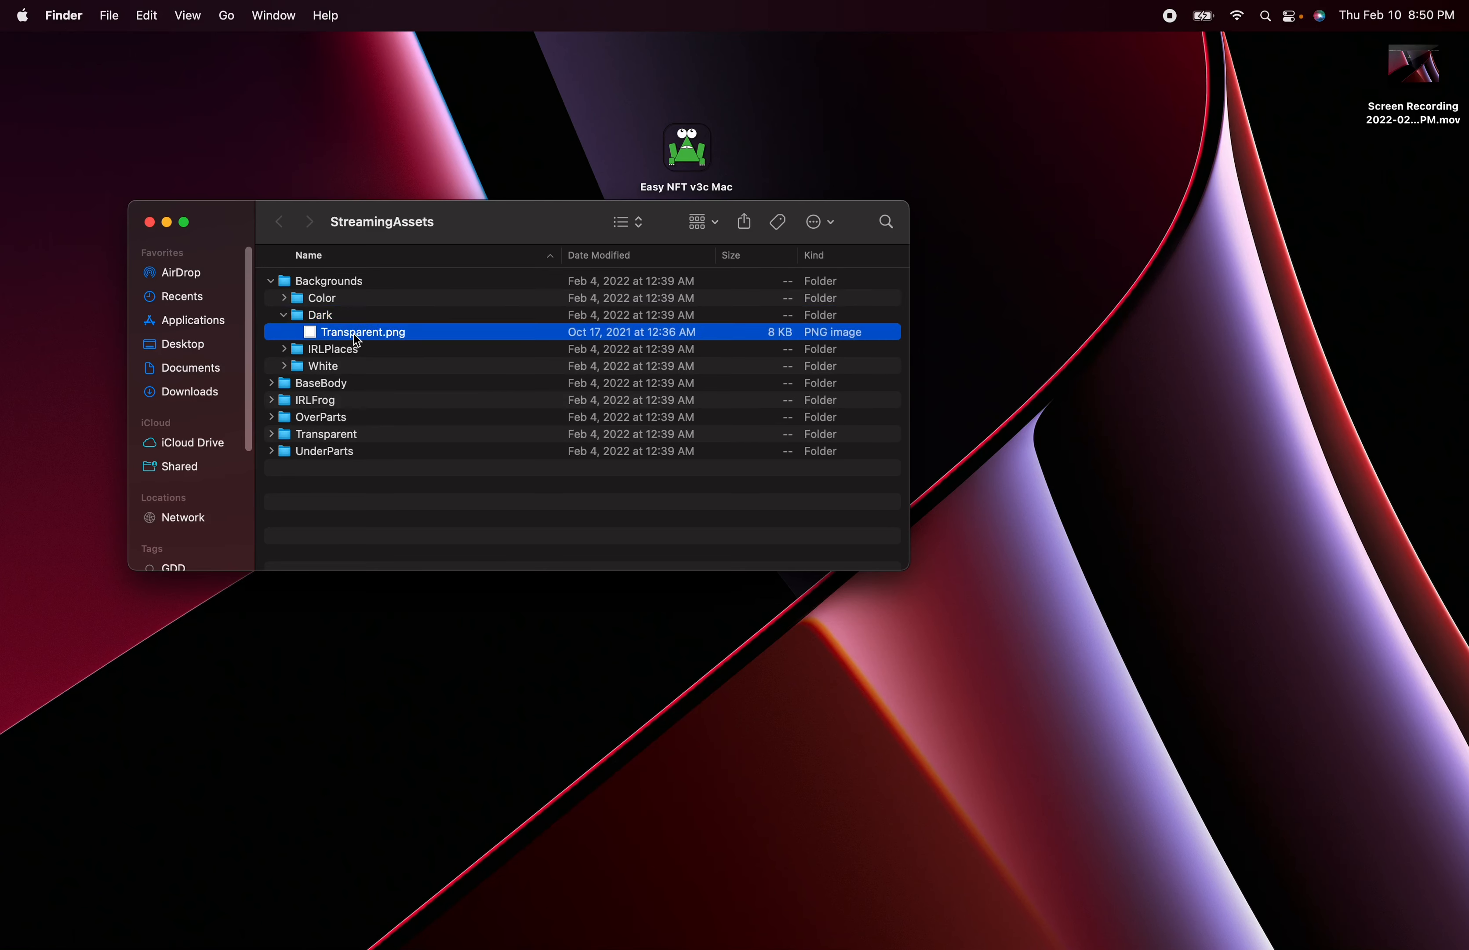
{"action": "left_click", "coordinate": [315, 315]}
{"action": "left_click", "coordinate": [284, 314]}
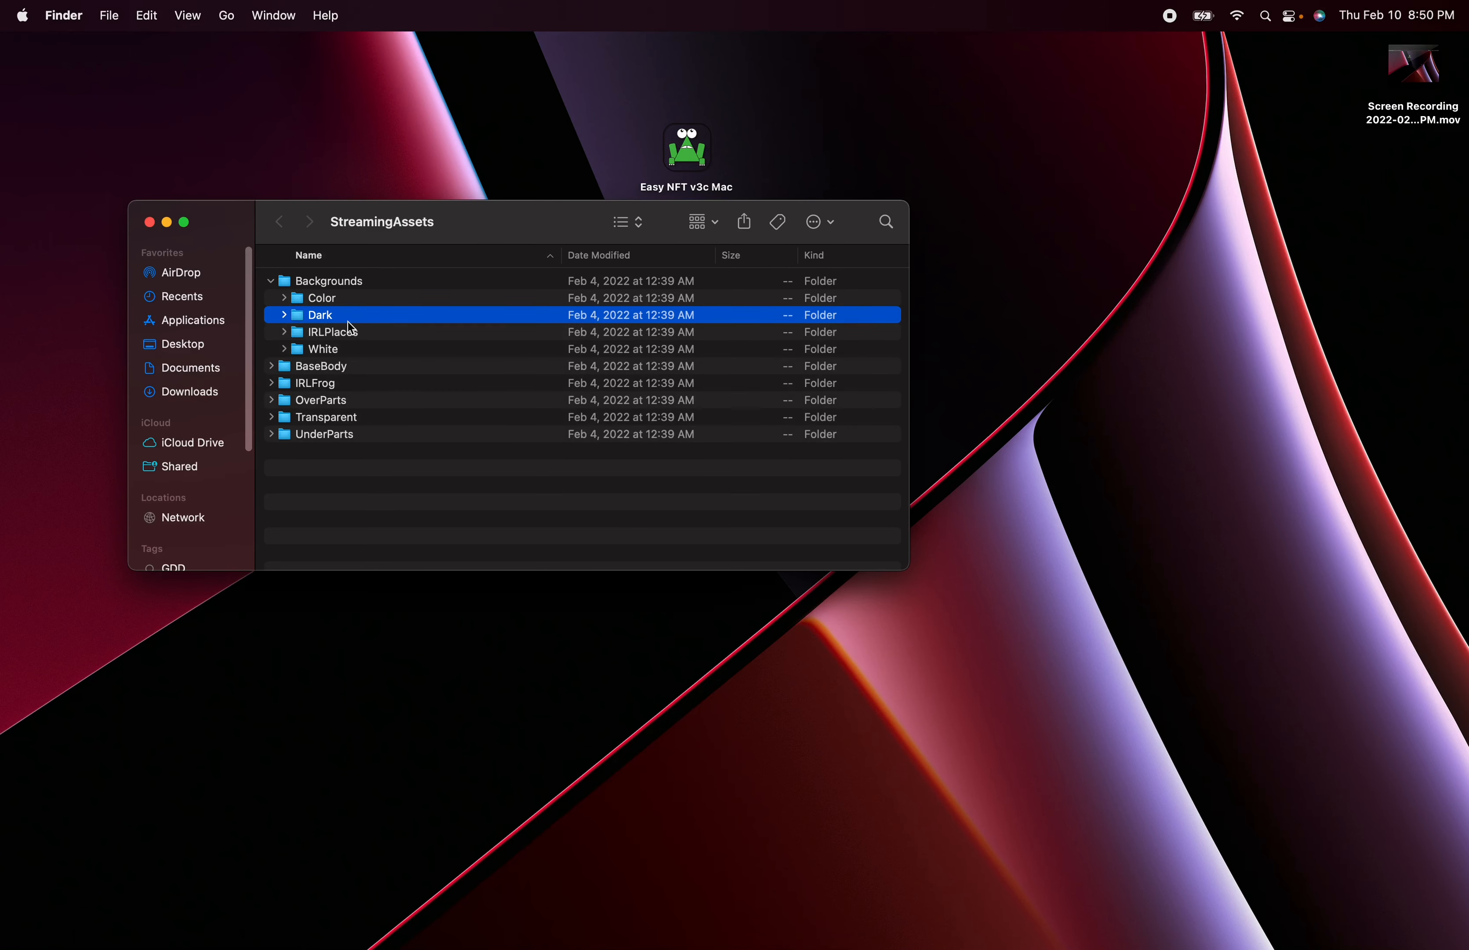
- Inspect the images in the IRLPlaces and White subfolders, then collapse the Backgrounds folder
{"action": "left_click", "coordinate": [313, 333]}
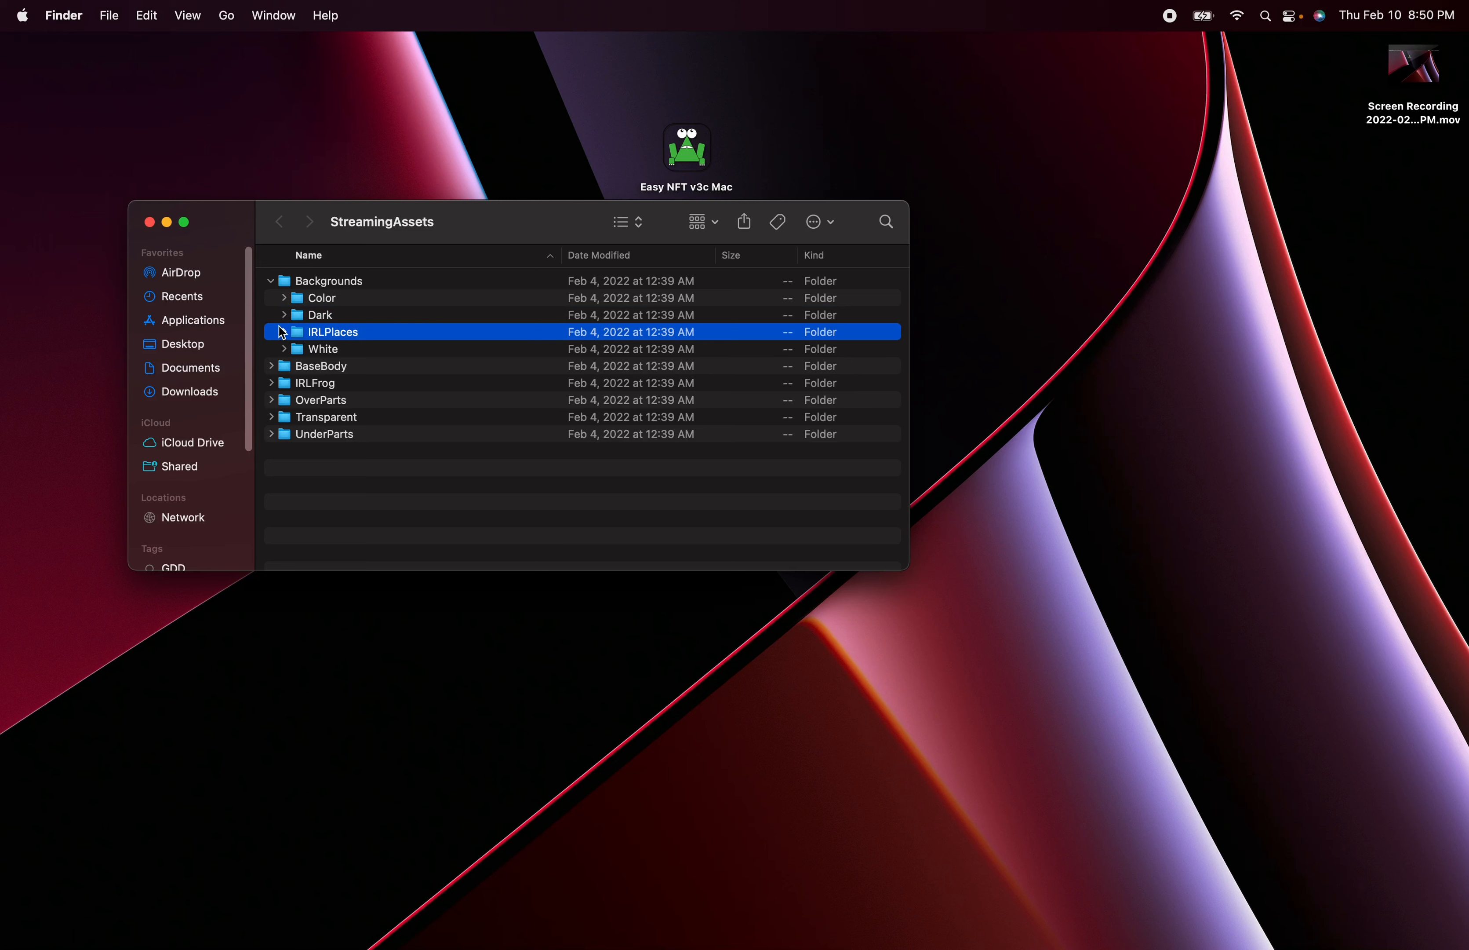
{"action": "left_click", "coordinate": [284, 333]}
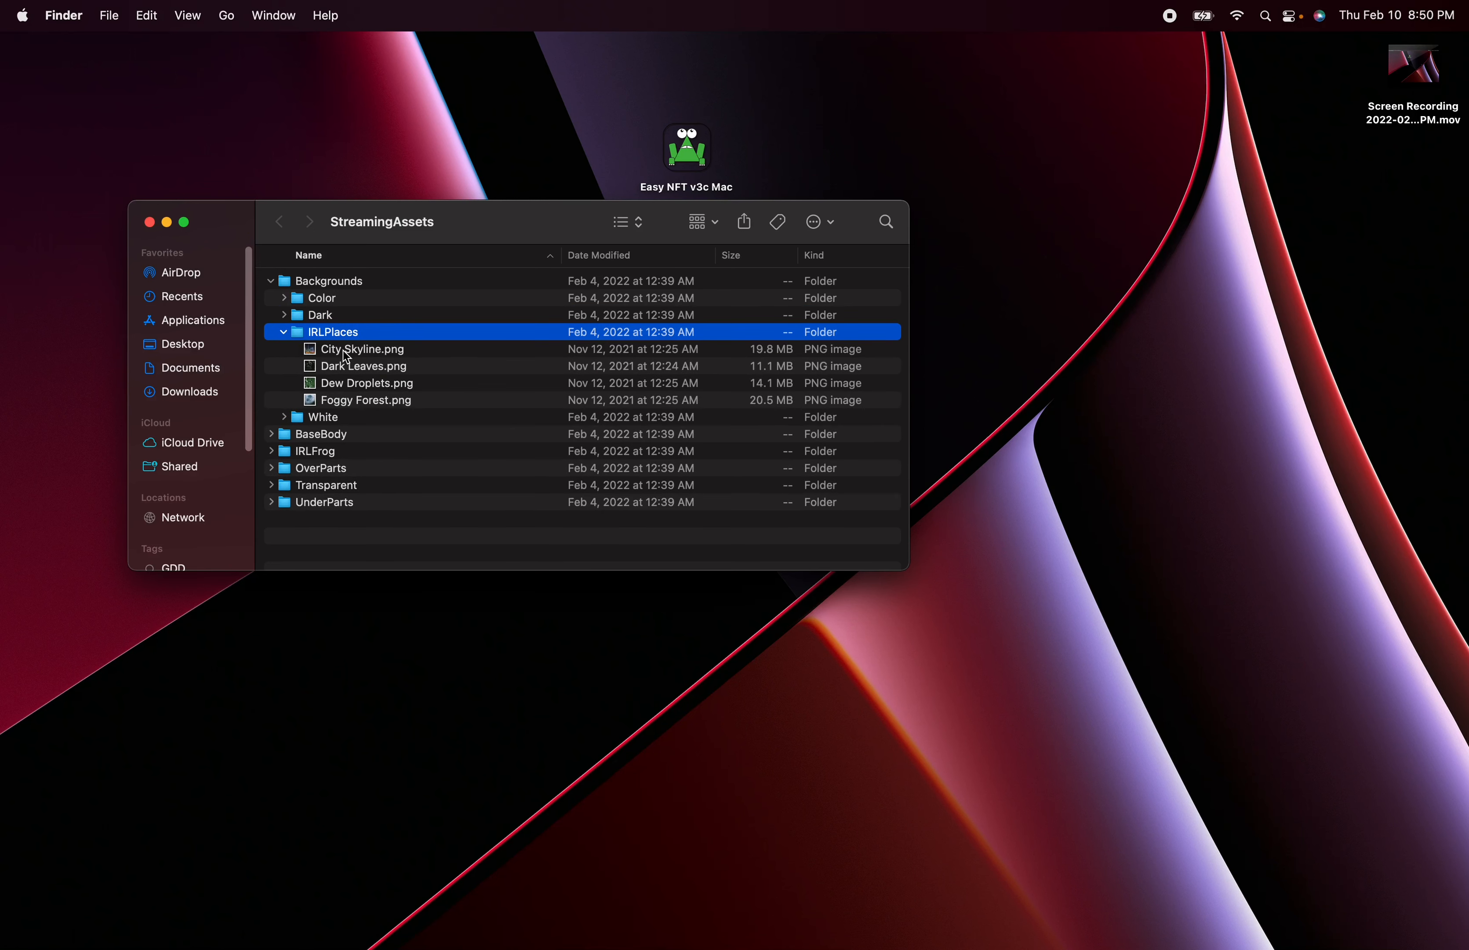
{"action": "left_click", "coordinate": [347, 353]}
{"action": "left_click", "coordinate": [354, 371]}
{"action": "left_click", "coordinate": [359, 386]}
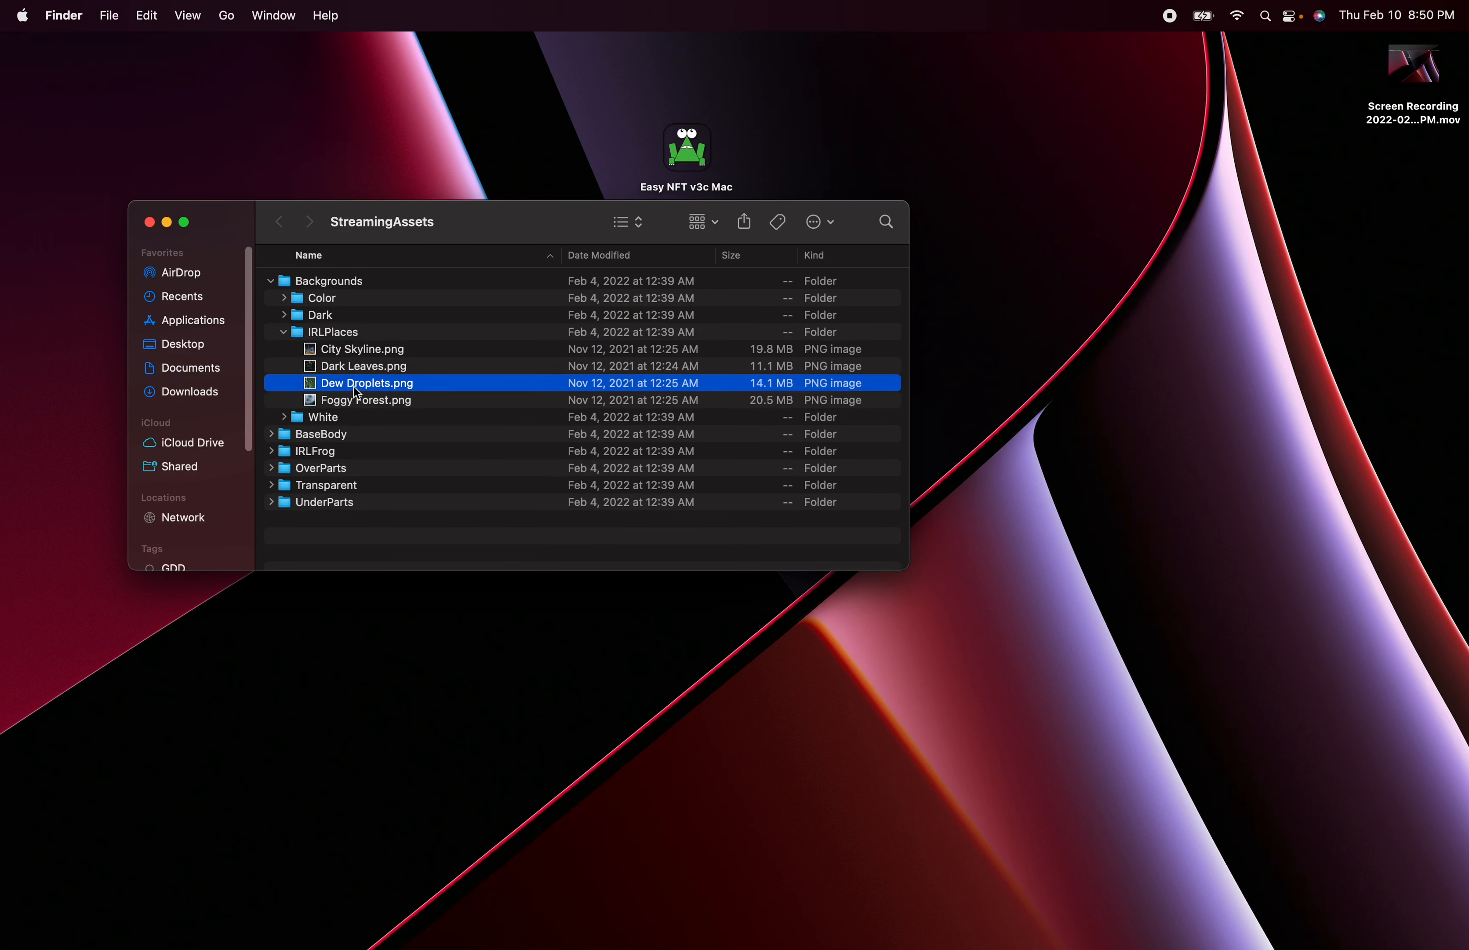
{"action": "left_click", "coordinate": [353, 402]}
{"action": "left_click", "coordinate": [281, 333]}
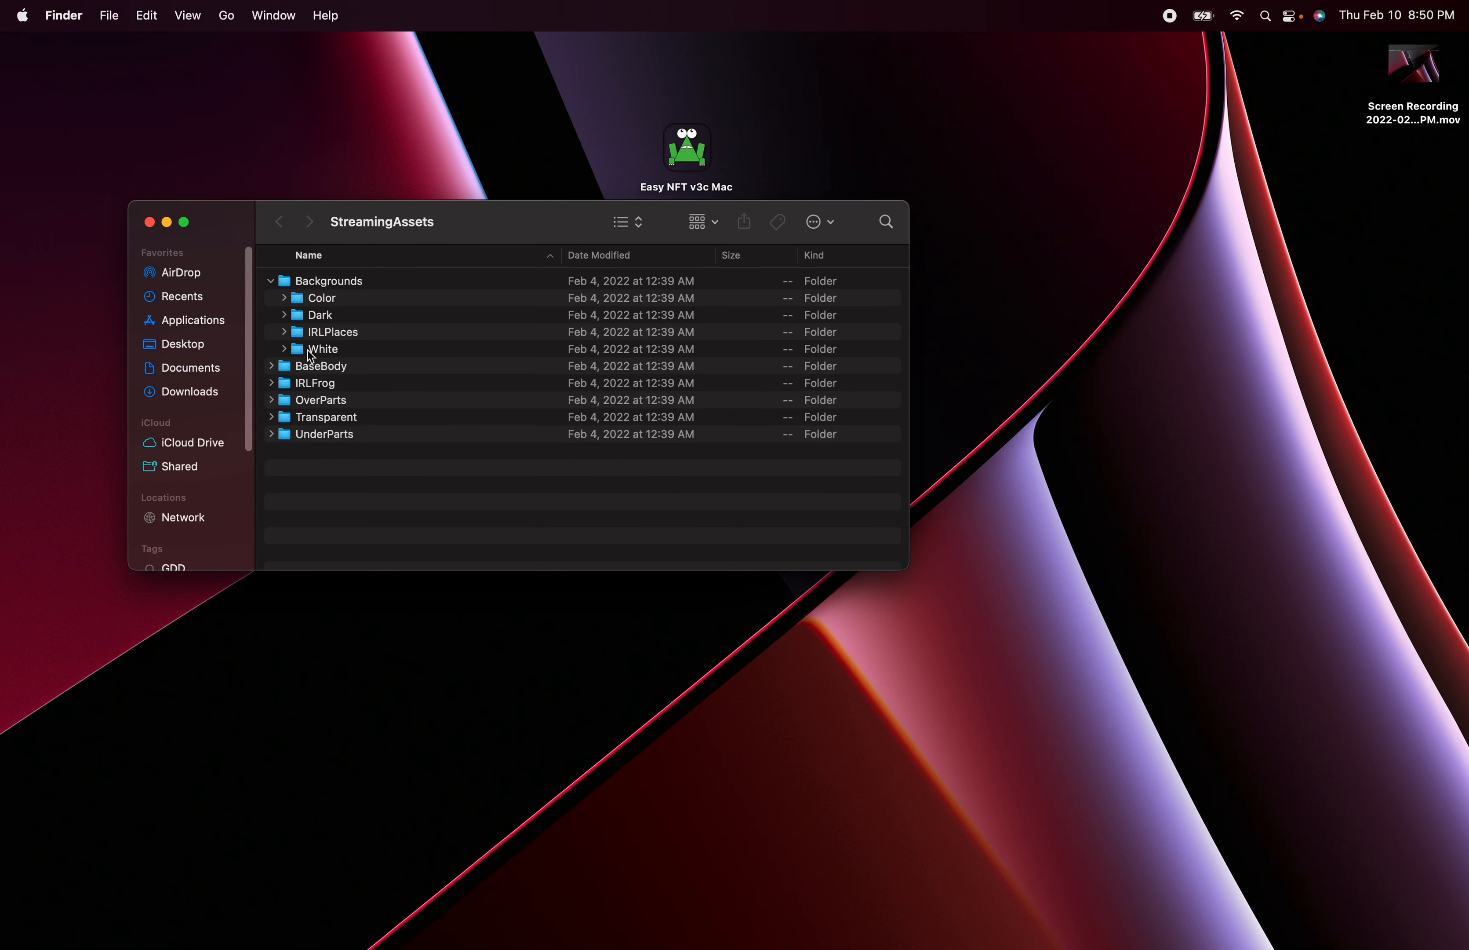
{"action": "left_click", "coordinate": [296, 350]}
{"action": "left_click", "coordinate": [284, 349]}
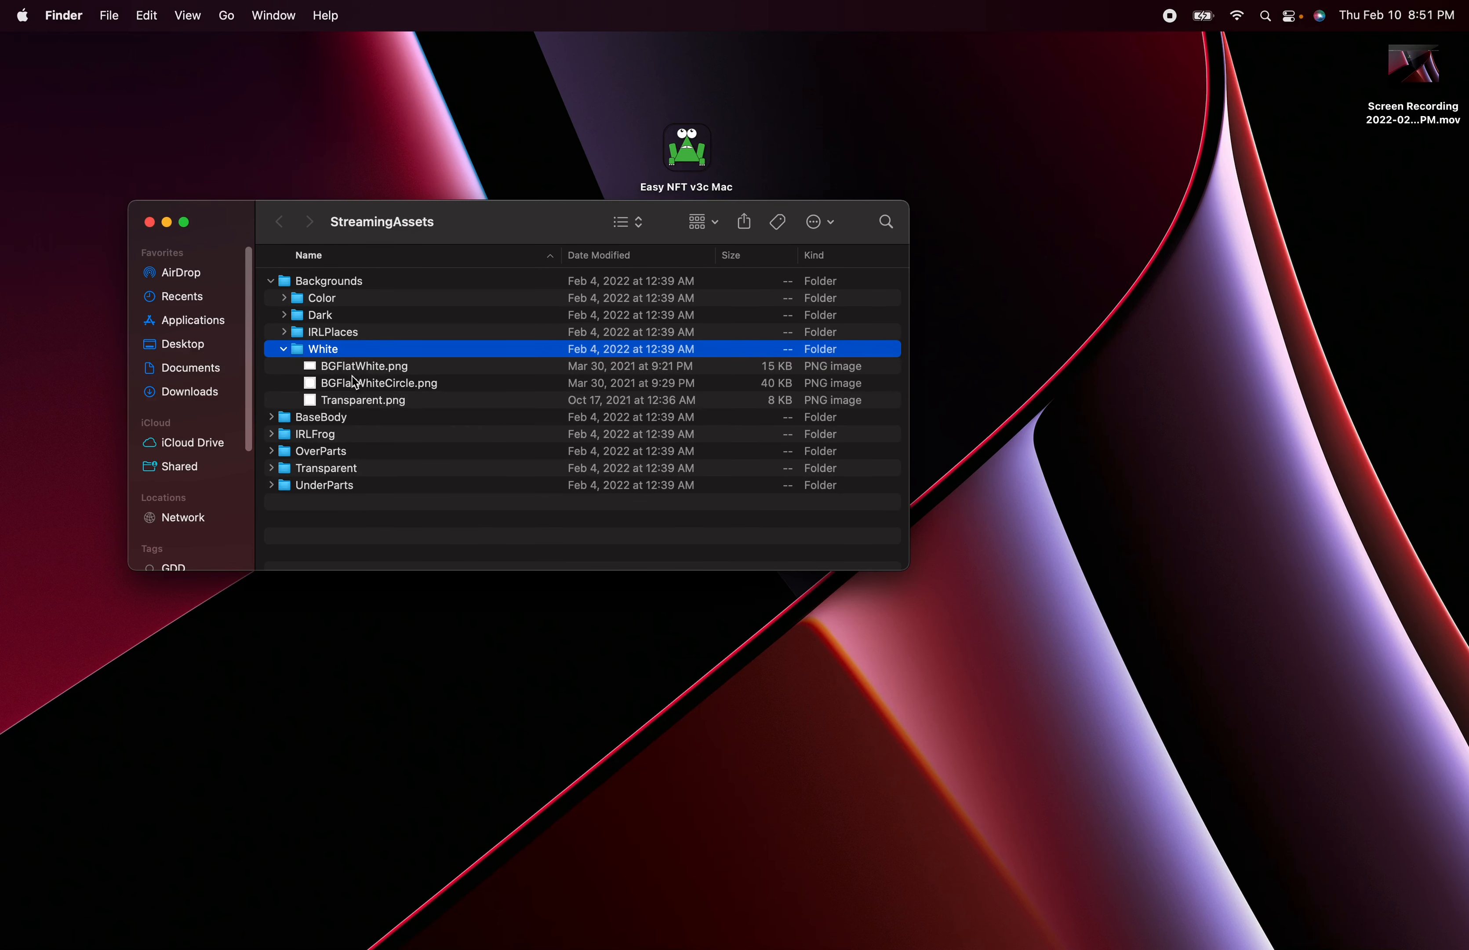
{"action": "left_click", "coordinate": [284, 349]}
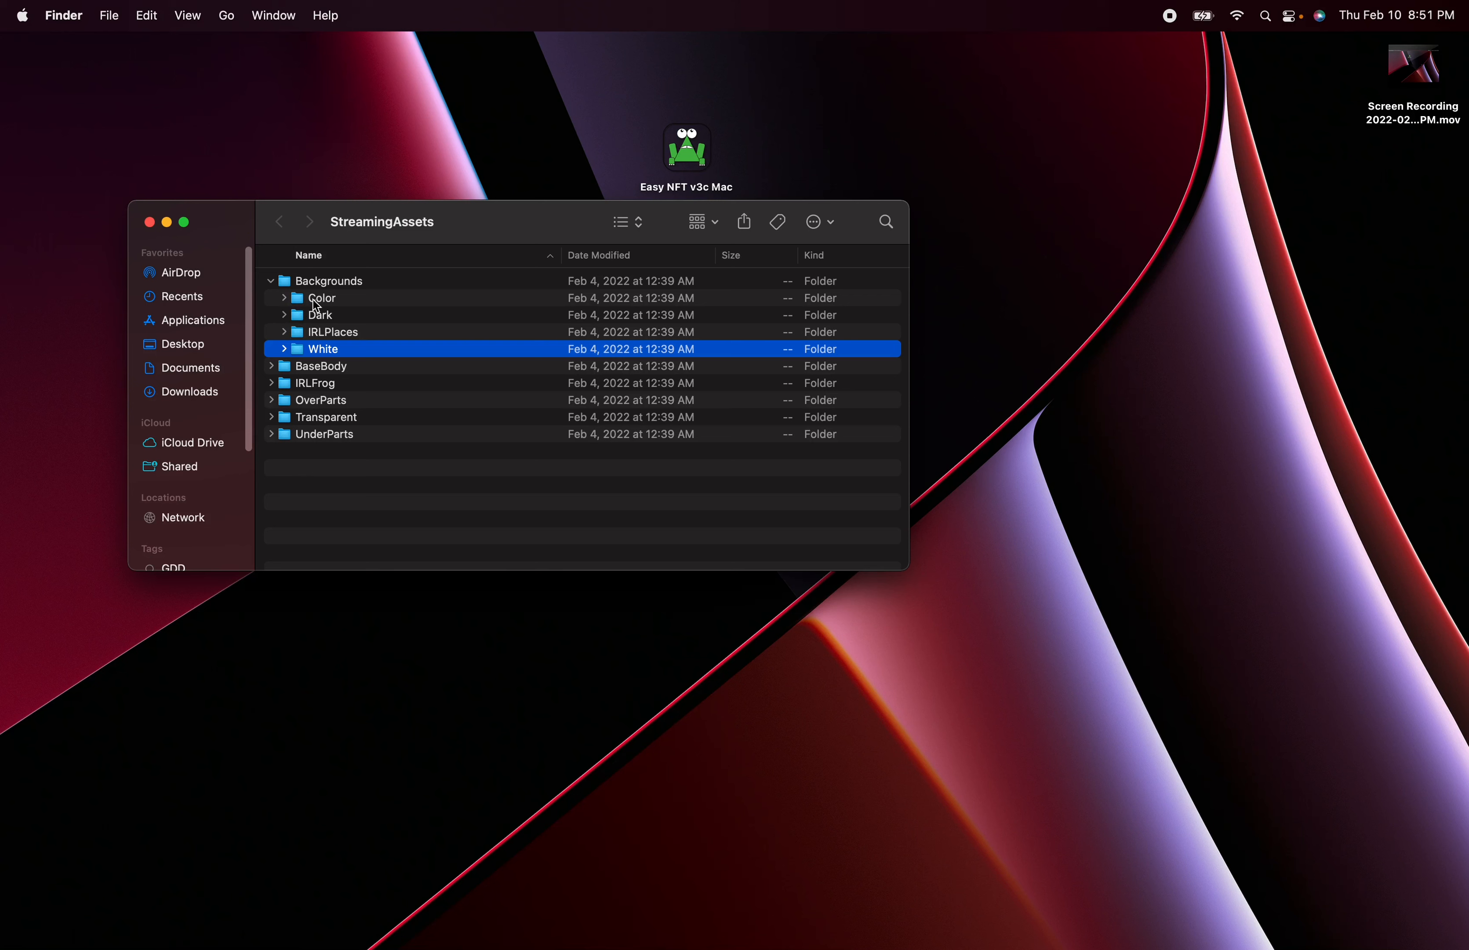
{"action": "left_click", "coordinate": [272, 281]}
- Expand the BaseBody folder and open FrogBody(0).png in Preview
{"action": "left_click", "coordinate": [301, 299]}
{"action": "left_click", "coordinate": [272, 298]}
{"action": "left_click", "coordinate": [324, 319]}
{"action": "left_click", "coordinate": [331, 329]}
{"action": "left_click", "coordinate": [332, 319]}
{"action": "left_click", "coordinate": [335, 329]}
{"action": "double_click", "coordinate": [332, 320]}
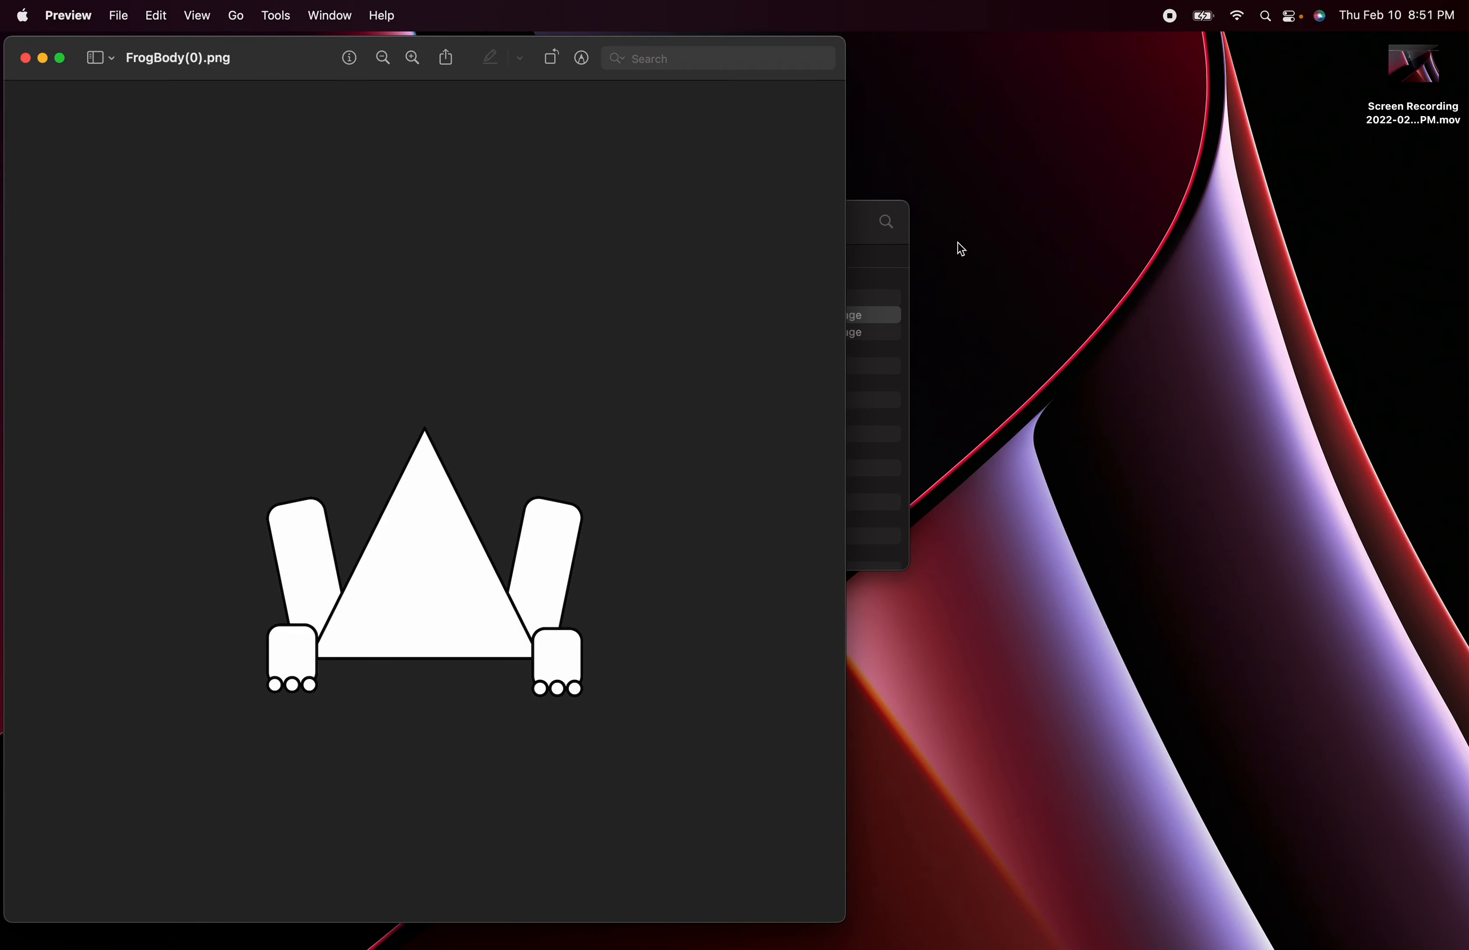
- Open StrongFrogBody(23).png from the BaseBody folder and place it beside FrogBody(0).png to compare the two bodies
{"action": "left_click", "coordinate": [856, 223]}
{"action": "left_click_drag", "start_coordinate": [546, 220], "coordinate": [907, 220]}
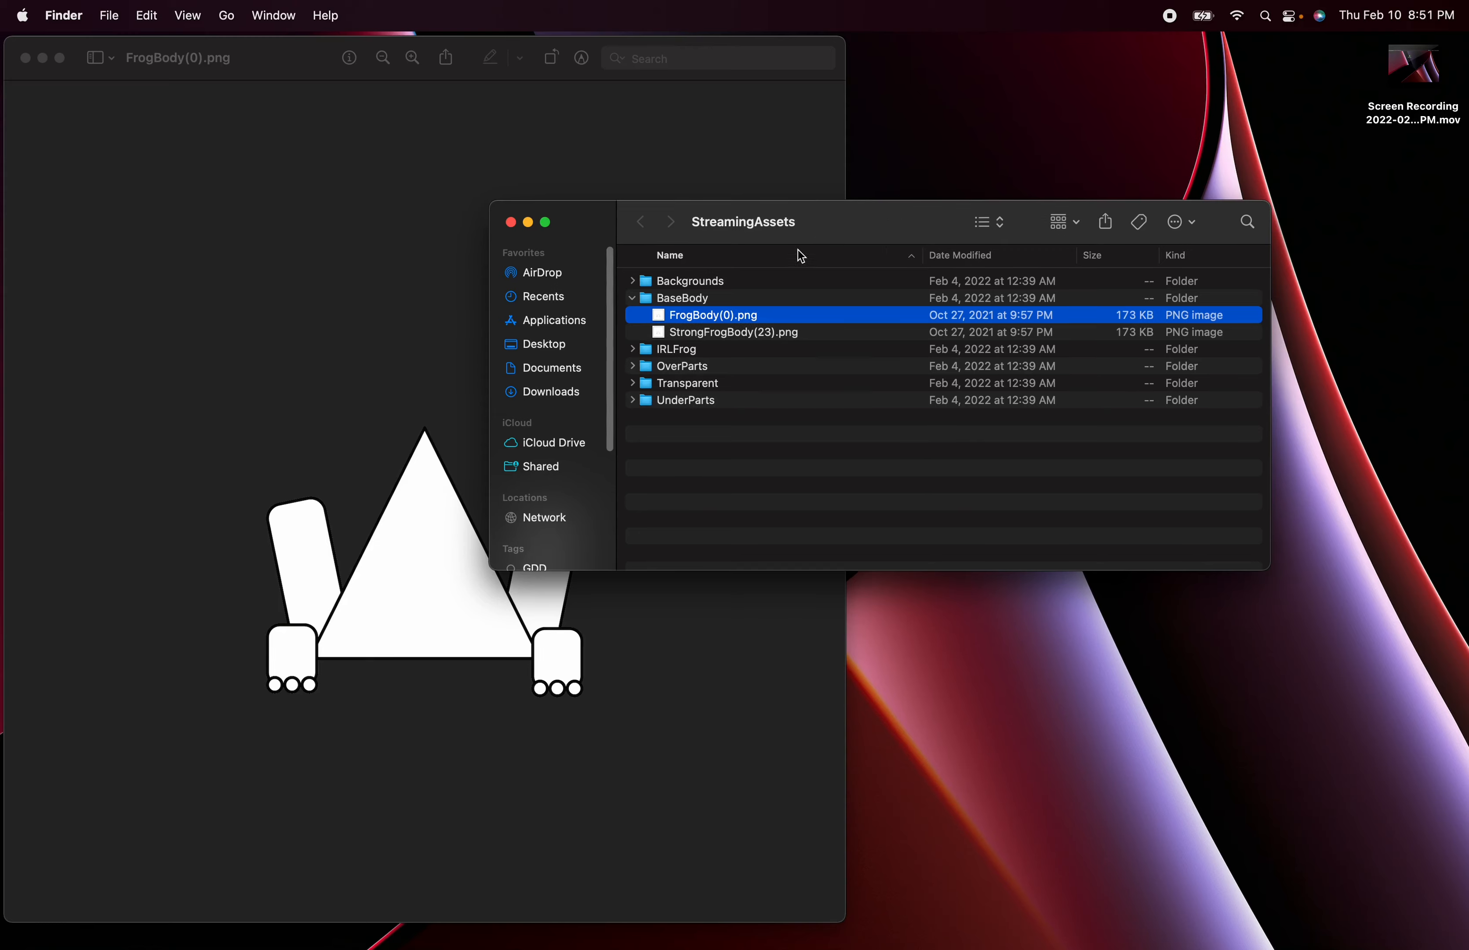
{"action": "double_click", "coordinate": [735, 333]}
{"action": "left_click_drag", "start_coordinate": [230, 75], "coordinate": [852, 71]}
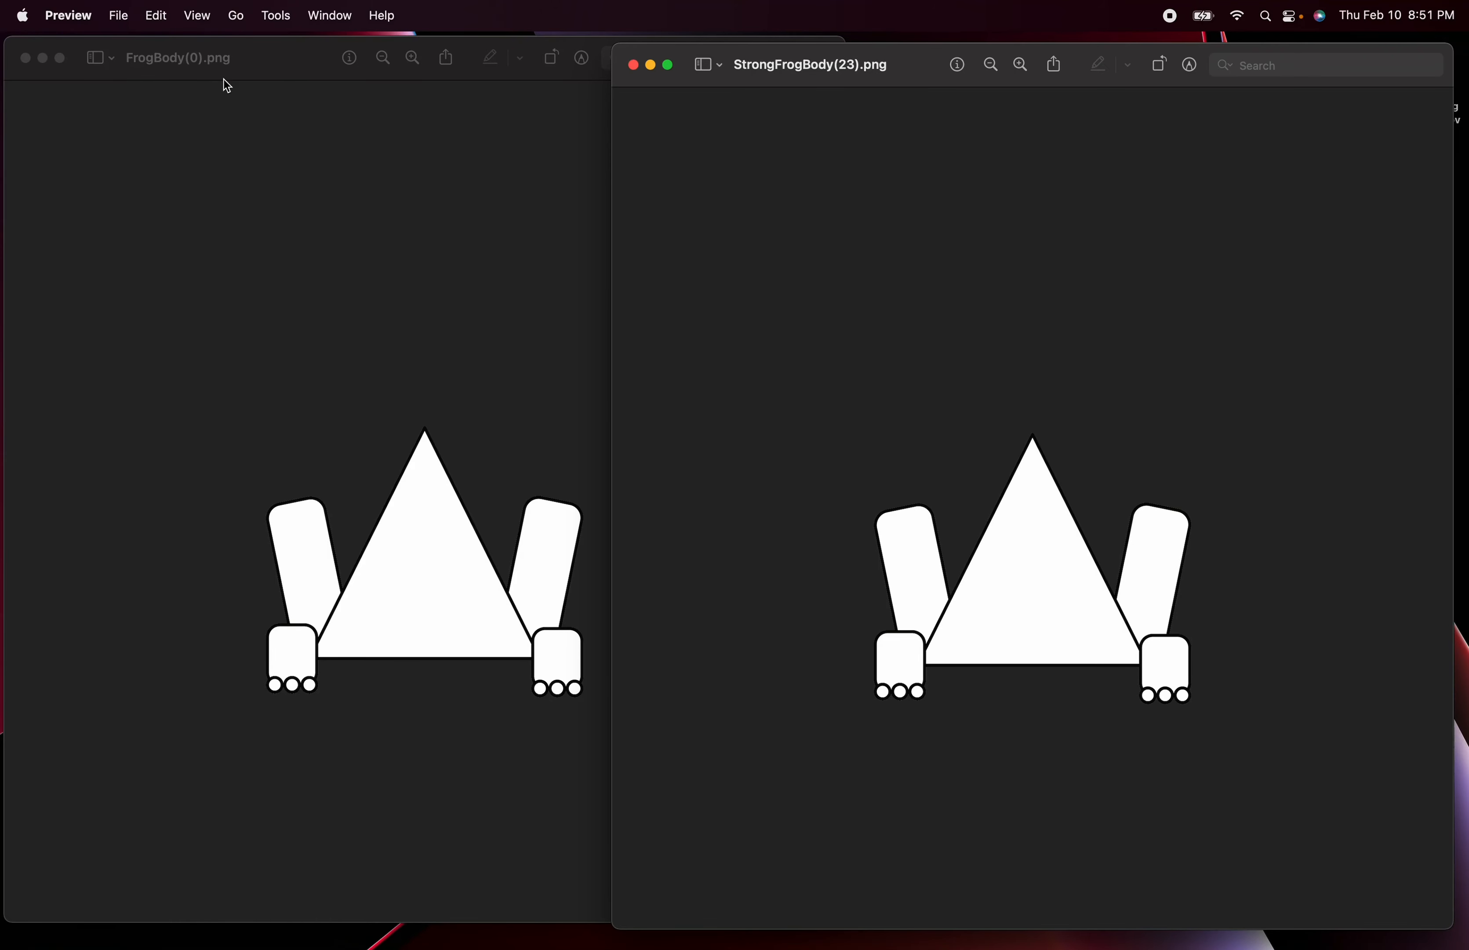
{"action": "left_click", "coordinate": [266, 71]}
{"action": "left_click", "coordinate": [893, 57]}
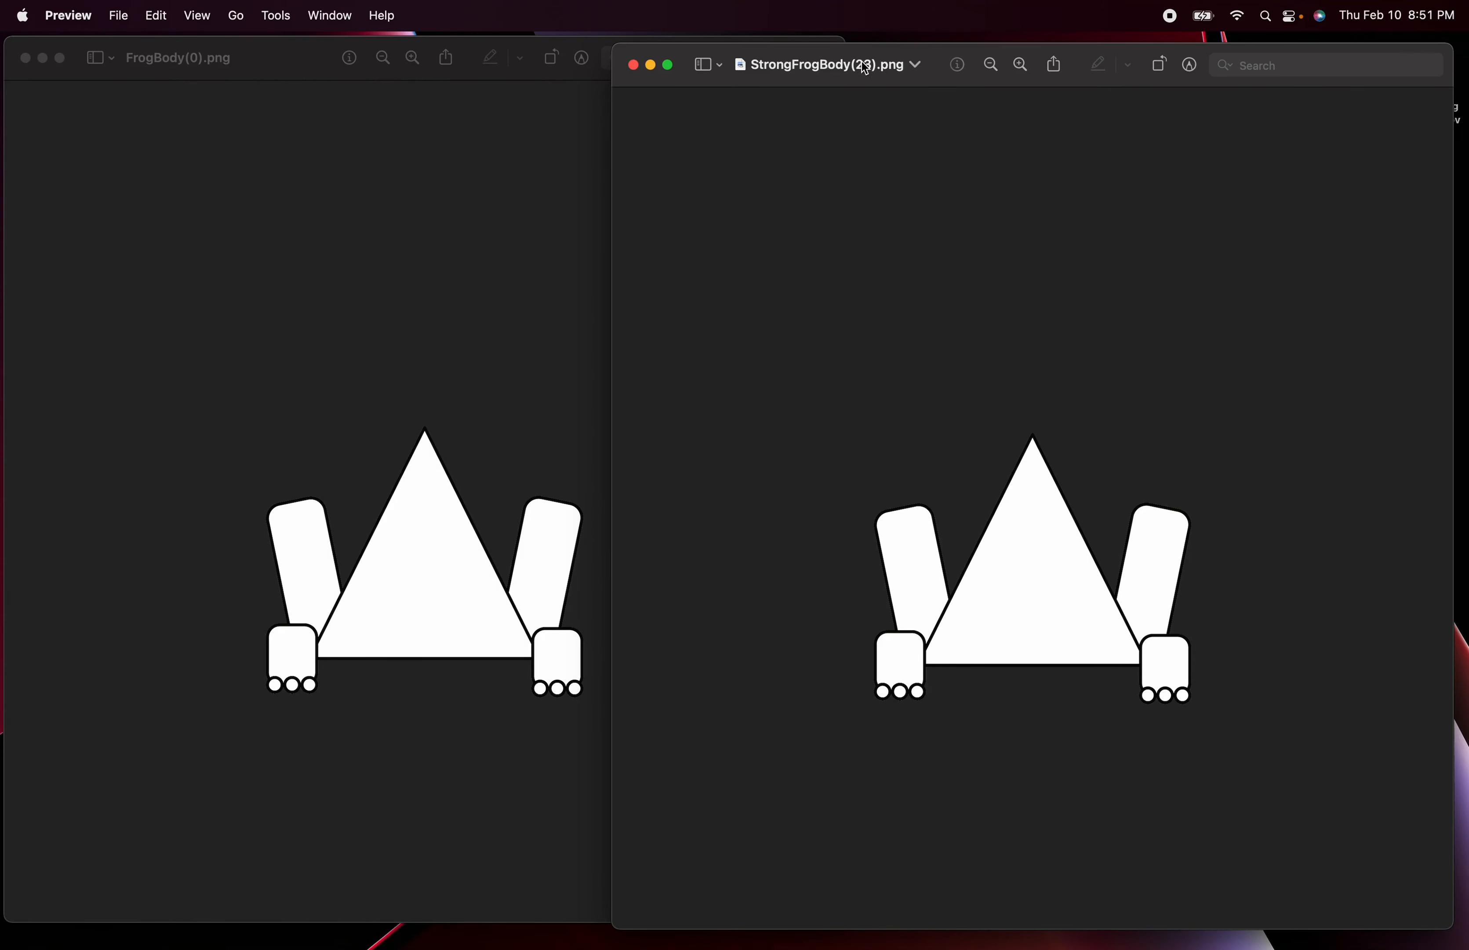
- Close both frog body previews and collapse the BaseBody folder in Finder
{"action": "left_click", "coordinate": [634, 66]}
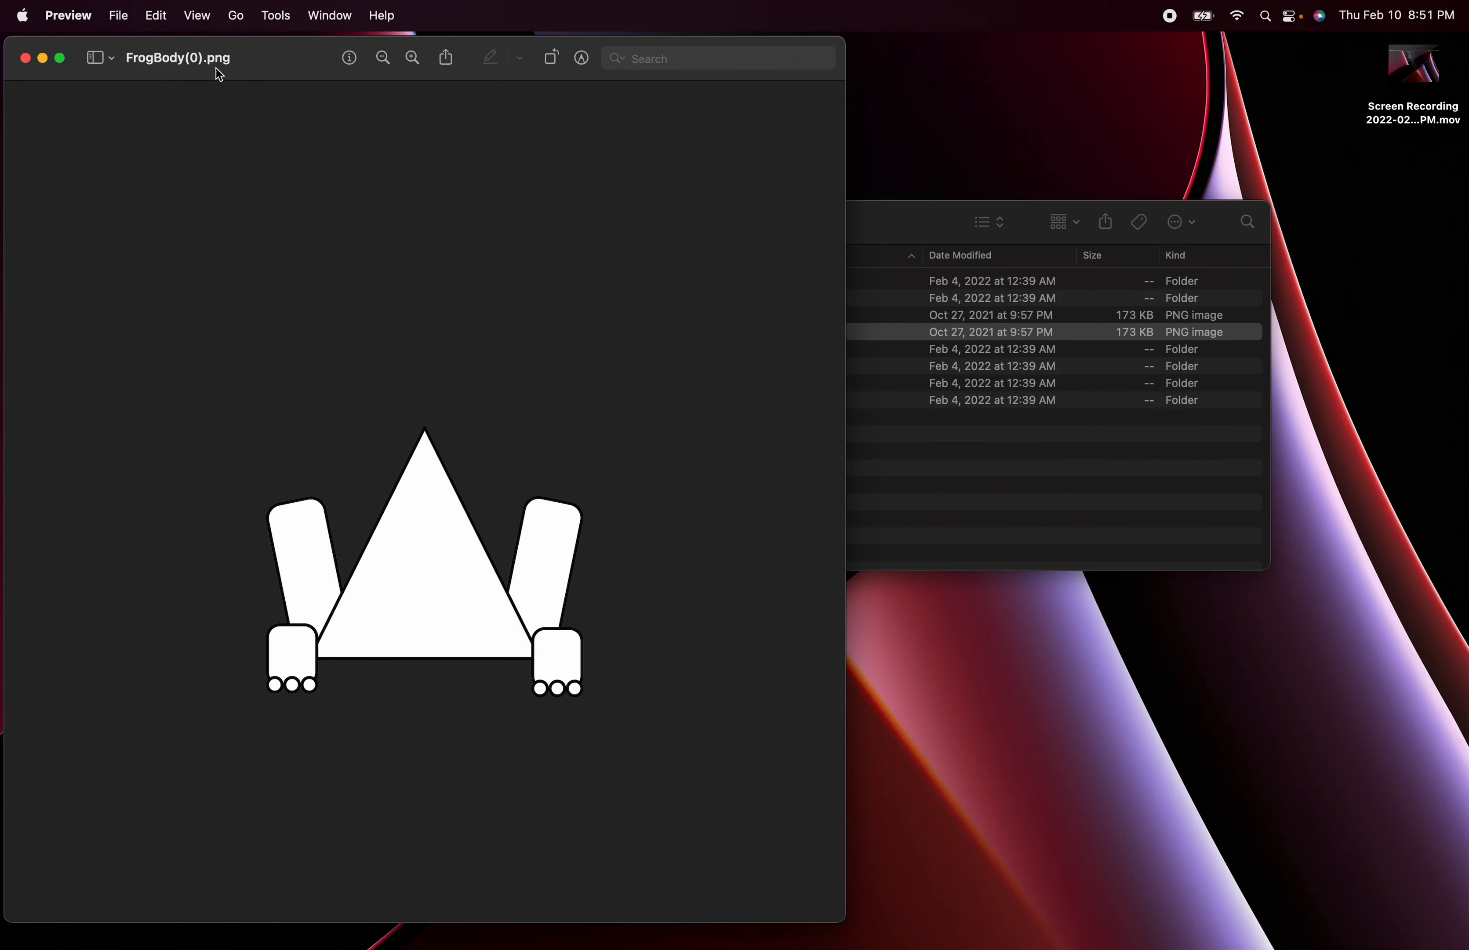
{"action": "left_click", "coordinate": [24, 58]}
{"action": "left_click_drag", "start_coordinate": [860, 234], "coordinate": [546, 233]}
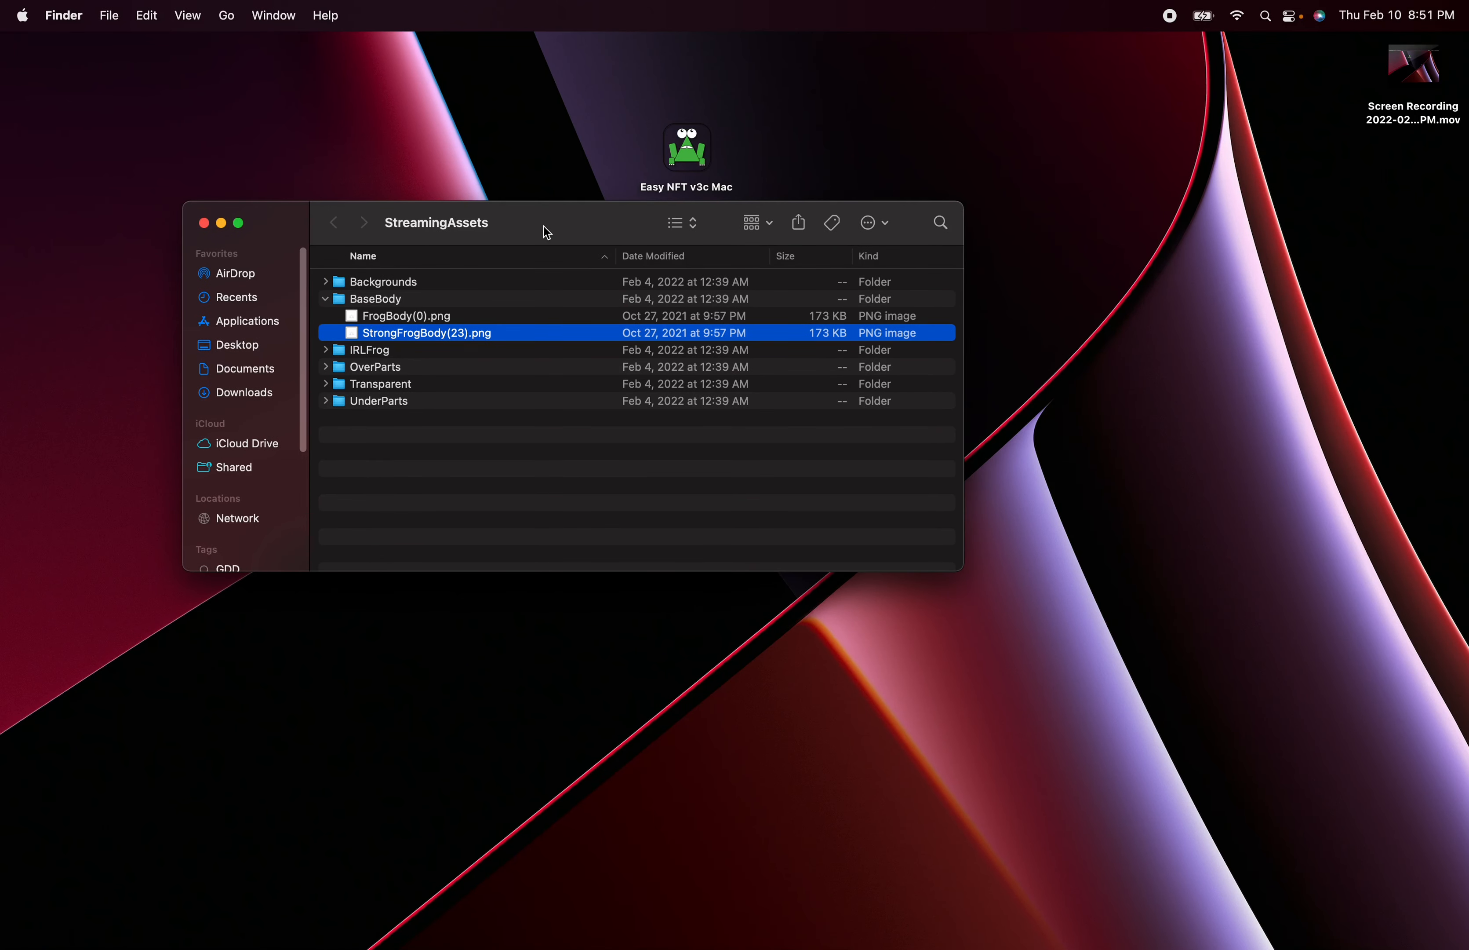
{"action": "left_click", "coordinate": [325, 301]}
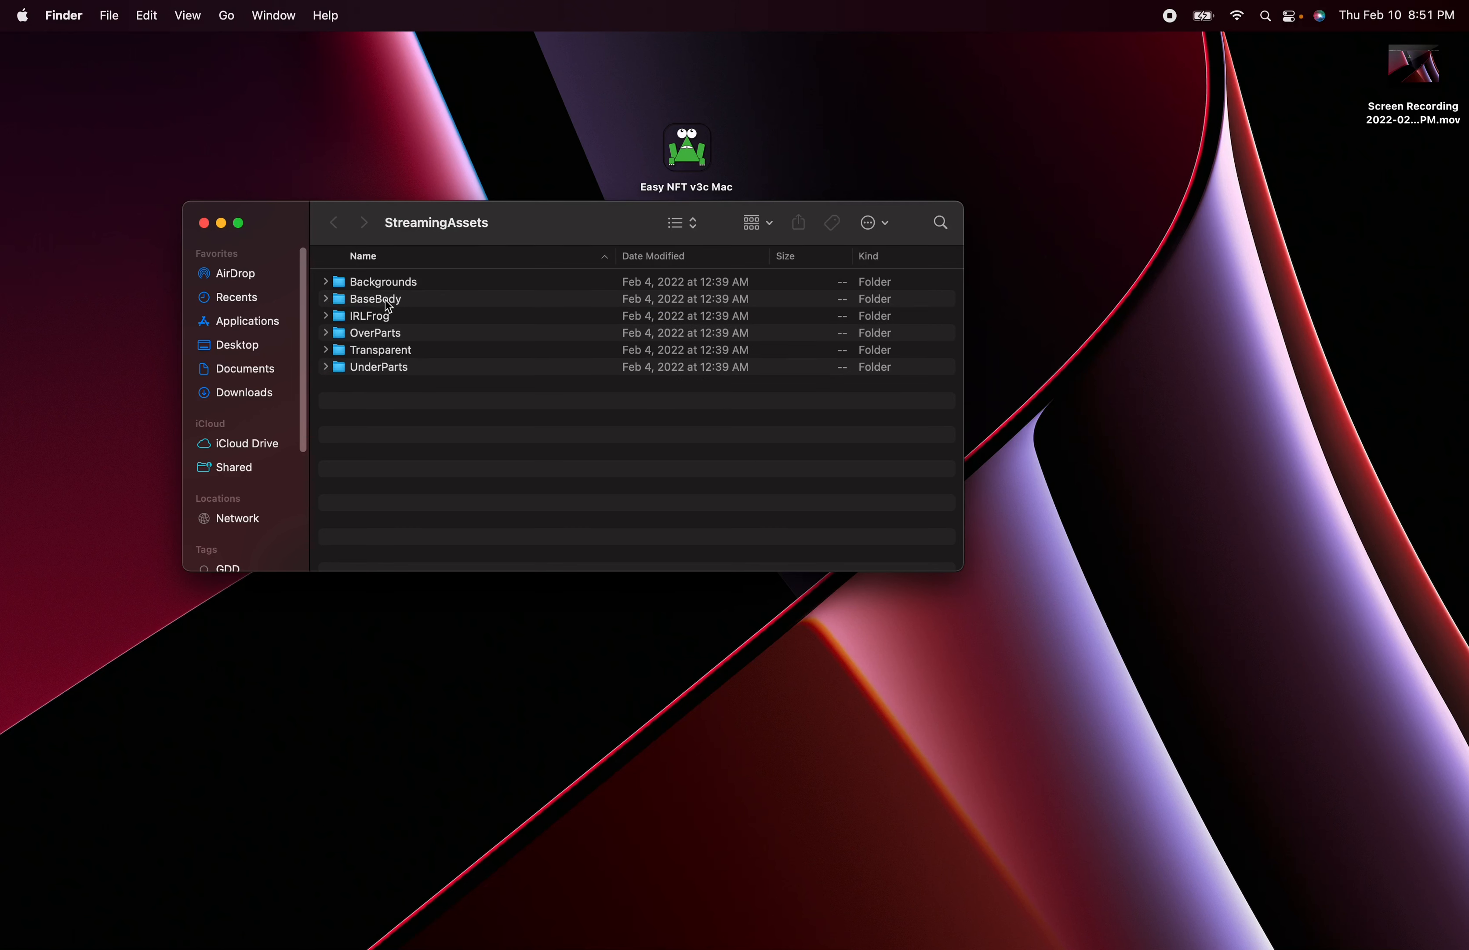
- Go over the top-level part folders again, selecting them all and clearing the selection
{"action": "left_click", "coordinate": [369, 339]}
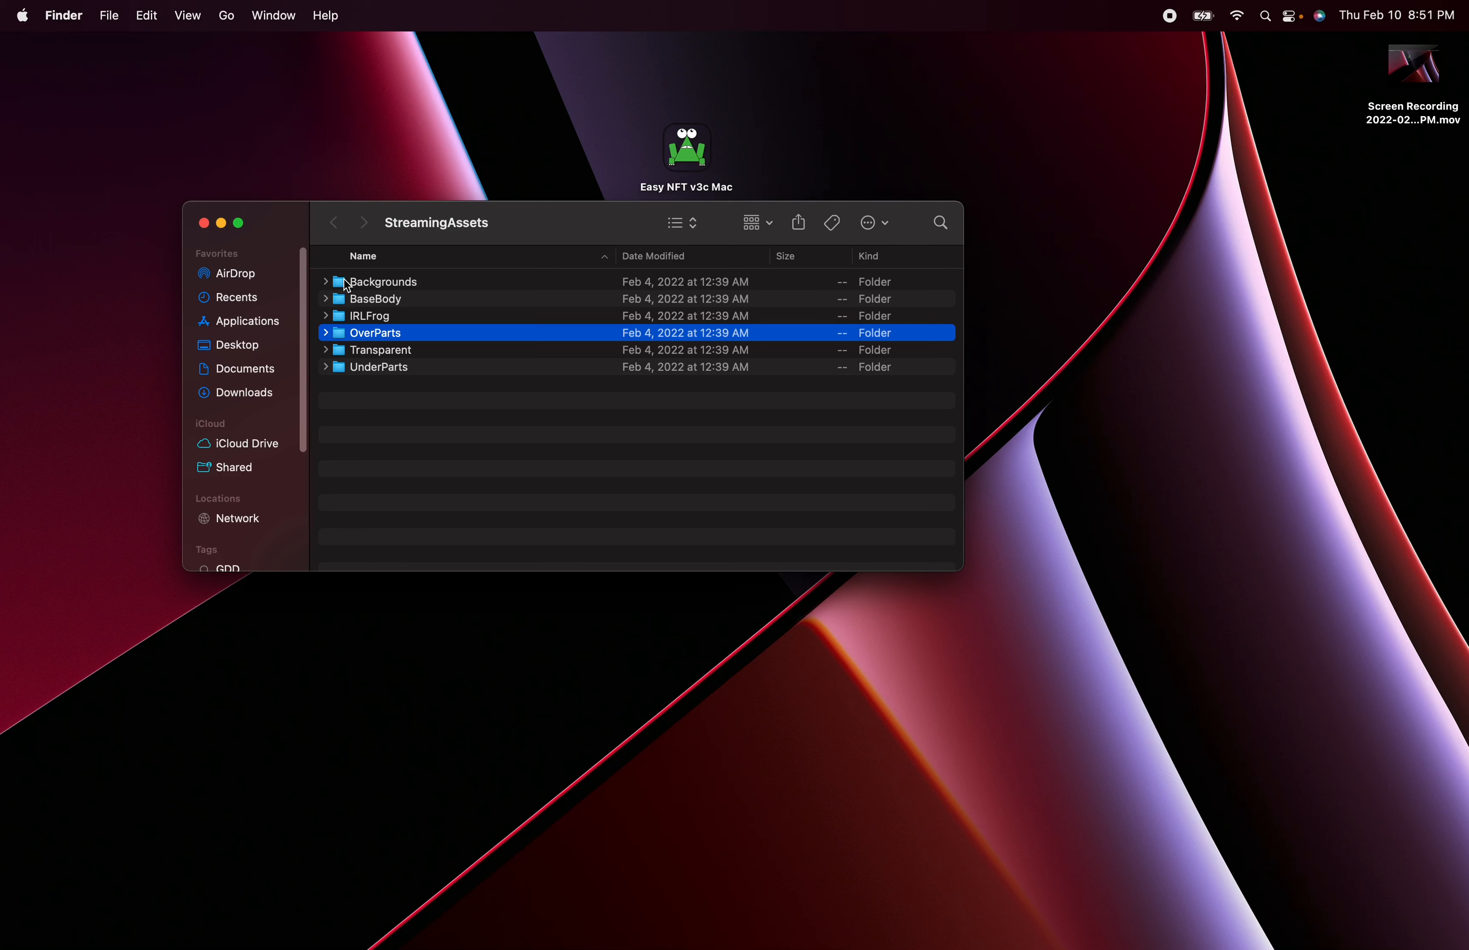
{"action": "left_click", "coordinate": [371, 283]}
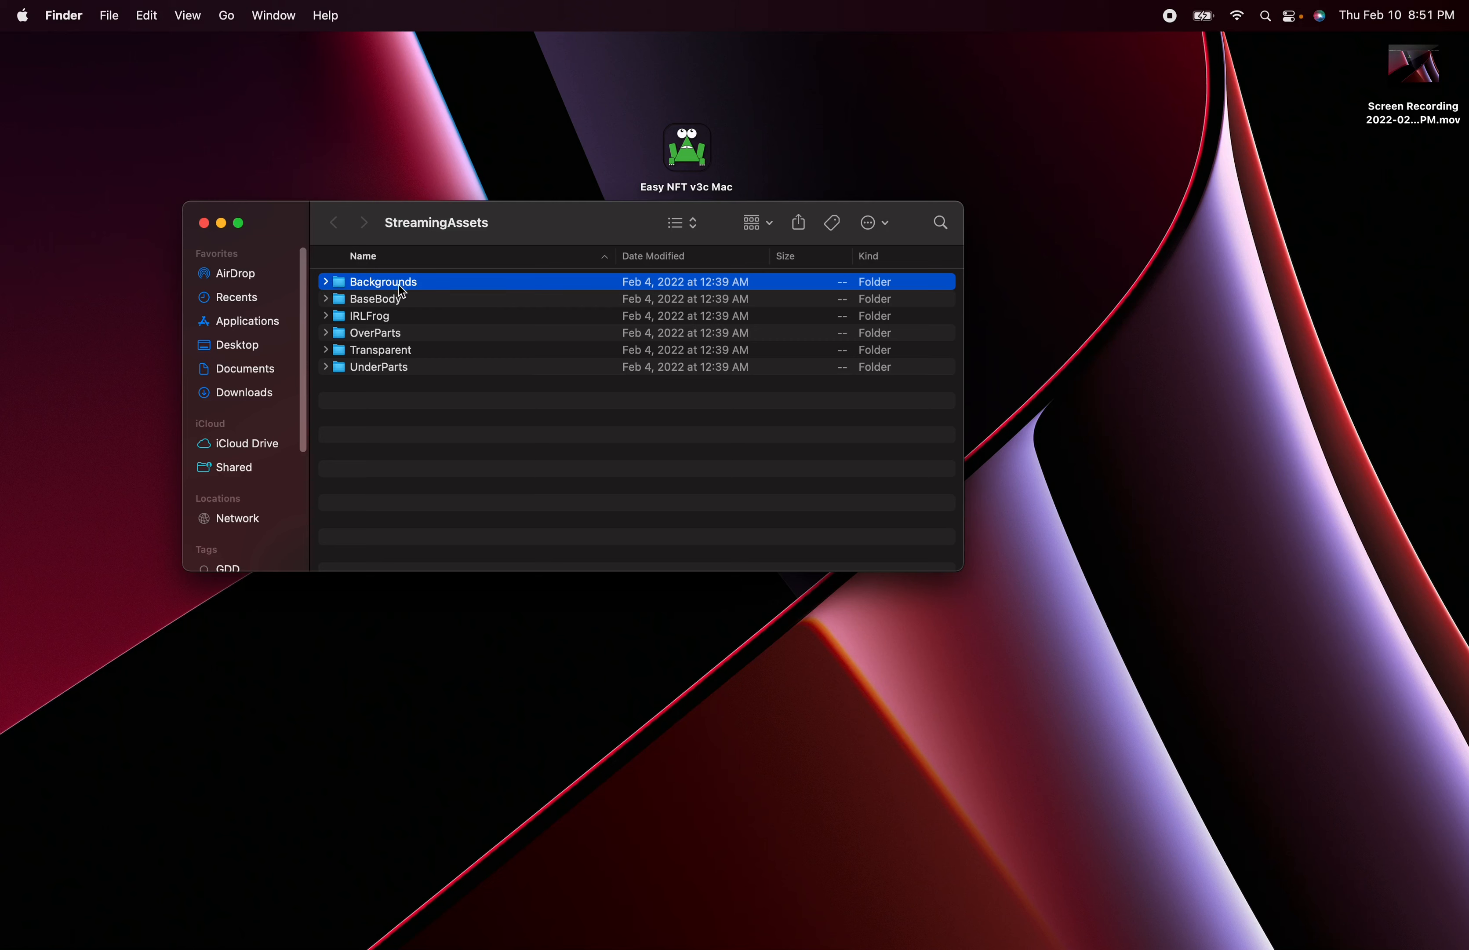
{"action": "left_click_drag", "start_coordinate": [365, 394], "coordinate": [351, 276]}
{"action": "left_click", "coordinate": [382, 398]}
- Review the subfolders inside Backgrounds, including the contents of Color, and collapse the folder again
{"action": "left_click", "coordinate": [323, 284]}
{"action": "left_click", "coordinate": [367, 303]}
{"action": "key", "text": "Down"}
{"action": "key", "text": "Down"}
{"action": "key", "text": "Down"}
{"action": "left_click", "coordinate": [367, 305]}
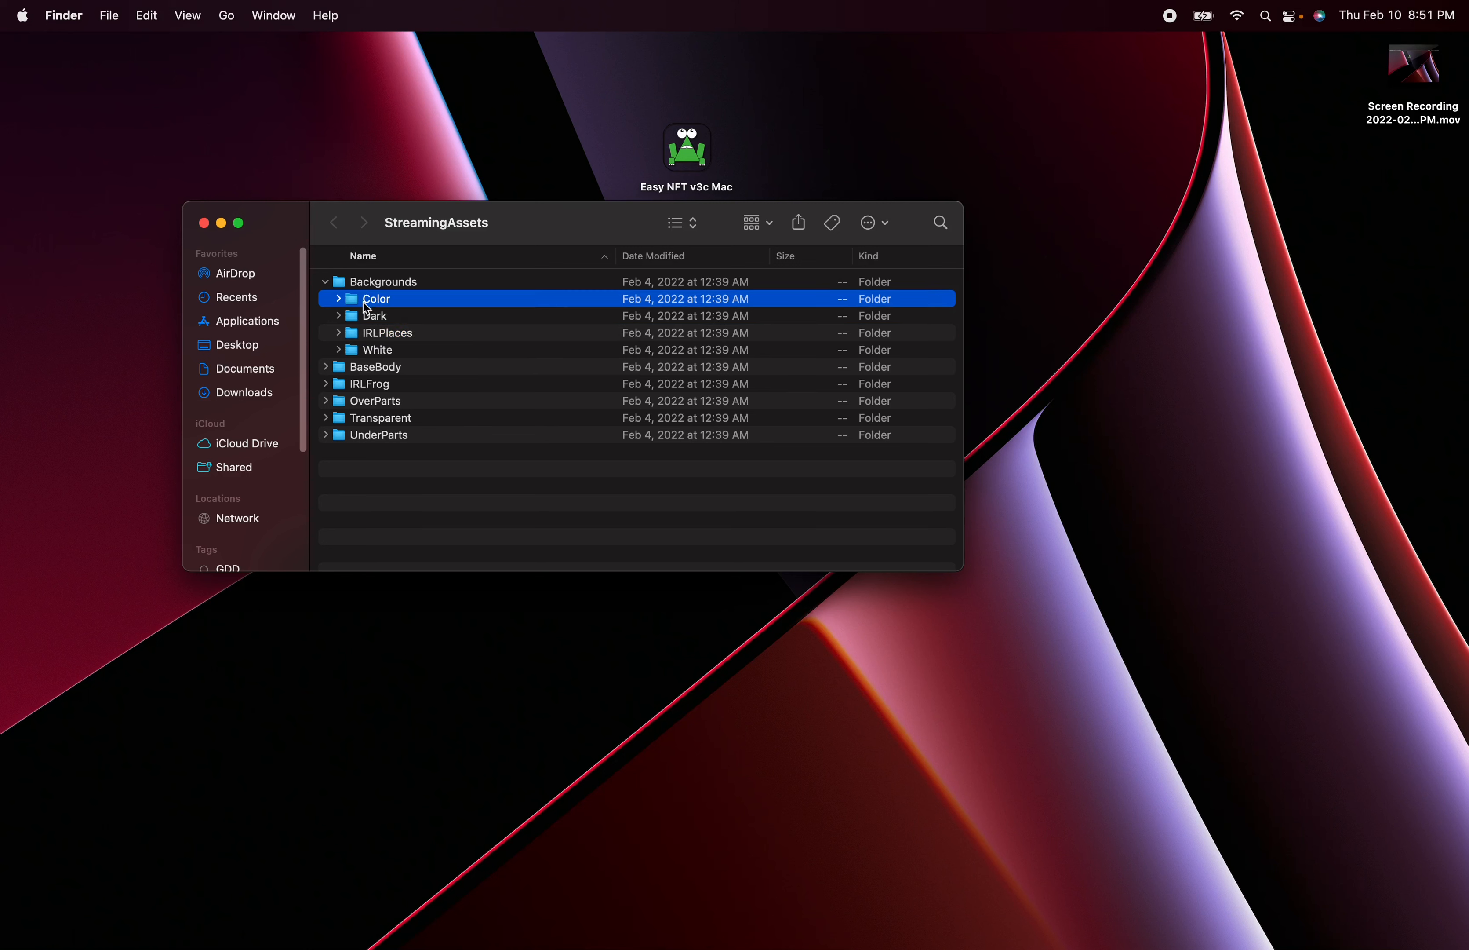
{"action": "left_click", "coordinate": [339, 299]}
{"action": "left_click", "coordinate": [338, 298]}
{"action": "left_click", "coordinate": [325, 286]}
- Review the two body images directly inside the BaseBody folder and collapse the folder again
{"action": "left_click", "coordinate": [331, 300]}
{"action": "left_click", "coordinate": [325, 299]}
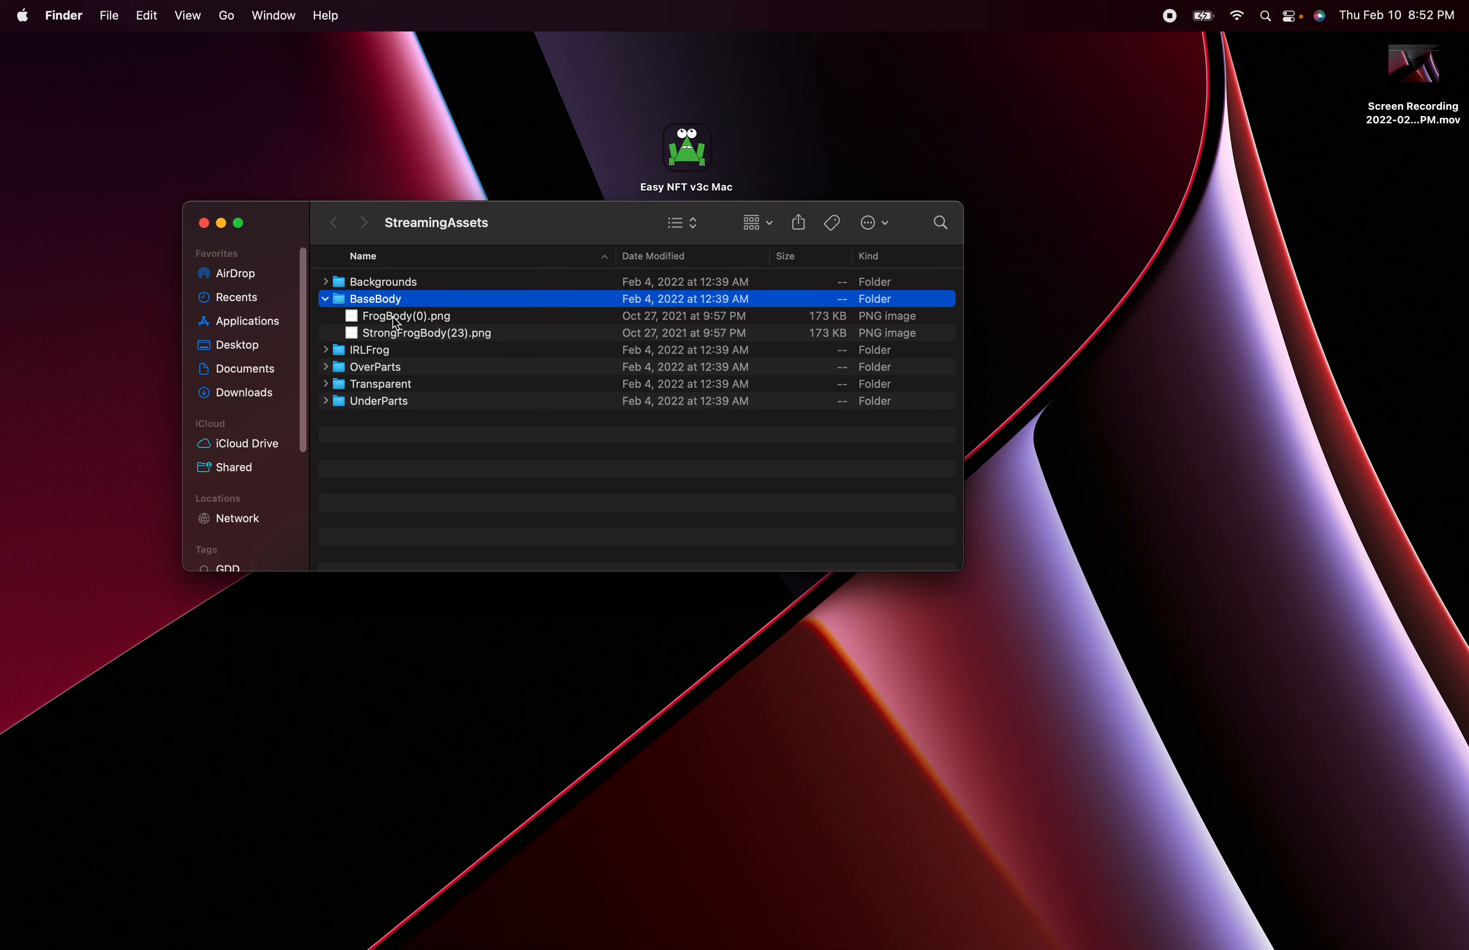
{"action": "left_click", "coordinate": [398, 334]}
{"action": "left_click", "coordinate": [365, 301]}
{"action": "left_click", "coordinate": [325, 299]}
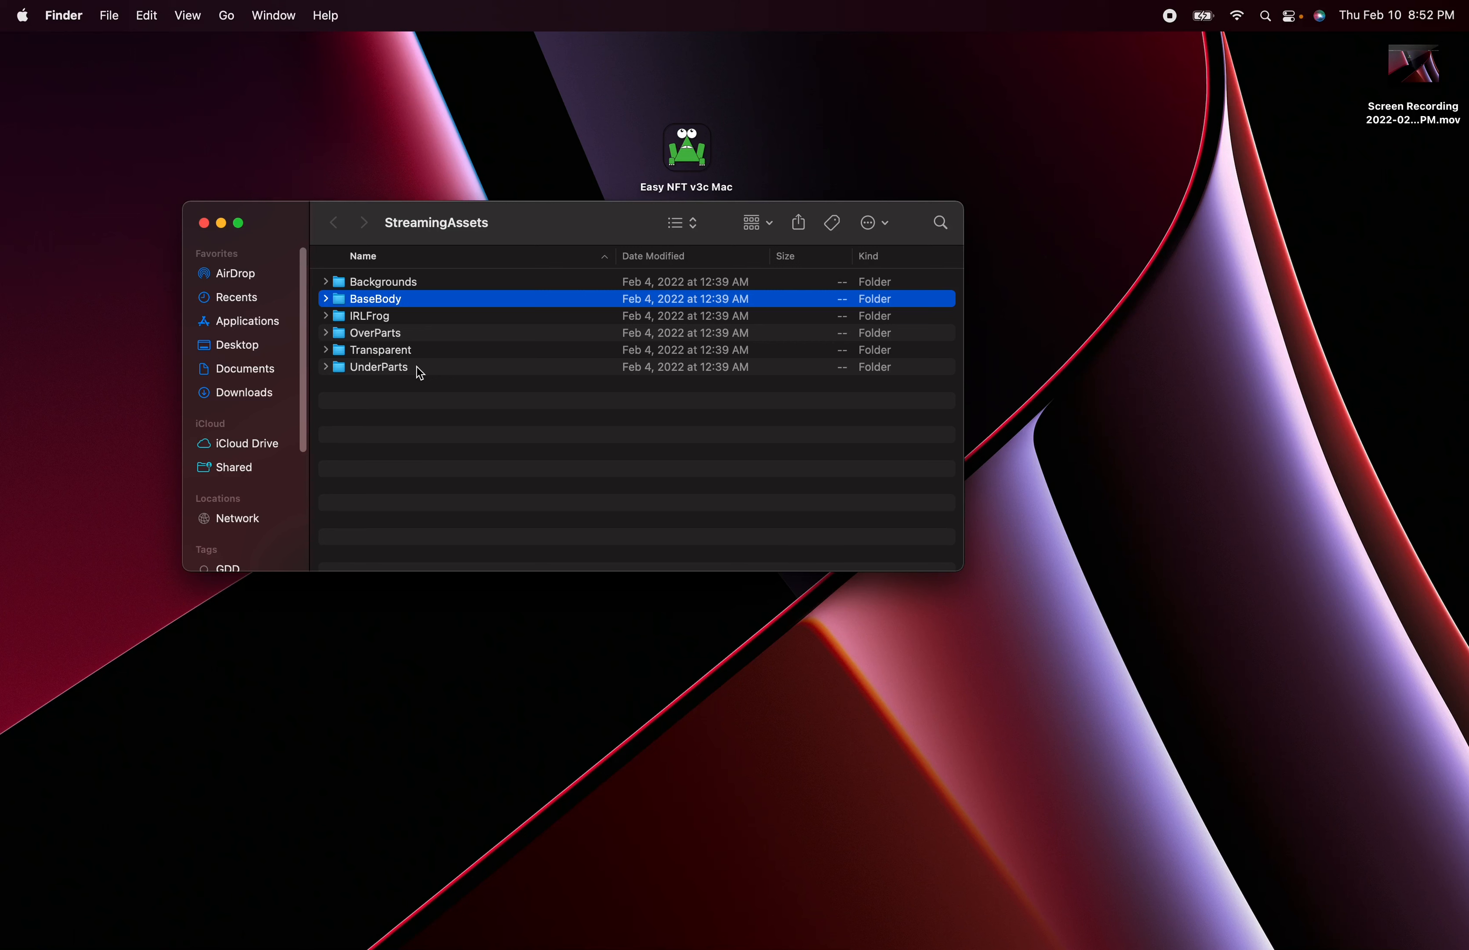
{"action": "left_click", "coordinate": [440, 419]}
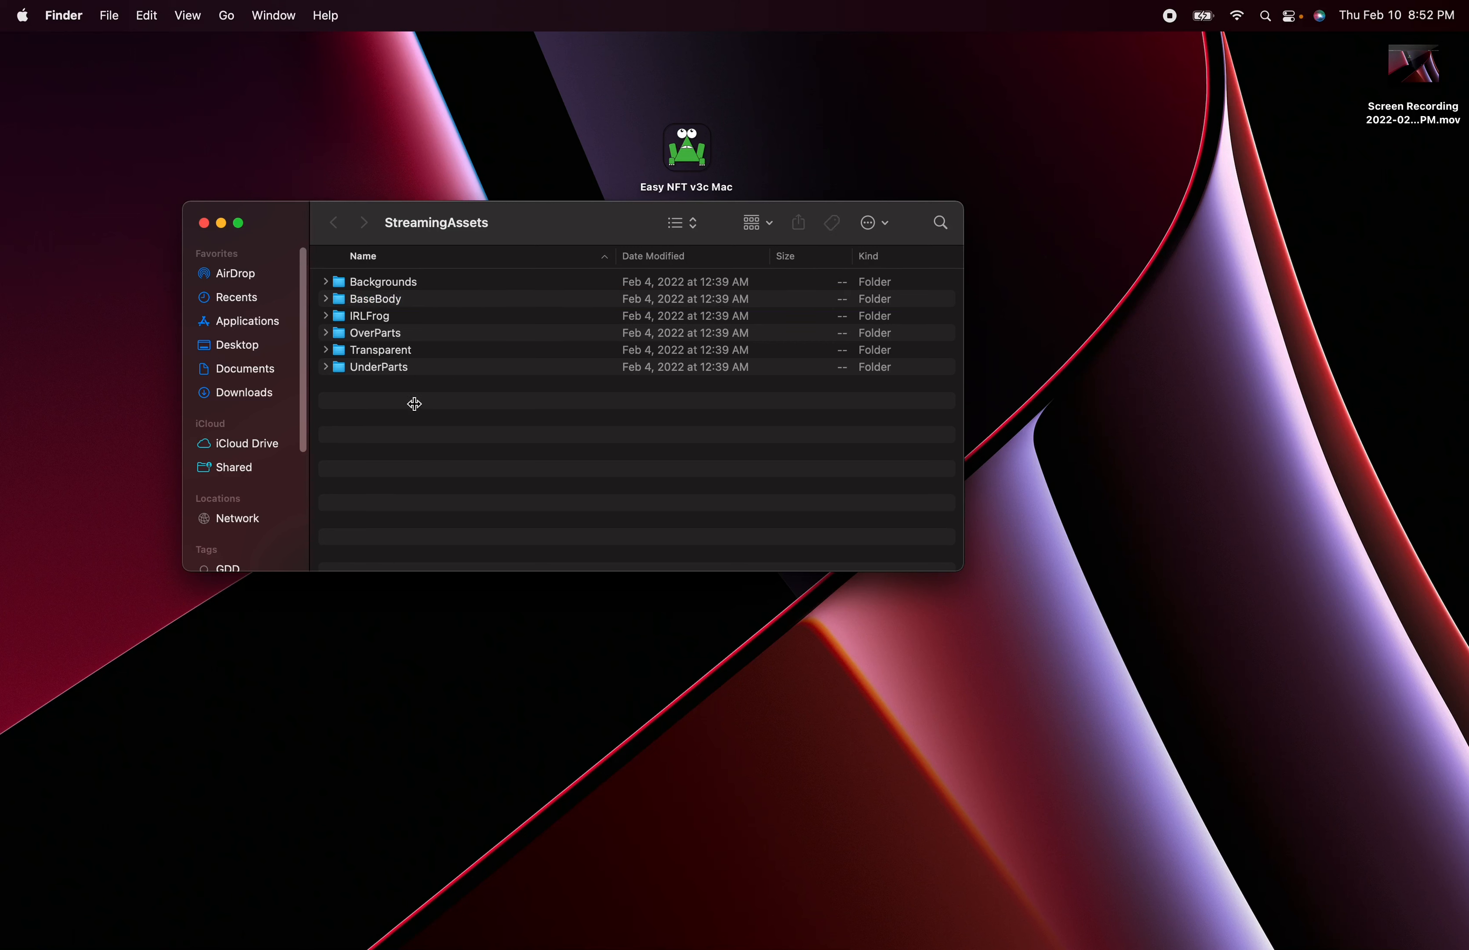
- Review the subfolders inside OverParts, from Eyes through Ties, and collapse the folder again
{"action": "left_click", "coordinate": [326, 333]}
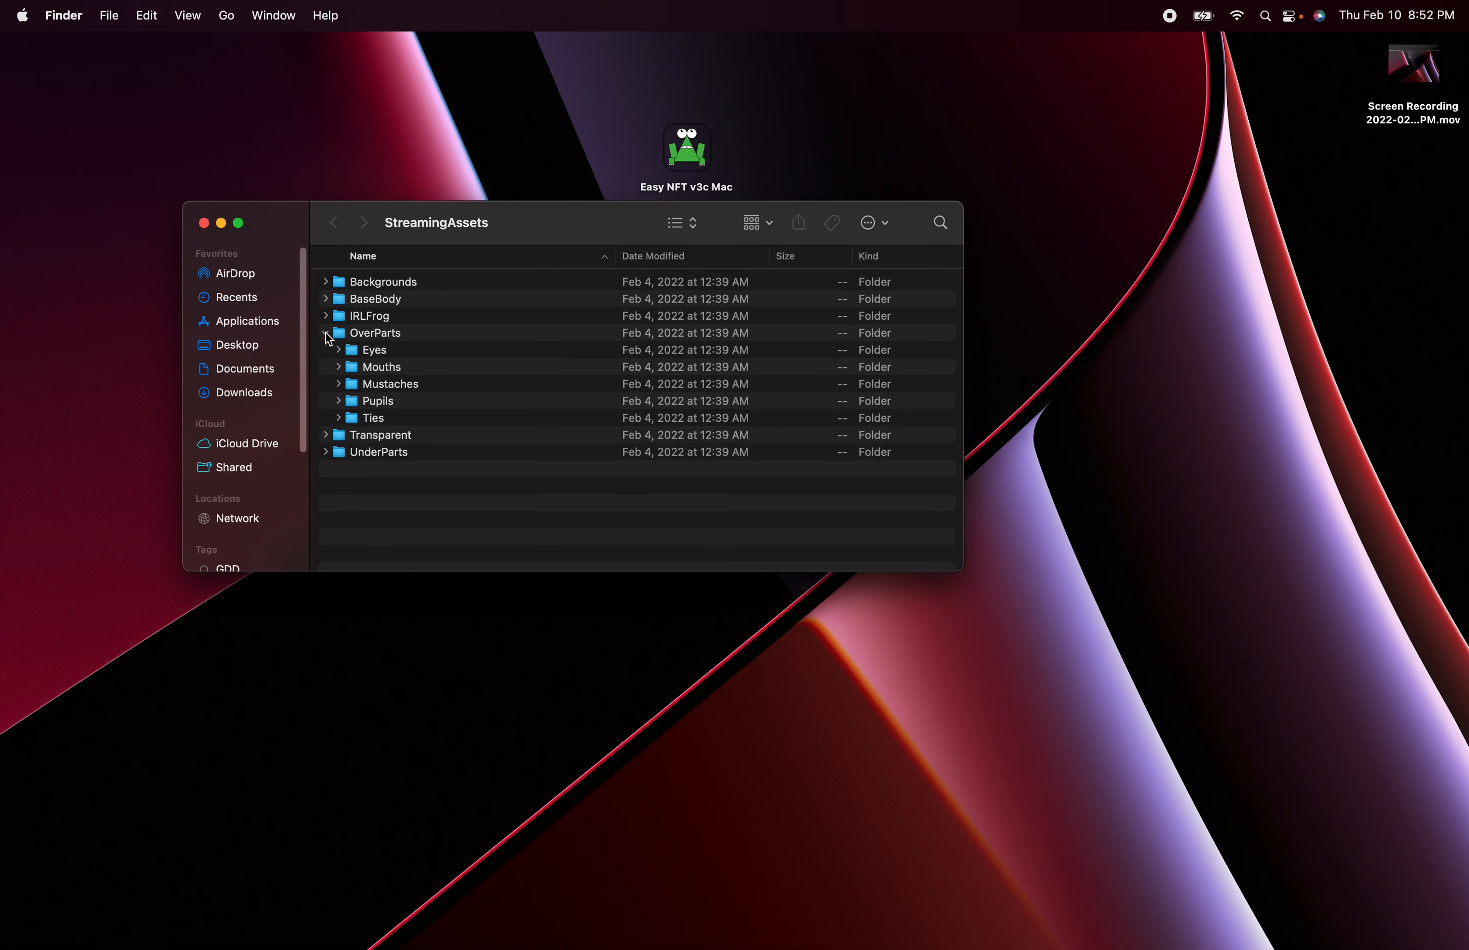
{"action": "left_click", "coordinate": [374, 352]}
{"action": "left_click", "coordinate": [377, 369]}
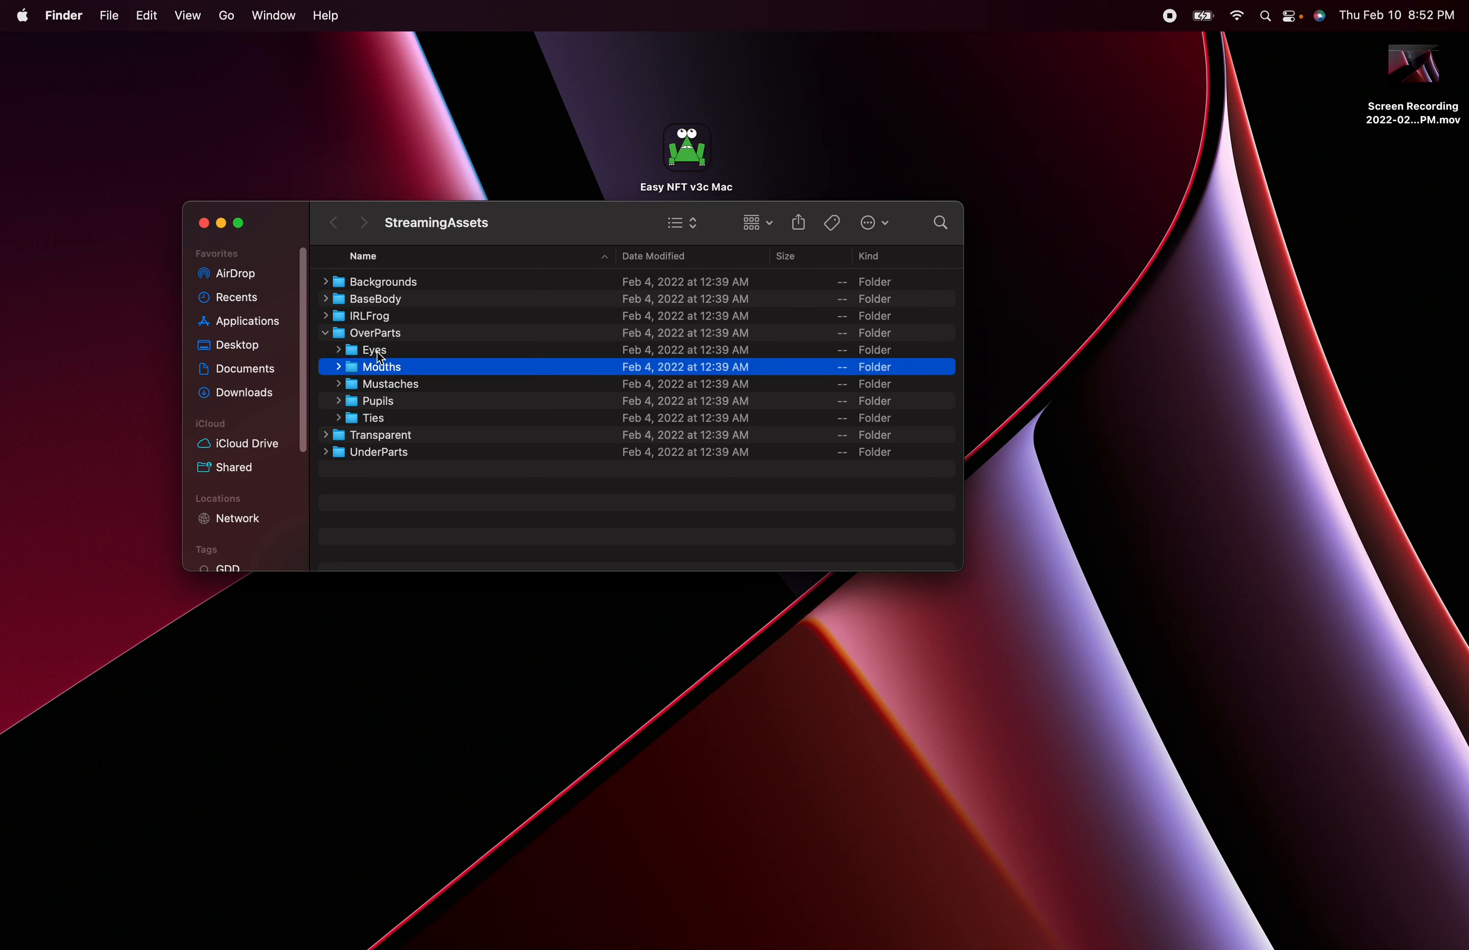
{"action": "left_click", "coordinate": [379, 353]}
{"action": "left_click", "coordinate": [379, 385]}
{"action": "left_click", "coordinate": [379, 403]}
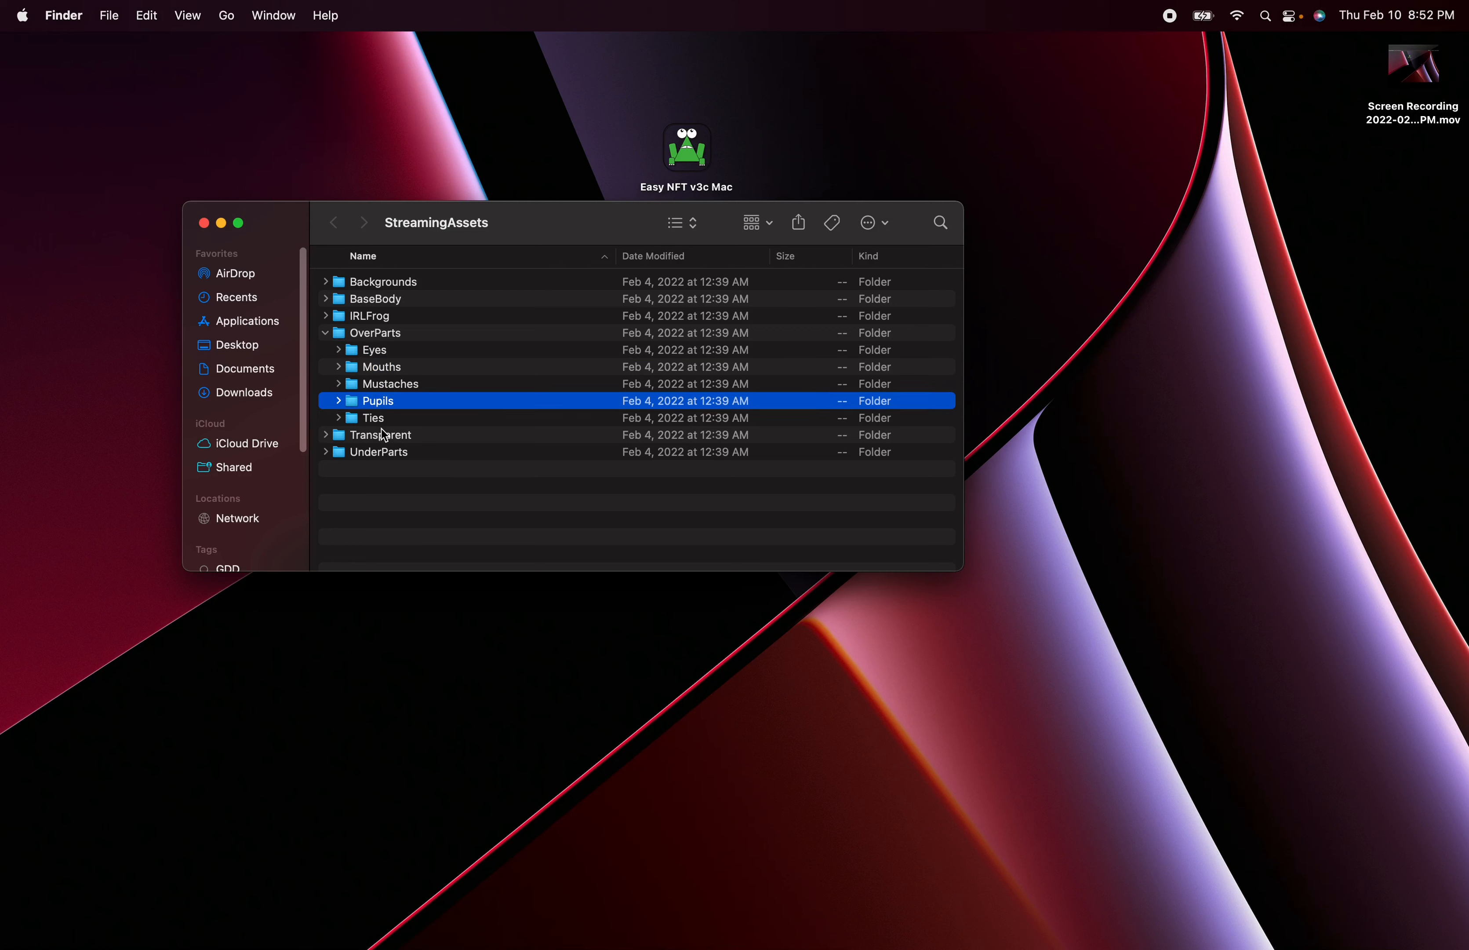
{"action": "left_click", "coordinate": [379, 419]}
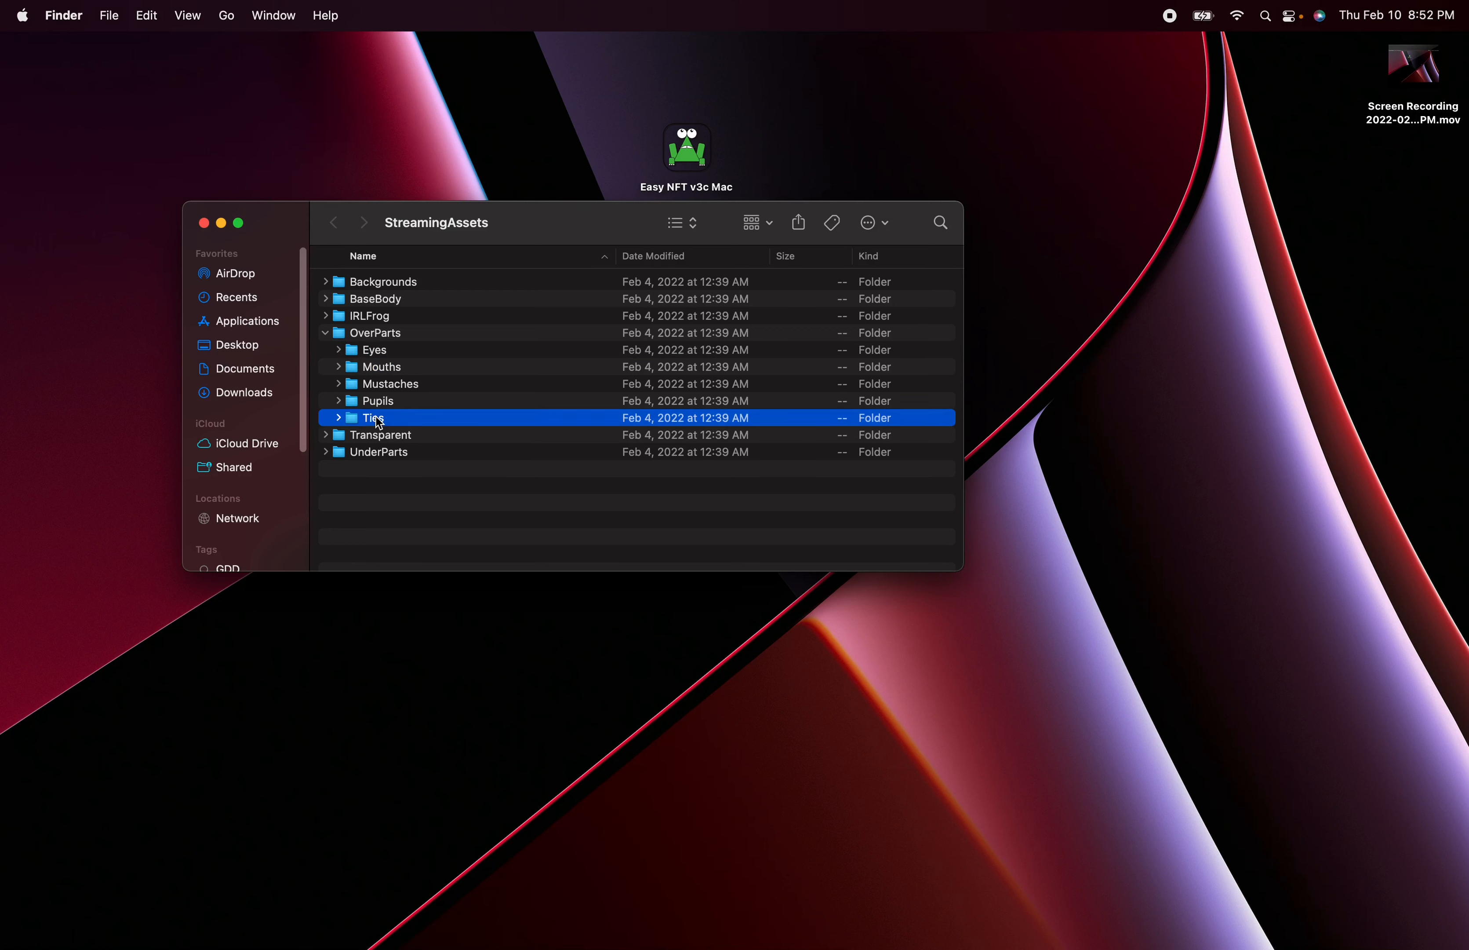
{"action": "left_click", "coordinate": [326, 336]}
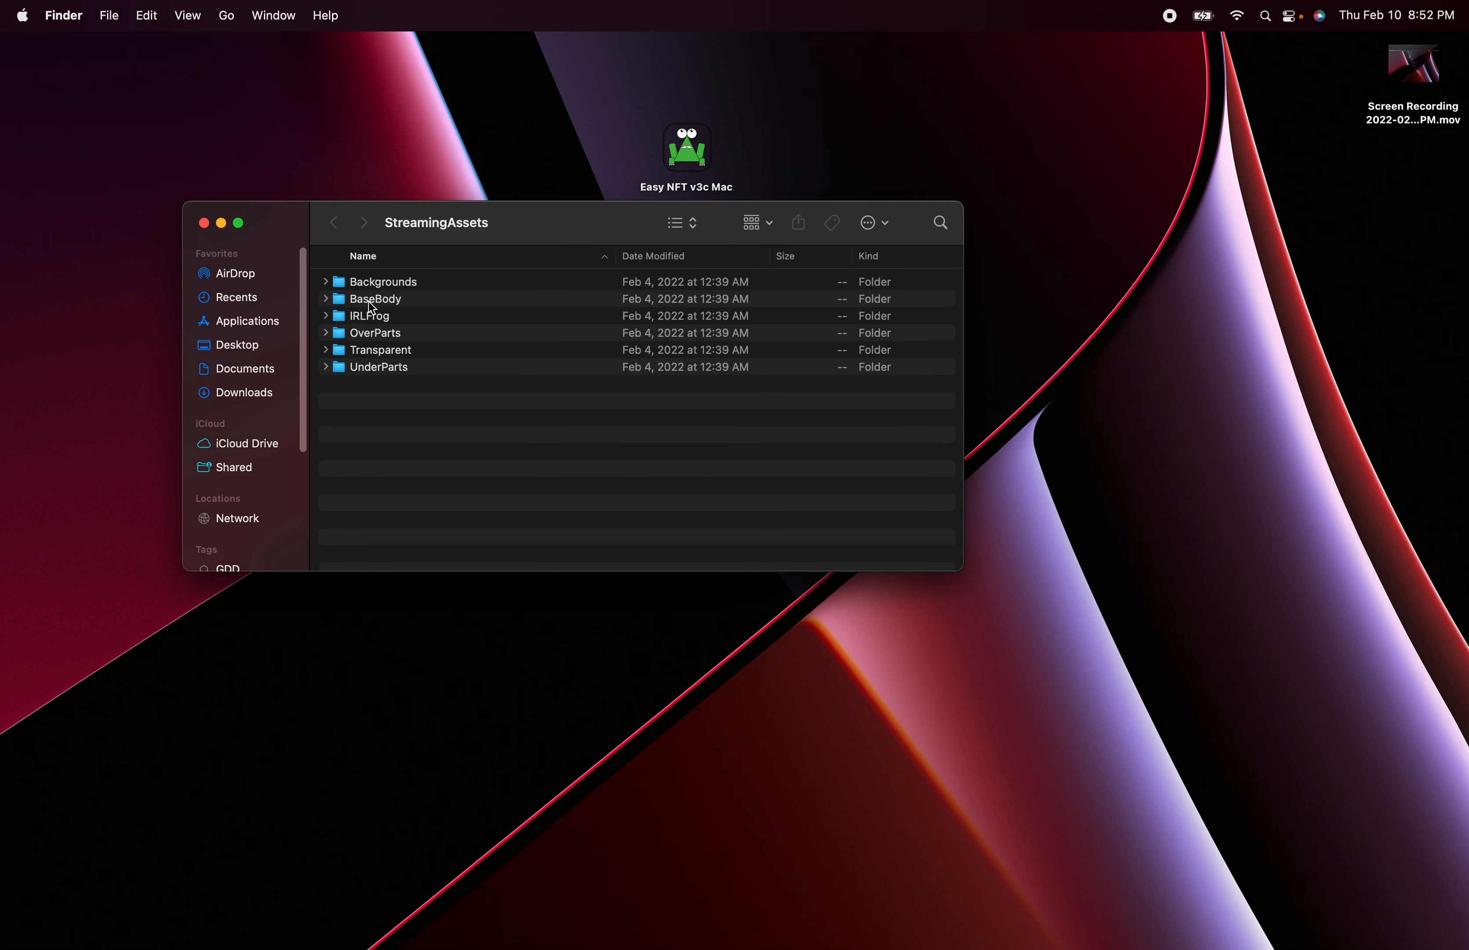
- Review the hat images in the Hats subfolder of UnderParts, collapse the folders and close the StreamingAssets window
{"action": "left_click", "coordinate": [371, 301]}
{"action": "left_click", "coordinate": [369, 353]}
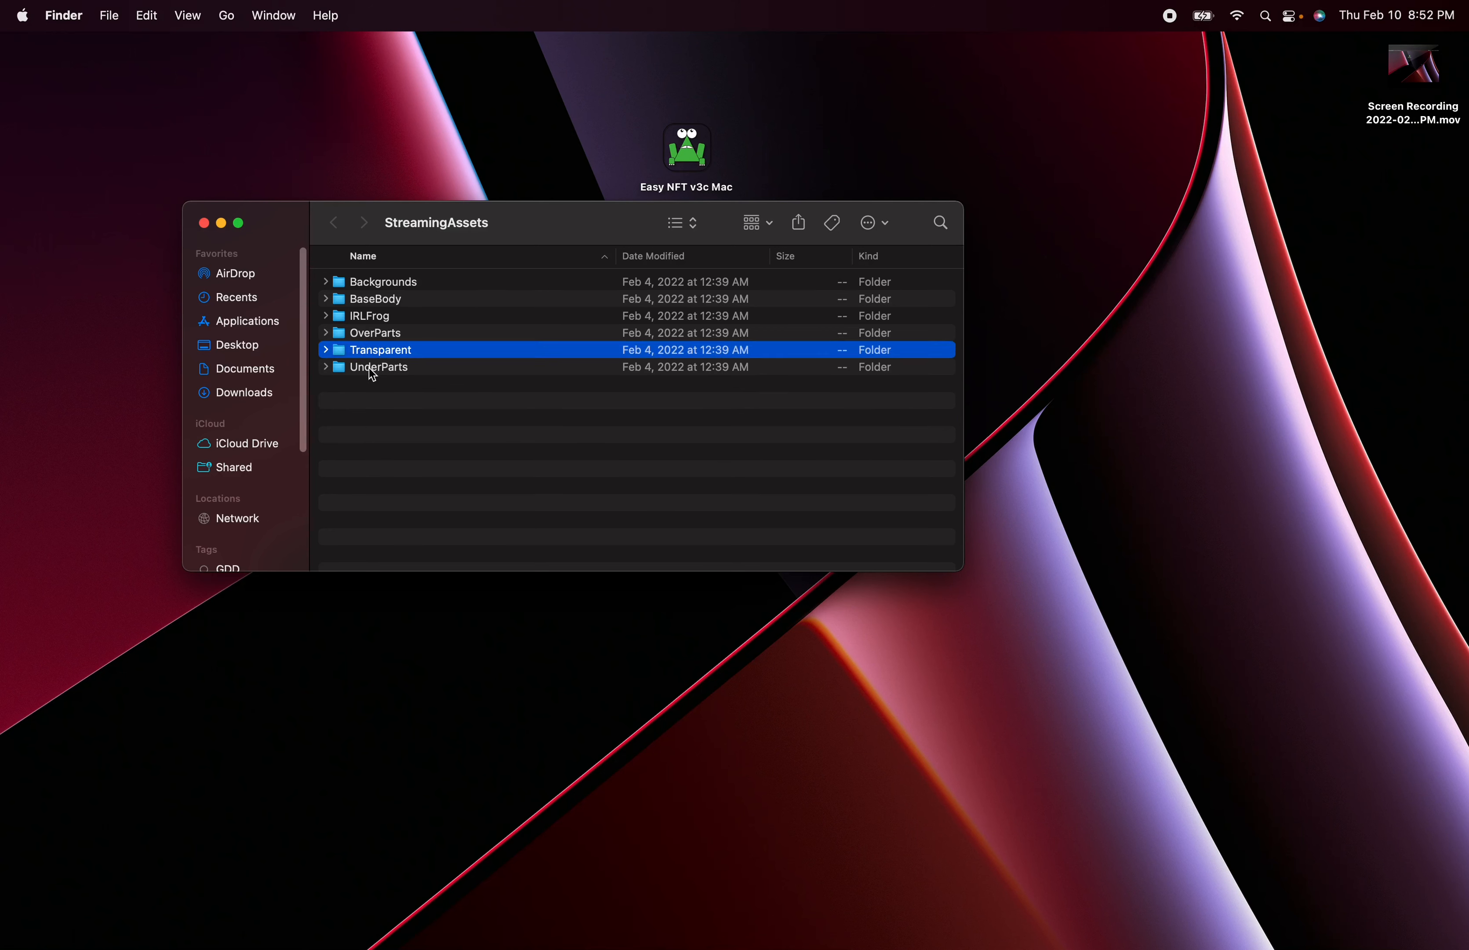
{"action": "left_click", "coordinate": [368, 368]}
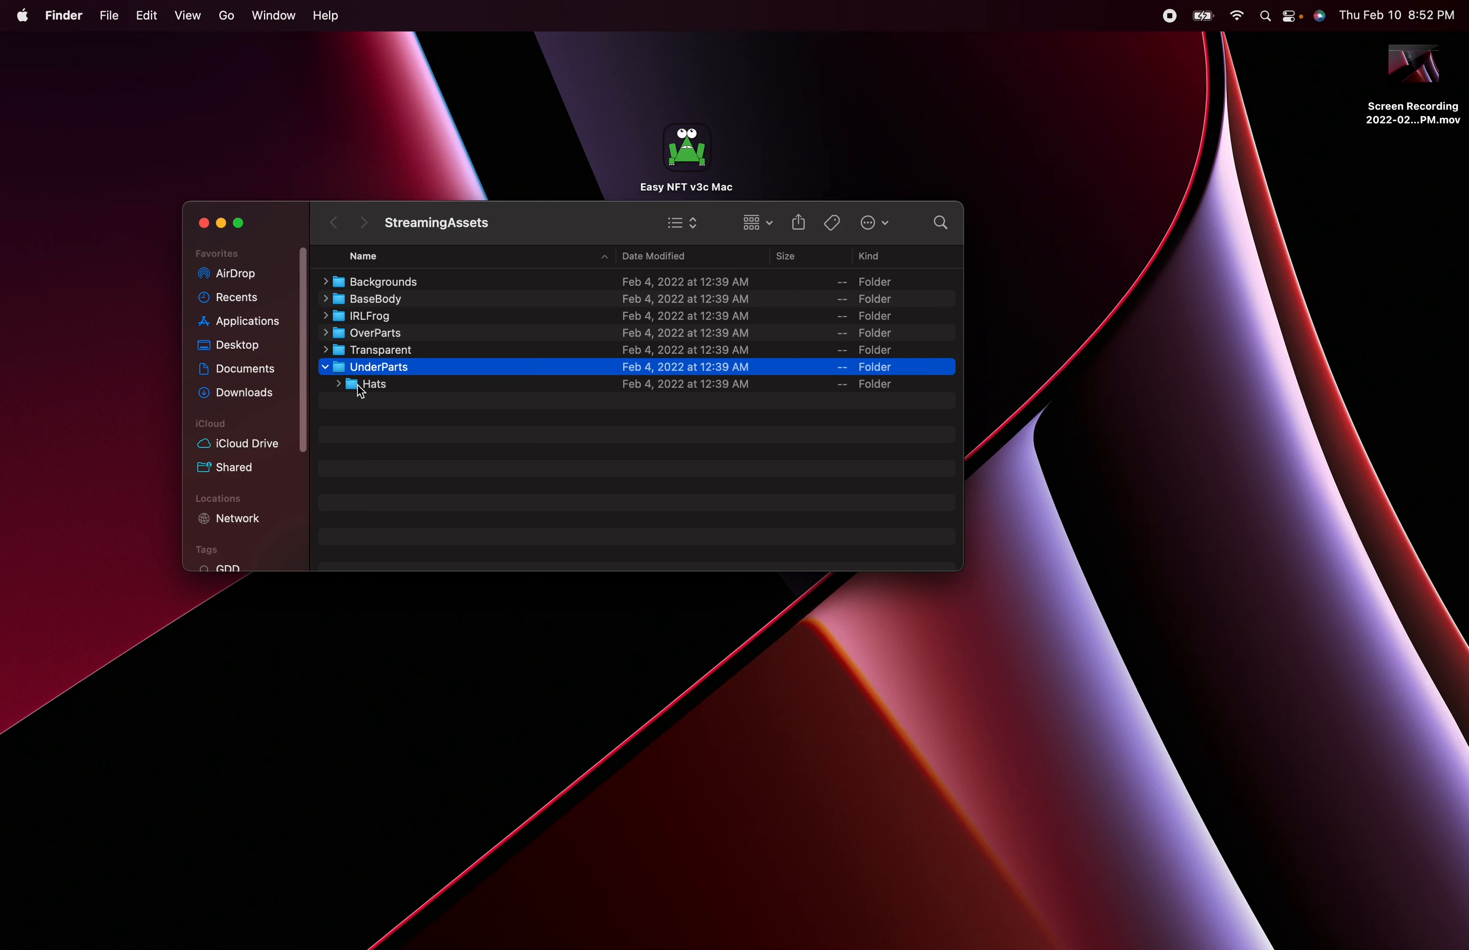
{"action": "left_click", "coordinate": [339, 385]}
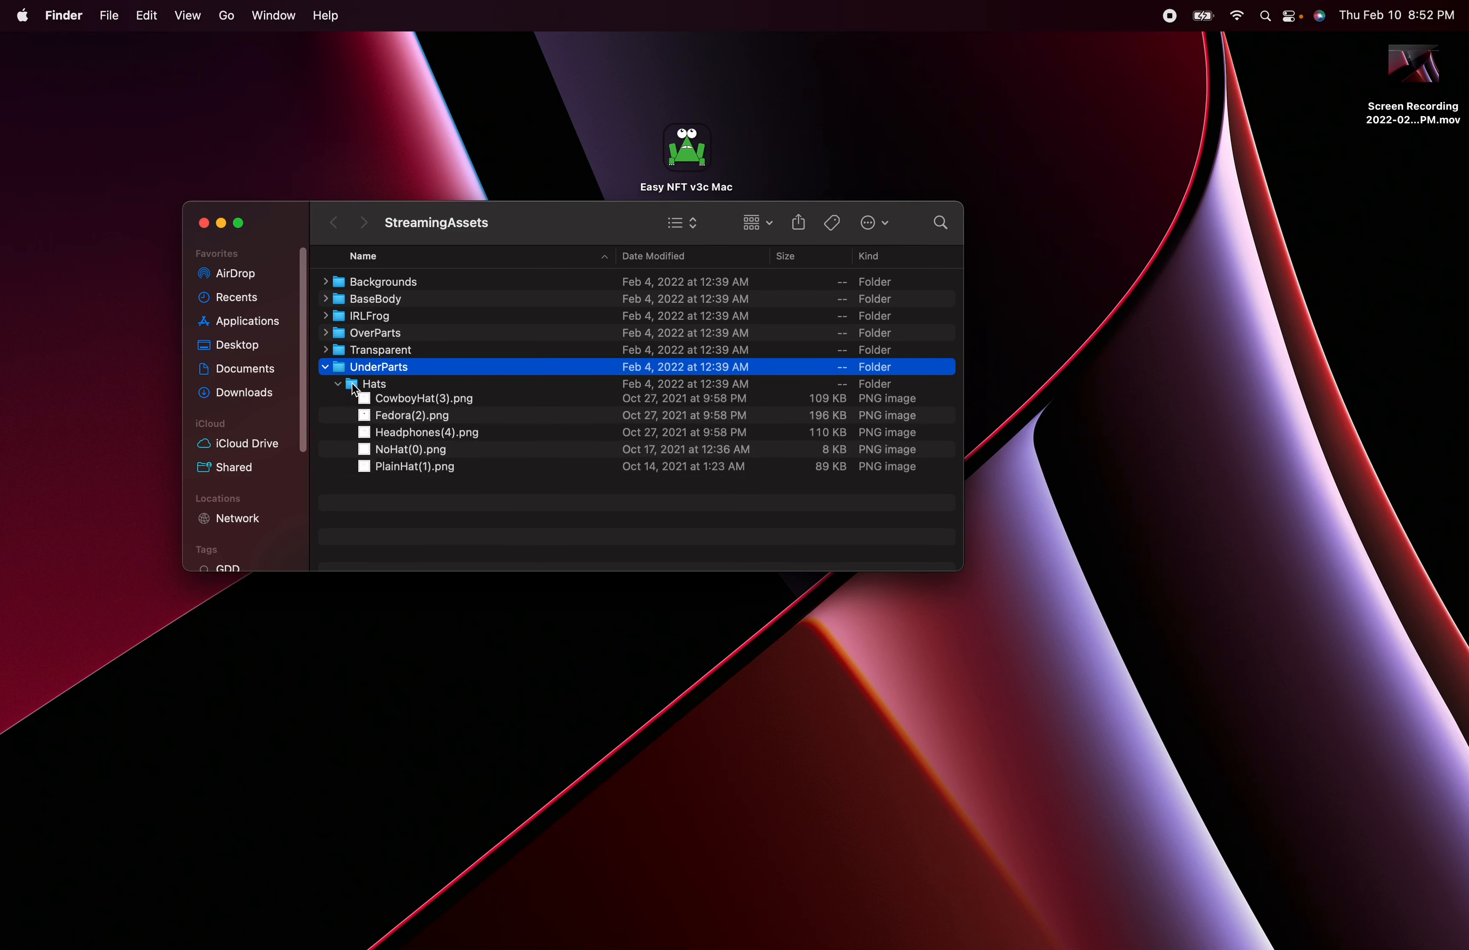
{"action": "left_click", "coordinate": [339, 384]}
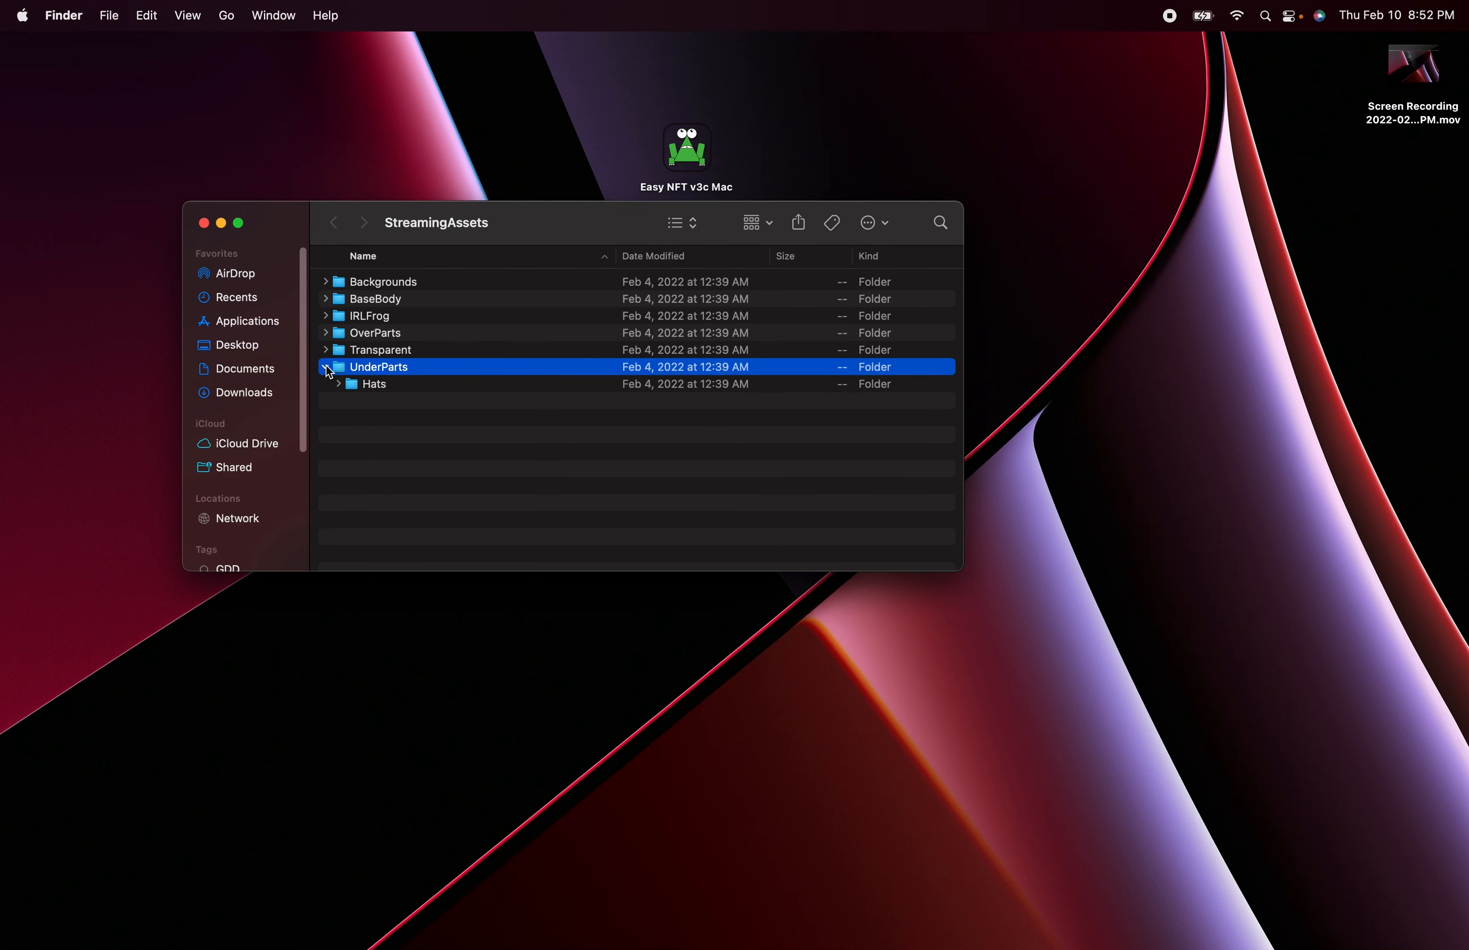
{"action": "left_click", "coordinate": [325, 368]}
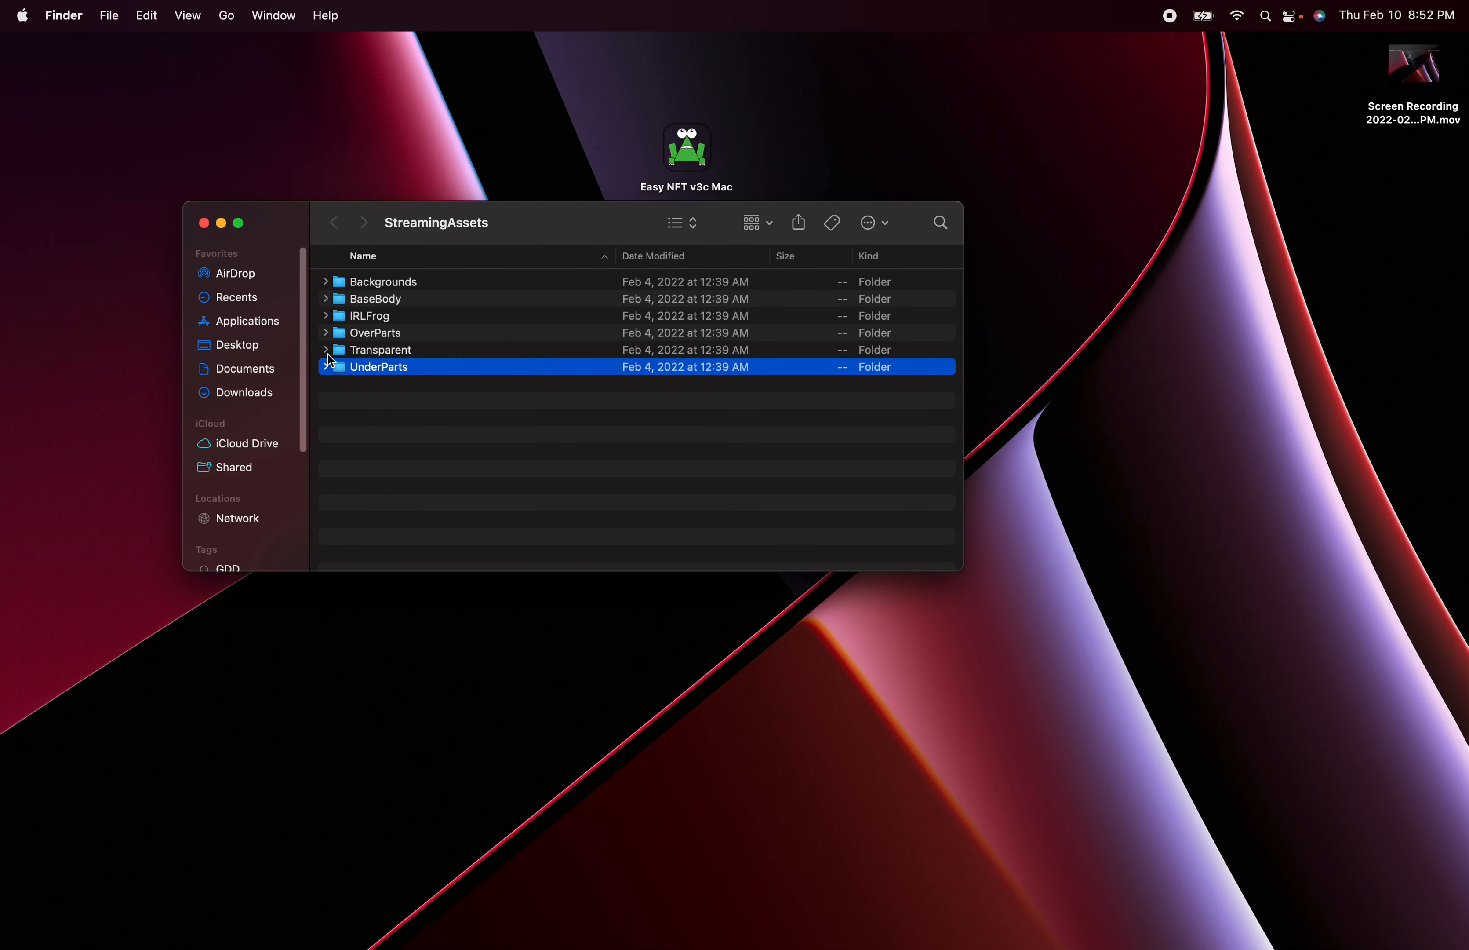
{"action": "left_click", "coordinate": [203, 226]}
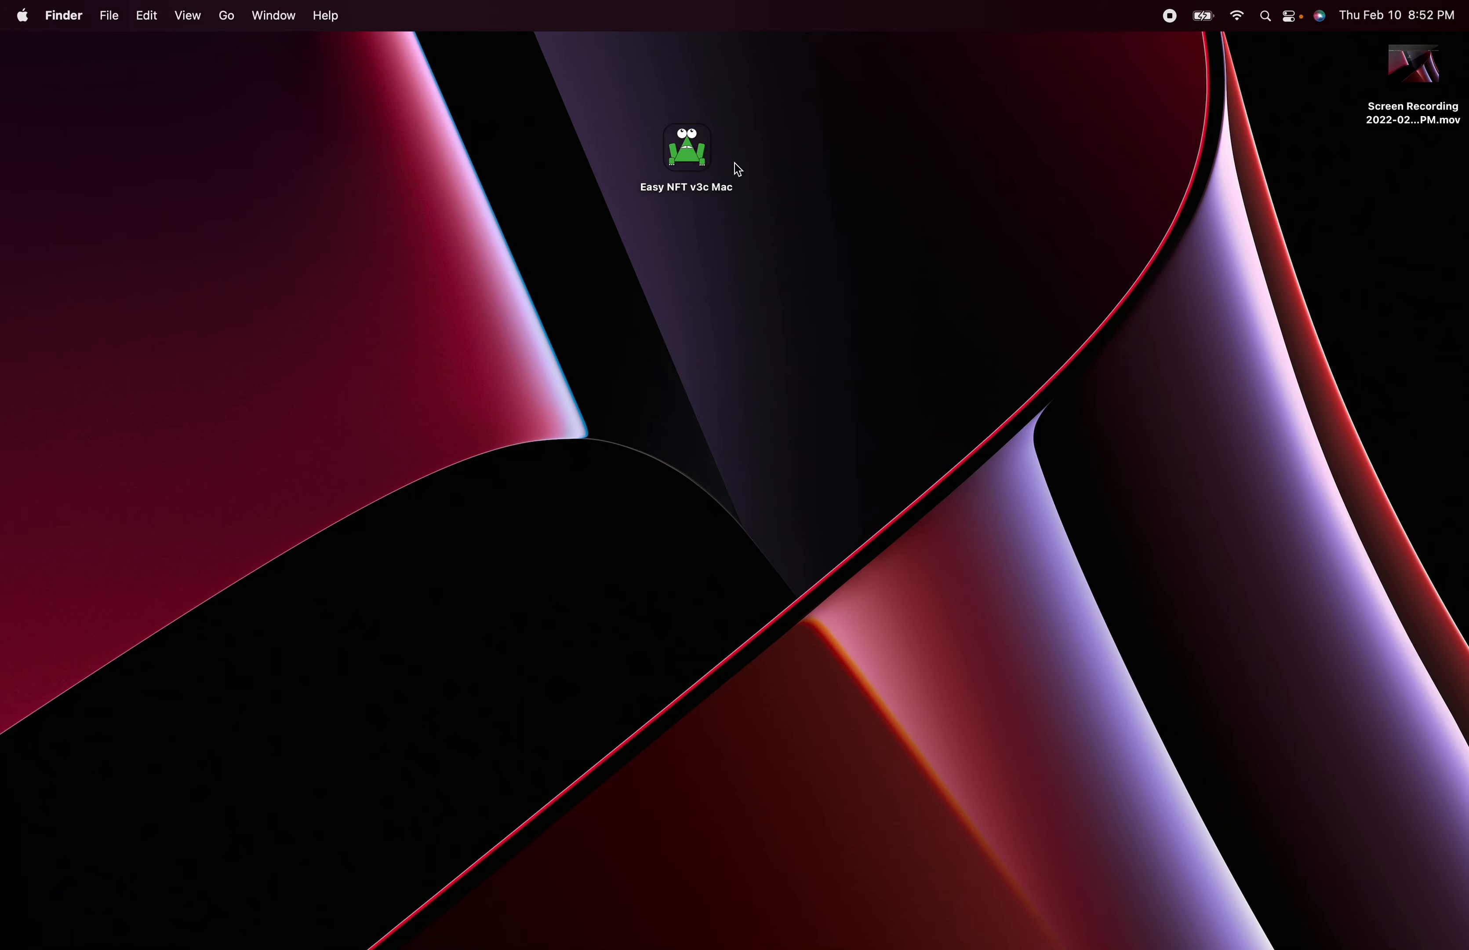
- Switch back to Easy NFT Generator, turn off the tooltips and hide the file settings
{"action": "left_click", "coordinate": [9, 561]}
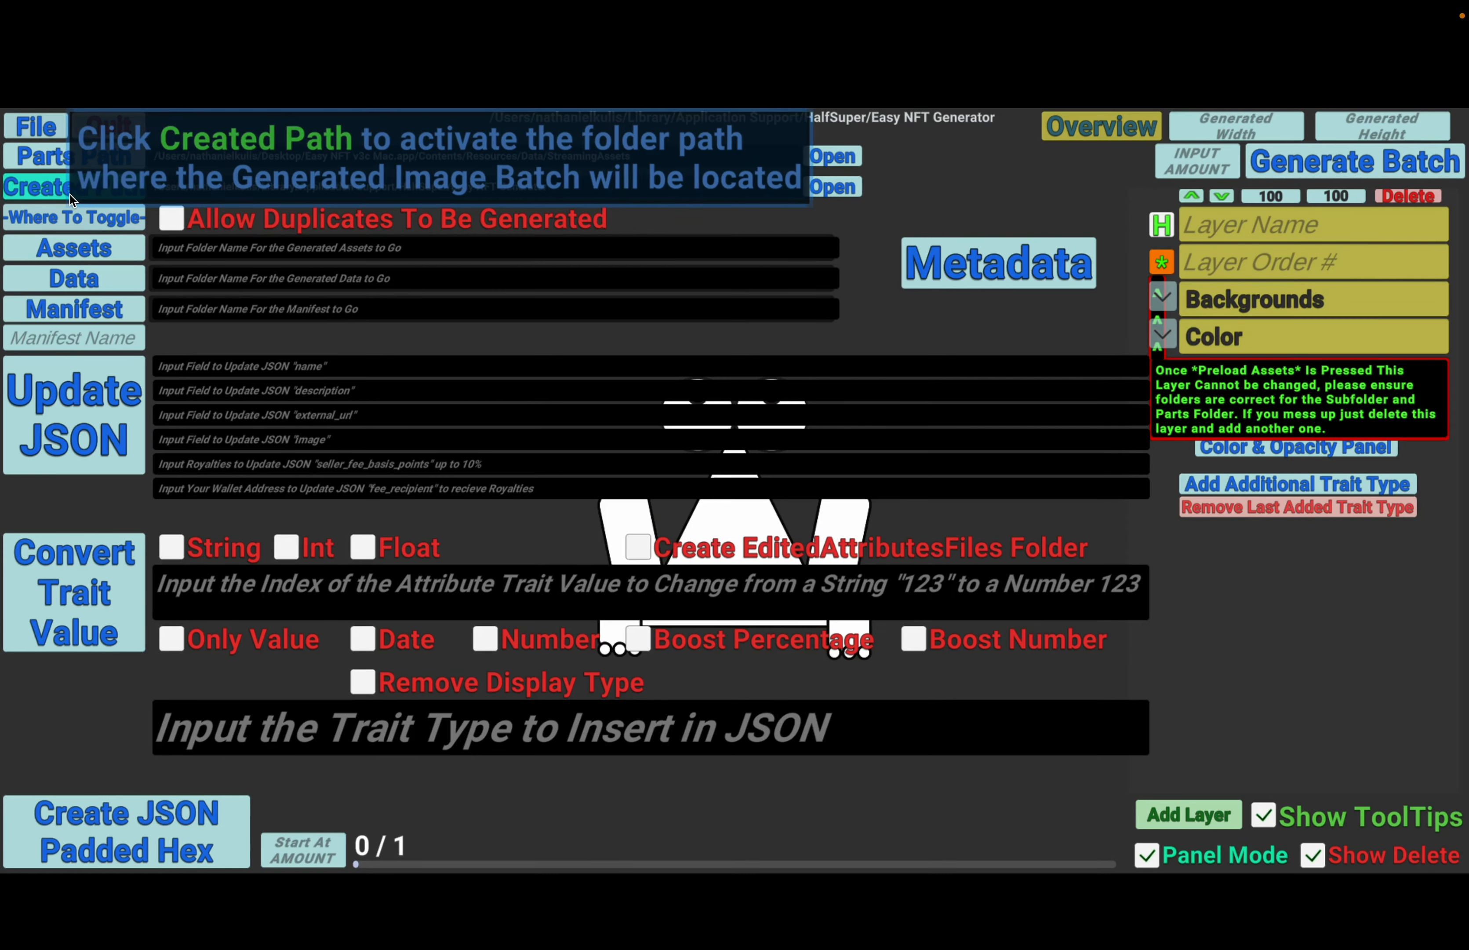
{"action": "left_click", "coordinate": [1265, 816]}
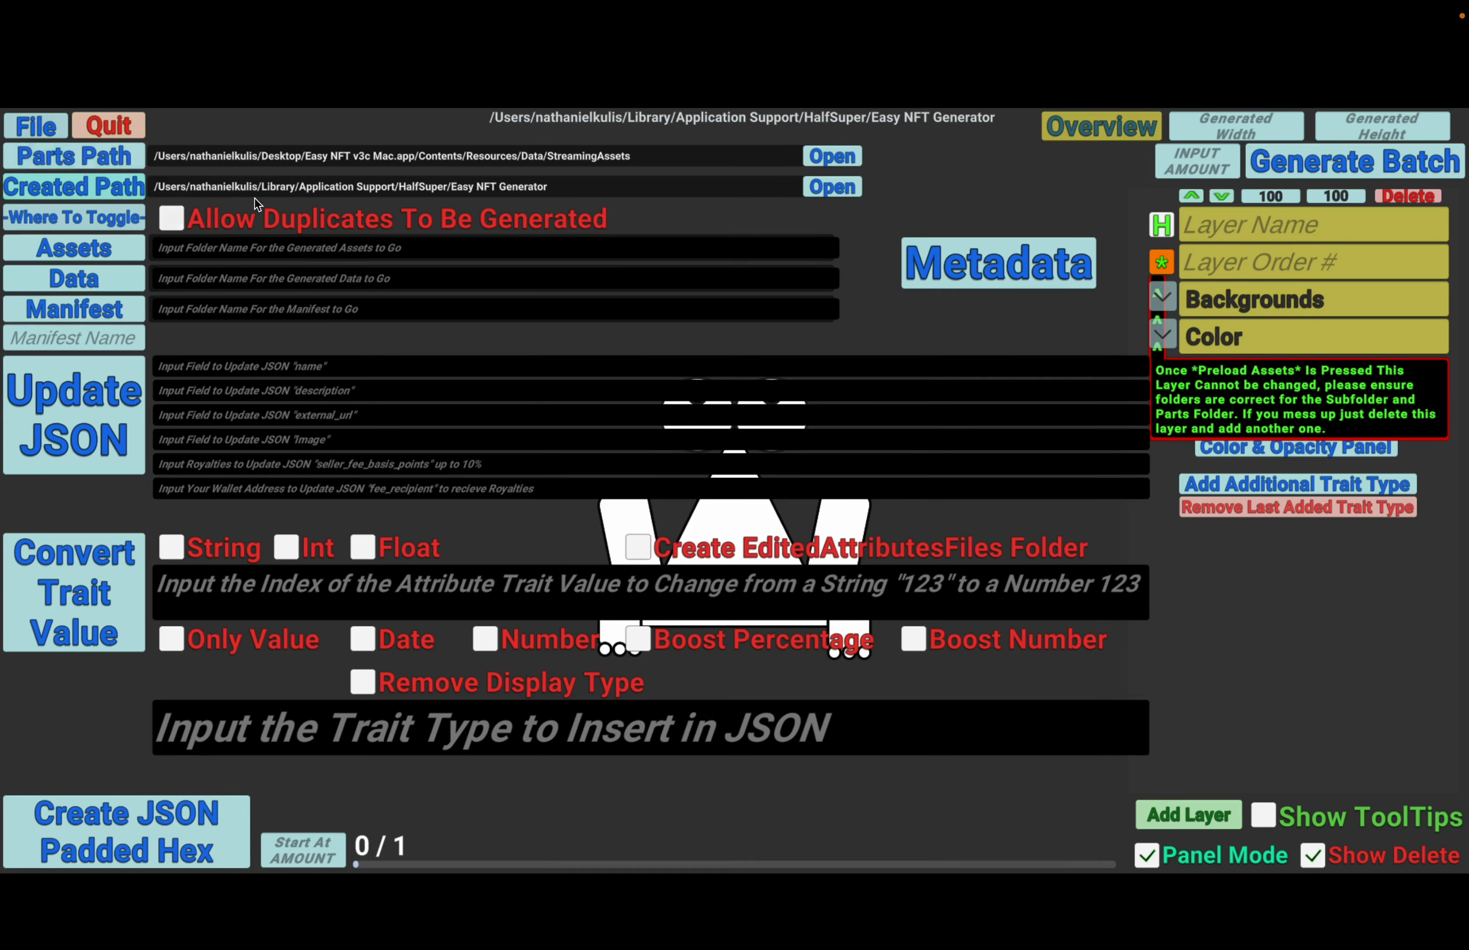
{"action": "left_click", "coordinate": [37, 135]}
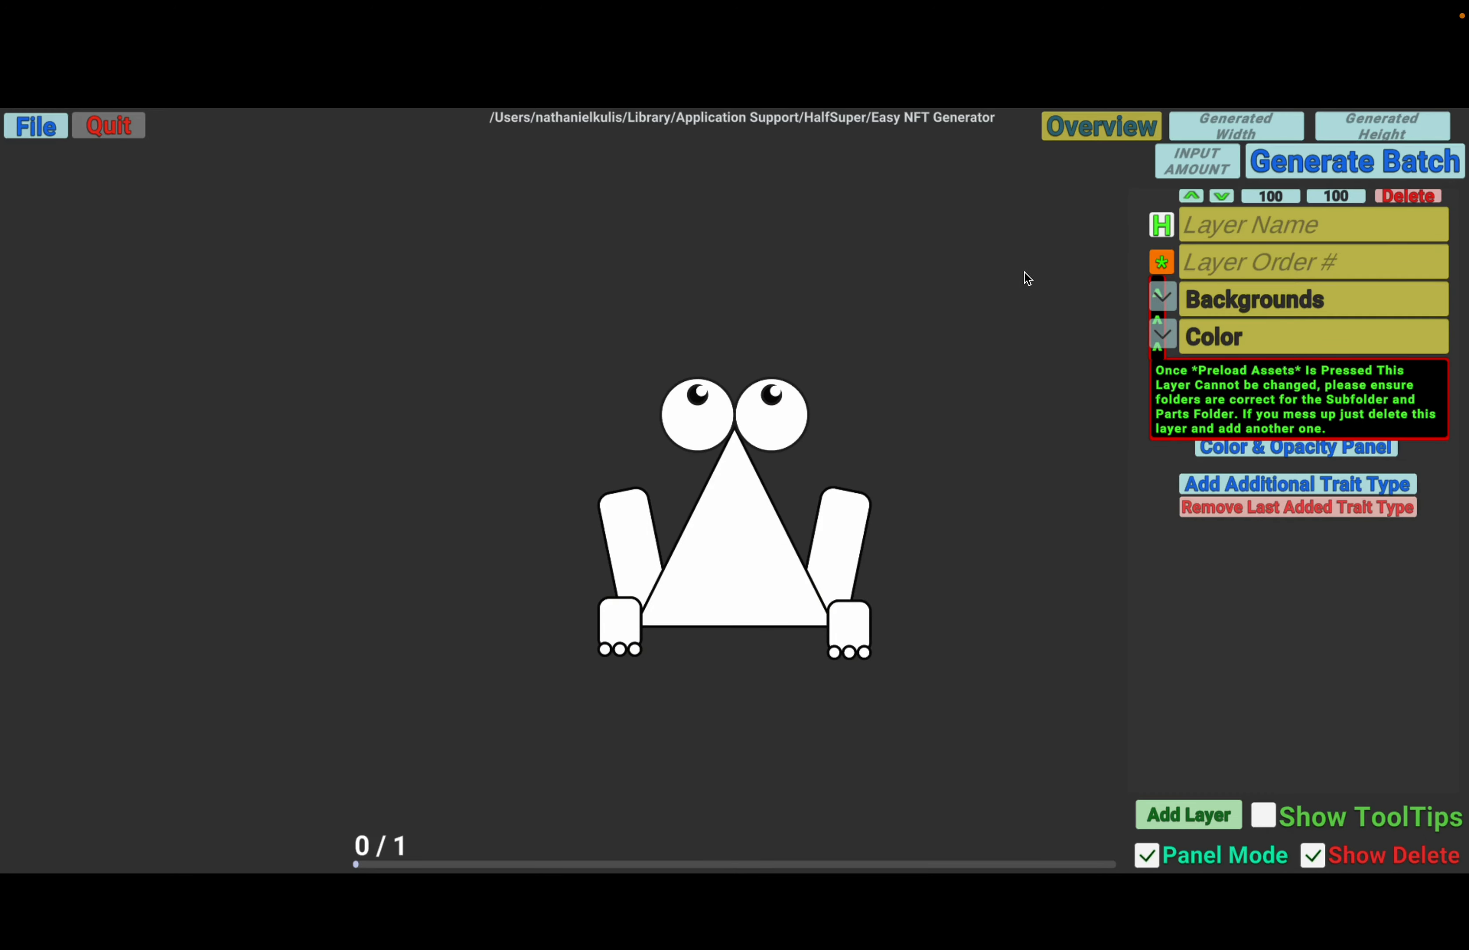
- Show the file settings again, open the parts path folder and hide the settings
{"action": "left_click", "coordinate": [29, 132]}
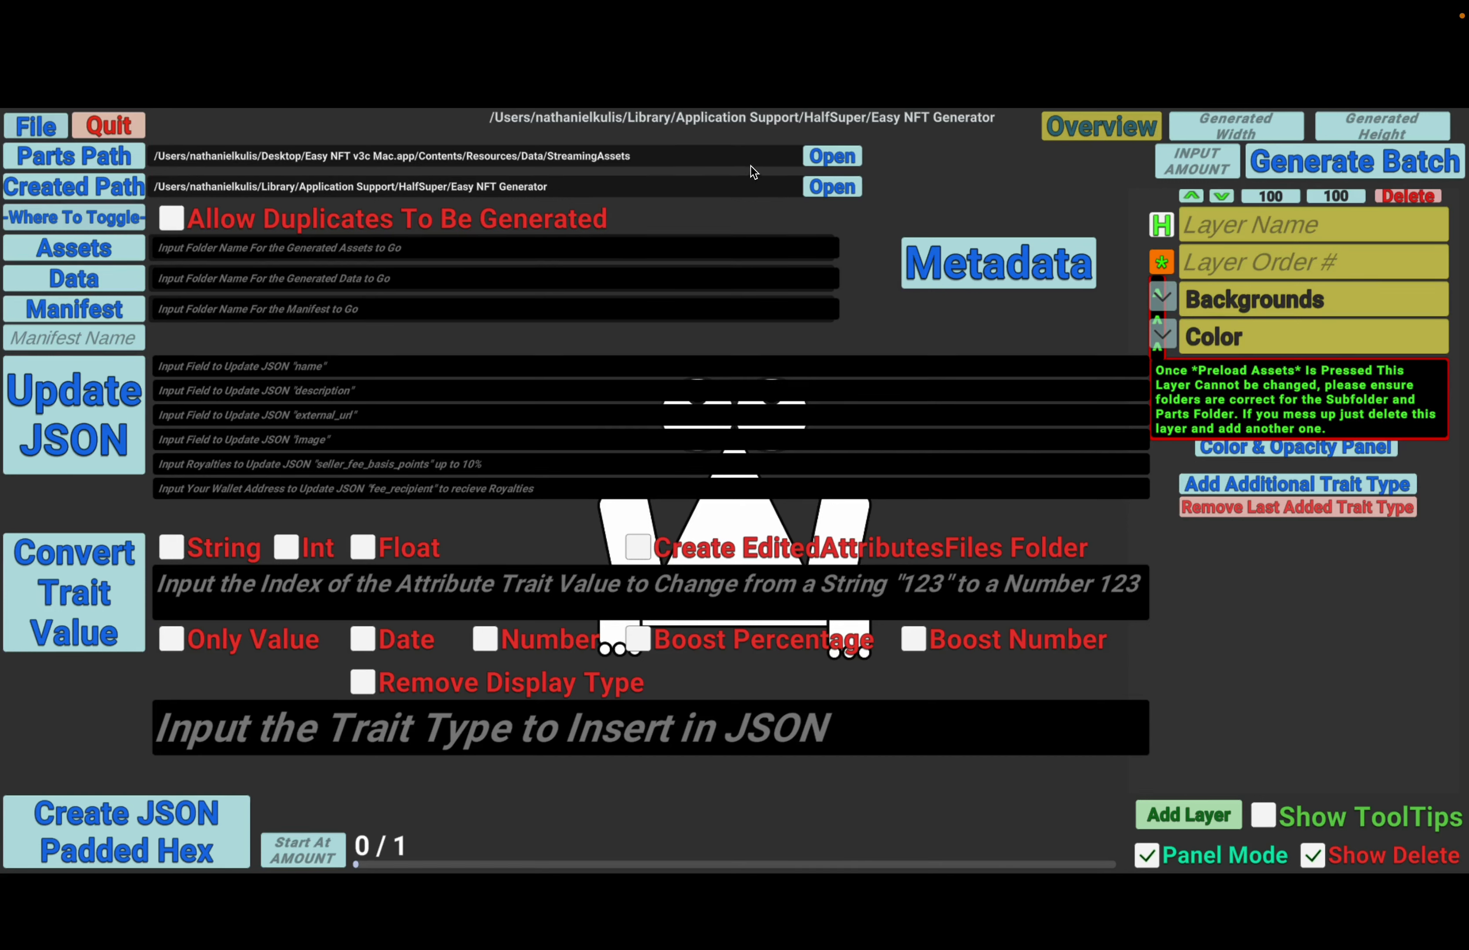
{"action": "left_click", "coordinate": [847, 155]}
{"action": "left_click", "coordinate": [32, 126]}
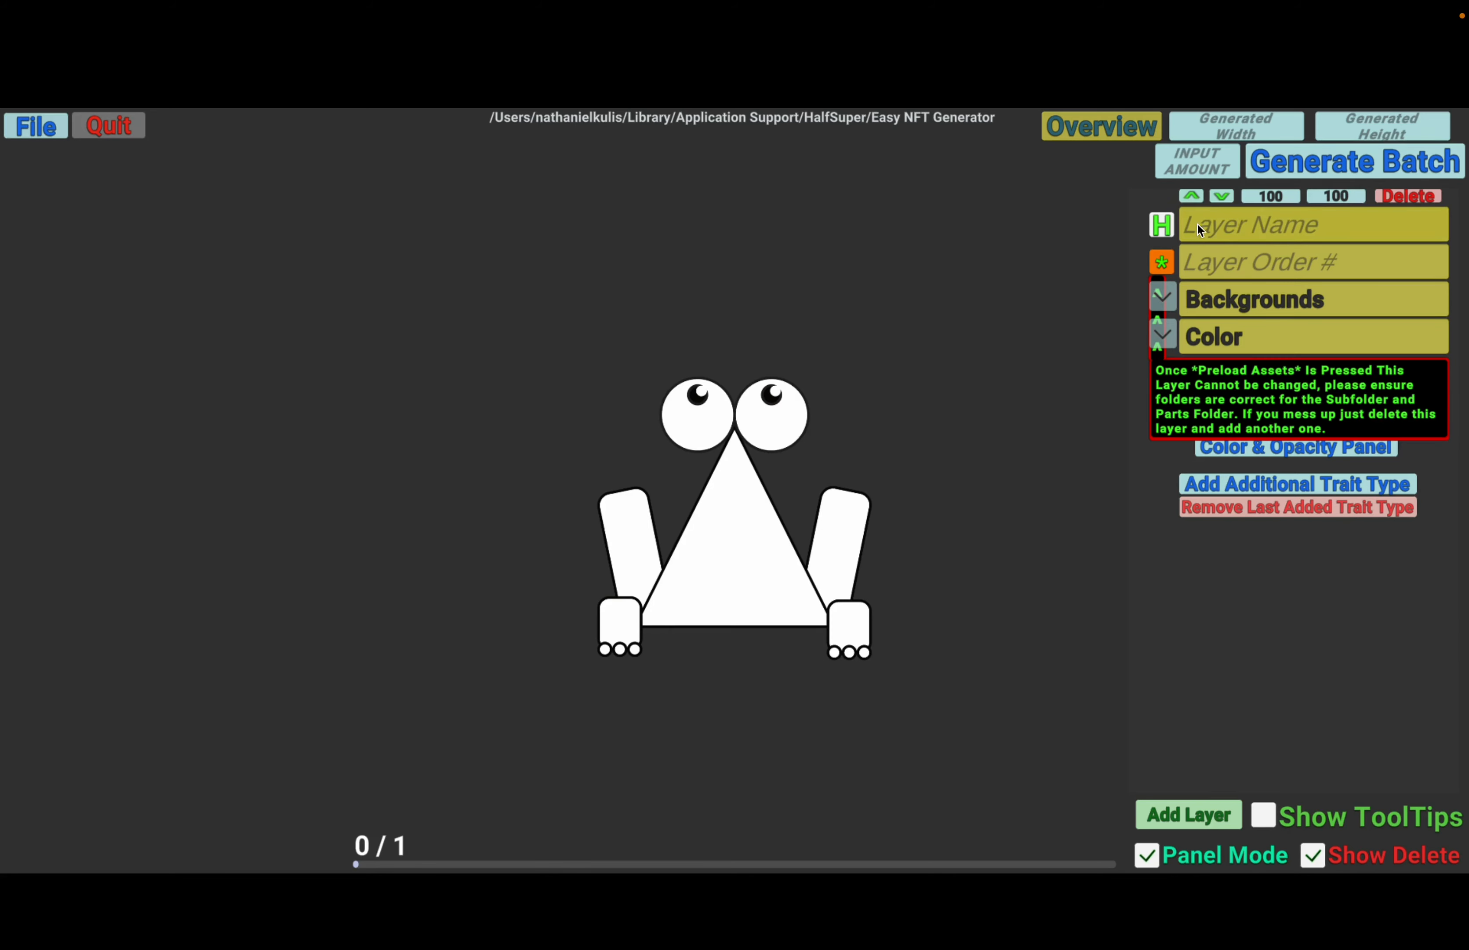
{"action": "left_click_drag", "start_coordinate": [1076, 556], "coordinate": [1062, 458]}
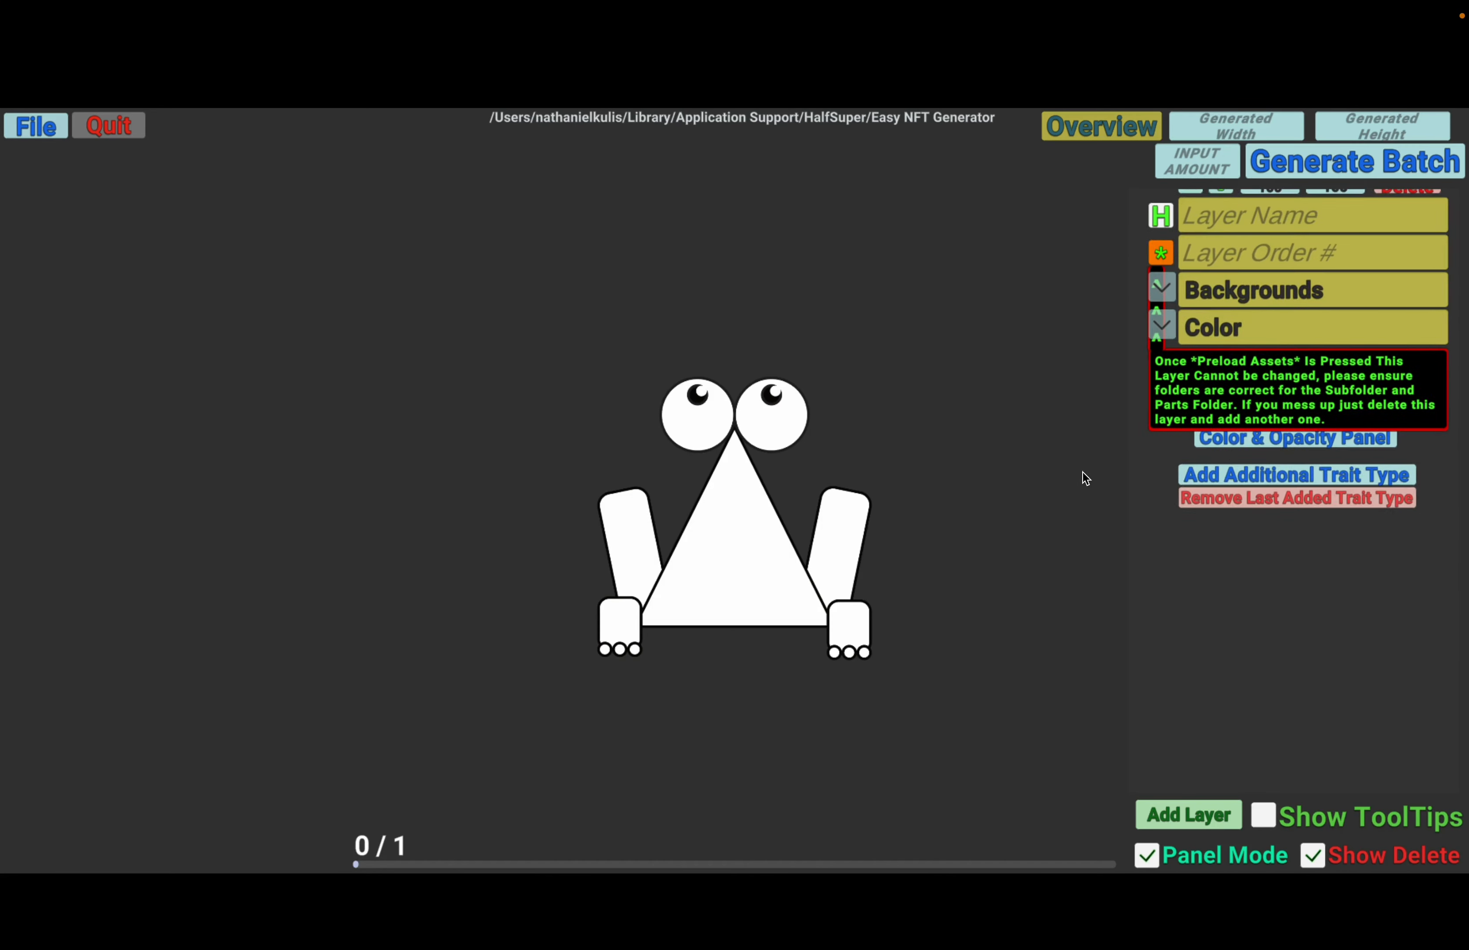
{"action": "left_click_drag", "start_coordinate": [1089, 327], "coordinate": [1095, 392]}
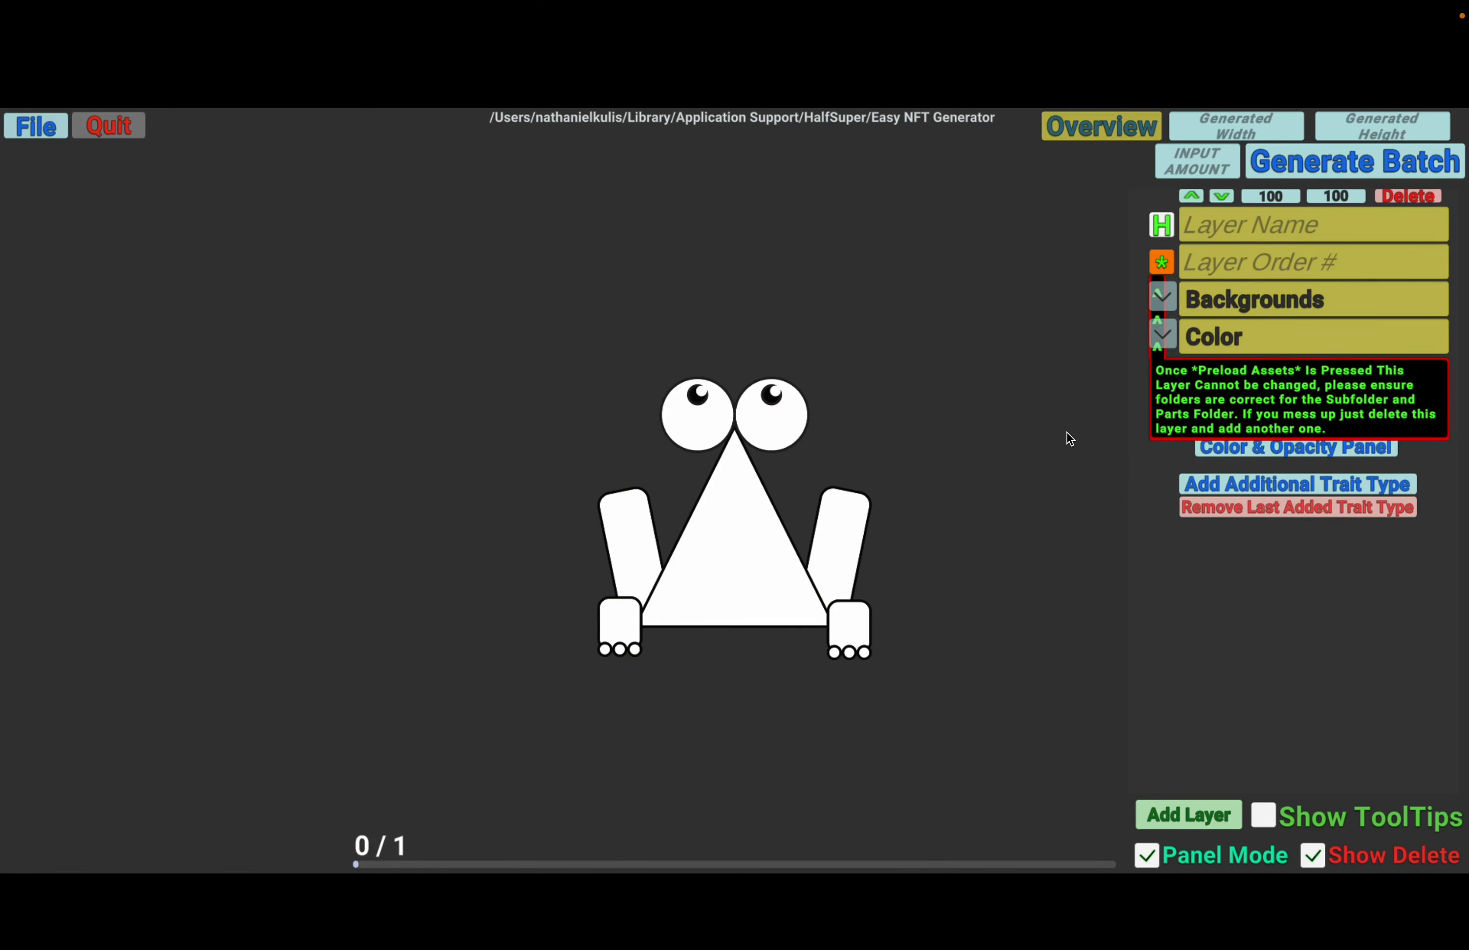
{"action": "left_click_drag", "start_coordinate": [1076, 325], "coordinate": [1086, 434]}
{"action": "left_click_drag", "start_coordinate": [1098, 340], "coordinate": [1074, 363]}
{"action": "scroll", "coordinate": [1066, 389], "scroll_direction": "down", "scroll_amount": 2}
- Name the first layer Background and set its layer order to -1
{"action": "left_click", "coordinate": [1232, 227]}
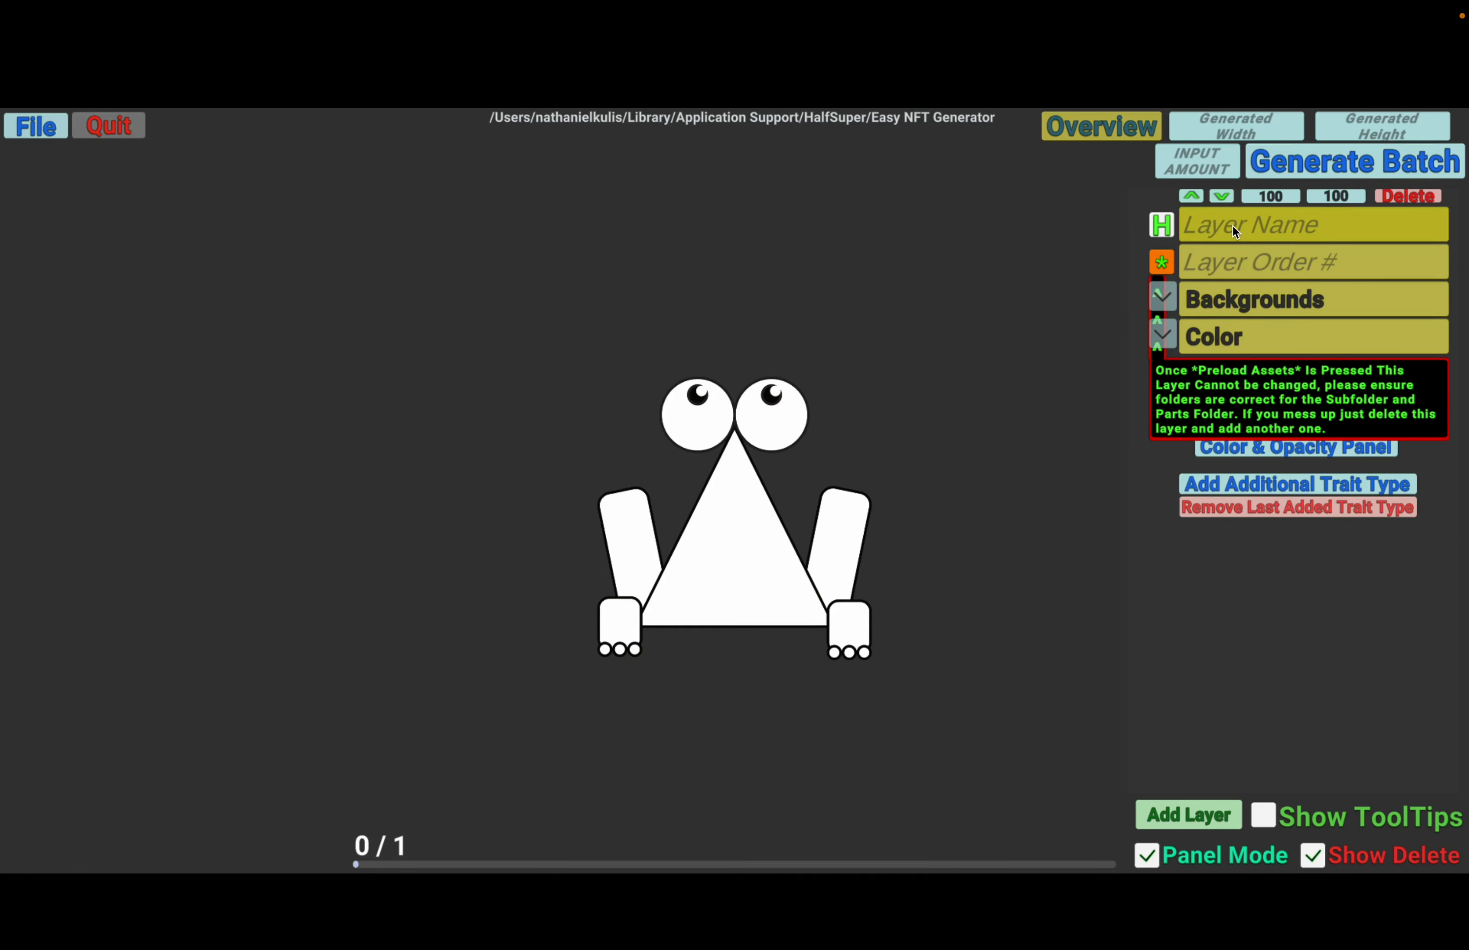
{"action": "type", "text": "Background"}
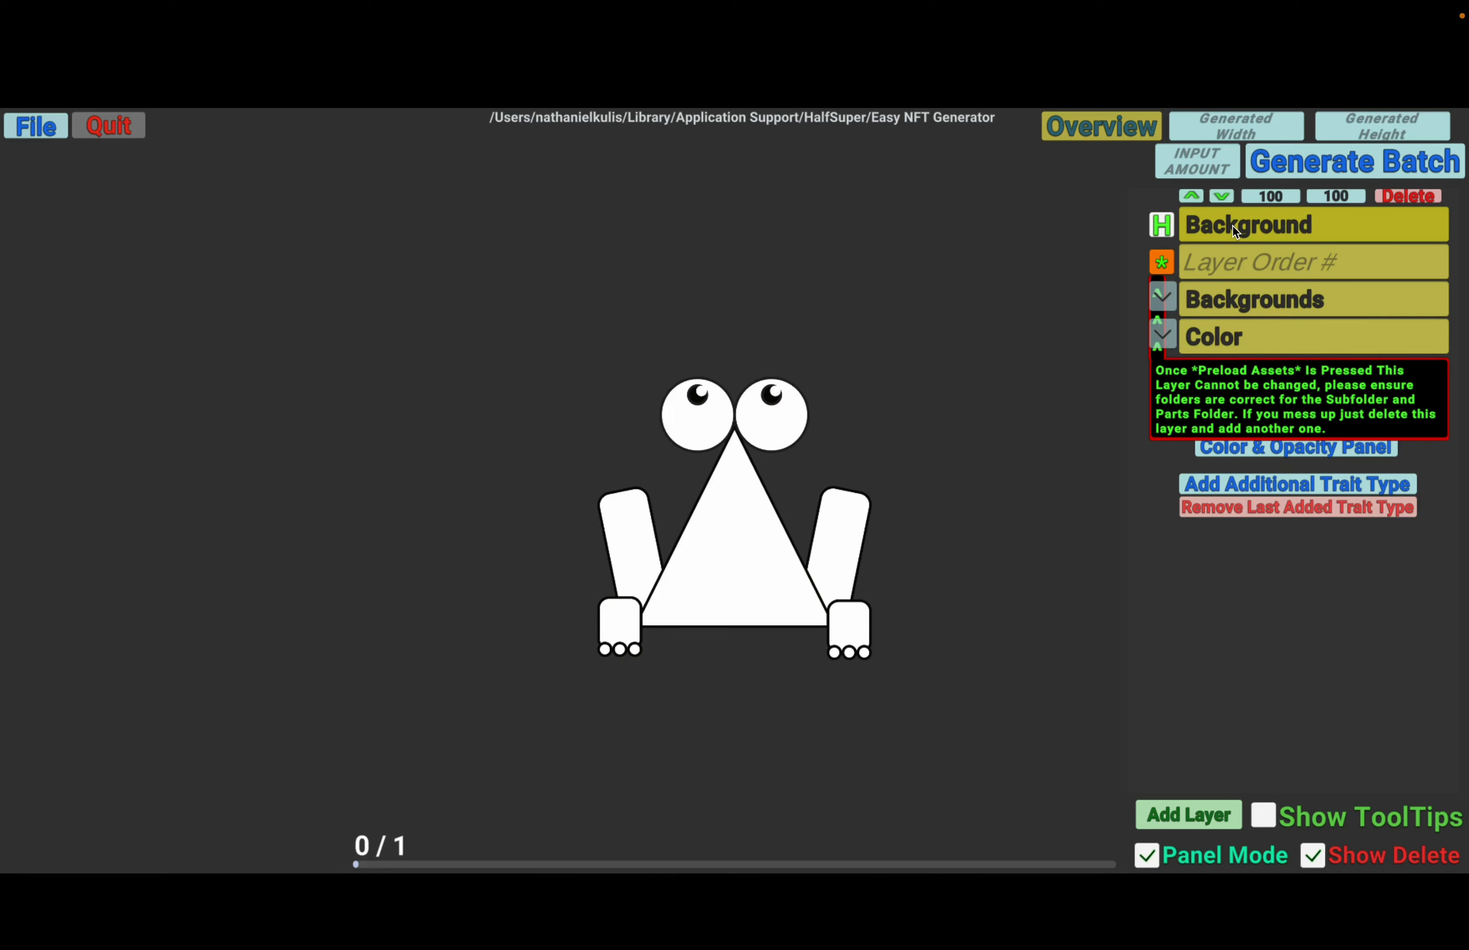
{"action": "left_click", "coordinate": [1243, 263]}
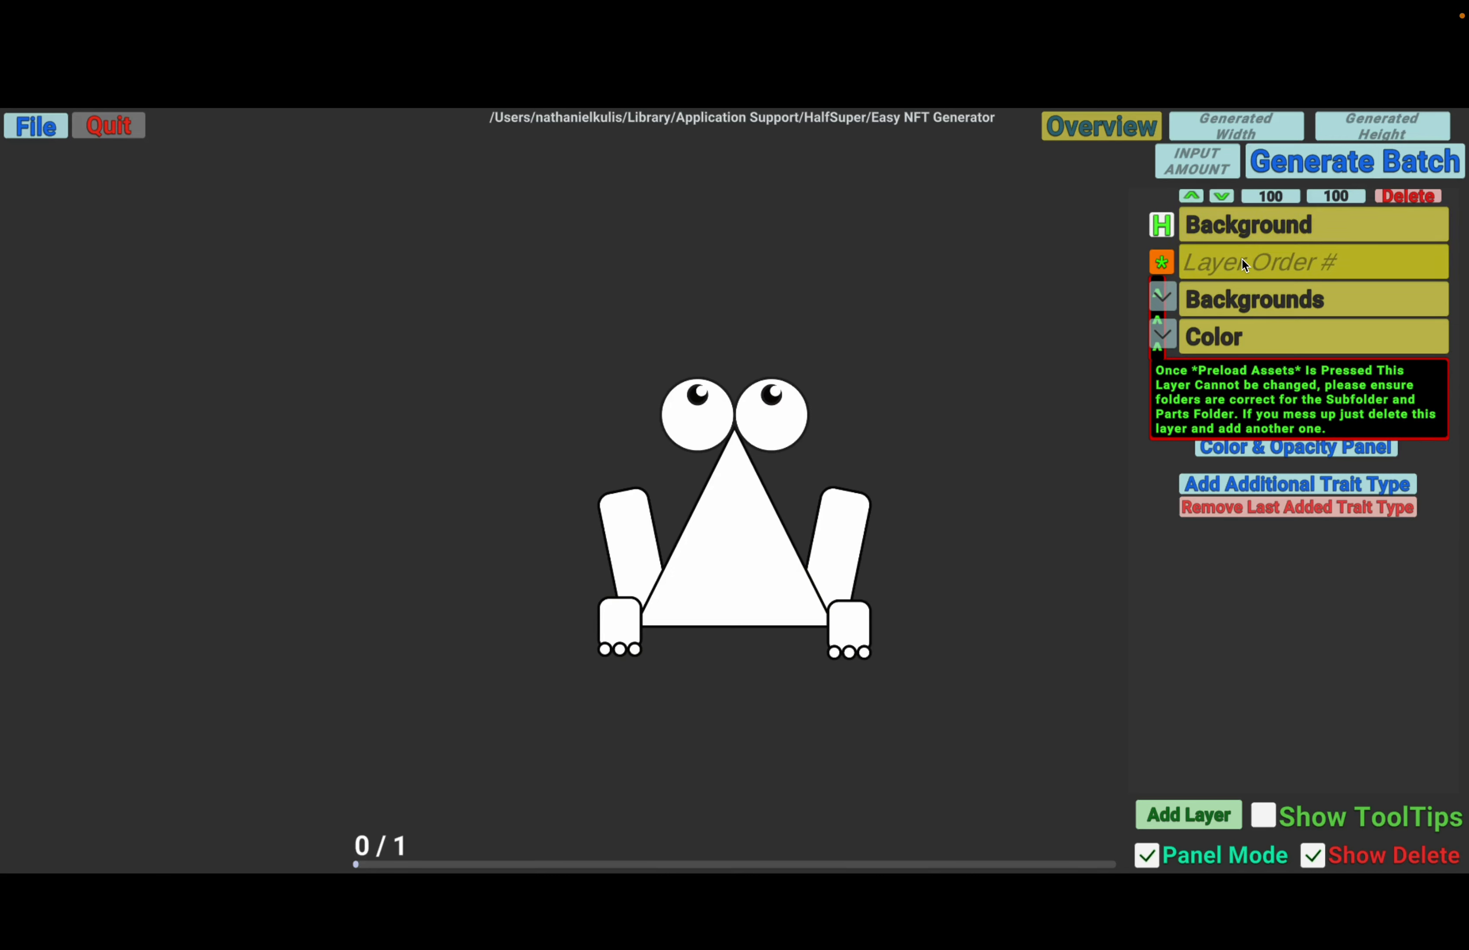
{"action": "type", "text": "-1"}
- Check the available parts folders for the layer and set its layer order to -20
{"action": "left_click", "coordinate": [1165, 298]}
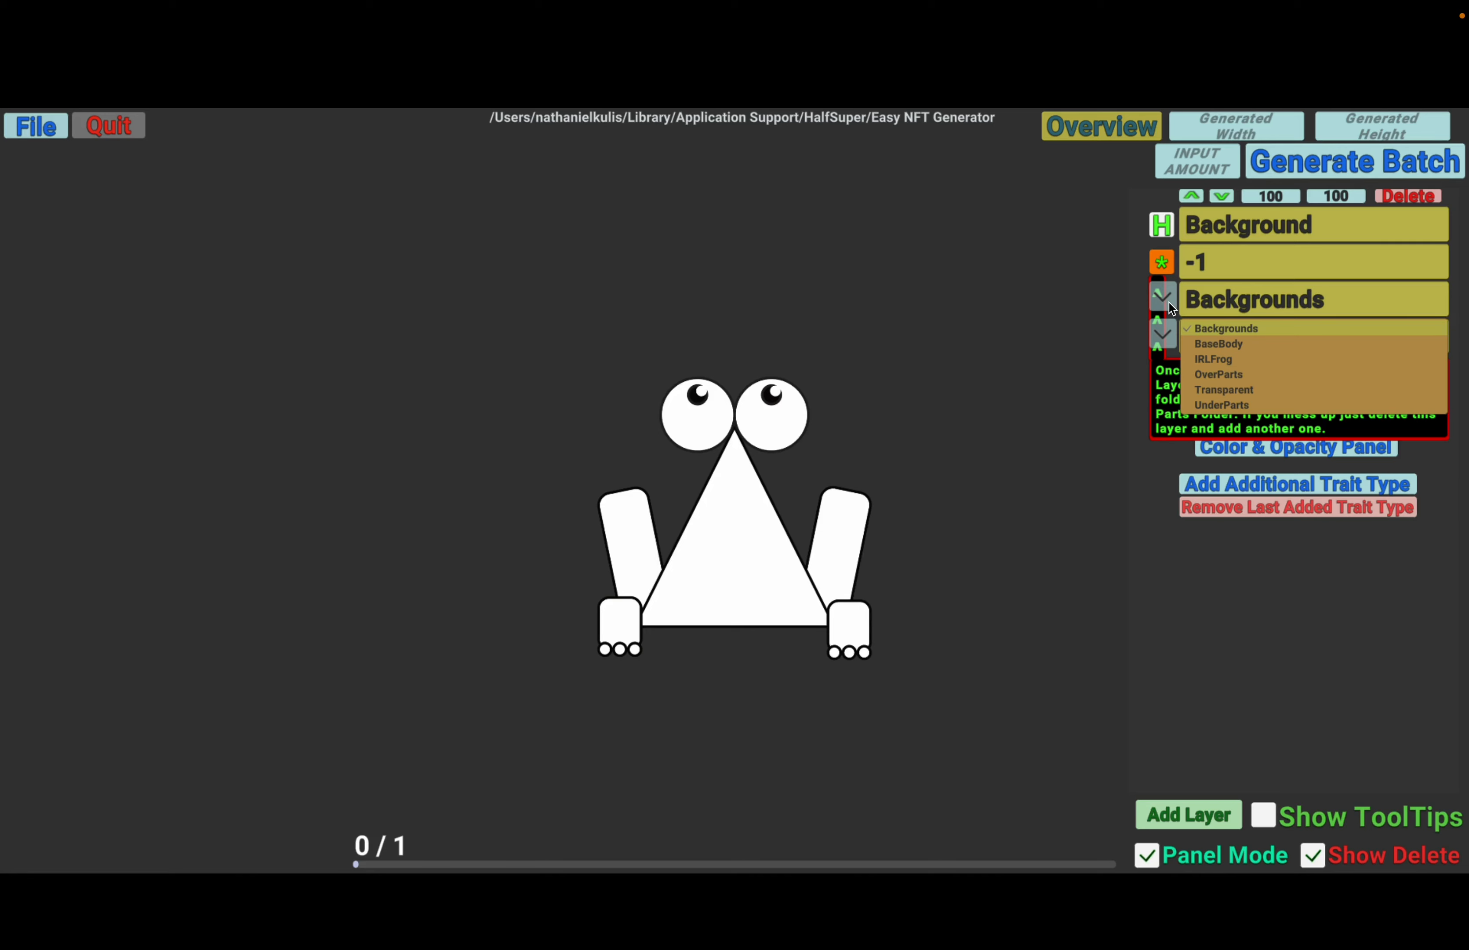
{"action": "left_click", "coordinate": [1169, 303]}
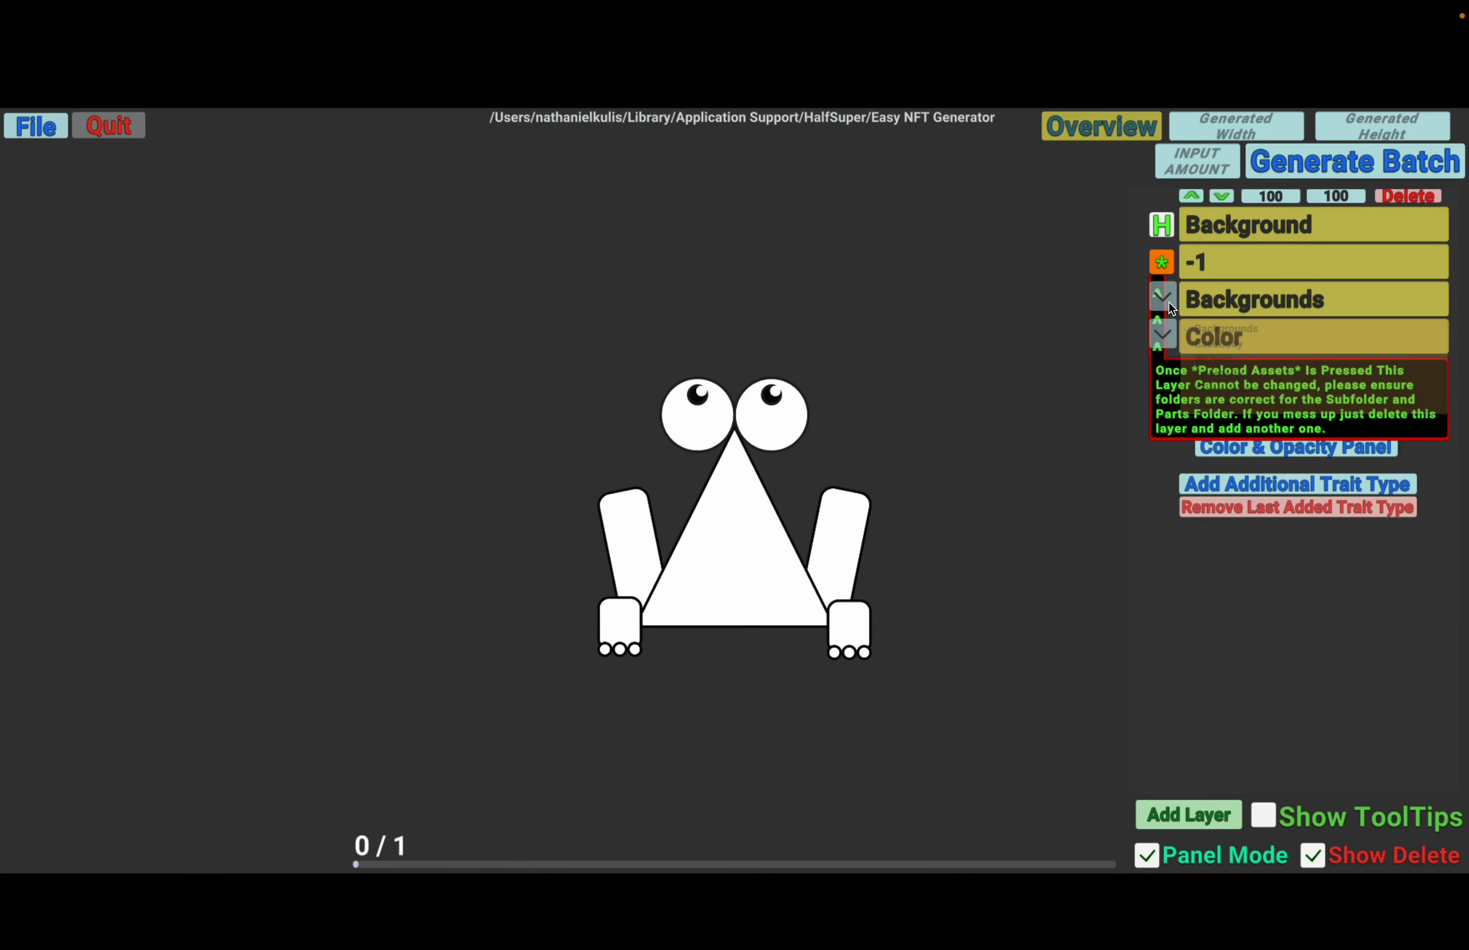
{"action": "left_click", "coordinate": [1231, 252]}
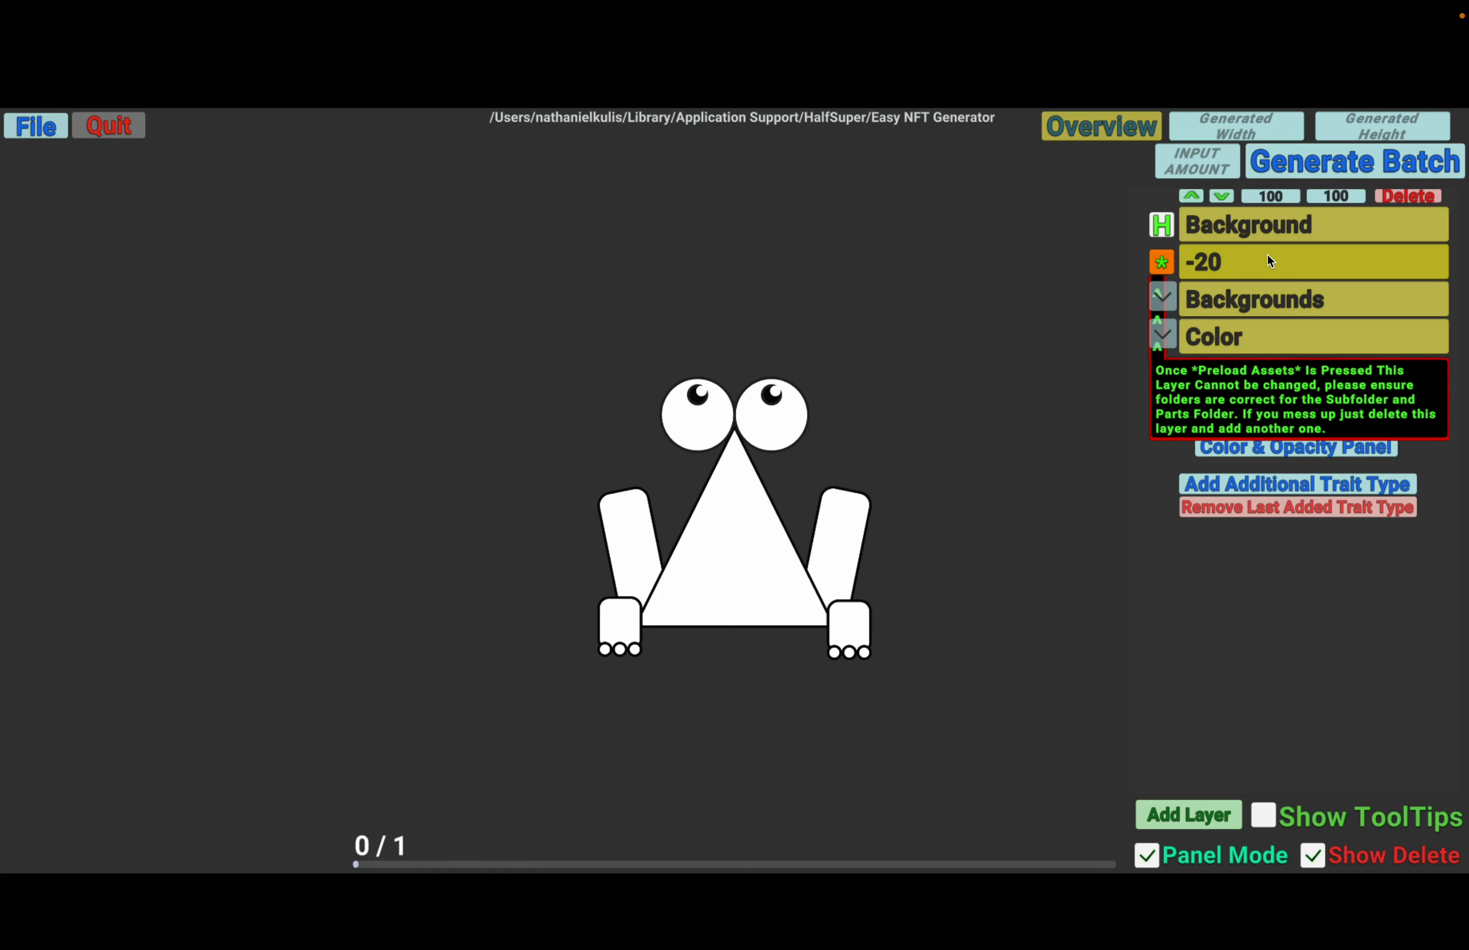
- Keep Backgrounds as the layer's parts folder and choose Color as its subfolder
{"action": "left_click", "coordinate": [1164, 299]}
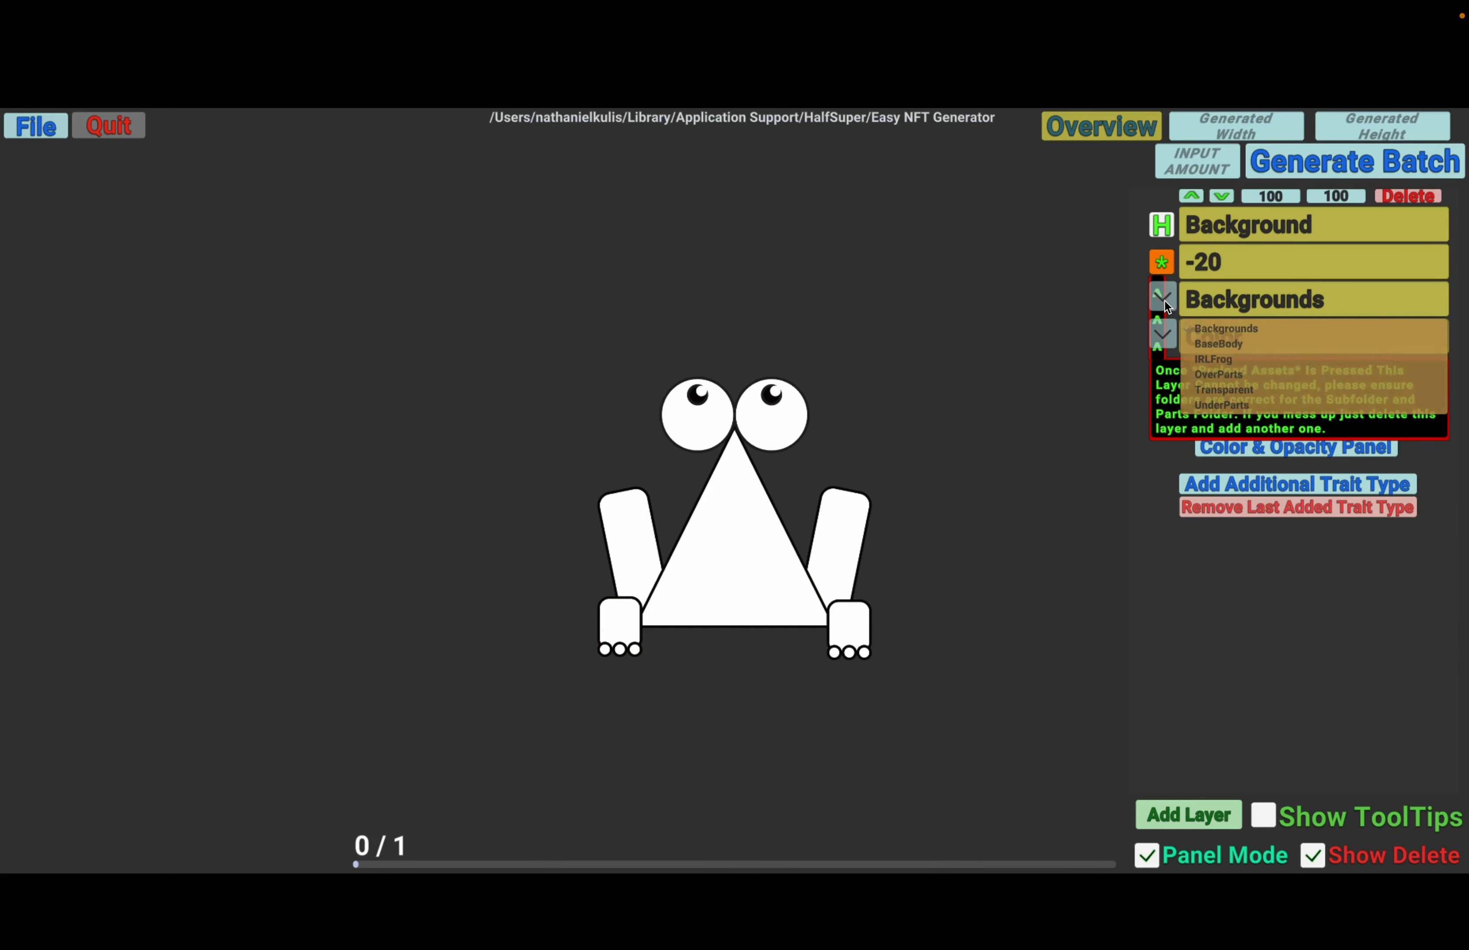
{"action": "left_click", "coordinate": [1165, 299]}
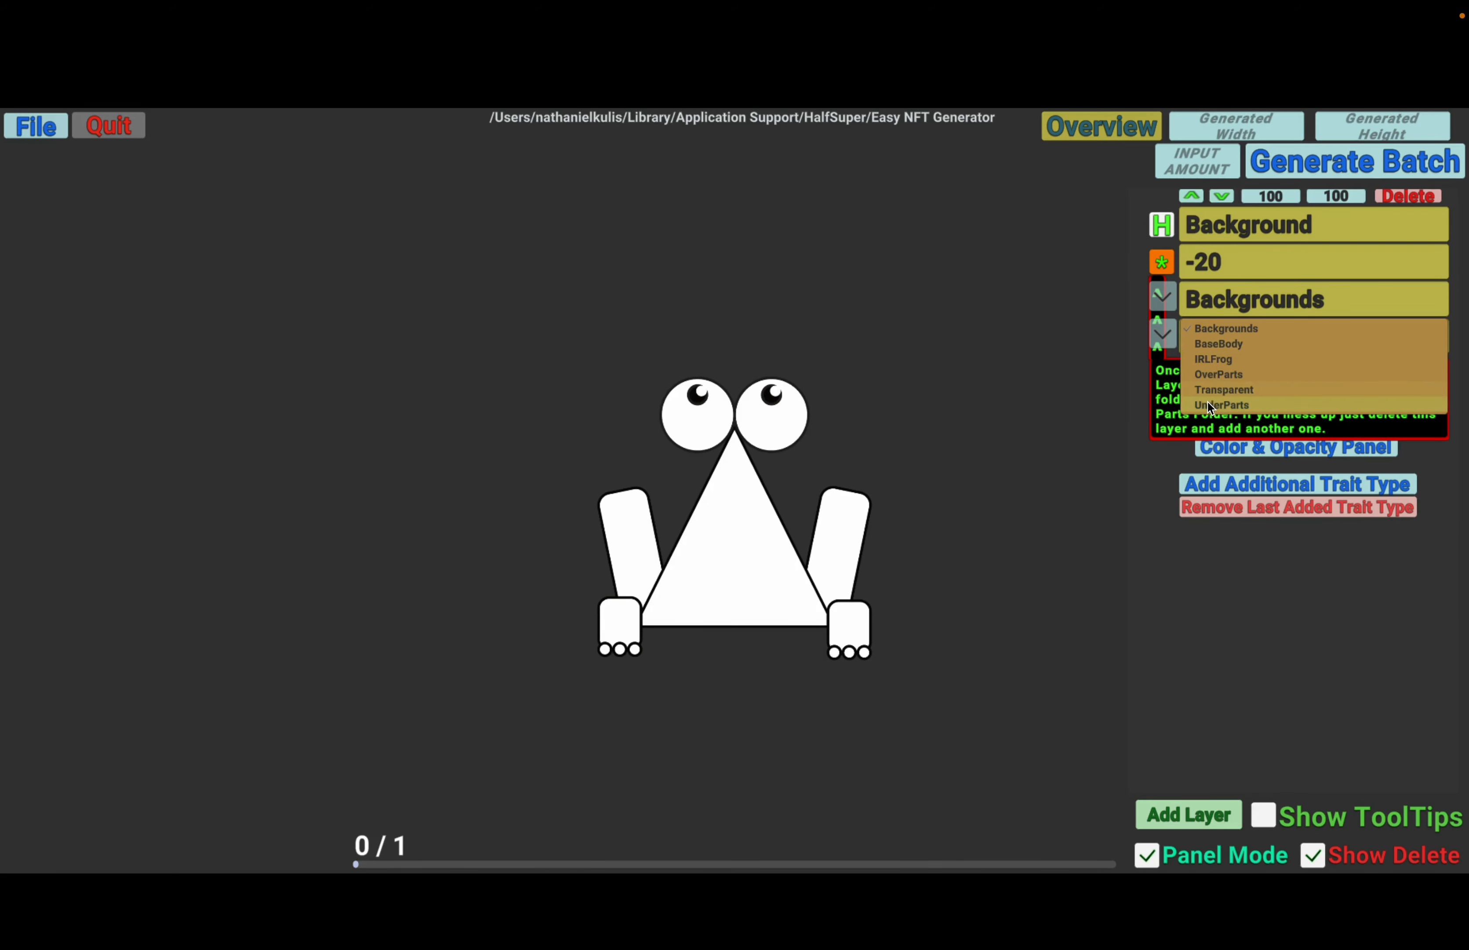
{"action": "left_click", "coordinate": [1163, 297]}
{"action": "left_click", "coordinate": [1168, 339]}
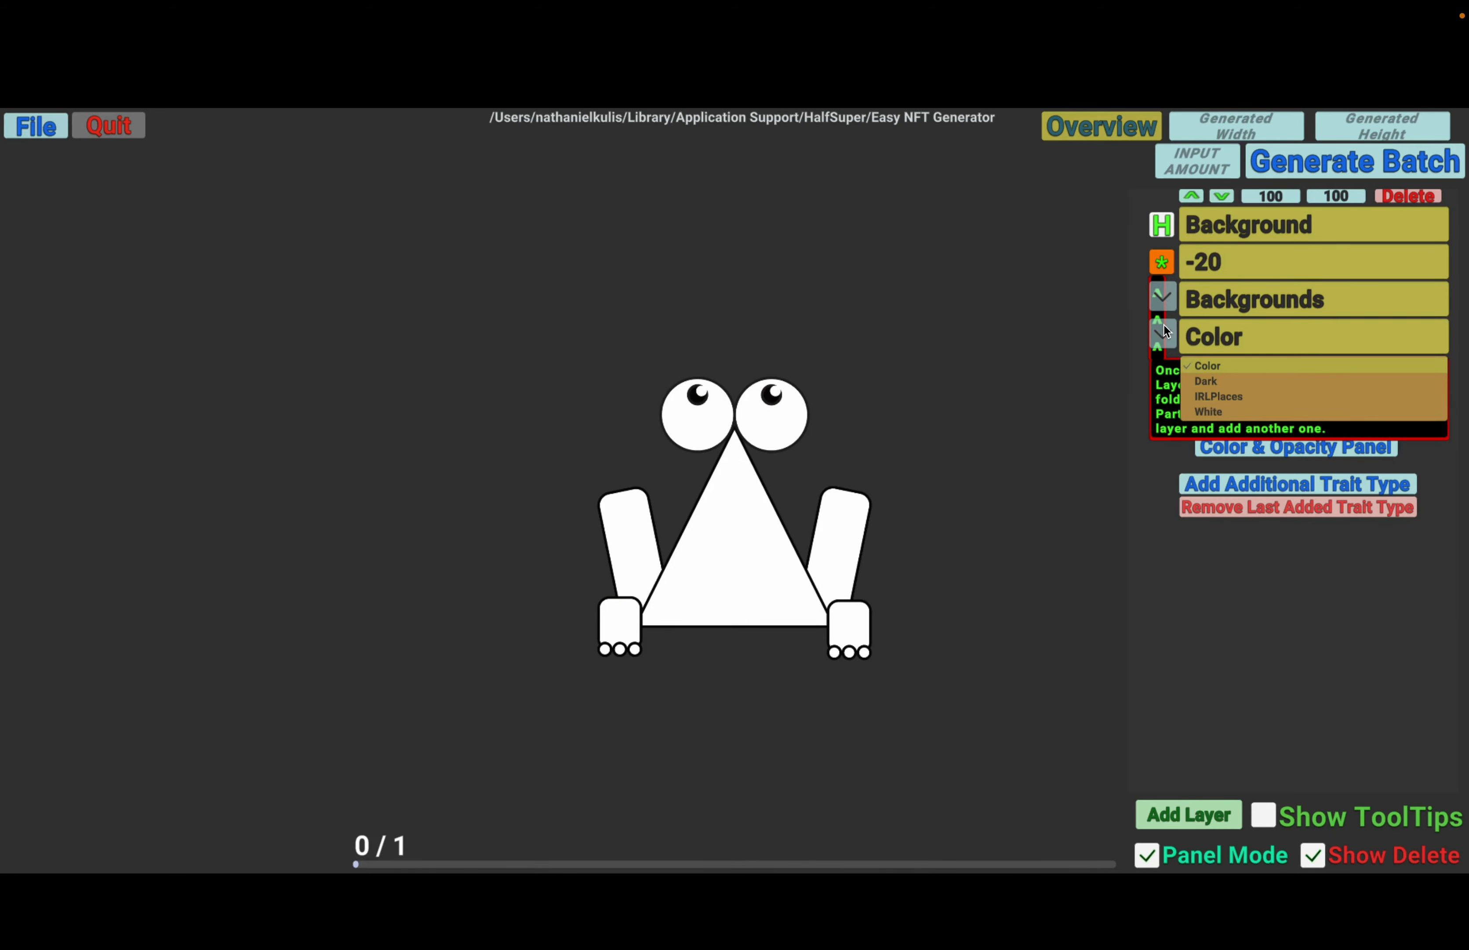
{"action": "left_click", "coordinate": [1207, 365]}
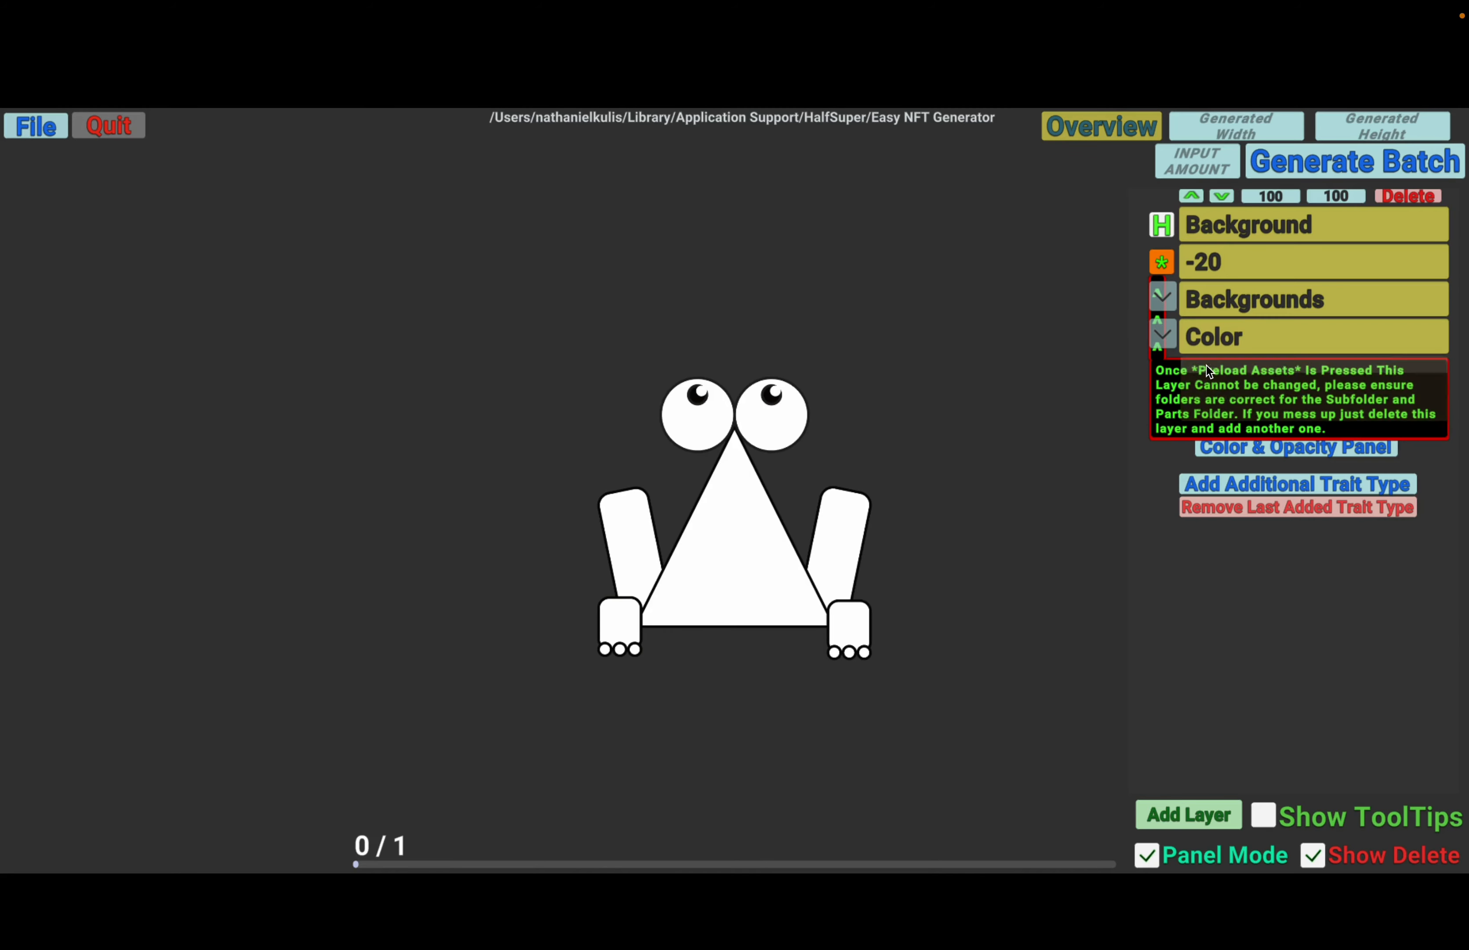
- Preload the assets of the Background layer from the chosen parts folder and subfolder
{"action": "left_click", "coordinate": [1167, 270]}
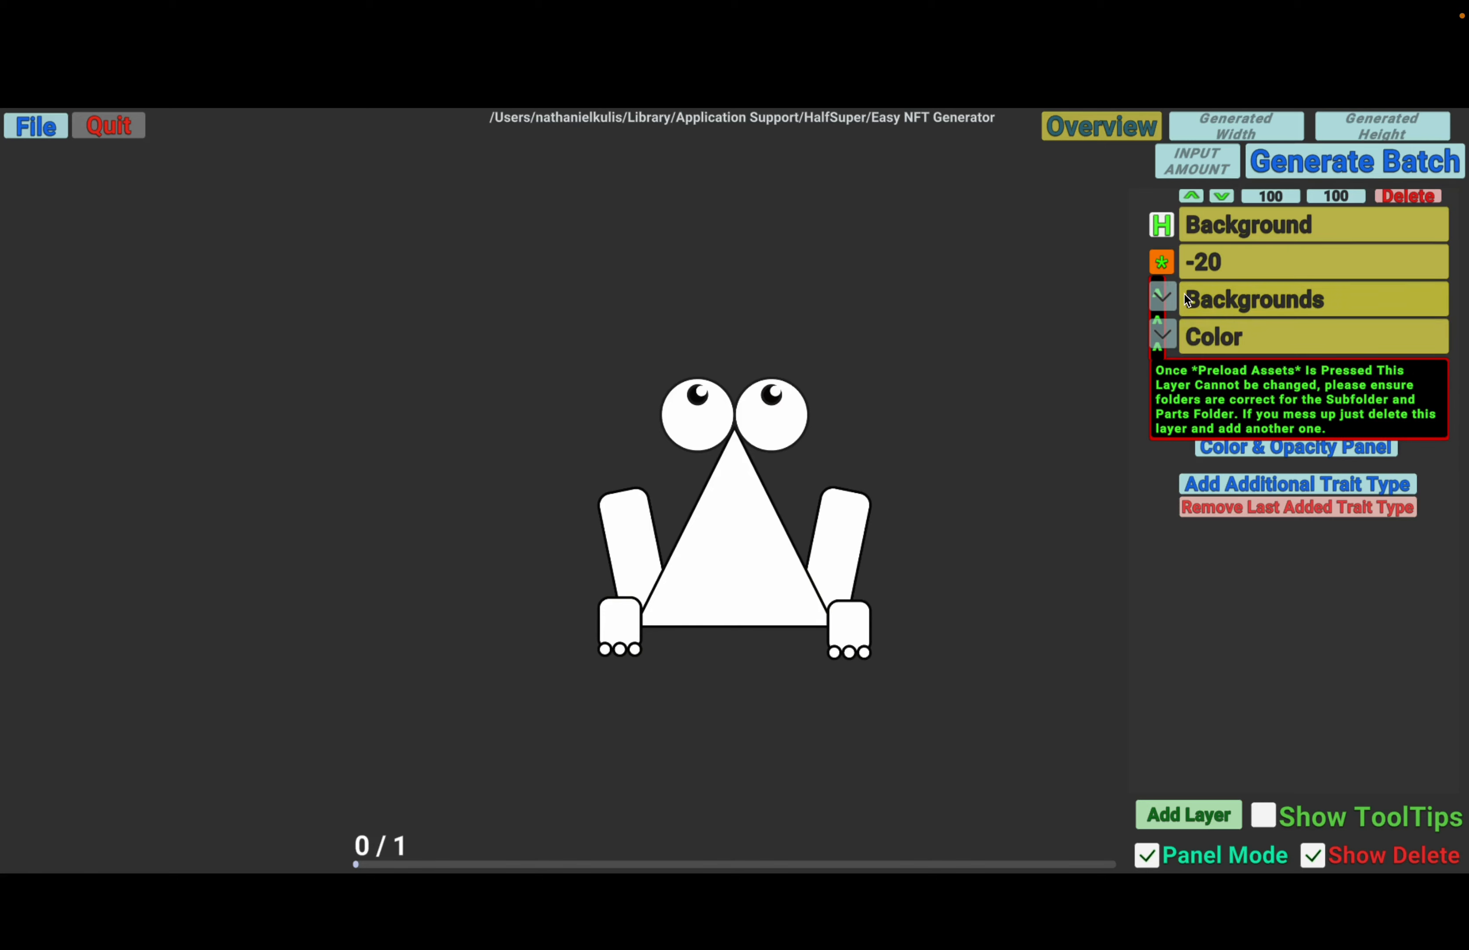
{"action": "left_click", "coordinate": [1170, 262]}
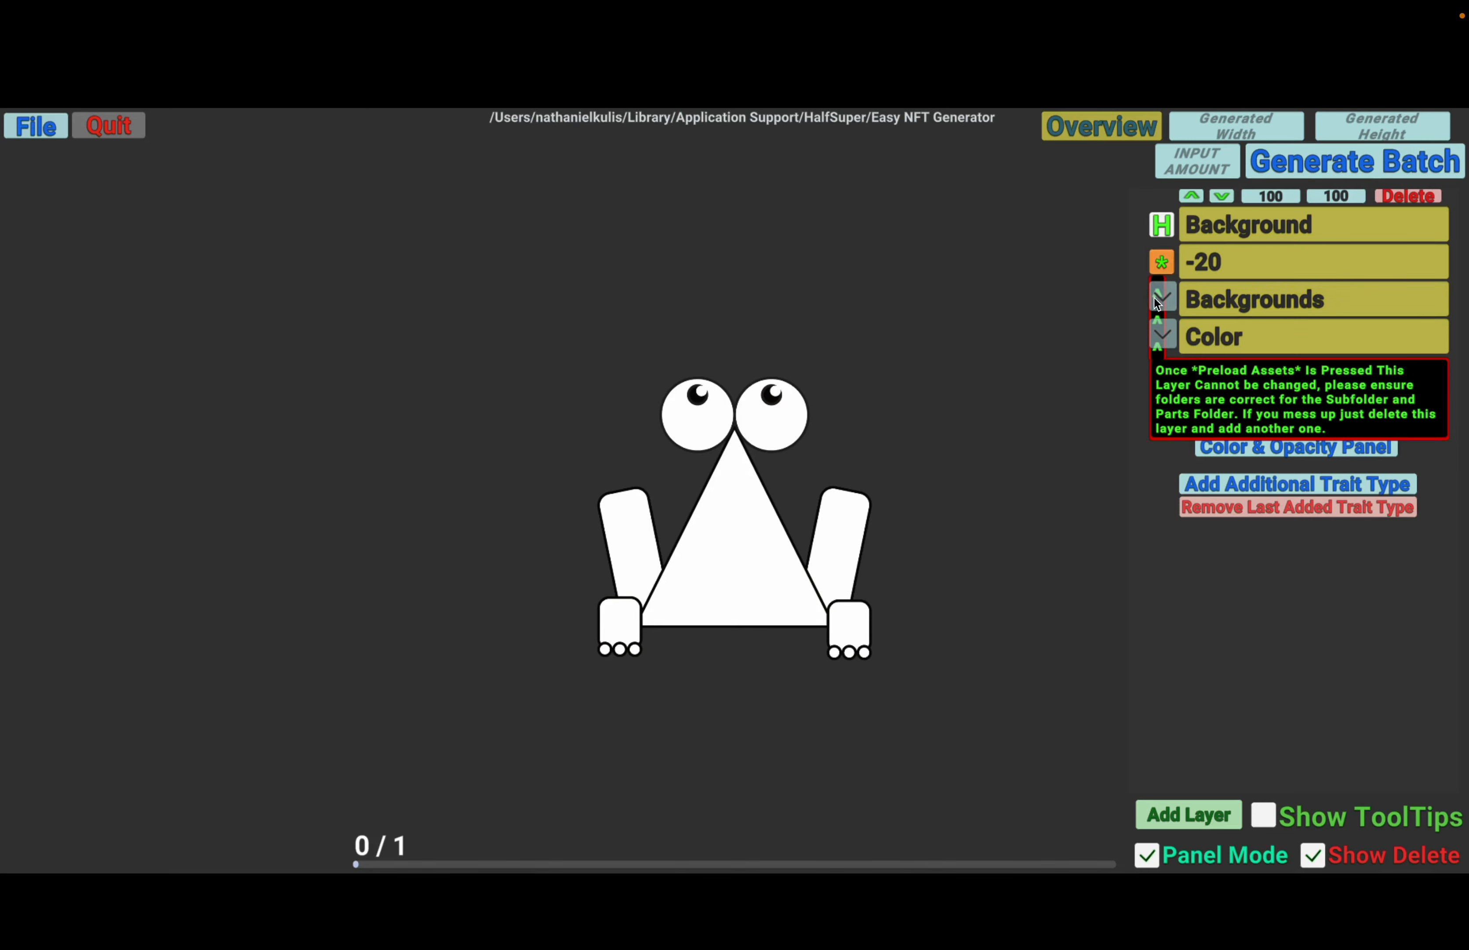
{"action": "left_click", "coordinate": [1161, 261]}
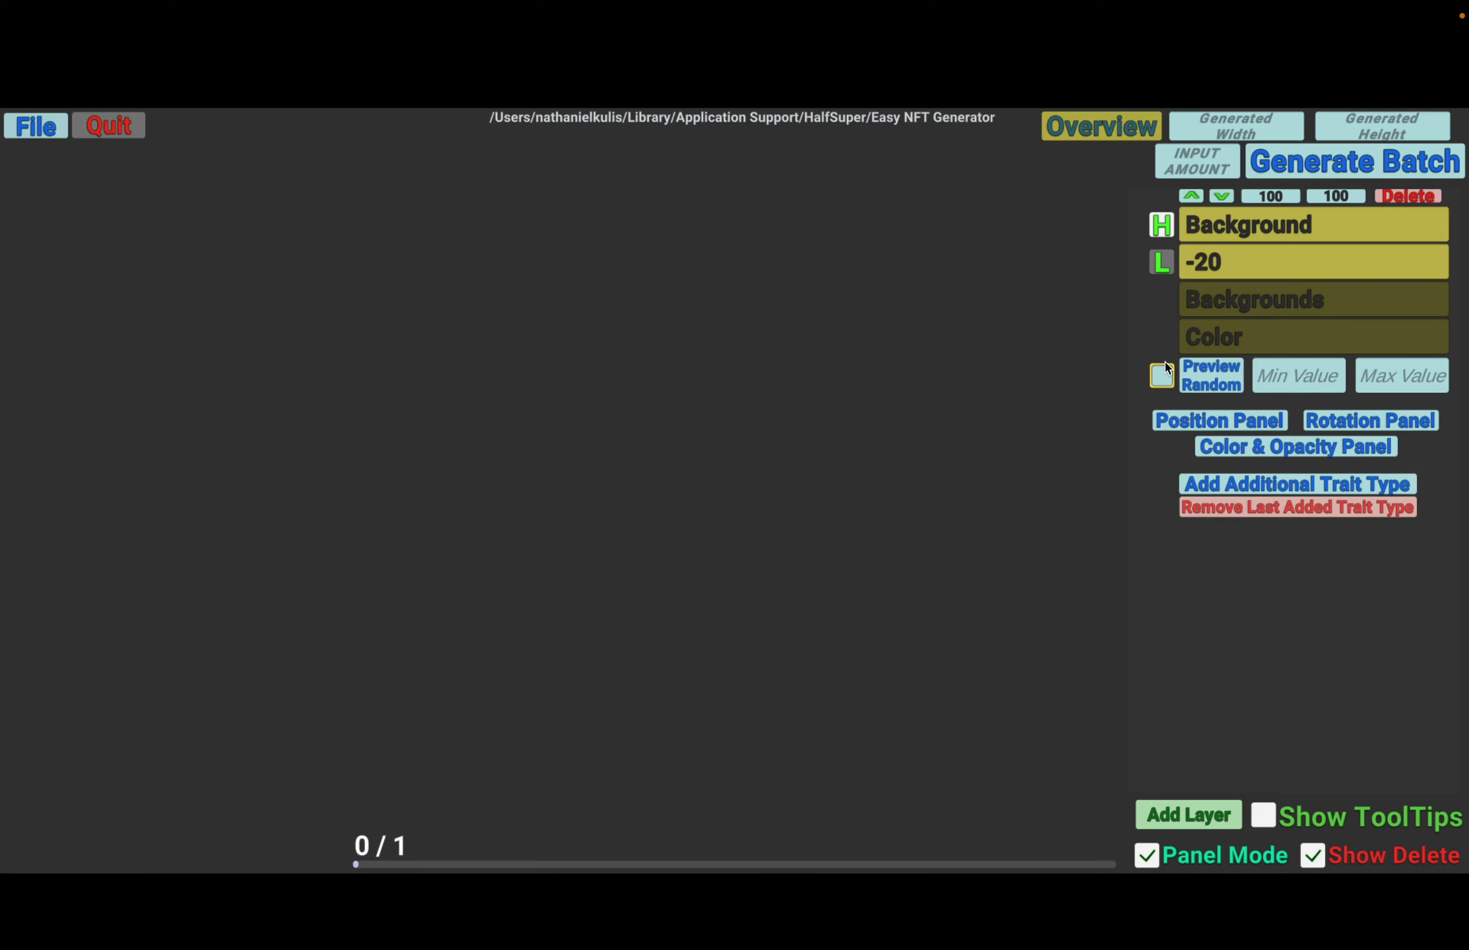
- Check the Background layer's list of loaded color variants, hide it and preview a random background
{"action": "left_click", "coordinate": [1161, 378]}
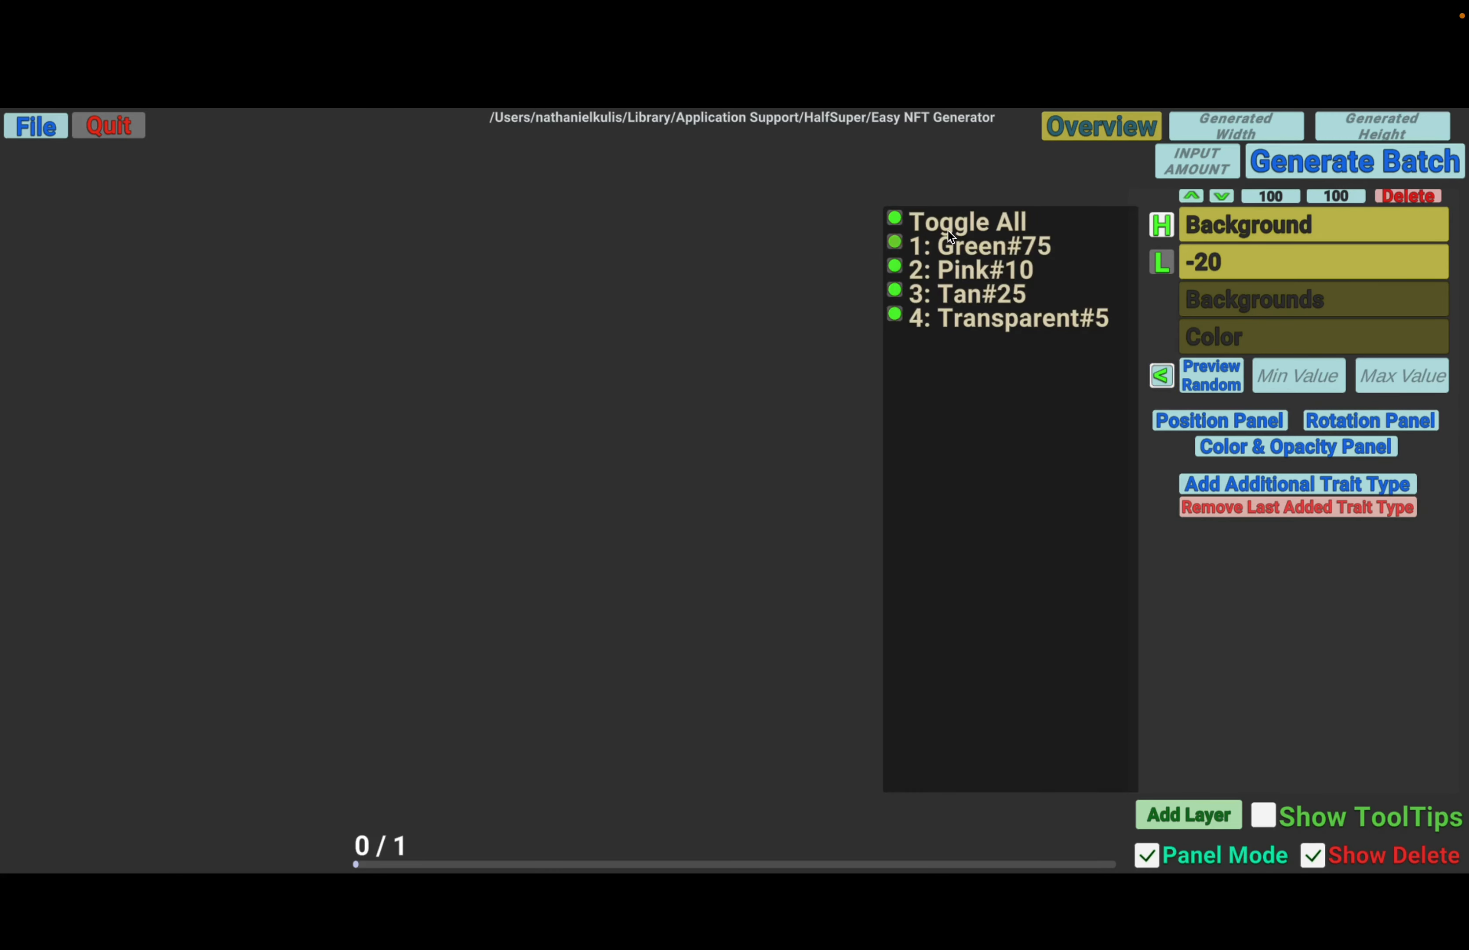
{"action": "left_click_drag", "start_coordinate": [1036, 316], "coordinate": [1025, 386]}
{"action": "left_click", "coordinate": [1162, 376]}
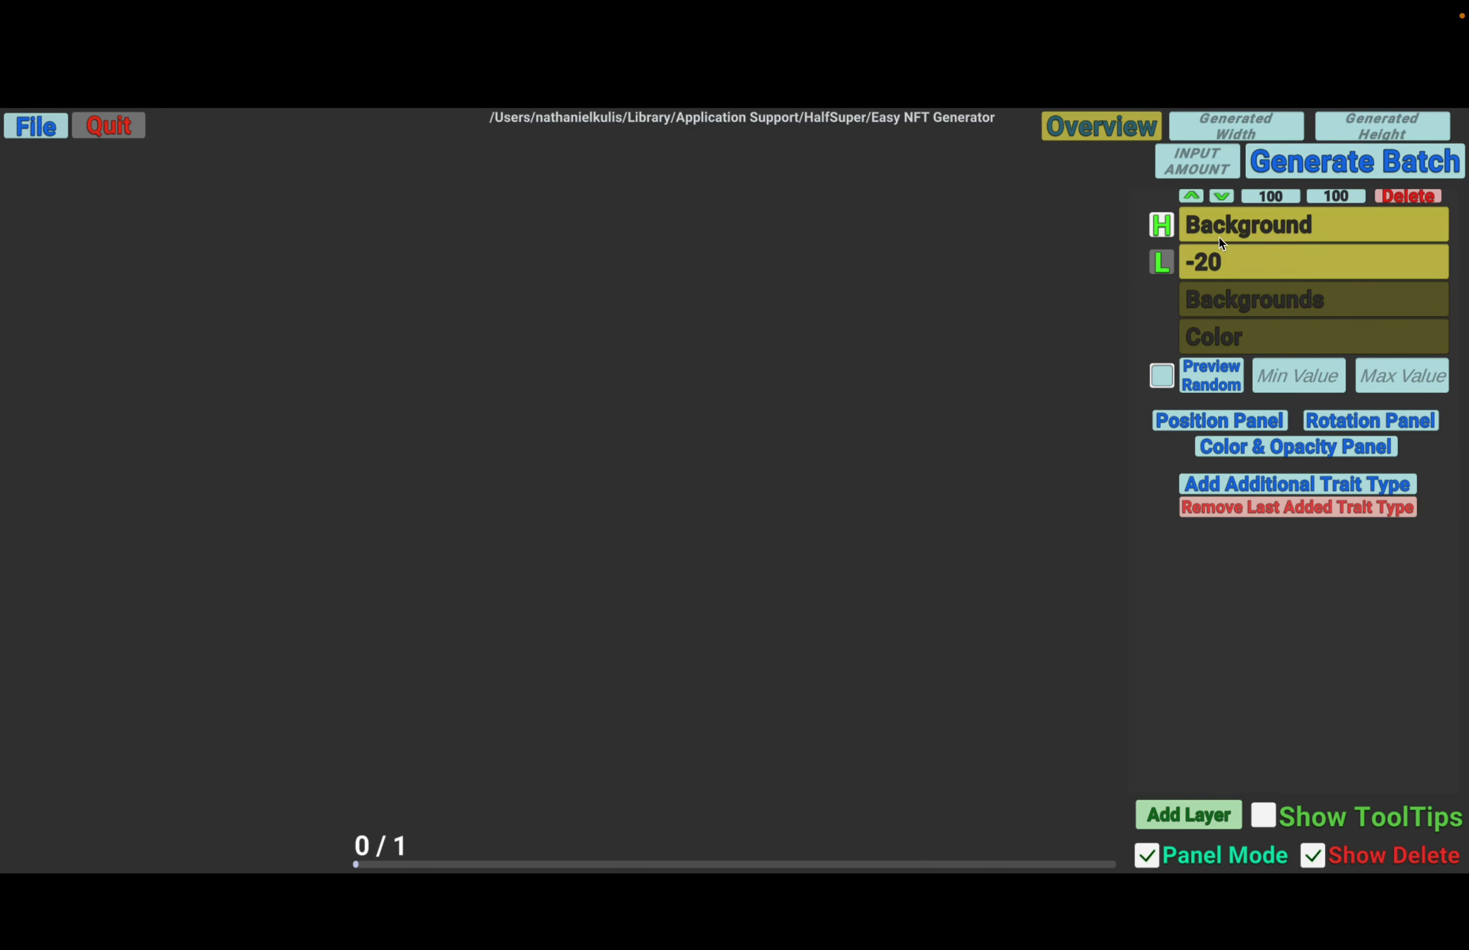
{"action": "left_click", "coordinate": [1202, 384]}
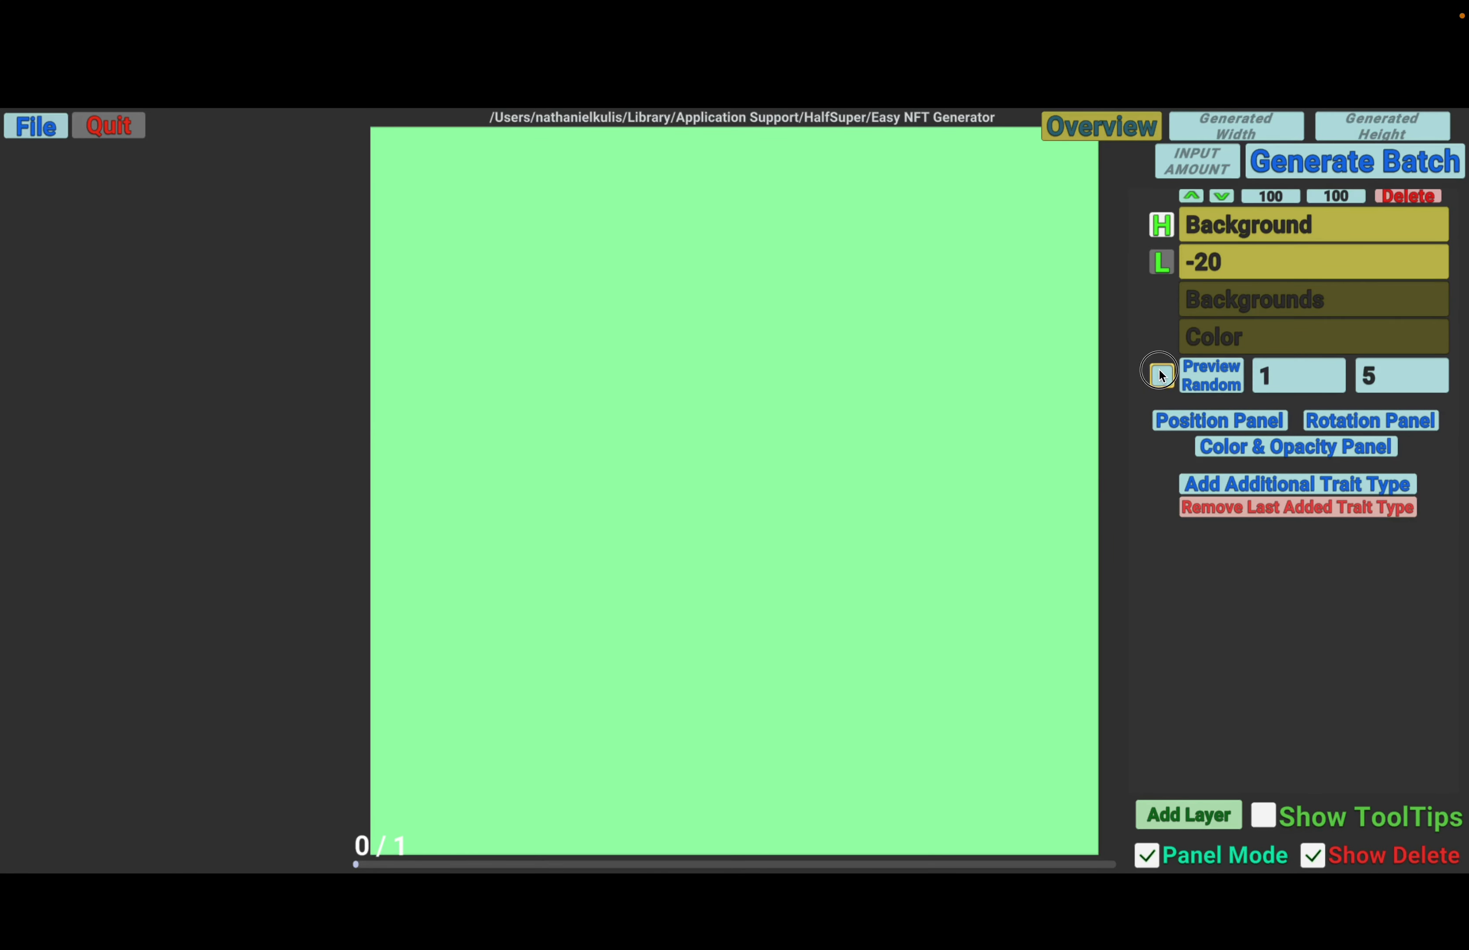
- Examine the names and rarity numbers in the Background layer's variant list alongside the preview
{"action": "left_click", "coordinate": [1161, 373]}
{"action": "left_click_drag", "start_coordinate": [952, 378], "coordinate": [892, 401]}
{"action": "left_click_drag", "start_coordinate": [986, 394], "coordinate": [1085, 417]}
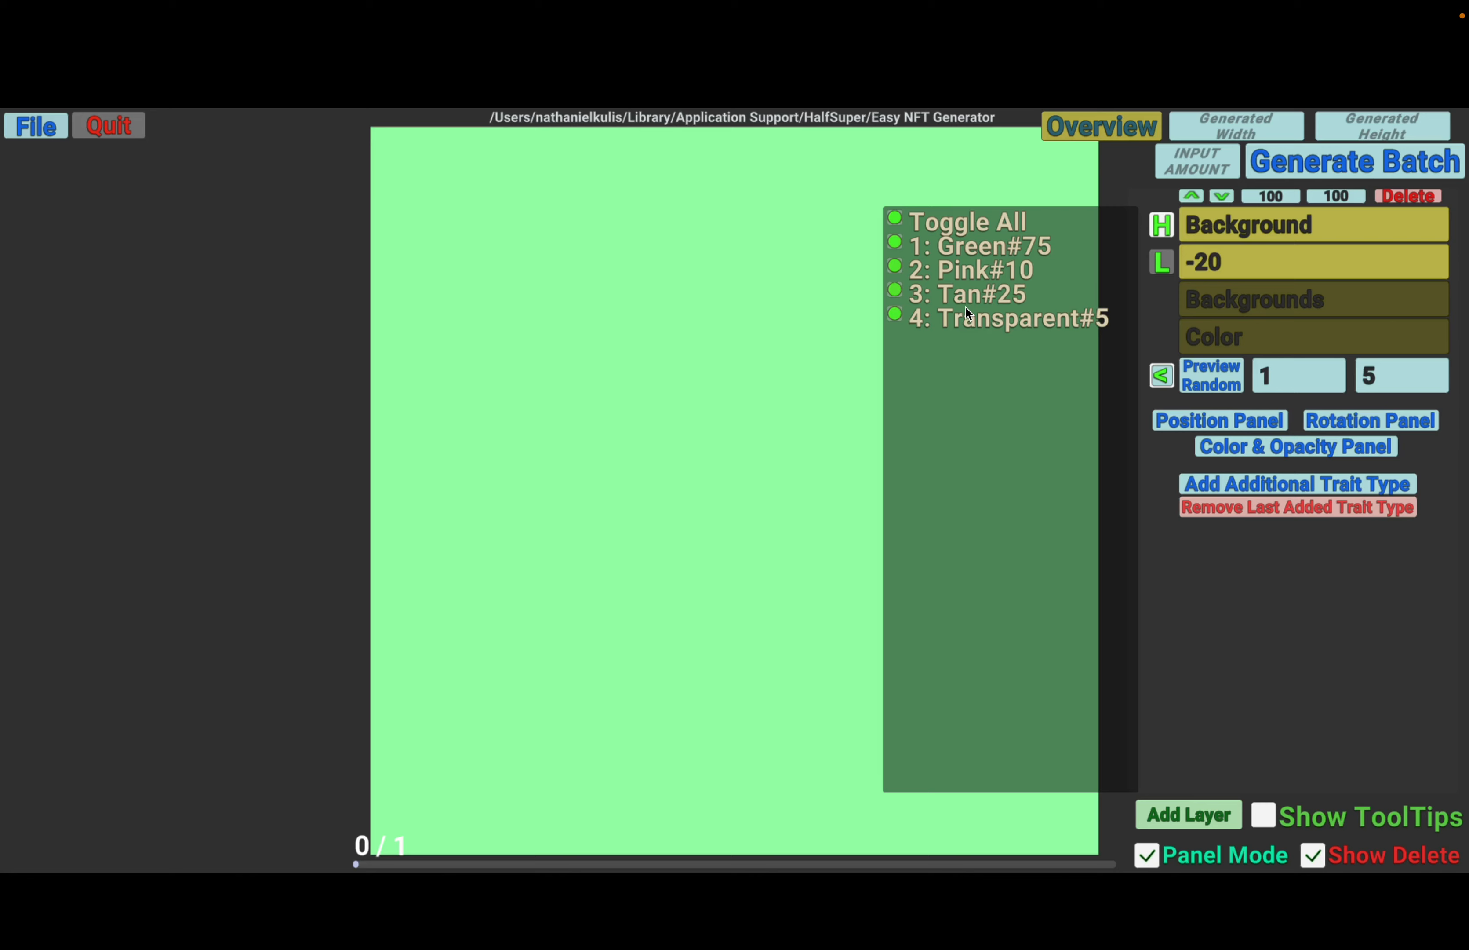
{"action": "mouse_move", "coordinate": [1001, 279]}
{"action": "left_mouse_down"}
{"action": "mouse_move", "coordinate": [973, 282]}
{"action": "mouse_move", "coordinate": [1014, 289]}
{"action": "left_mouse_up"}
{"action": "left_click", "coordinate": [1165, 380]}
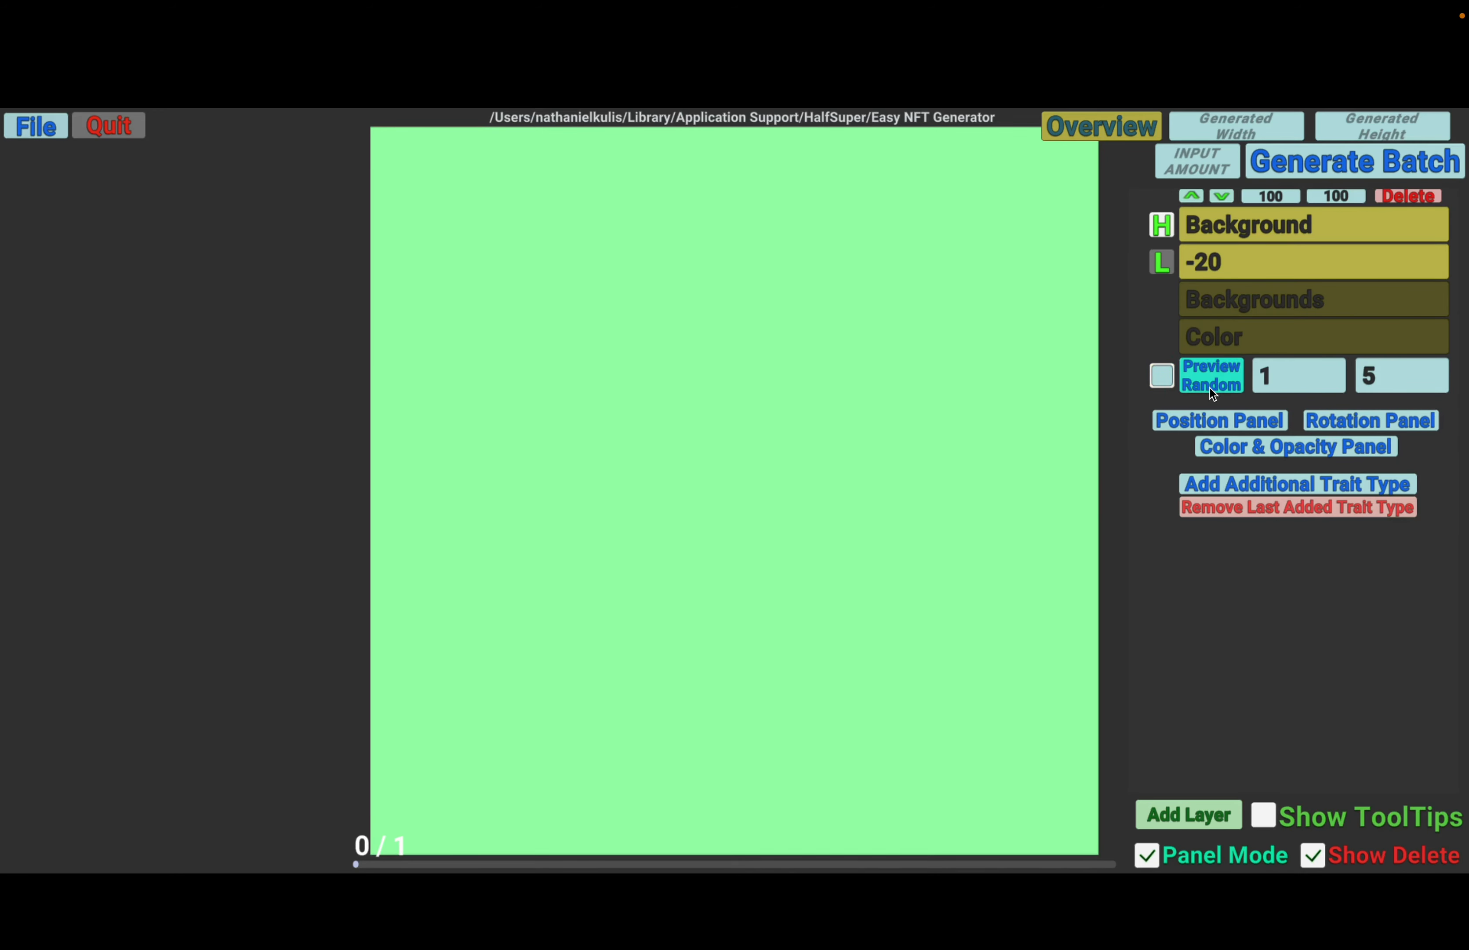
{"action": "left_click", "coordinate": [1162, 377]}
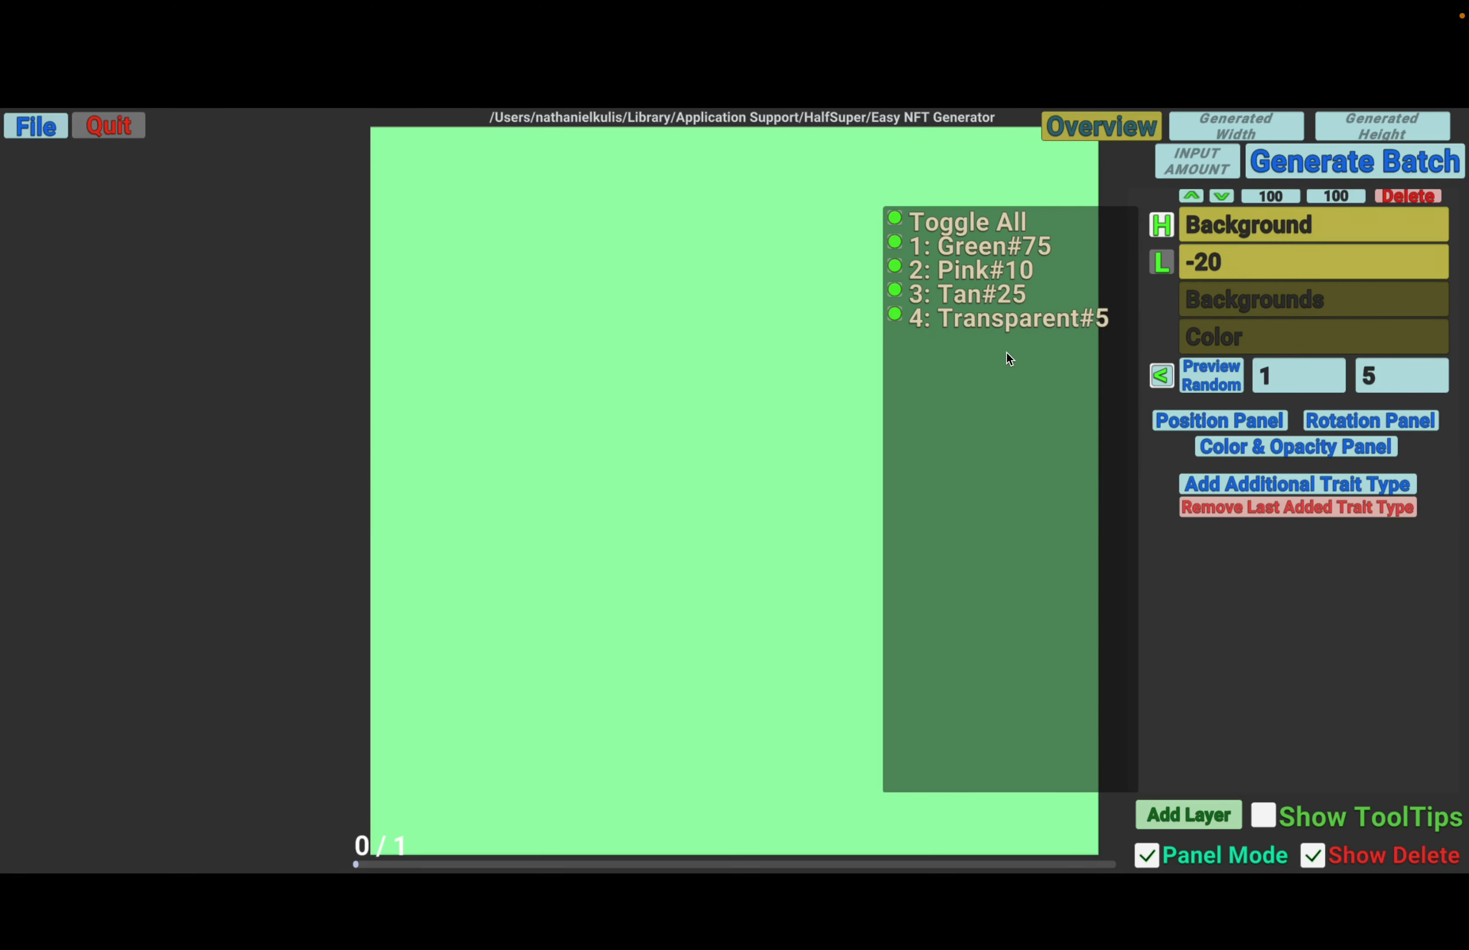
- Hide and show the Background layer's variant list a few times, ending with it hidden
{"action": "left_click", "coordinate": [1161, 375]}
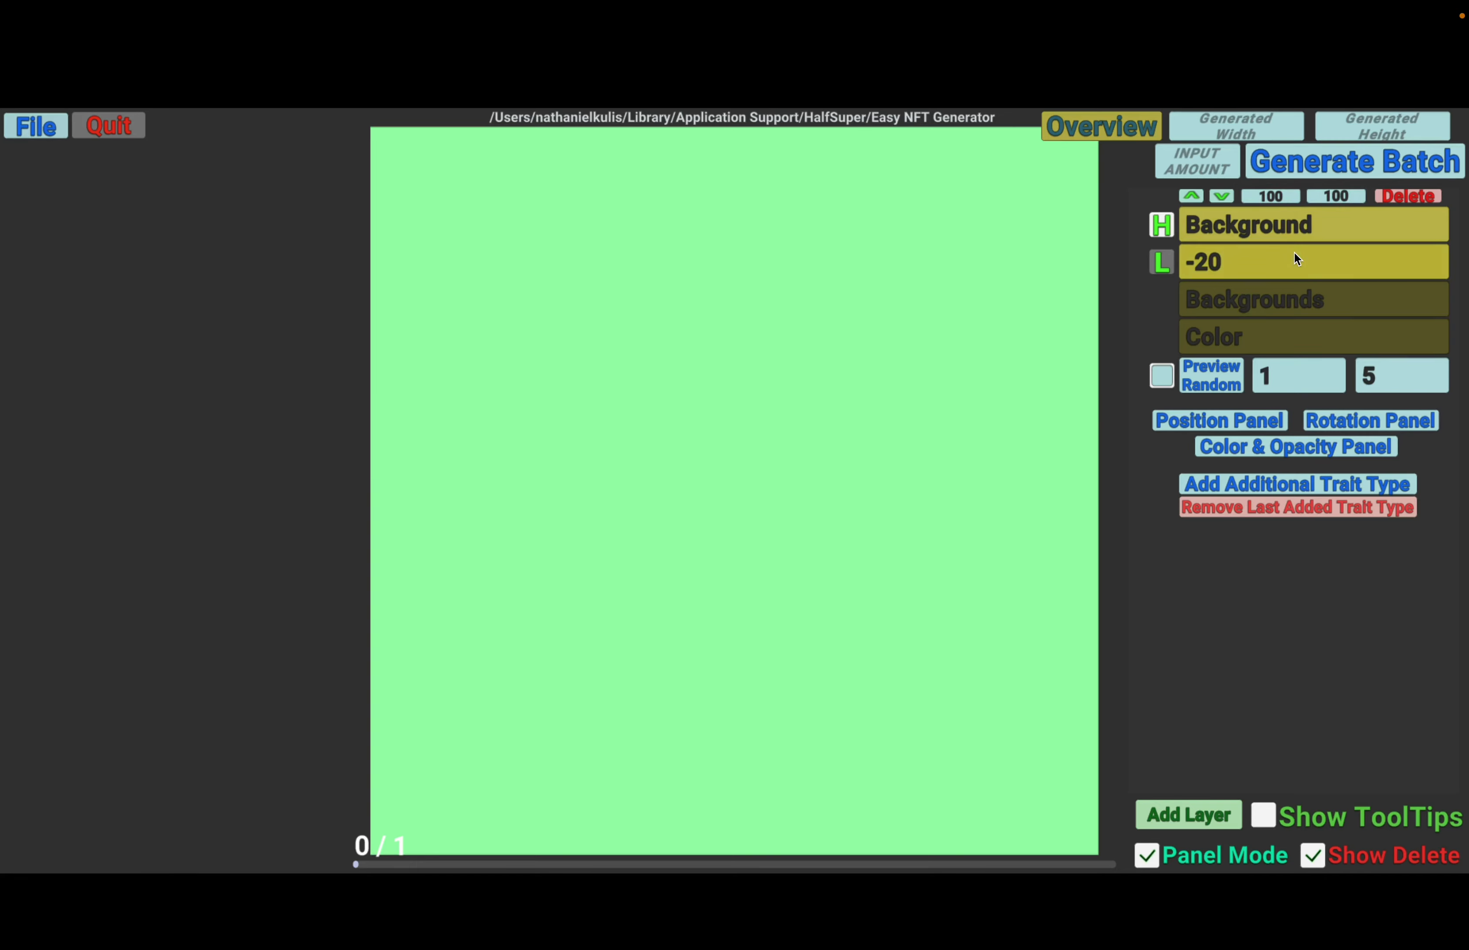
{"action": "left_click", "coordinate": [1166, 377]}
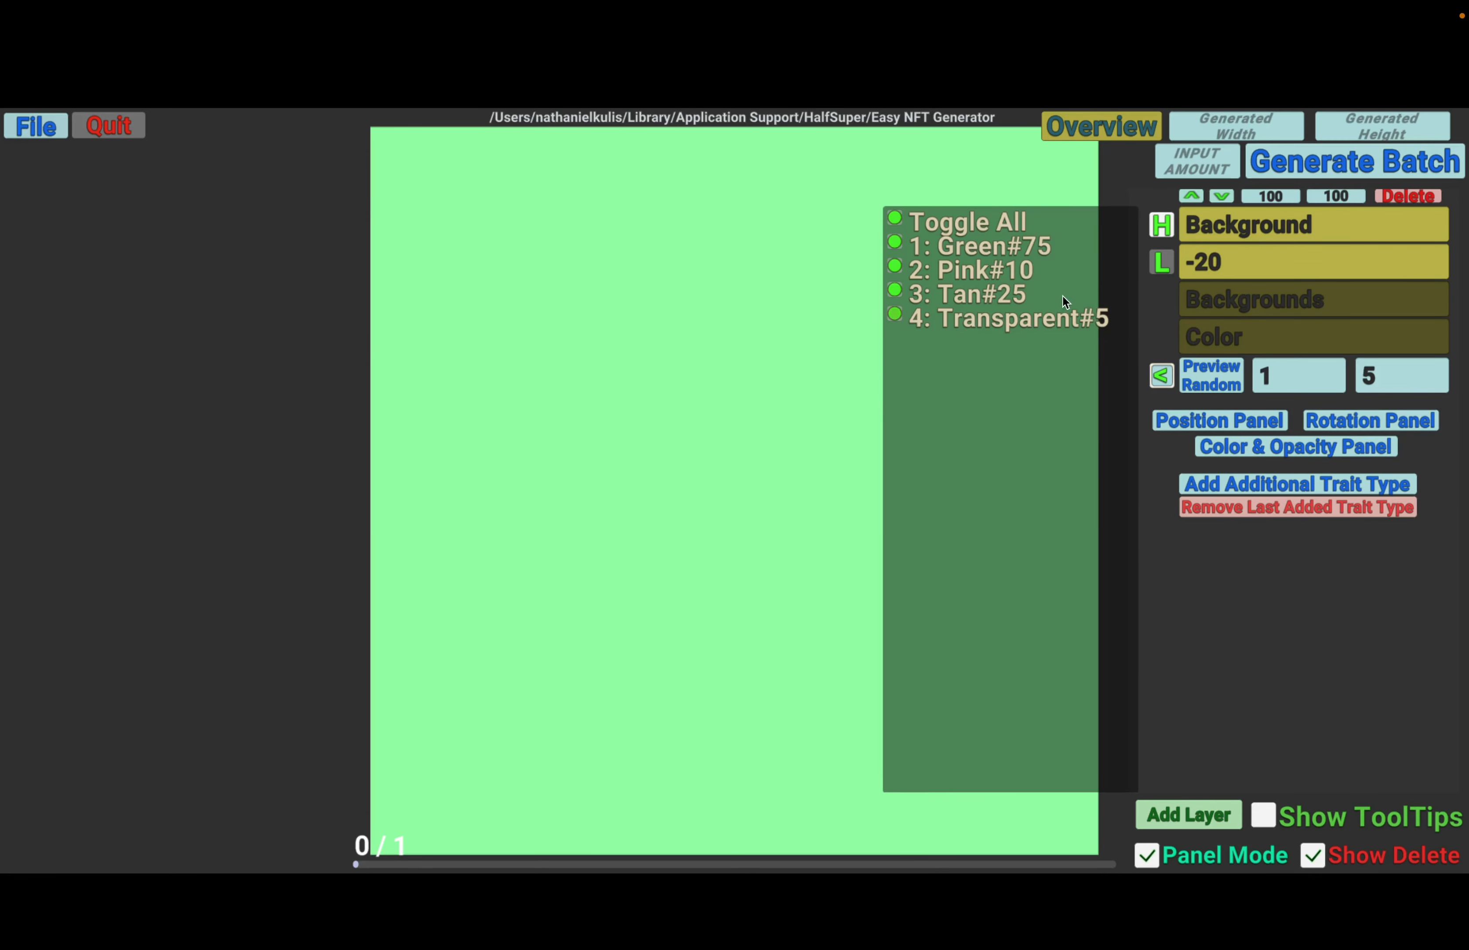
{"action": "left_click", "coordinate": [1161, 377]}
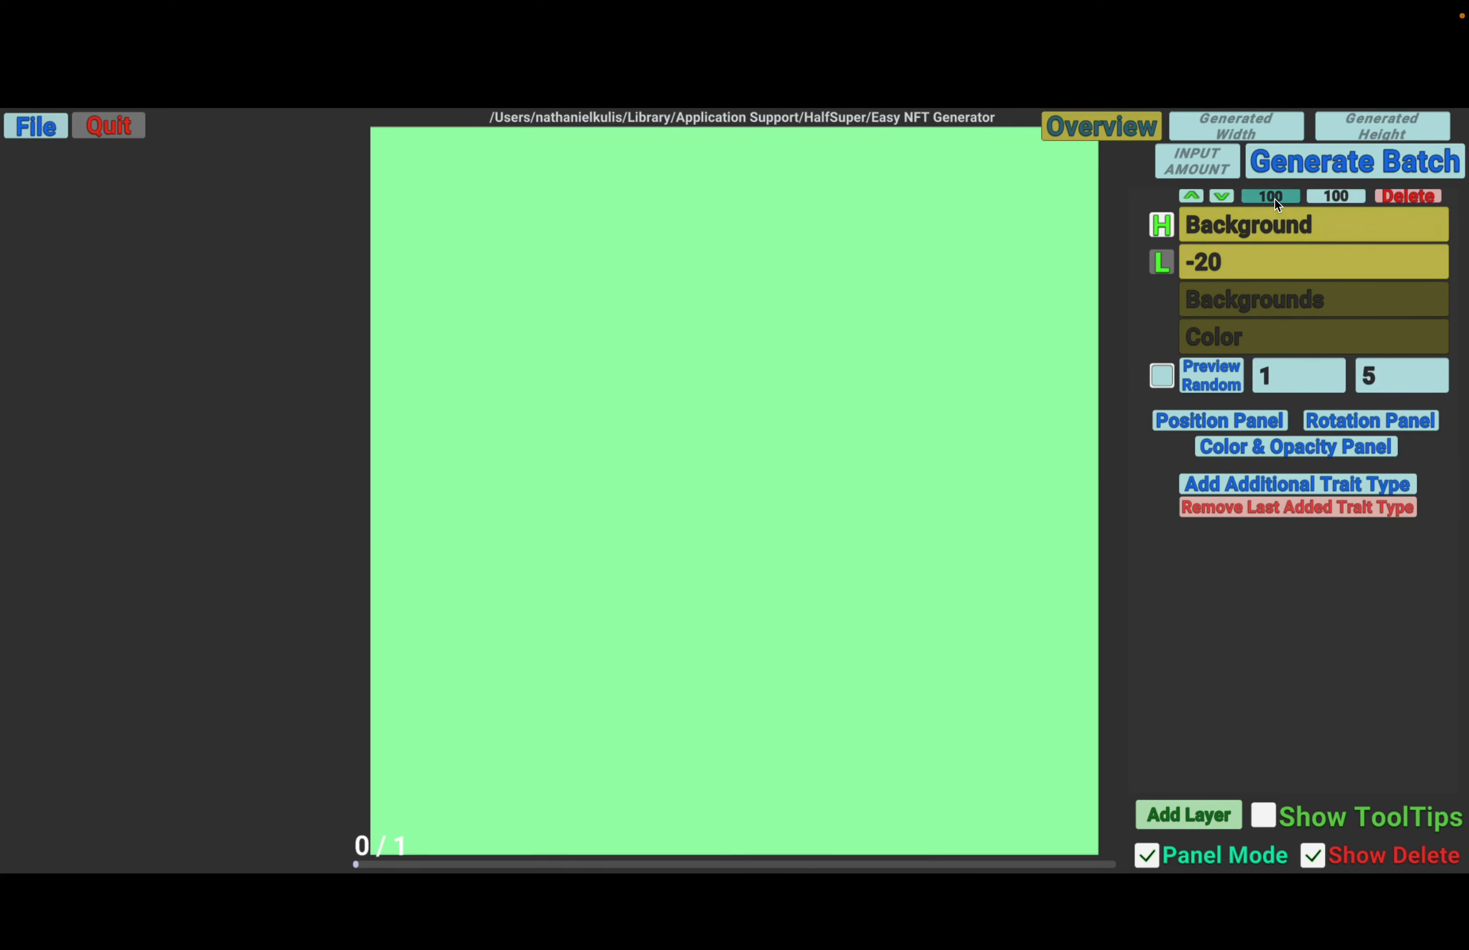
{"action": "left_click", "coordinate": [1161, 375]}
{"action": "left_click", "coordinate": [1169, 372]}
- Add a new layer named Base with layer order 1
{"action": "left_click", "coordinate": [1202, 815]}
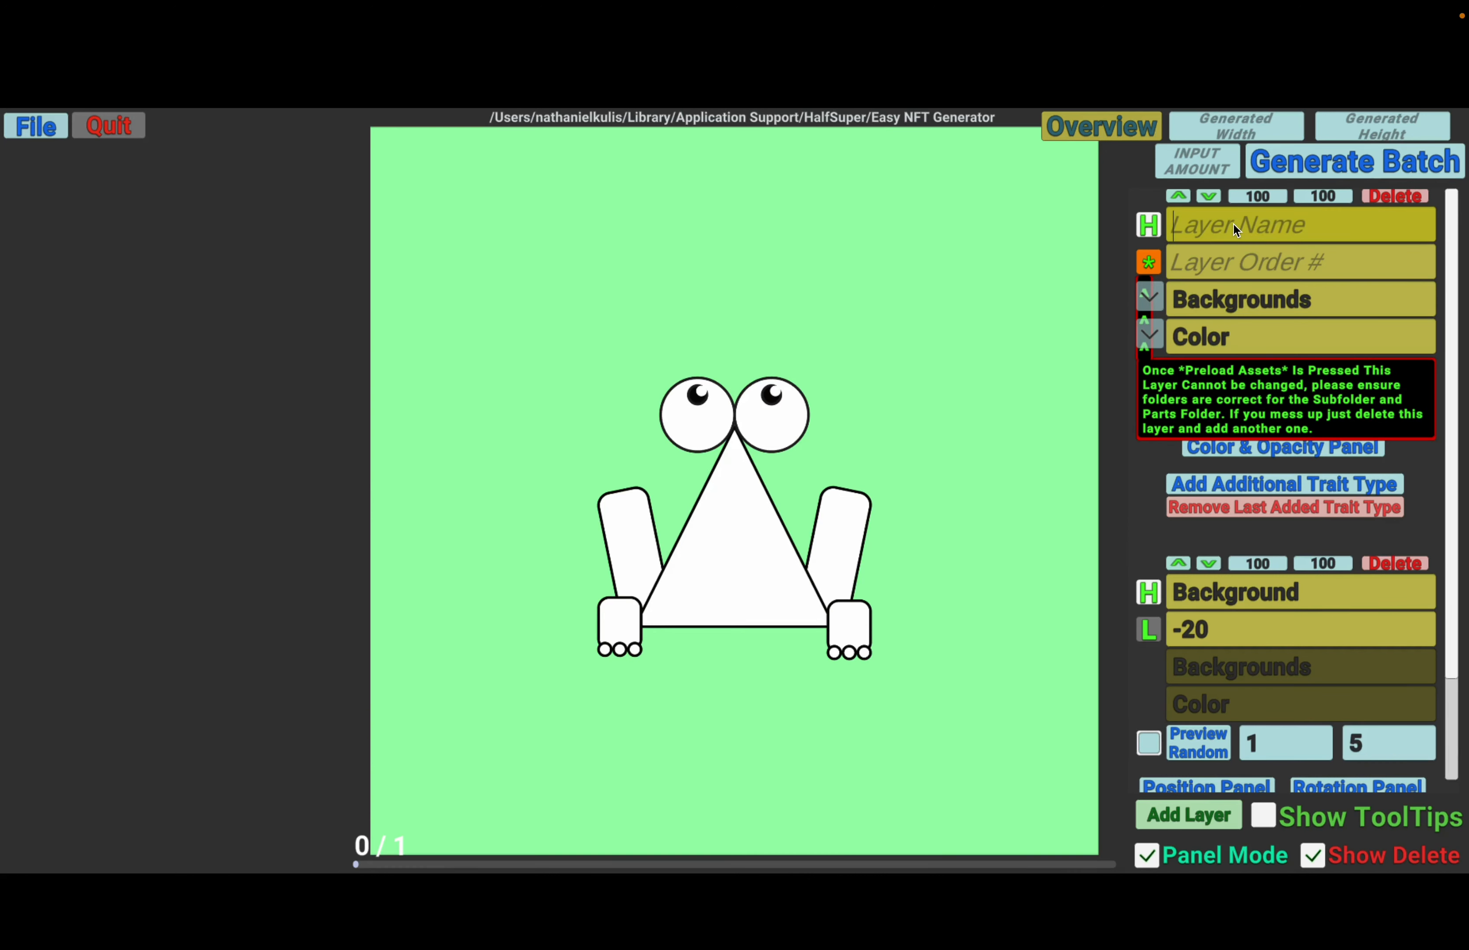
{"action": "type", "text": "Base"}
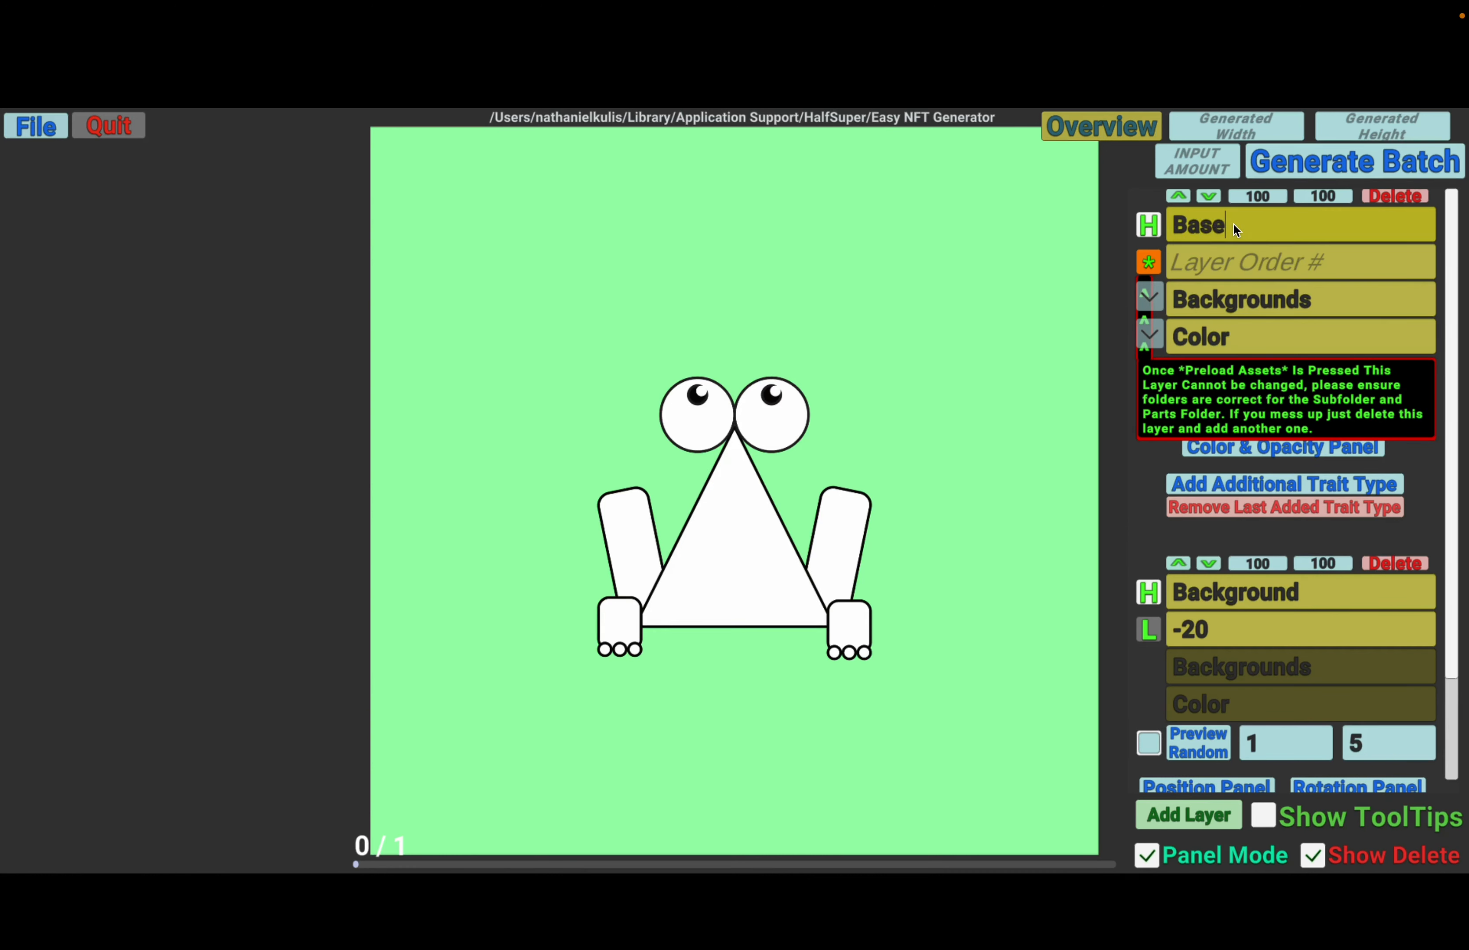
{"action": "left_click", "coordinate": [1234, 260]}
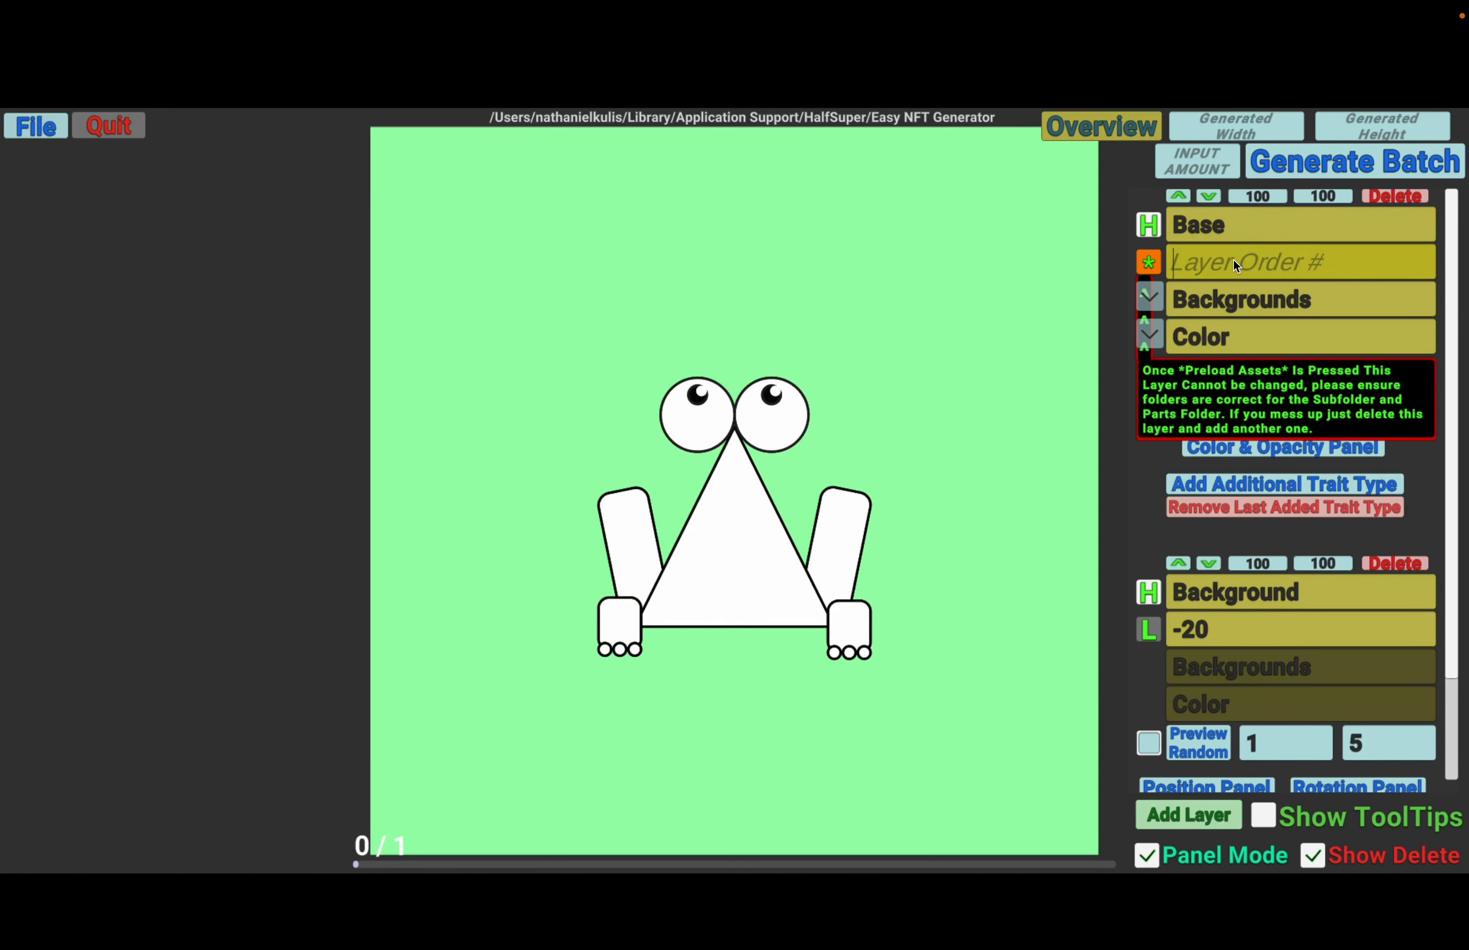
{"action": "type", "text": "1"}
- Preload the Base layer from the BaseBody parts folder with no subfolder and preview a random base body
{"action": "left_click", "coordinate": [1150, 297]}
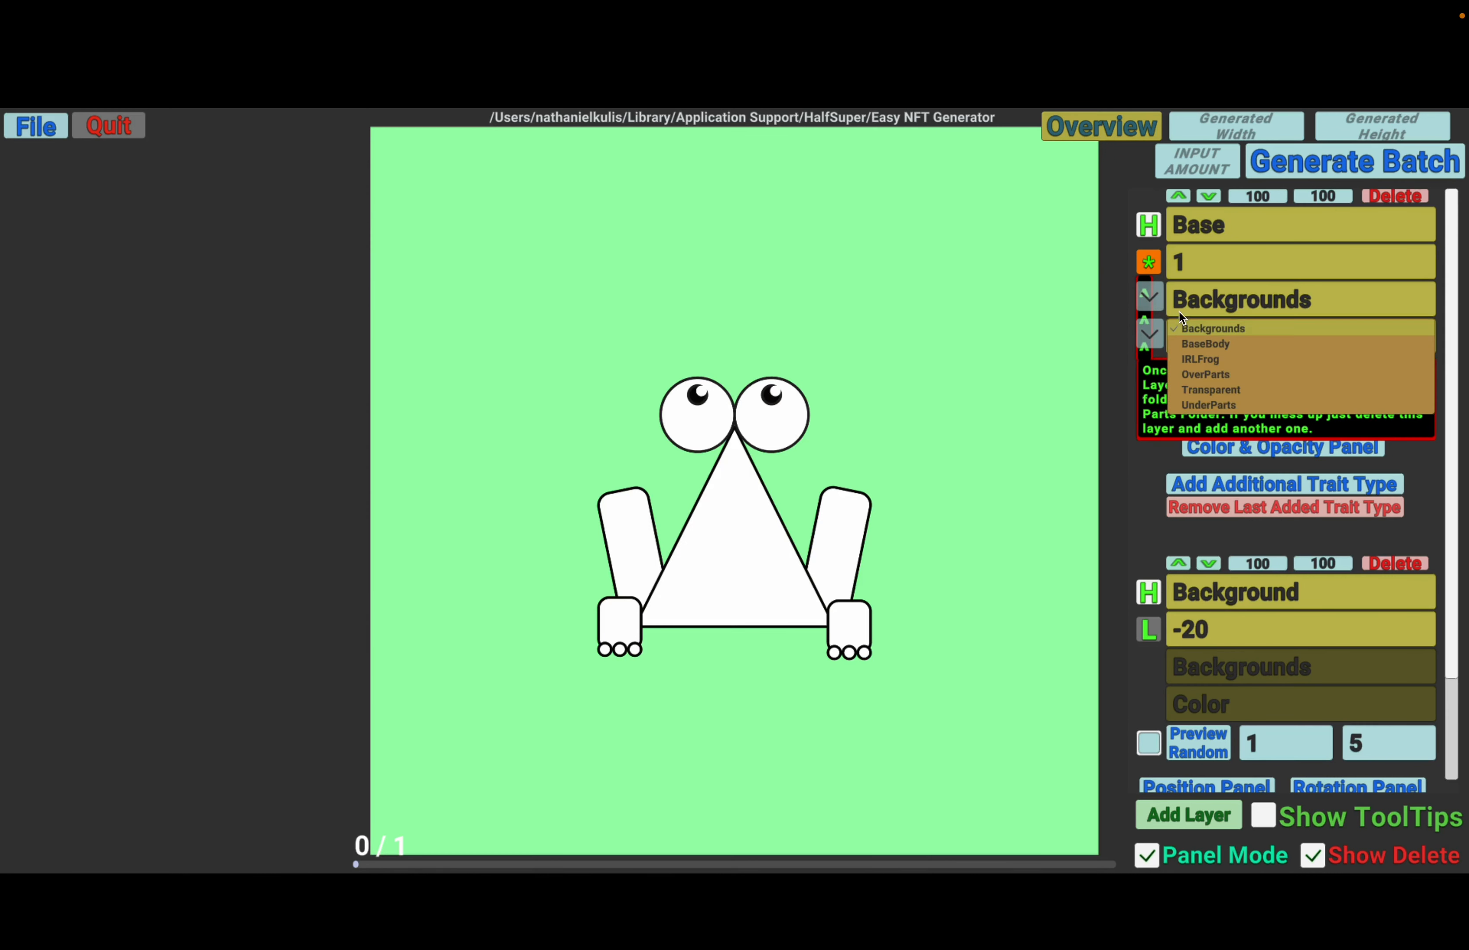
{"action": "left_click", "coordinate": [1211, 339]}
{"action": "left_click", "coordinate": [1154, 339]}
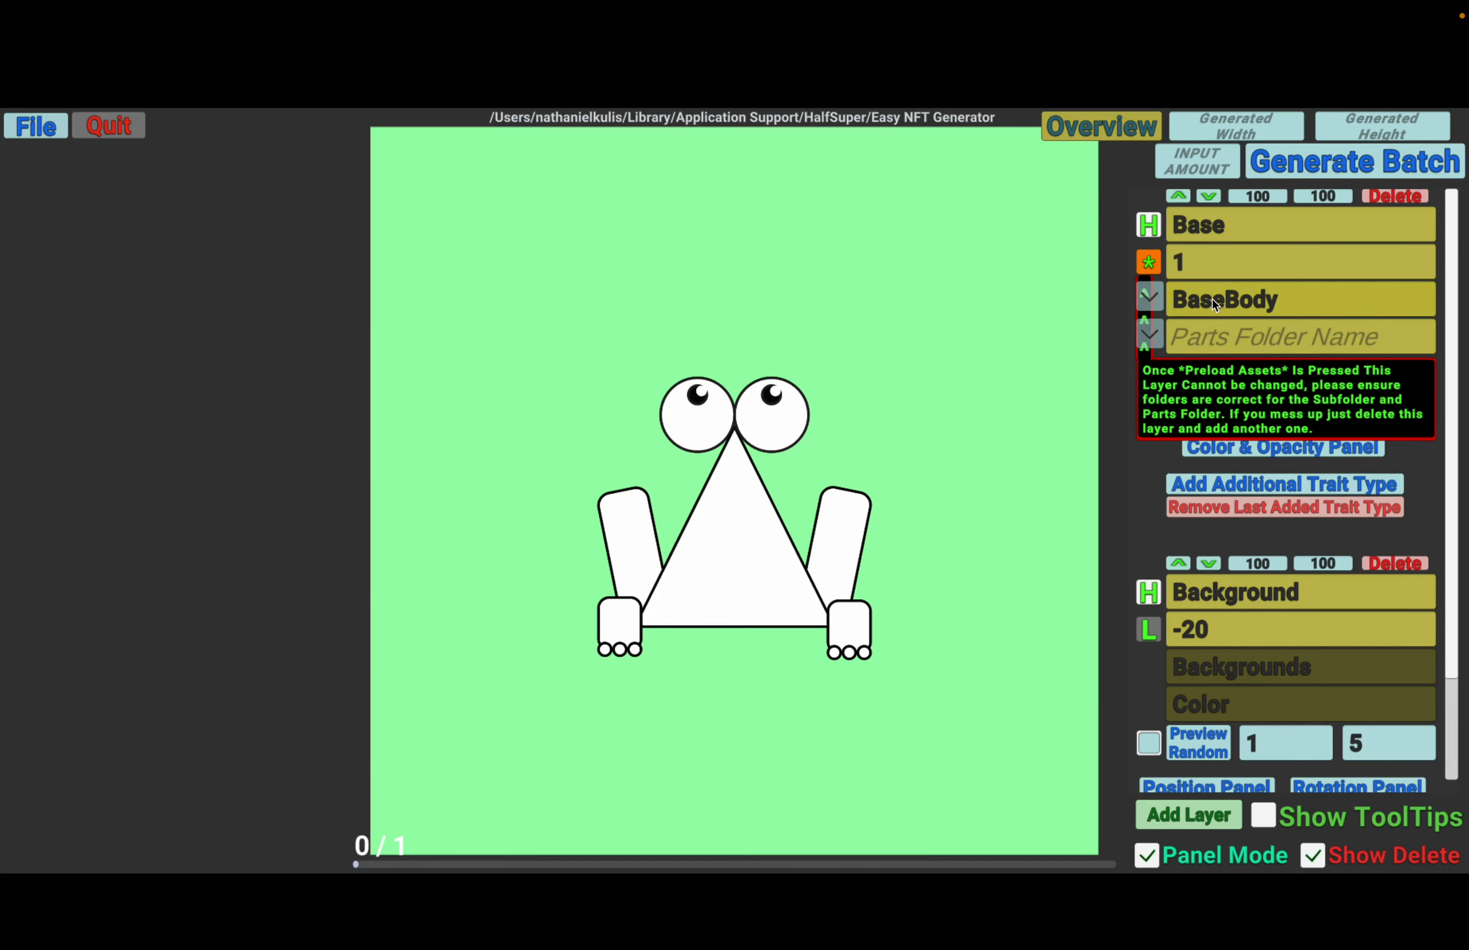
{"action": "left_click", "coordinate": [1156, 339]}
{"action": "left_click", "coordinate": [1156, 340]}
{"action": "left_click", "coordinate": [1155, 342]}
{"action": "left_click", "coordinate": [1156, 342]}
{"action": "left_click", "coordinate": [1147, 262]}
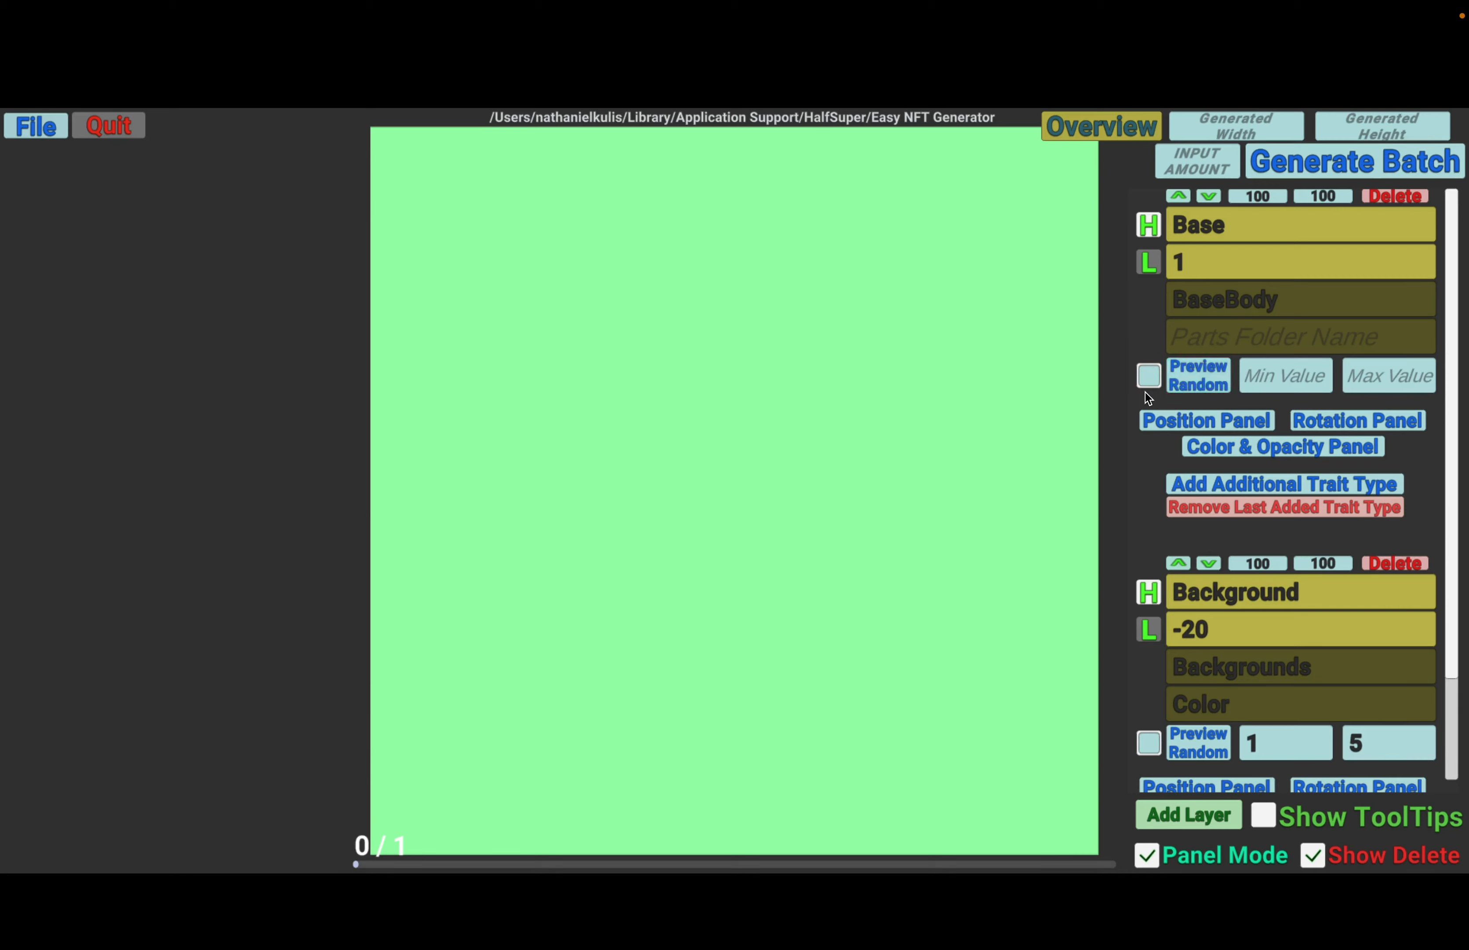
{"action": "left_click", "coordinate": [1182, 386]}
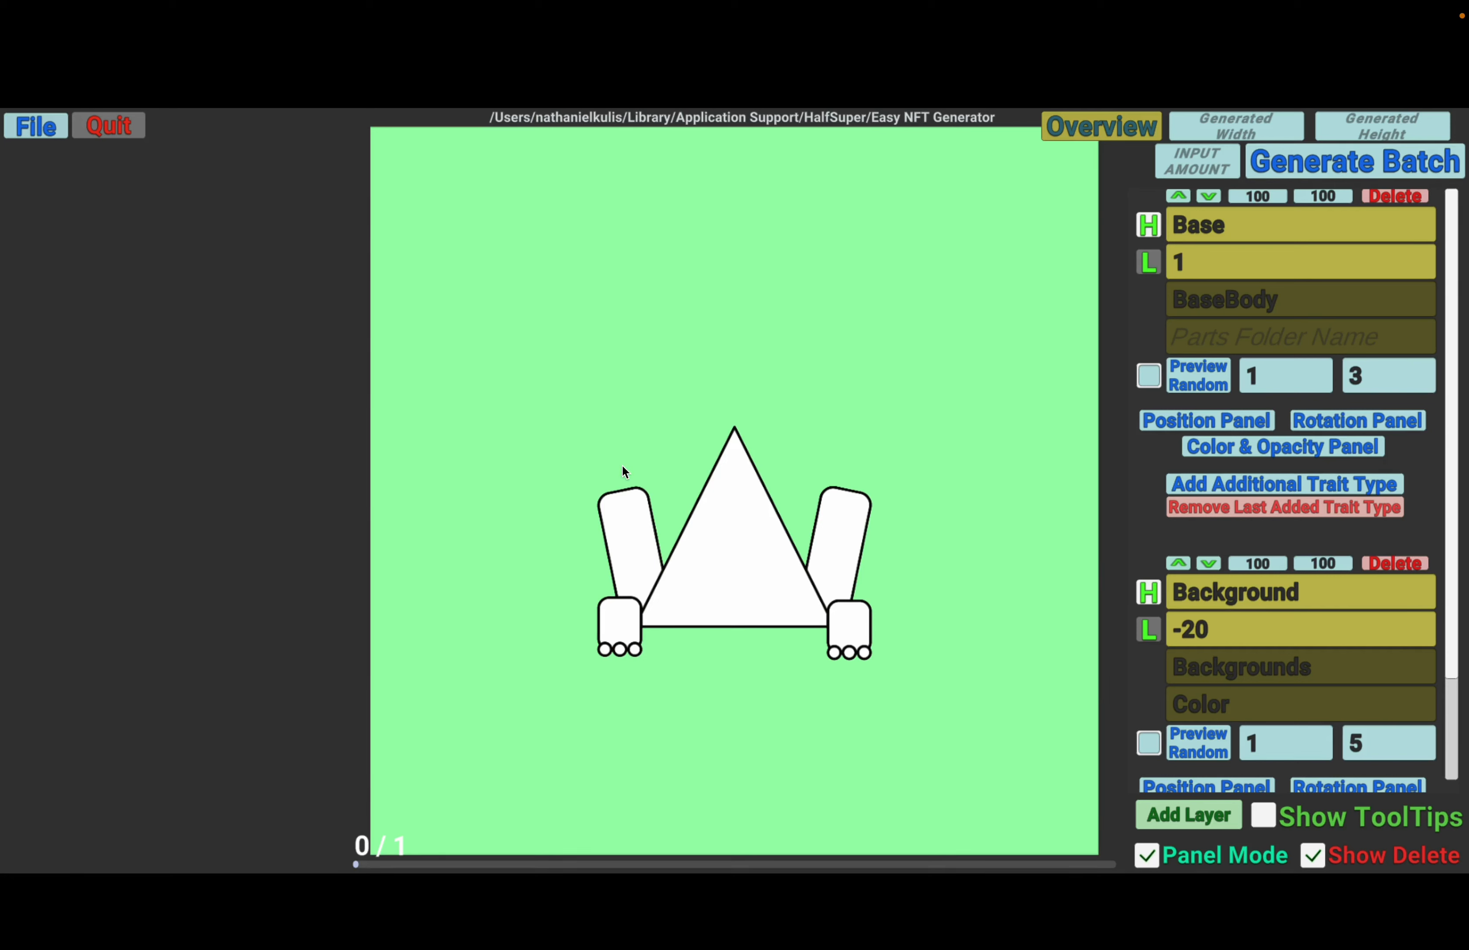
- Include red, green and blue in the Base layer's color randomization and make it affect all images' color
{"action": "left_click", "coordinate": [1255, 449]}
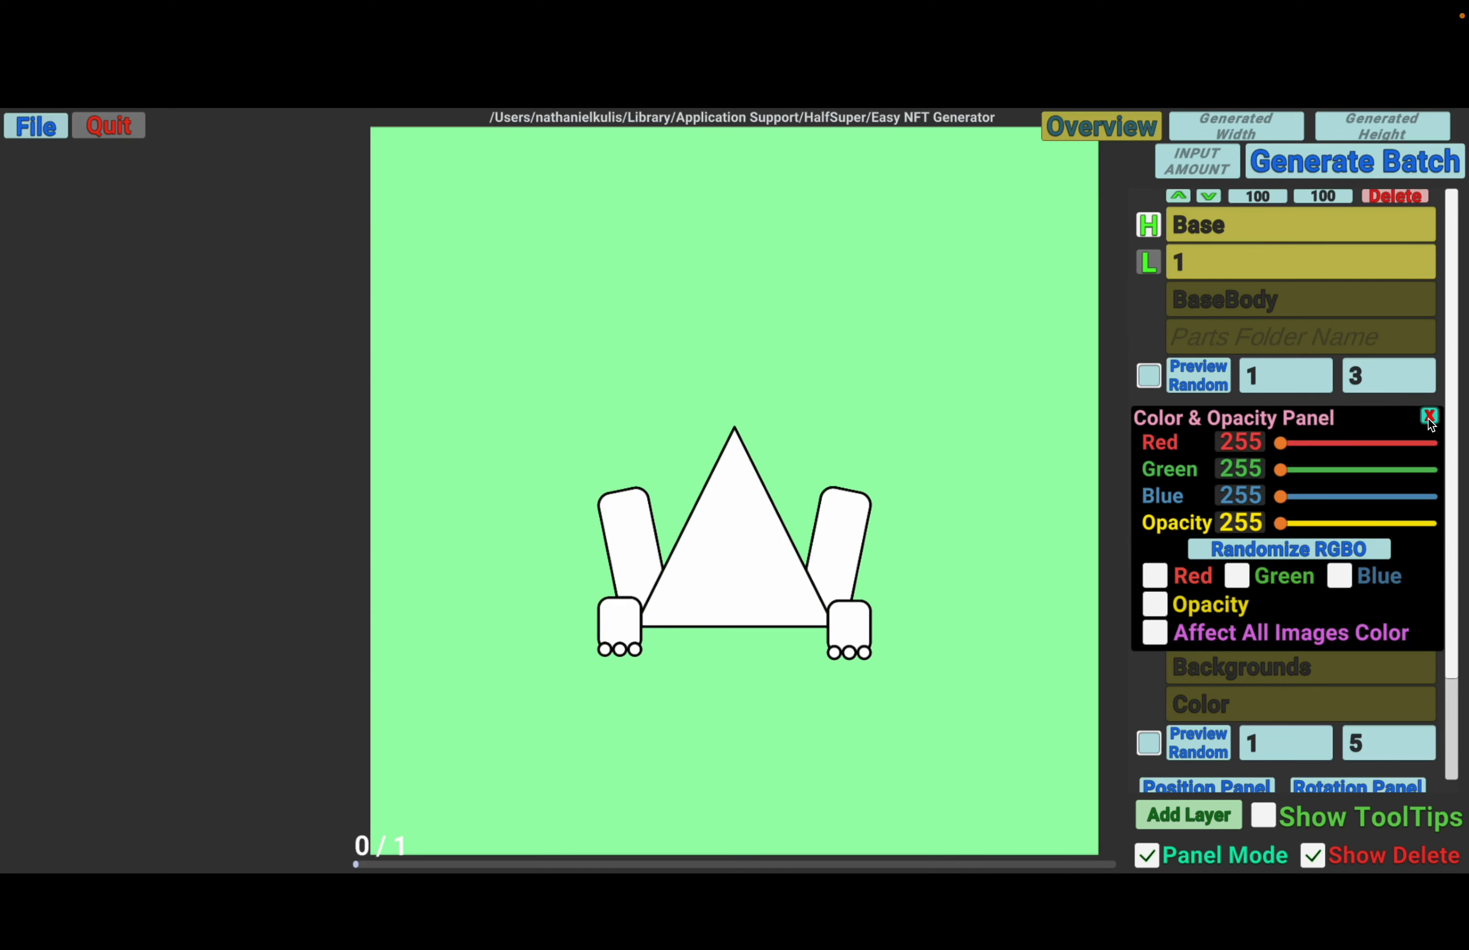
{"action": "left_click", "coordinate": [1430, 417]}
{"action": "left_click", "coordinate": [1243, 449]}
{"action": "left_click", "coordinate": [1156, 632]}
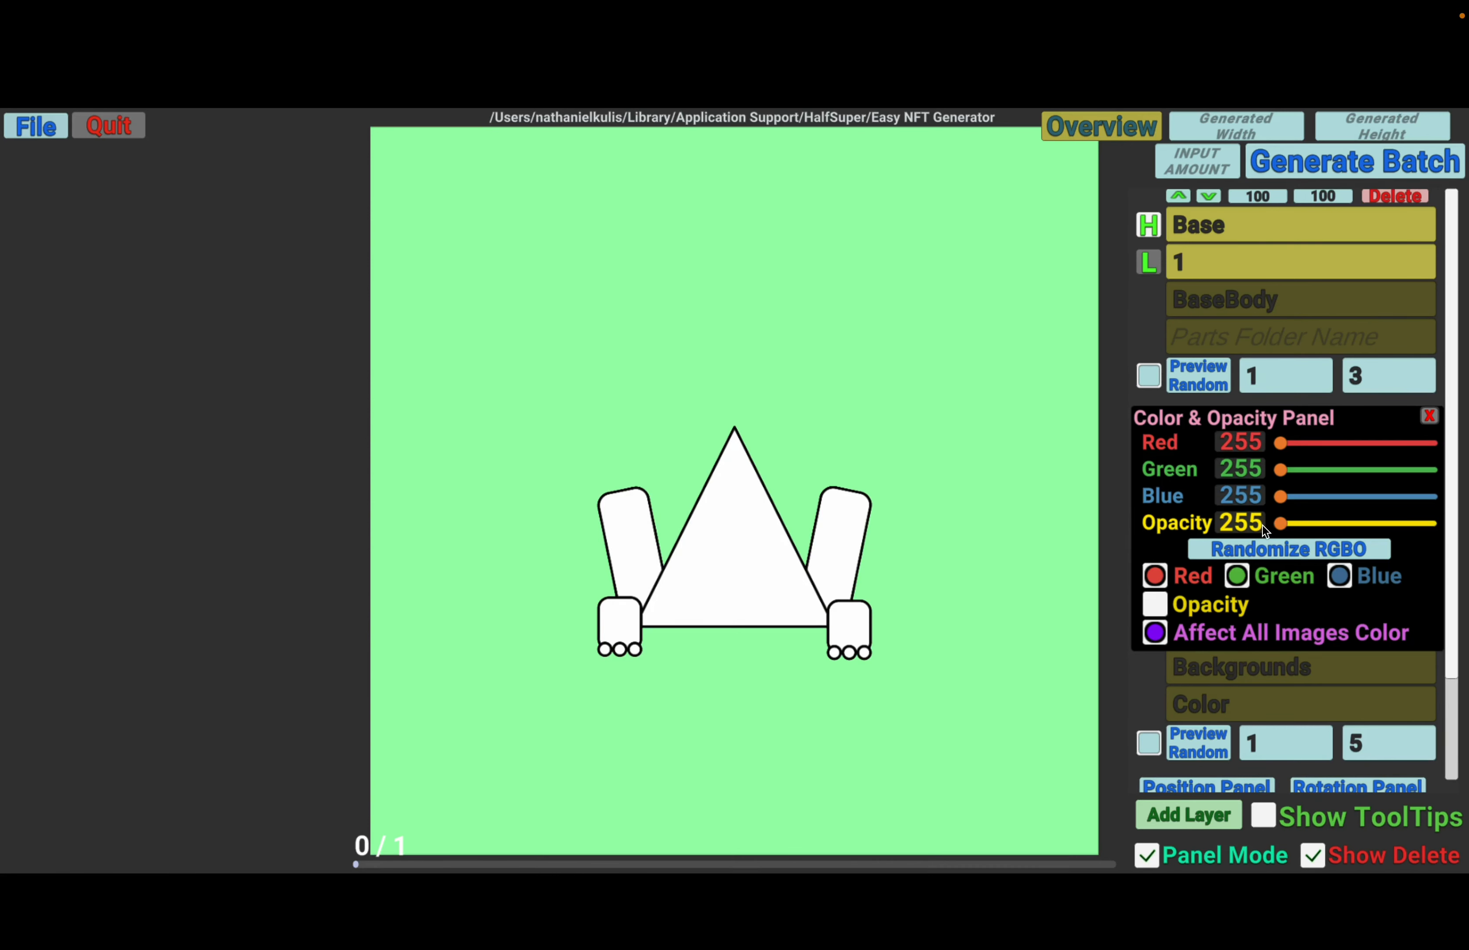
- Randomize the Base layer's color several times and close its color and opacity settings
{"action": "left_click", "coordinate": [1263, 549]}
{"action": "left_click", "coordinate": [1263, 549]}
{"action": "left_click", "coordinate": [1263, 549]}
{"action": "left_click", "coordinate": [1263, 549]}
{"action": "left_click", "coordinate": [1263, 549]}
{"action": "left_click", "coordinate": [1263, 549]}
{"action": "left_click", "coordinate": [1263, 549]}
{"action": "left_click", "coordinate": [1262, 548]}
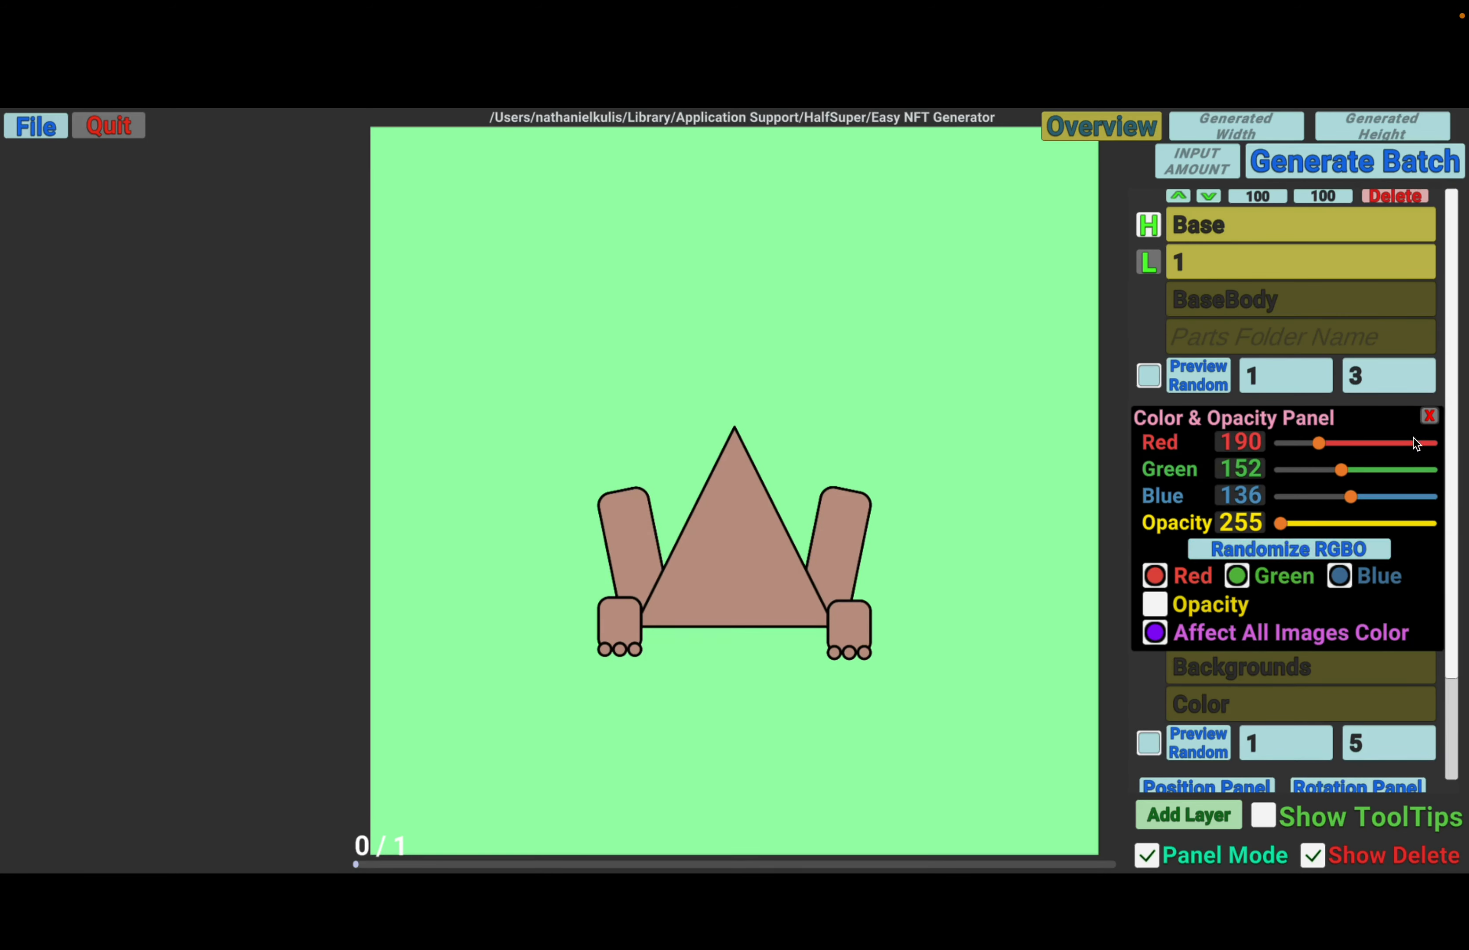
{"action": "left_click", "coordinate": [1428, 416]}
- Preview random variants of the Base layer repeatedly to check how its body color changes
{"action": "left_click", "coordinate": [1197, 372]}
{"action": "left_click", "coordinate": [1199, 373]}
{"action": "left_click", "coordinate": [1198, 373]}
{"action": "left_click", "coordinate": [1198, 373]}
{"action": "left_click", "coordinate": [1198, 373]}
{"action": "left_click", "coordinate": [1198, 373]}
{"action": "left_click", "coordinate": [1217, 375]}
{"action": "left_click", "coordinate": [1217, 374]}
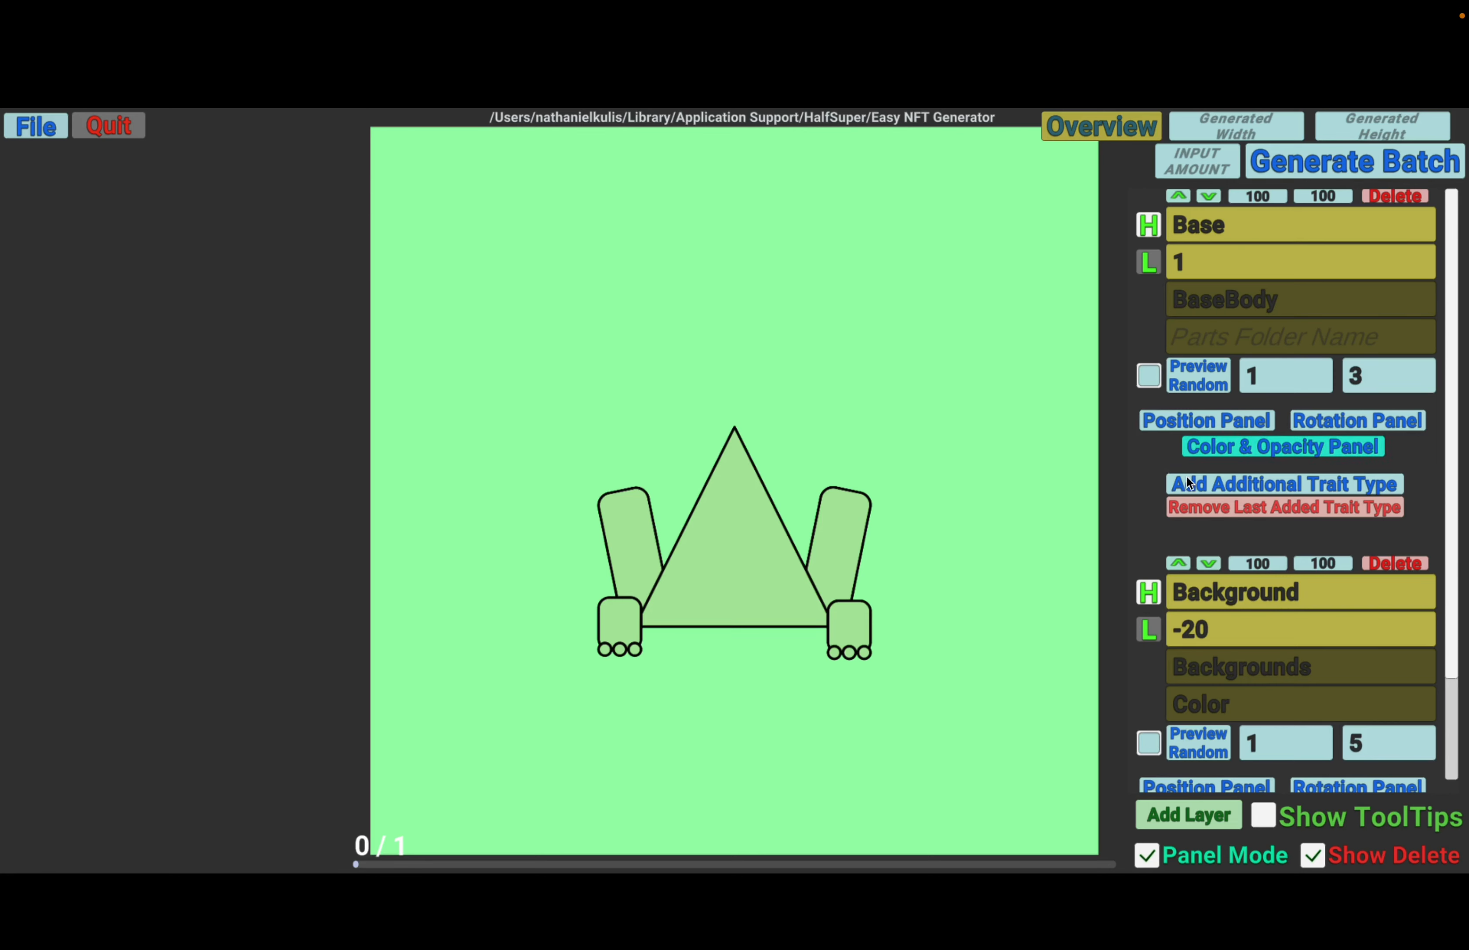
- Add a new layer named Eyes with layer order 2
{"action": "left_click", "coordinate": [1156, 804]}
{"action": "left_click", "coordinate": [1245, 227]}
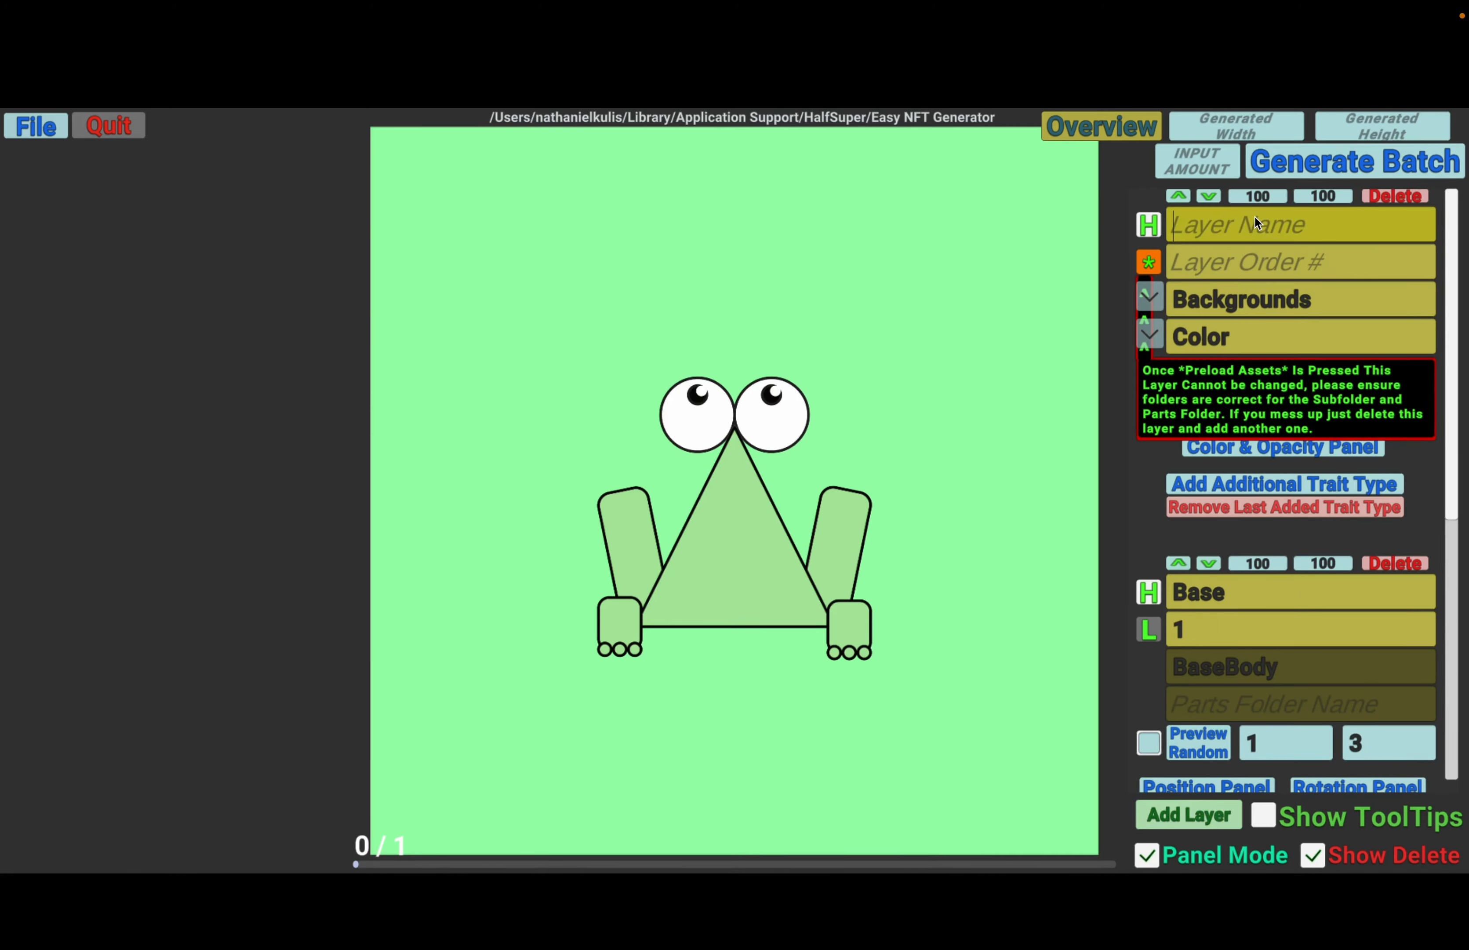
{"action": "type", "text": "Eyes"}
{"action": "left_click", "coordinate": [1213, 264]}
{"action": "type", "text": "2"}
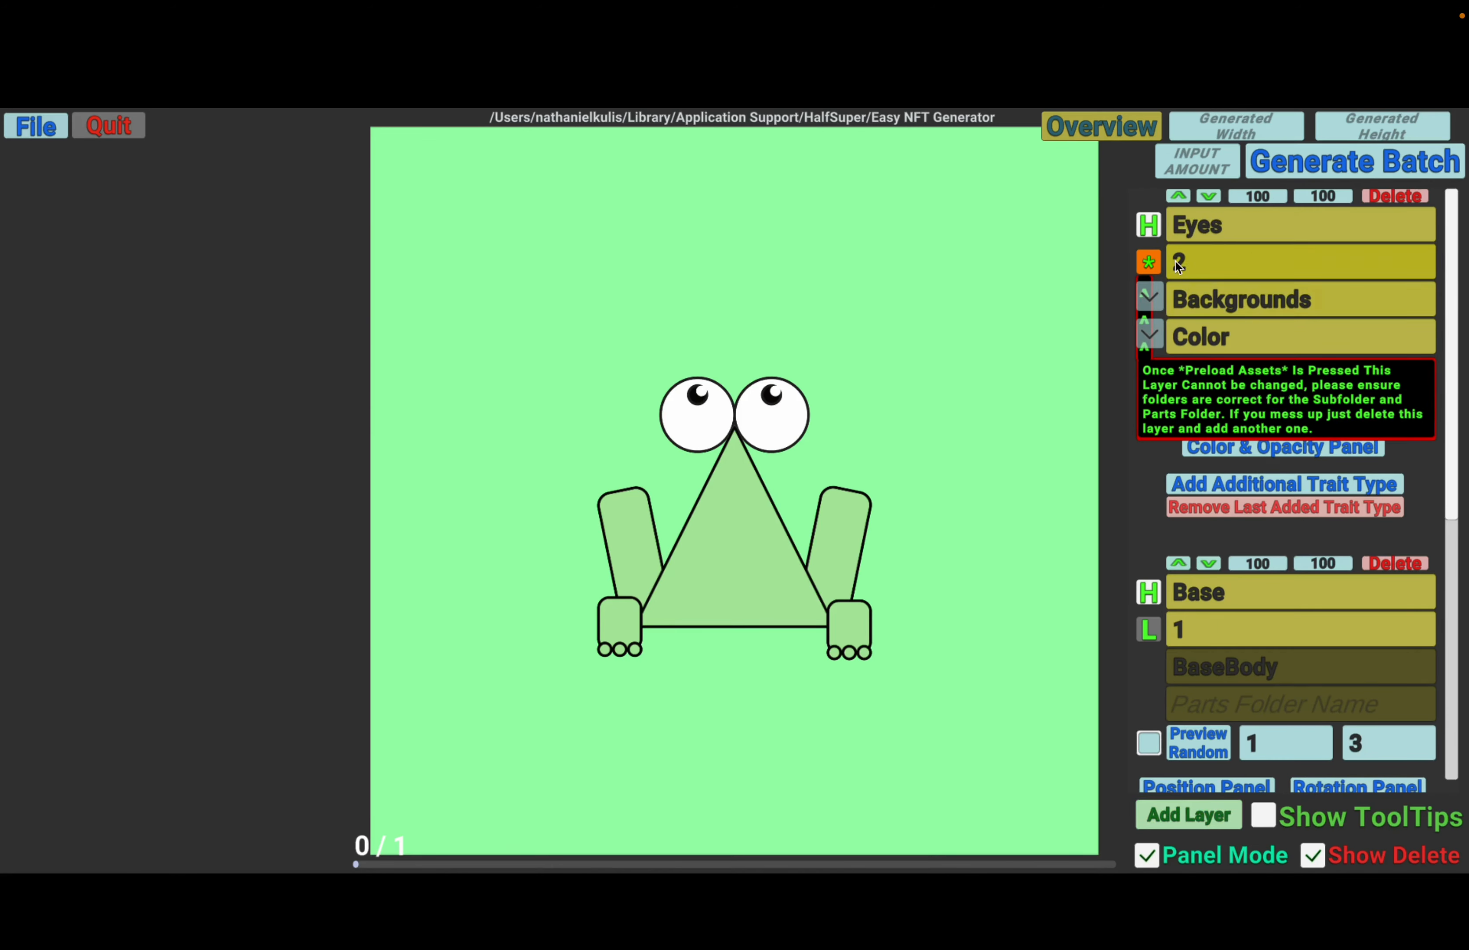
- Choose OverParts as the Eyes layer's parts folder with the Eyes subfolder and preload its assets
{"action": "left_click", "coordinate": [1153, 301]}
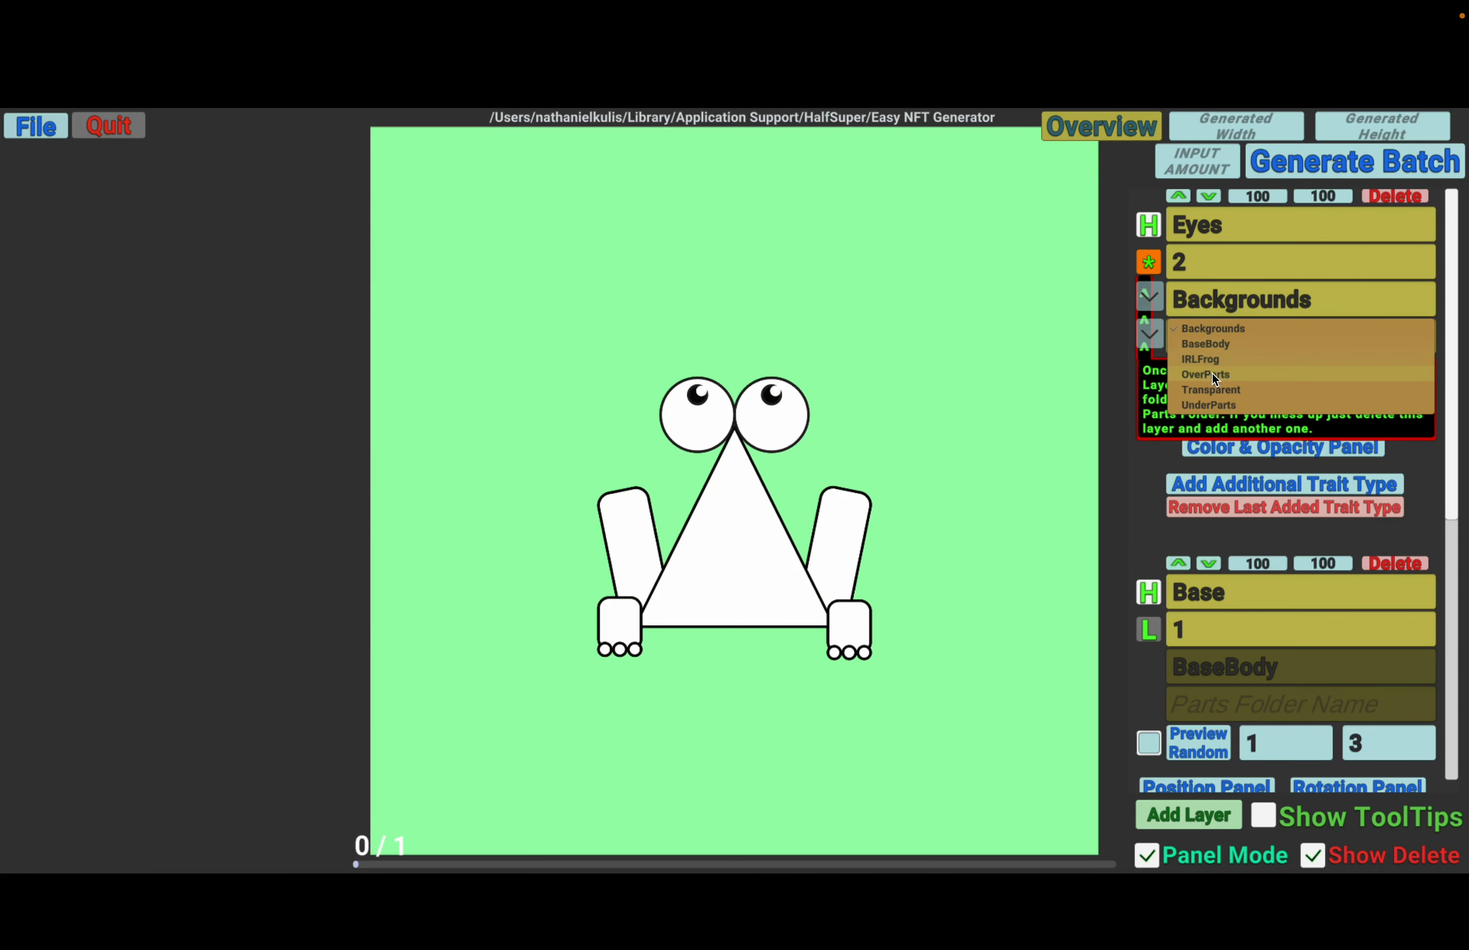
{"action": "left_click", "coordinate": [1205, 344]}
{"action": "left_click", "coordinate": [1161, 306]}
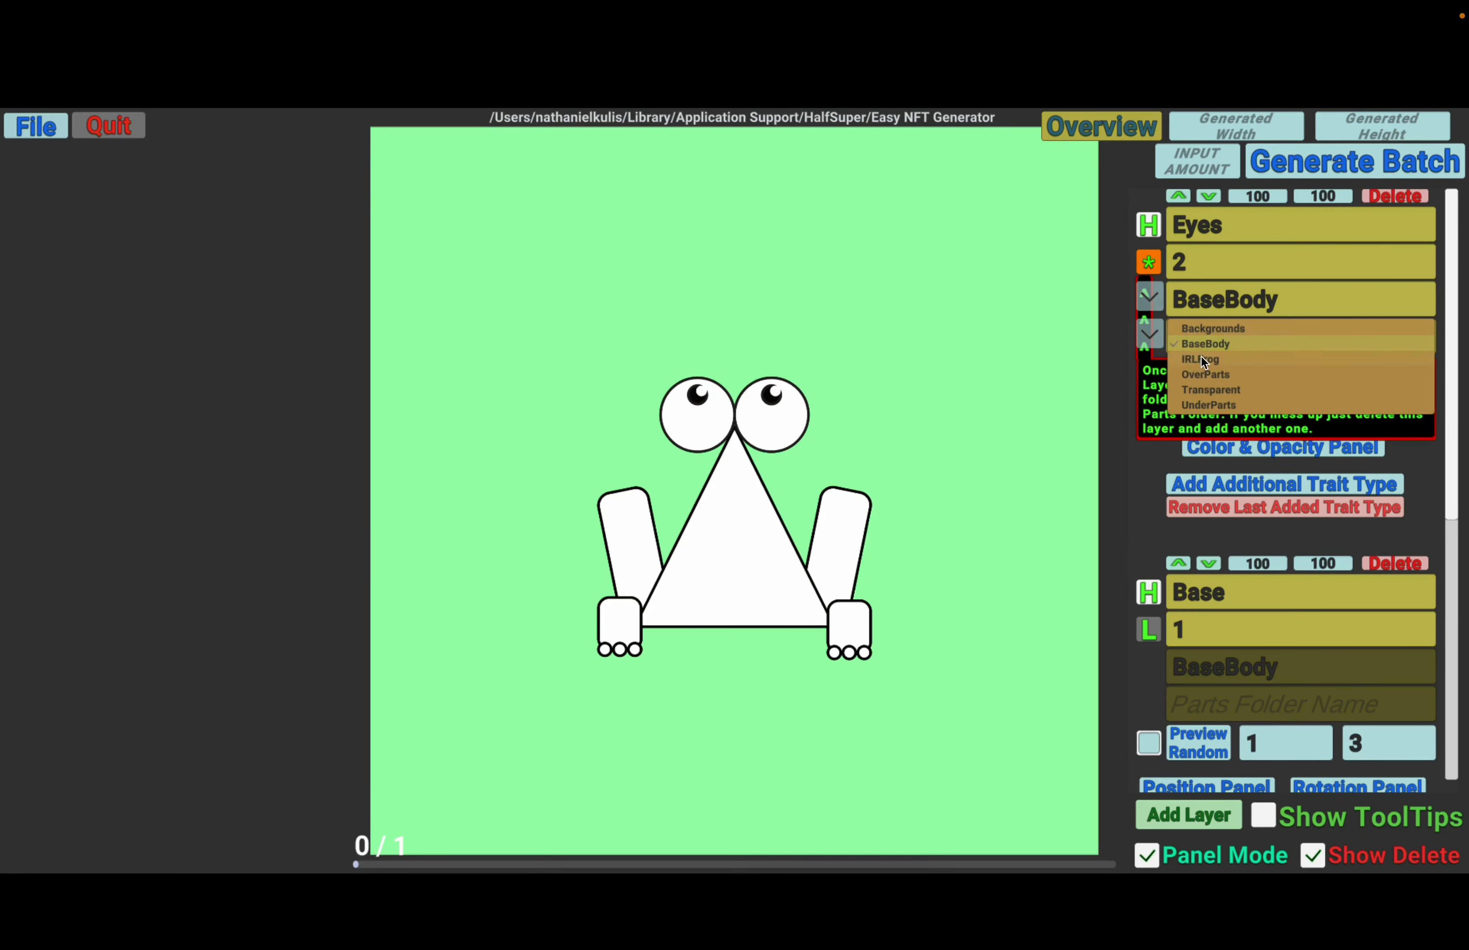
{"action": "left_click", "coordinate": [1224, 373]}
{"action": "left_click", "coordinate": [1158, 343]}
{"action": "left_click", "coordinate": [1176, 337]}
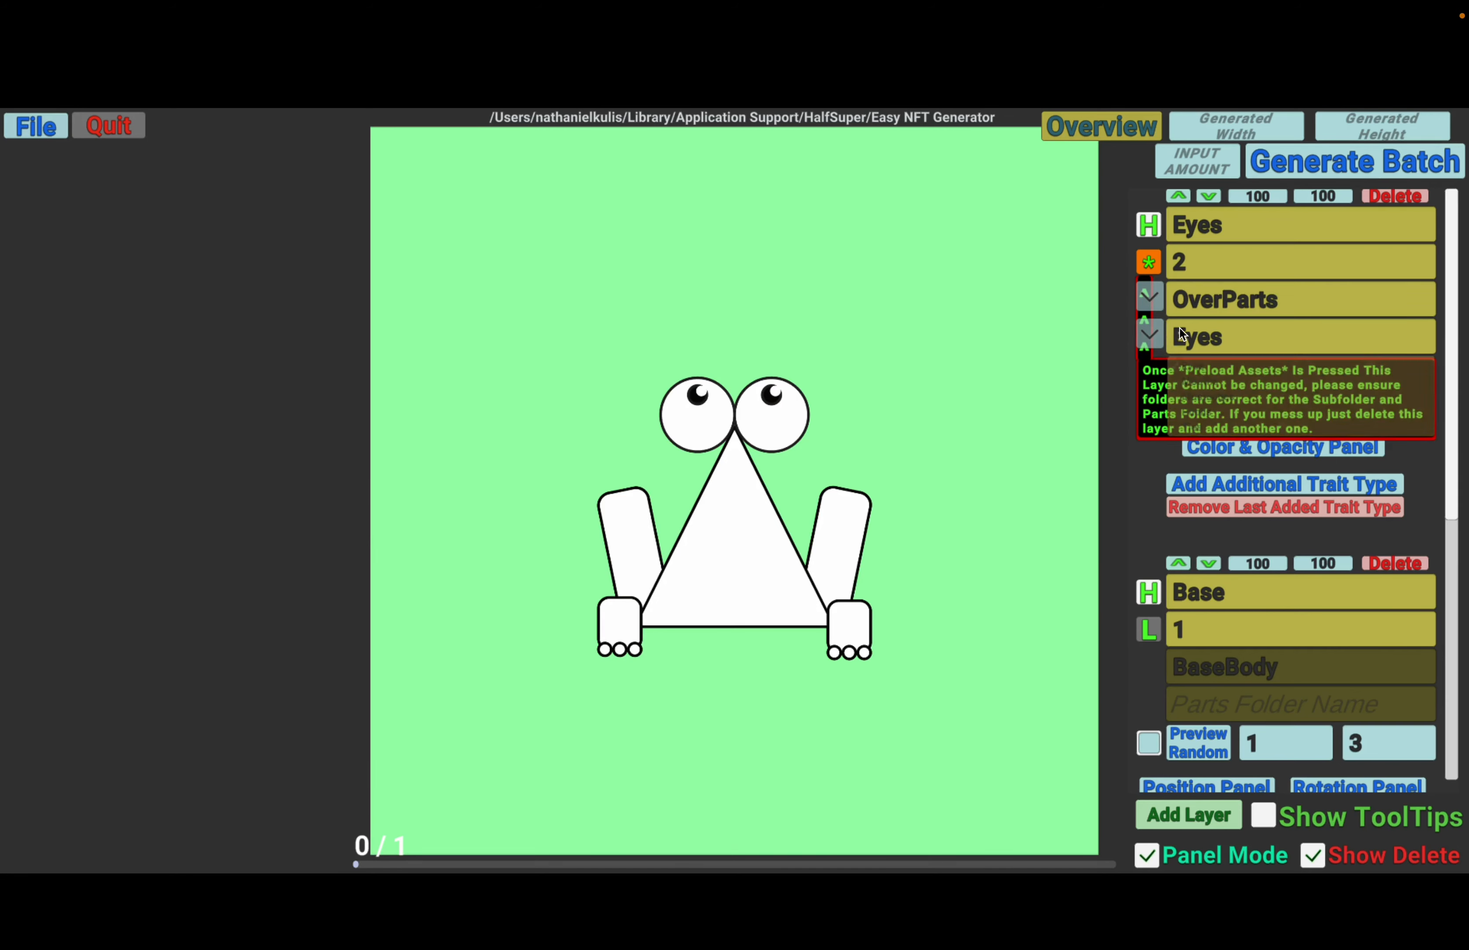
{"action": "left_click", "coordinate": [1156, 263]}
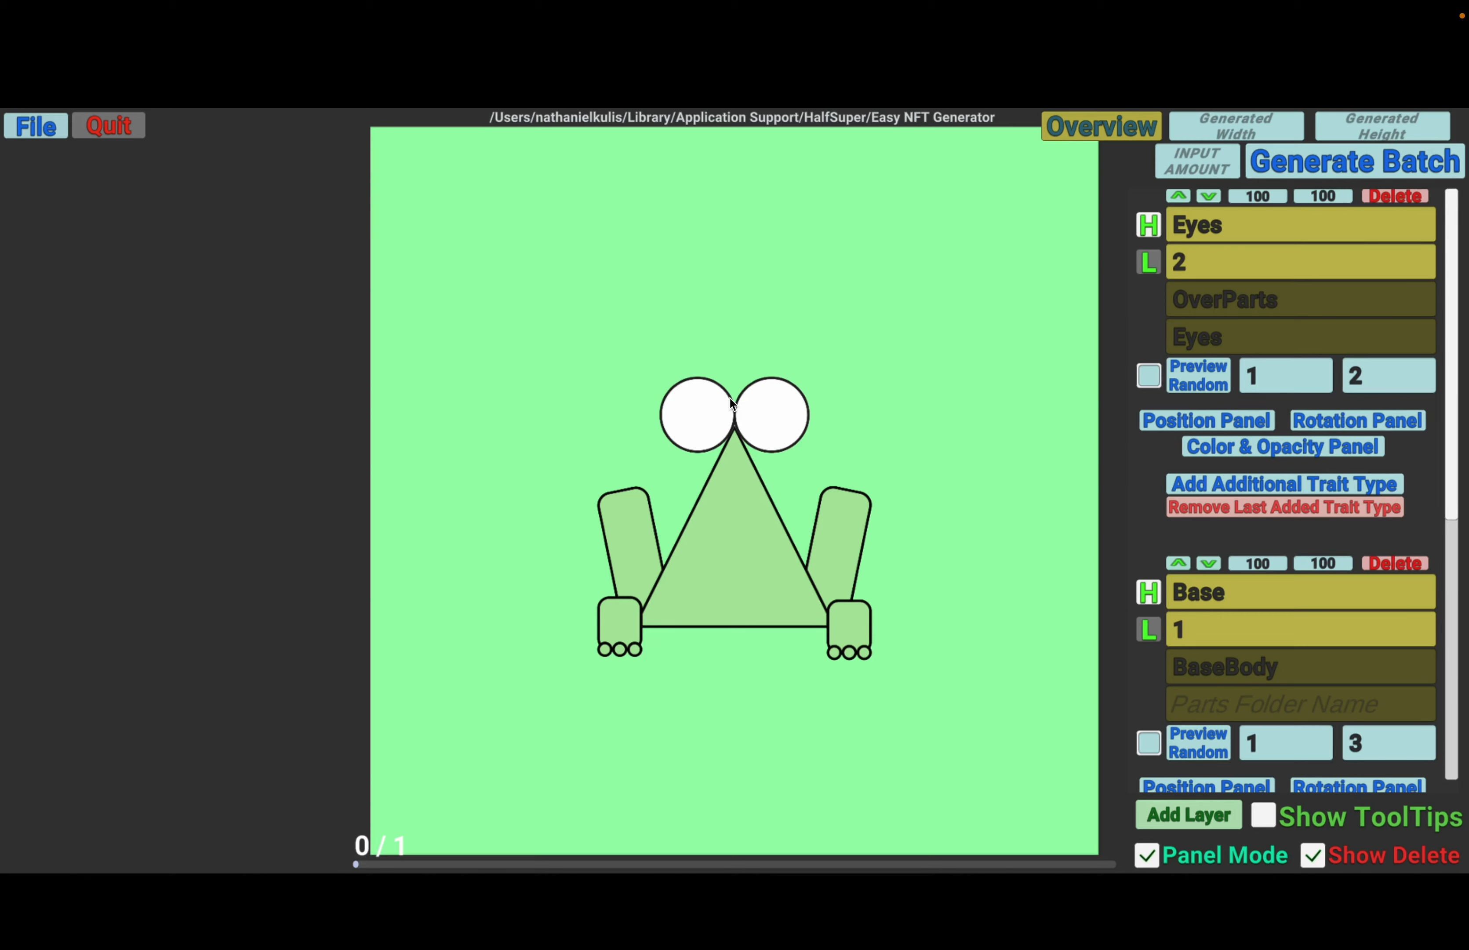
- Add a new layer named Pupils with layer order 3
{"action": "left_click", "coordinate": [1188, 811]}
{"action": "left_click", "coordinate": [1208, 226]}
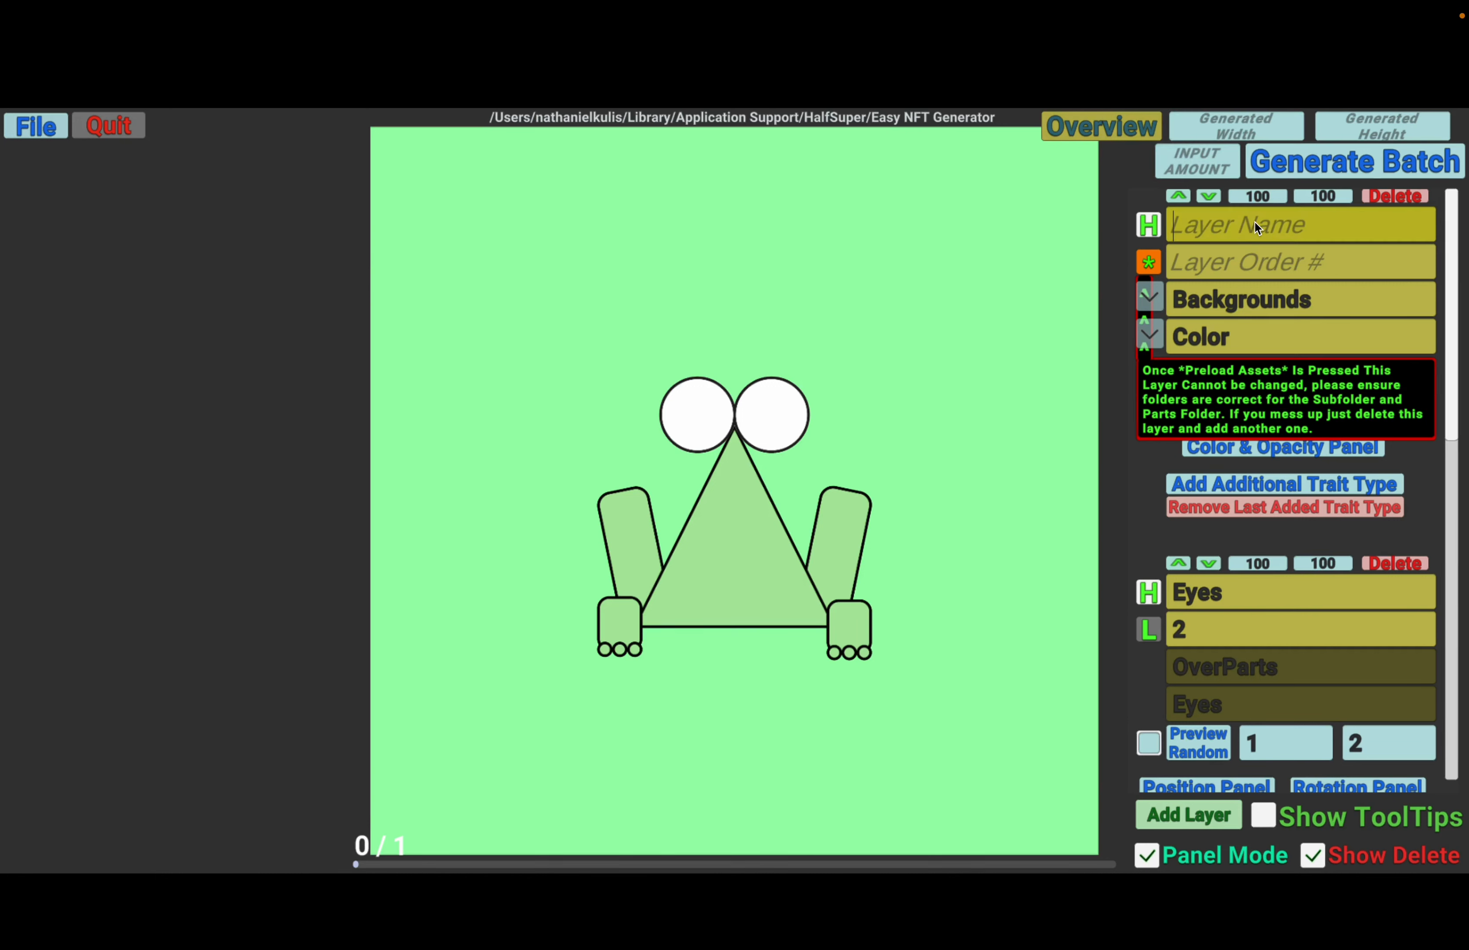
{"action": "type", "text": "Pupils"}
{"action": "left_click", "coordinate": [1245, 256]}
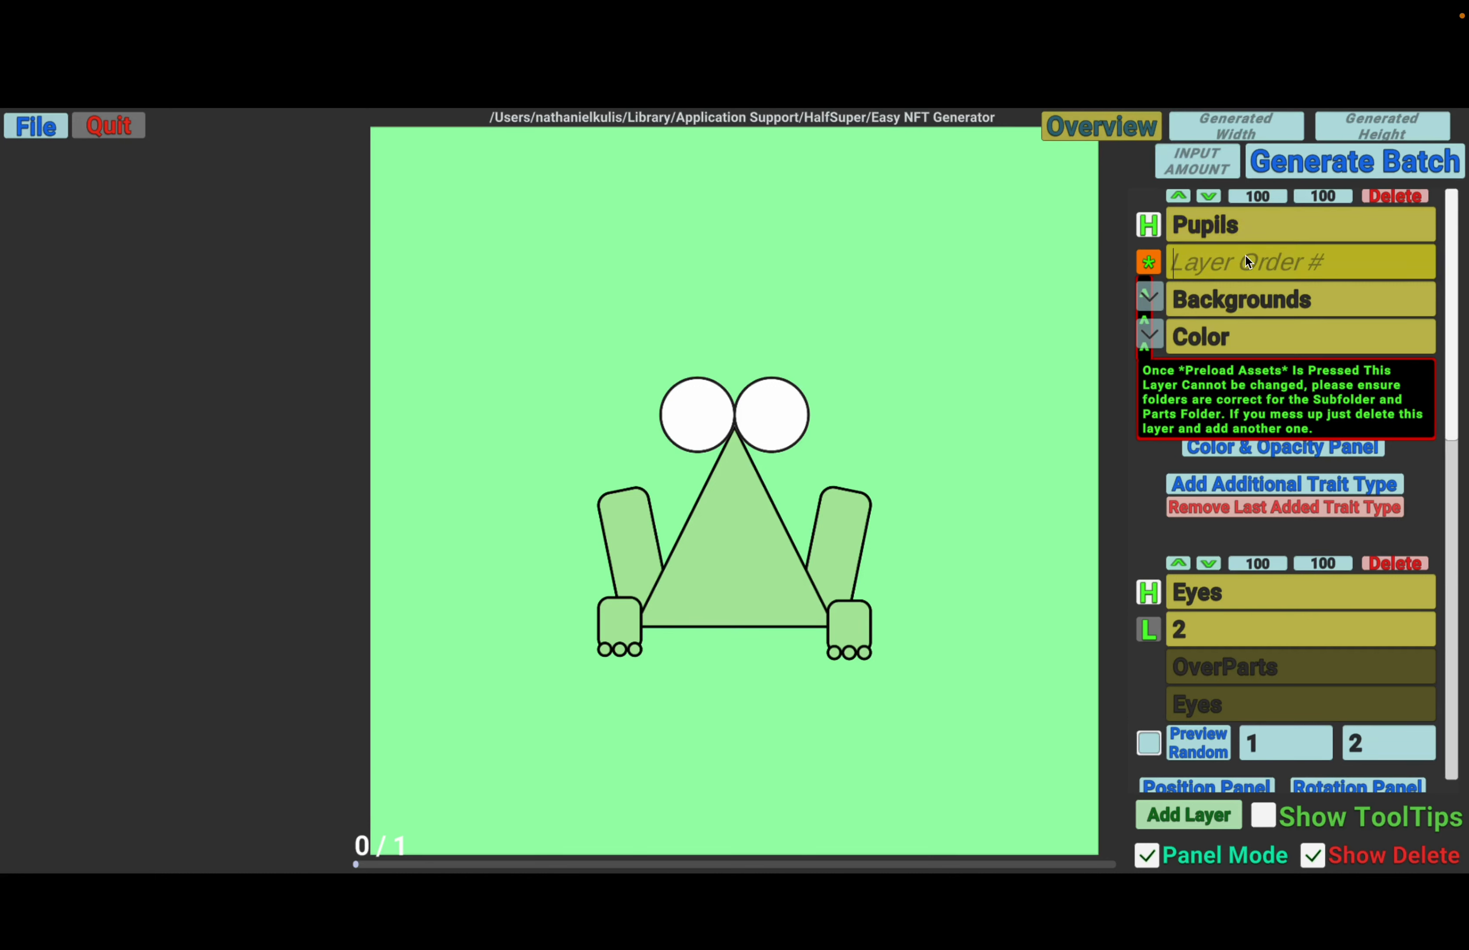
{"action": "type", "text": "3"}
- Preload the Pupils layer from the Pupils subfolder of OverParts and preview a random pupil style
{"action": "left_click", "coordinate": [1167, 296]}
{"action": "left_click", "coordinate": [1210, 369]}
{"action": "left_click", "coordinate": [1164, 336]}
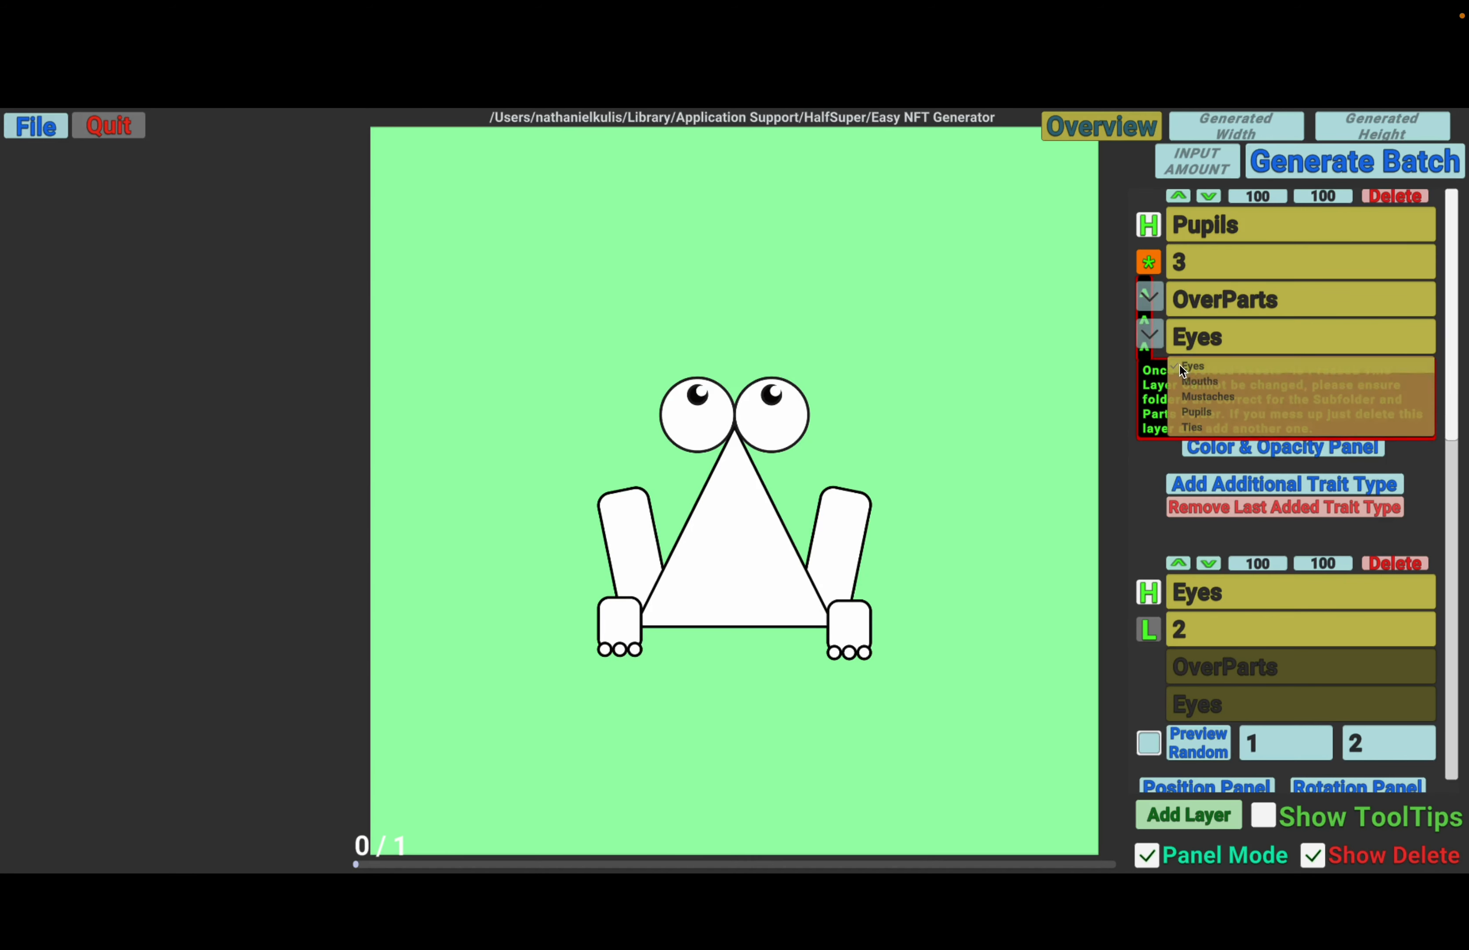
{"action": "left_click", "coordinate": [1230, 410]}
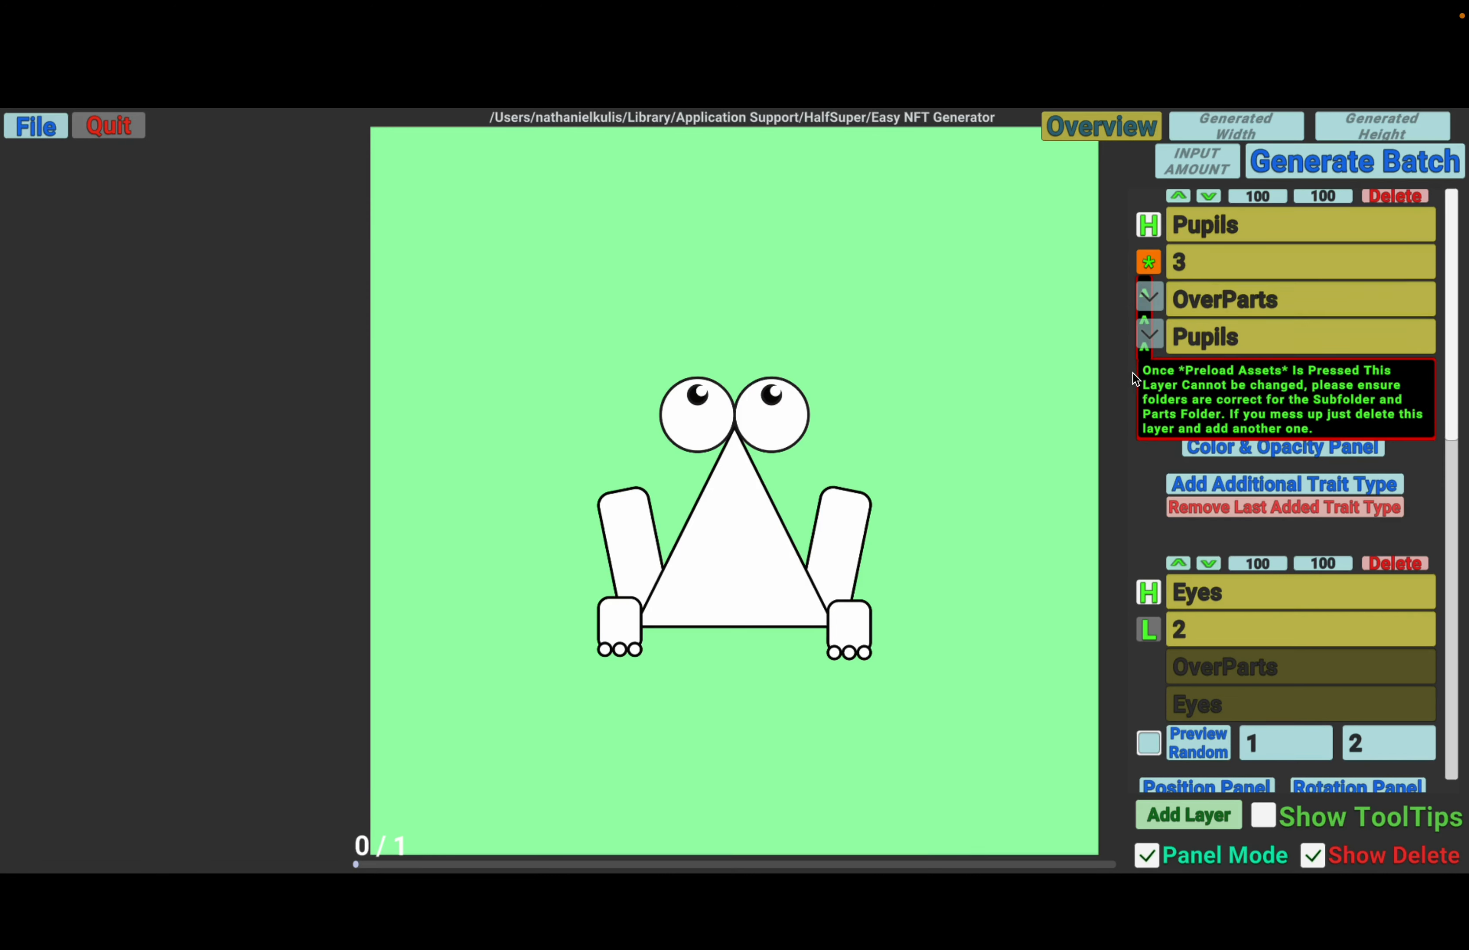
{"action": "left_click", "coordinate": [1149, 267]}
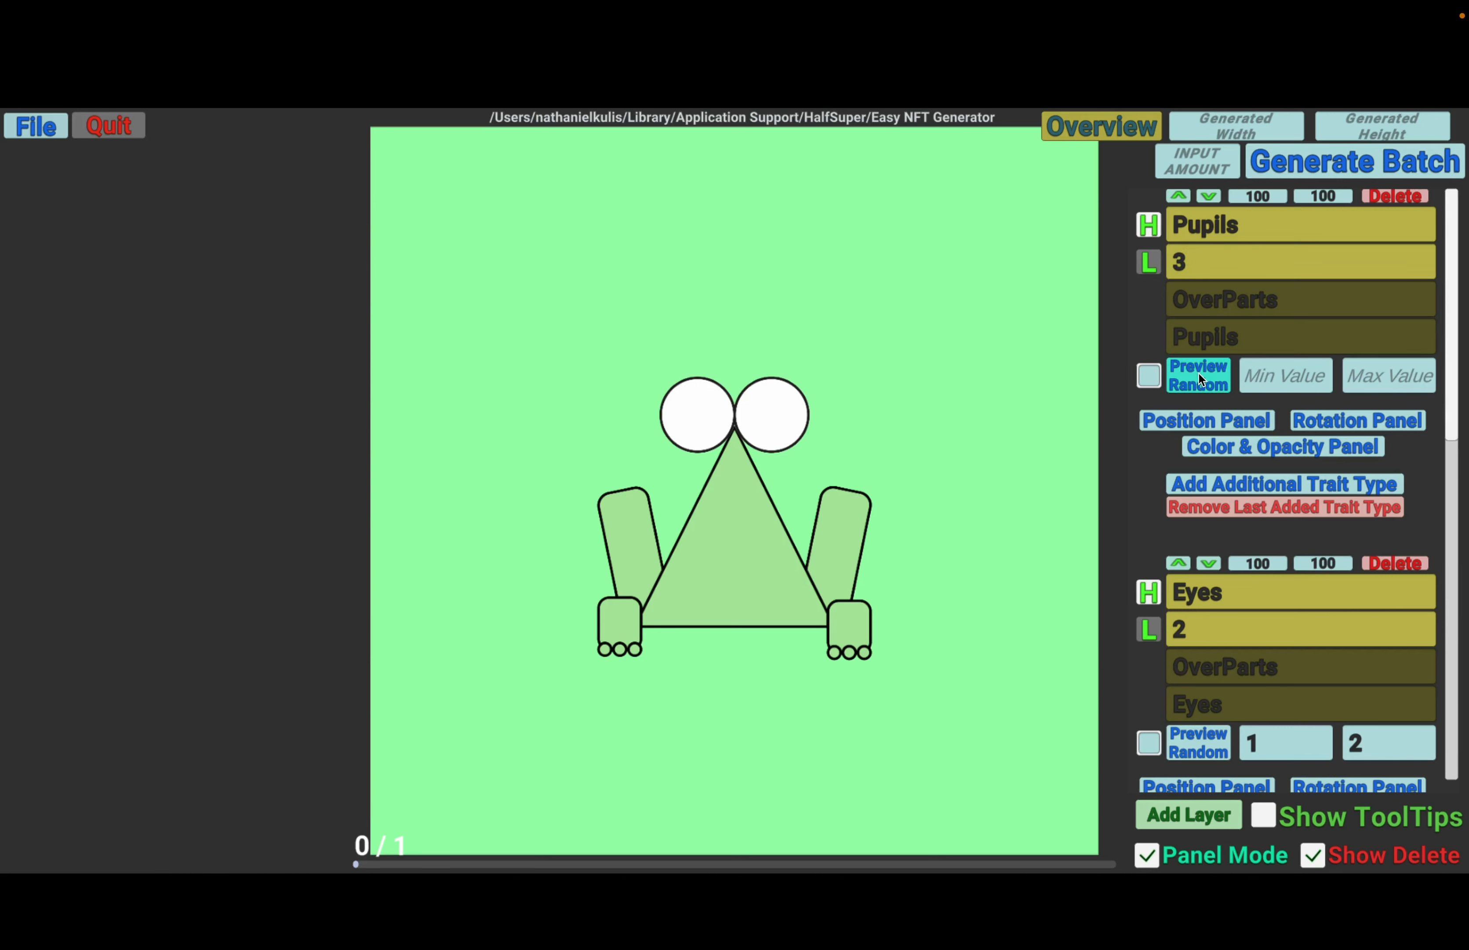
{"action": "left_click", "coordinate": [1199, 374]}
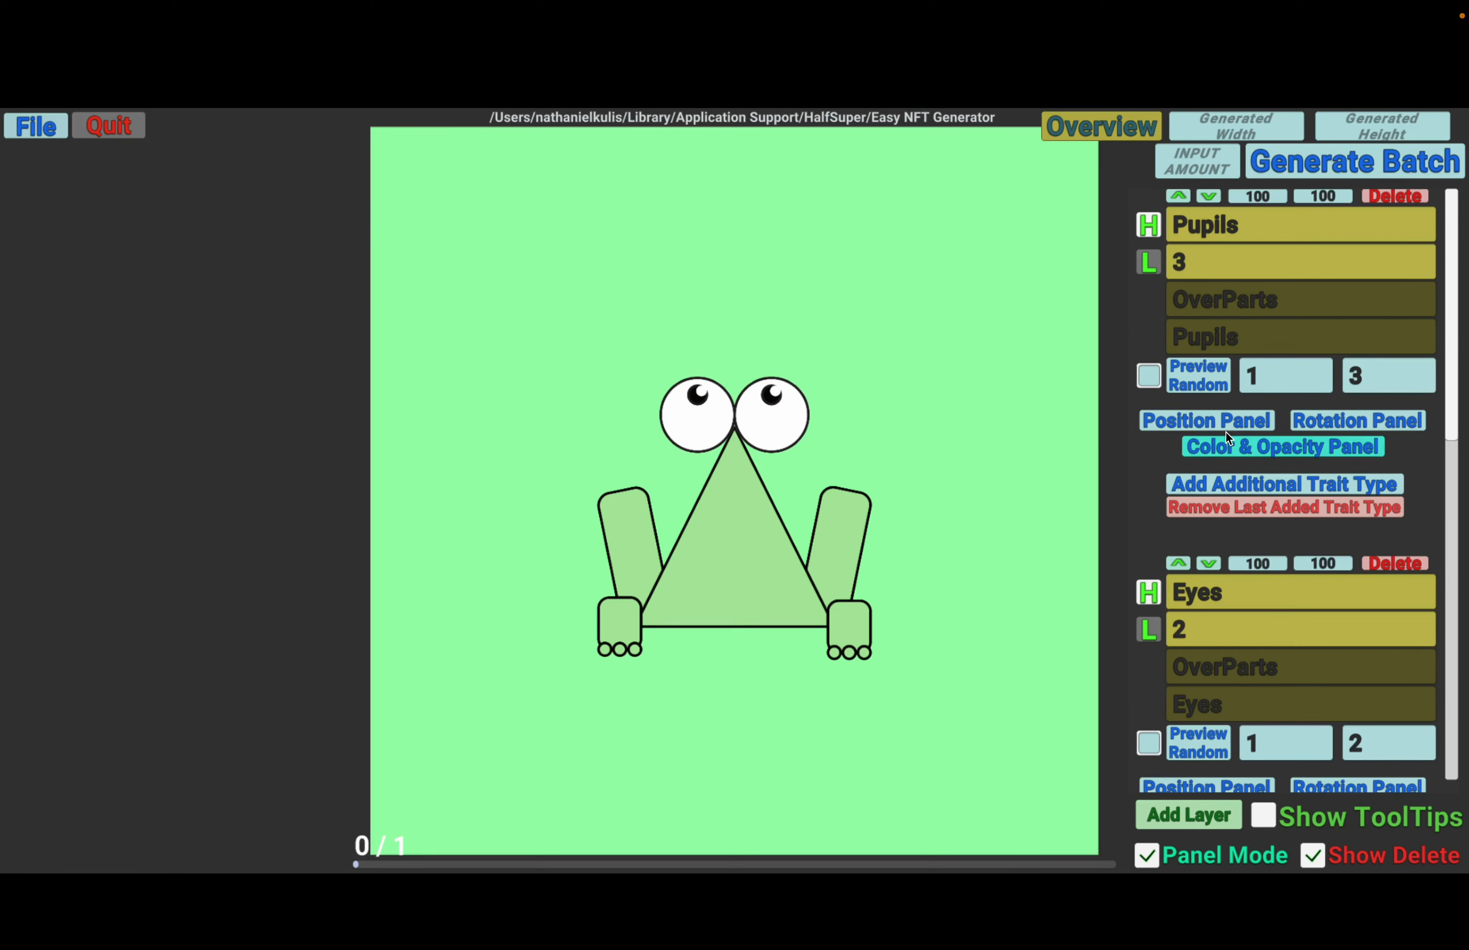
- Move the pupils around inside the eyes, to about y -49 and about x -27, to find their position limits
{"action": "left_click", "coordinate": [1176, 423]}
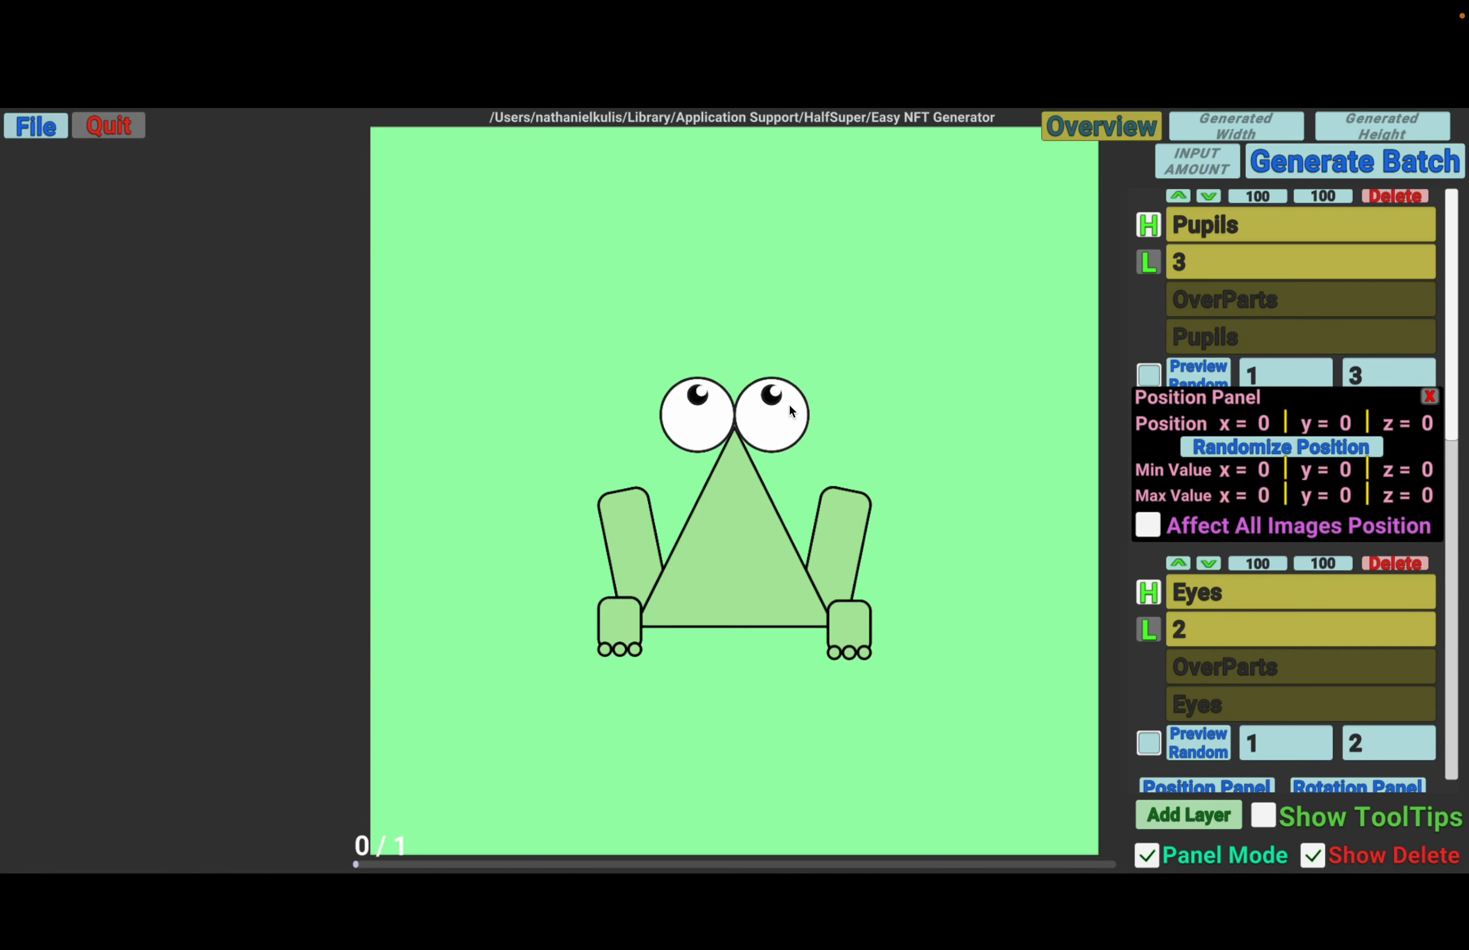
{"action": "left_click_drag", "start_coordinate": [771, 395], "coordinate": [771, 439]}
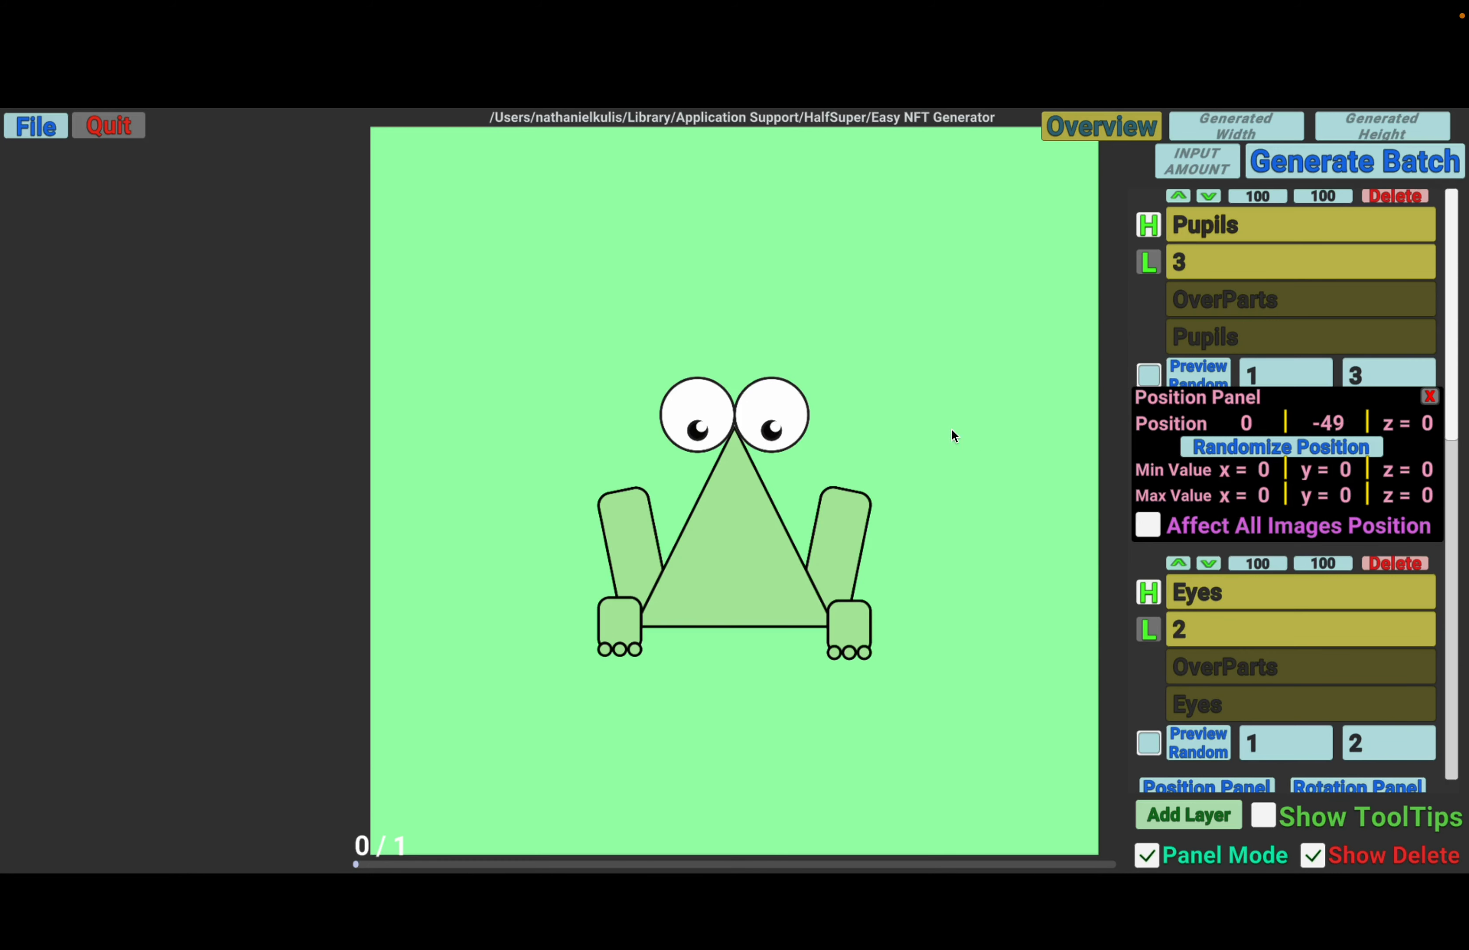
{"action": "left_click", "coordinate": [773, 430]}
{"action": "mouse_move", "coordinate": [774, 429]}
{"action": "left_mouse_down"}
{"action": "mouse_move", "coordinate": [772, 386]}
{"action": "mouse_move", "coordinate": [776, 437]}
{"action": "mouse_move", "coordinate": [778, 397]}
{"action": "mouse_move", "coordinate": [751, 427]}
{"action": "left_mouse_up"}
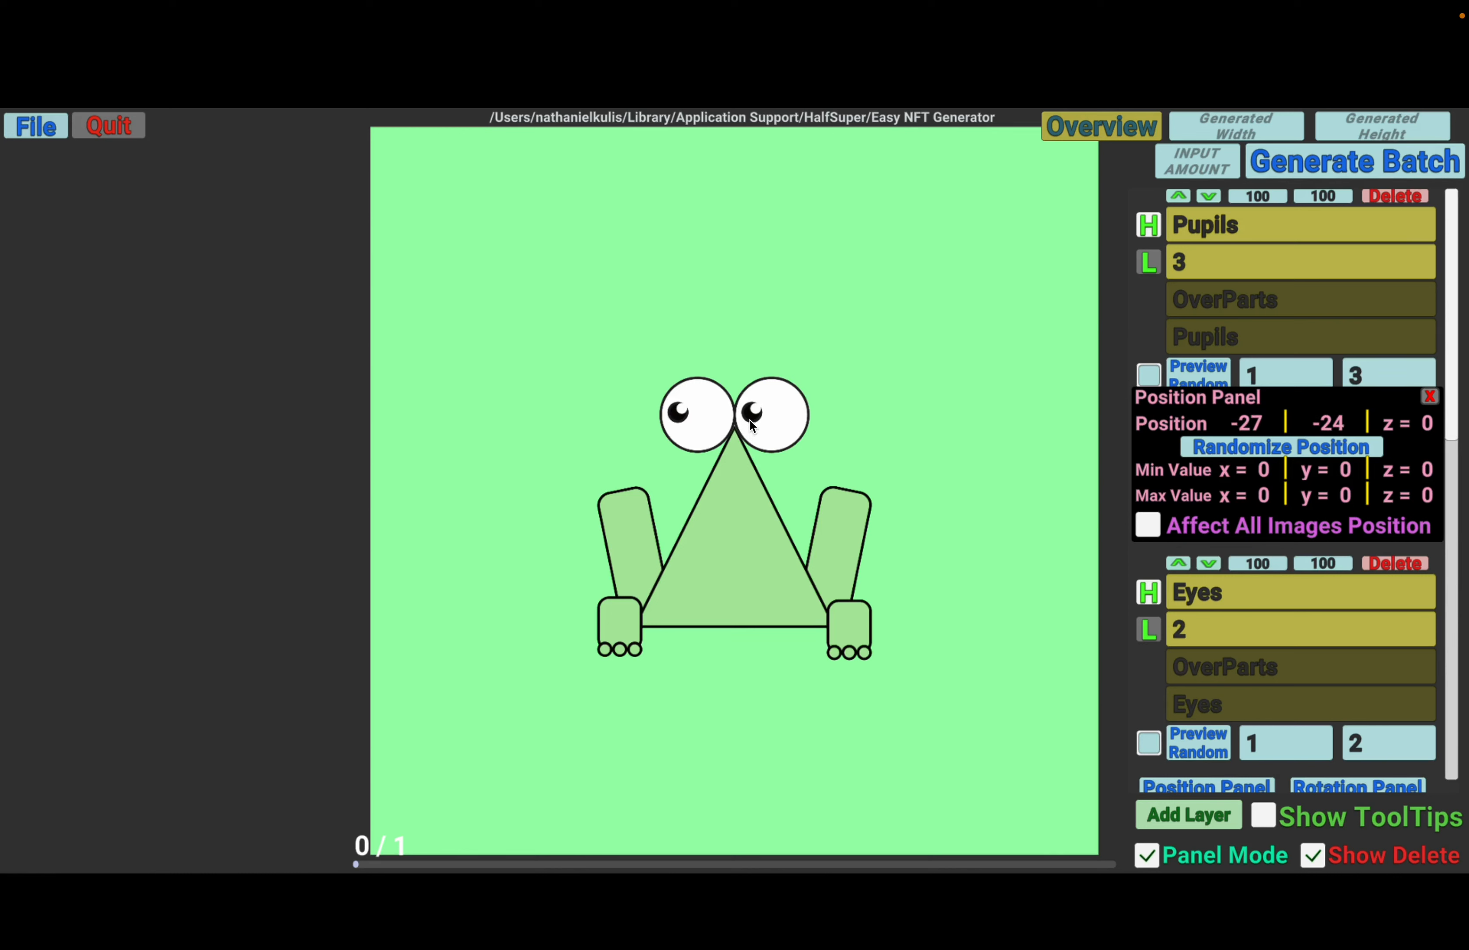
{"action": "mouse_move", "coordinate": [752, 412]}
{"action": "left_mouse_down"}
{"action": "mouse_move", "coordinate": [801, 415]}
{"action": "mouse_move", "coordinate": [781, 415]}
{"action": "left_mouse_up"}
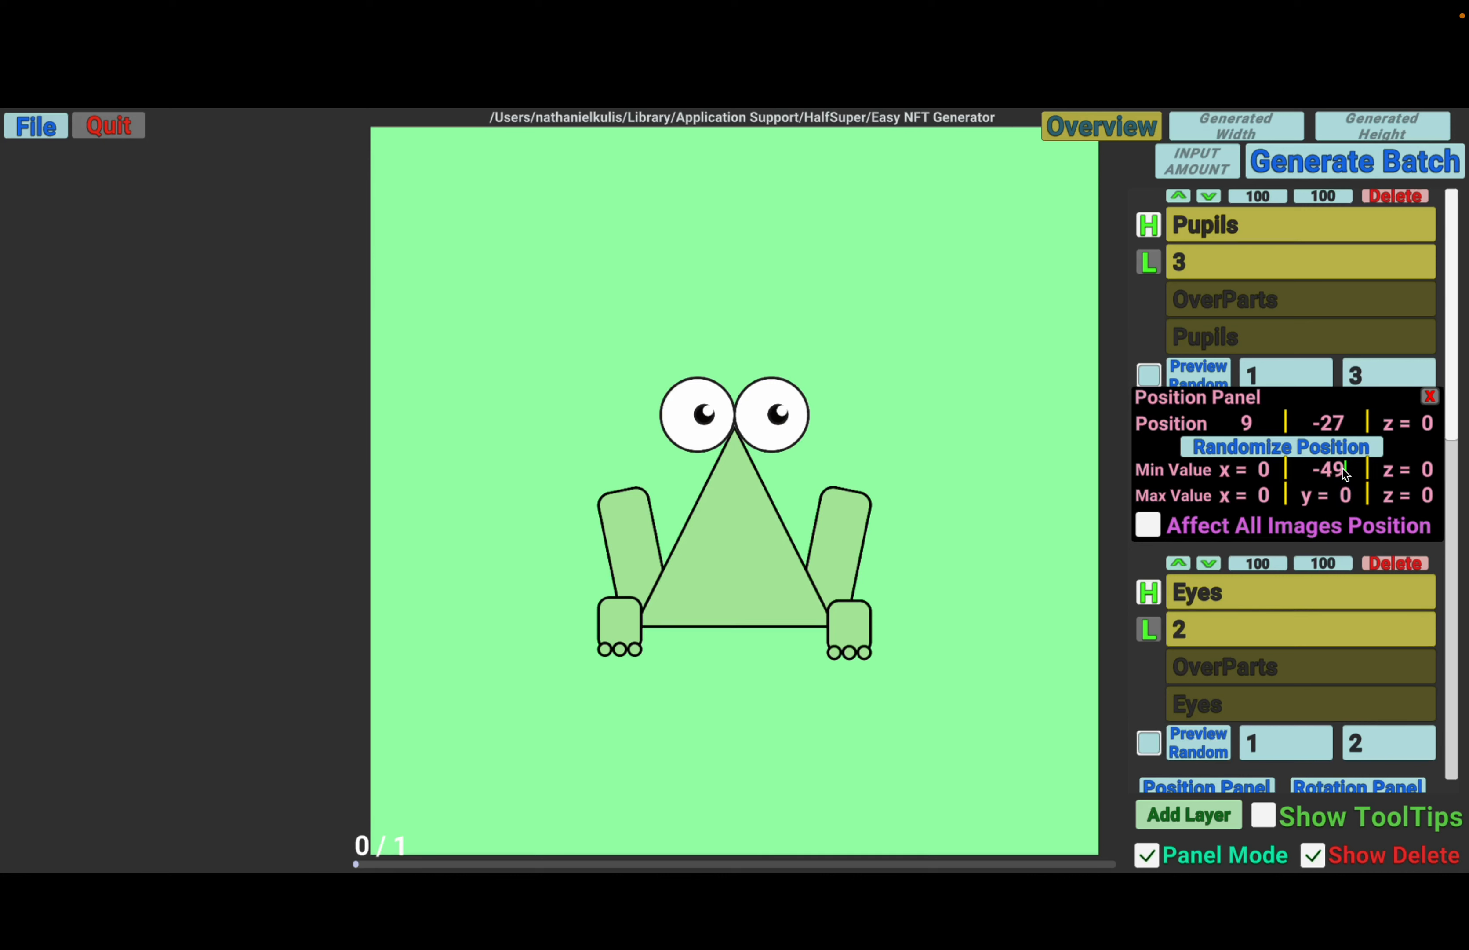
- Set the Pupils layer's position range to minimum x -27 and y -49, and maximum x 27
{"action": "left_click", "coordinate": [1328, 498]}
{"action": "left_click", "coordinate": [1244, 468]}
{"action": "type", "text": "27-"}
{"action": "left_click", "coordinate": [1253, 470]}
{"action": "type", "text": "-27"}
- Randomize the pupils' position repeatedly with a maximum y of -27, and make the range affect all images' position
{"action": "left_click", "coordinate": [1278, 451]}
{"action": "left_click", "coordinate": [1278, 453]}
{"action": "left_click", "coordinate": [1278, 454]}
{"action": "left_click", "coordinate": [1278, 454]}
{"action": "left_click", "coordinate": [1278, 454]}
{"action": "left_click", "coordinate": [1278, 454]}
{"action": "left_click", "coordinate": [1278, 454]}
{"action": "left_click", "coordinate": [1278, 454]}
{"action": "left_click", "coordinate": [1278, 454]}
{"action": "left_click", "coordinate": [1278, 454]}
{"action": "left_click", "coordinate": [1278, 454]}
{"action": "left_click", "coordinate": [1278, 454]}
{"action": "left_click", "coordinate": [1278, 453]}
{"action": "left_click", "coordinate": [1278, 454]}
{"action": "left_click", "coordinate": [1278, 454]}
{"action": "left_click", "coordinate": [1278, 454]}
{"action": "left_click", "coordinate": [1278, 454]}
{"action": "left_click", "coordinate": [1278, 453]}
{"action": "left_click", "coordinate": [1278, 454]}
{"action": "left_click", "coordinate": [1278, 453]}
{"action": "left_click", "coordinate": [1278, 454]}
{"action": "left_click", "coordinate": [1278, 454]}
{"action": "left_click", "coordinate": [1278, 453]}
{"action": "left_click", "coordinate": [1278, 453]}
{"action": "left_click", "coordinate": [1278, 454]}
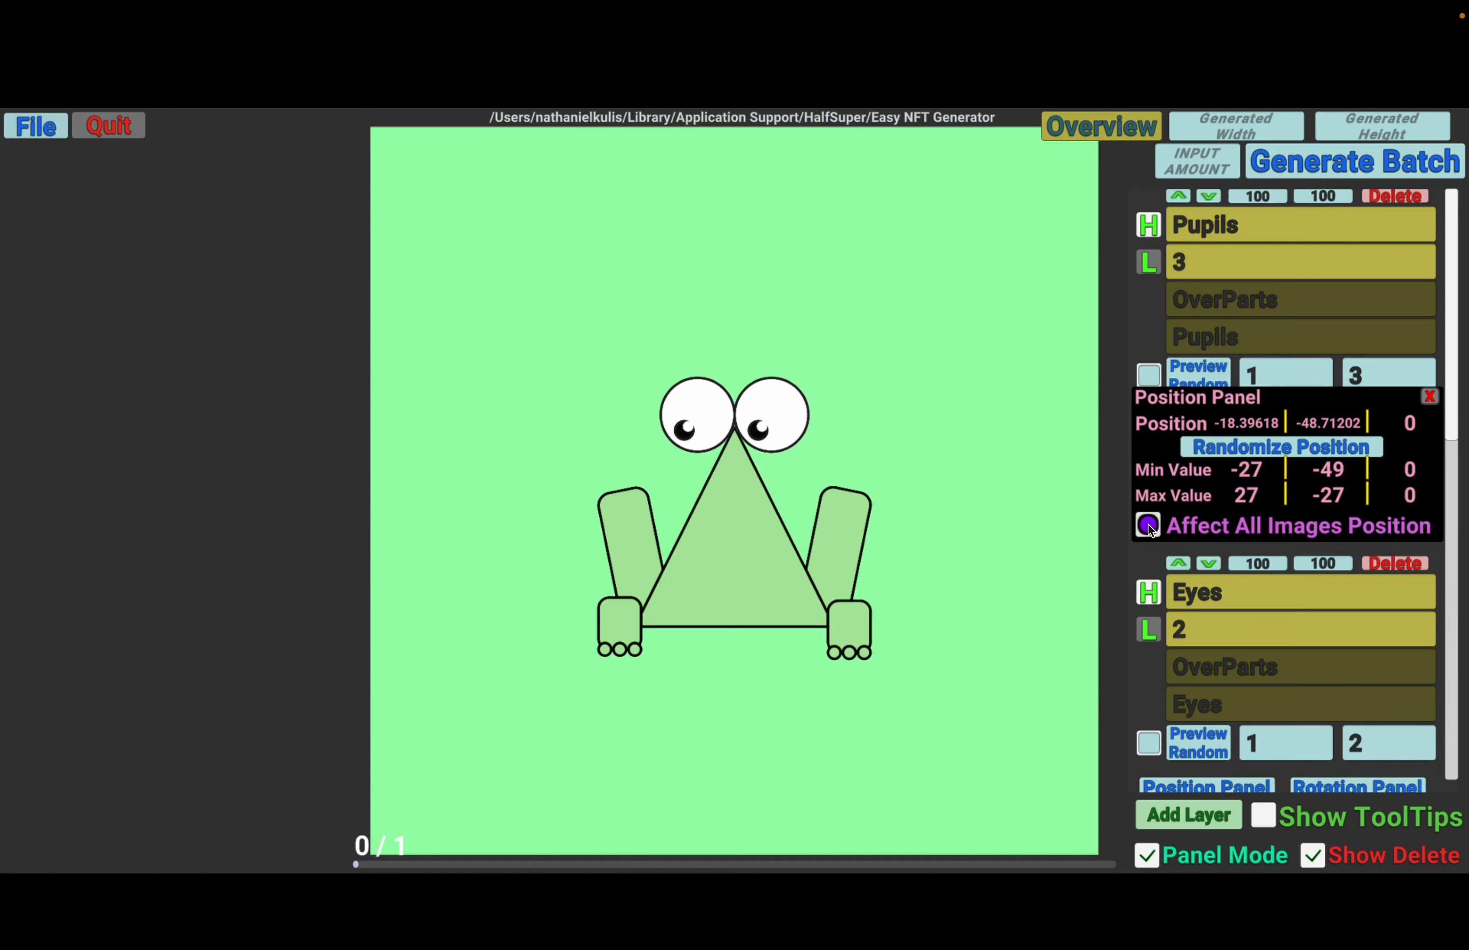
{"action": "left_click", "coordinate": [1431, 396]}
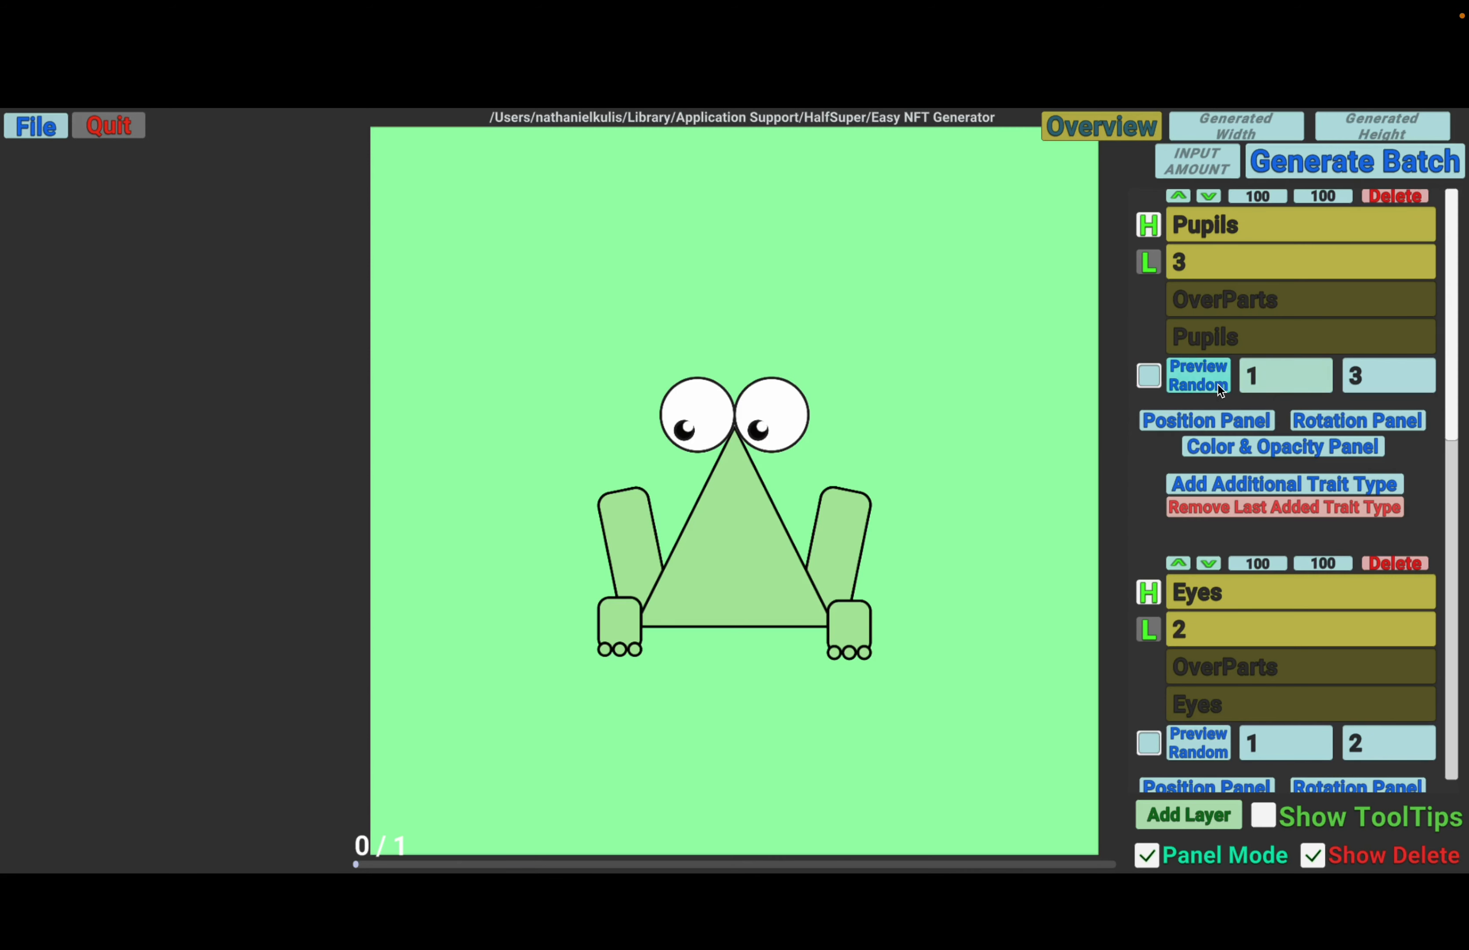
- Preview random variants of the Pupils layer to check their changing style and position
{"action": "left_click", "coordinate": [1195, 380]}
{"action": "left_click", "coordinate": [1194, 380]}
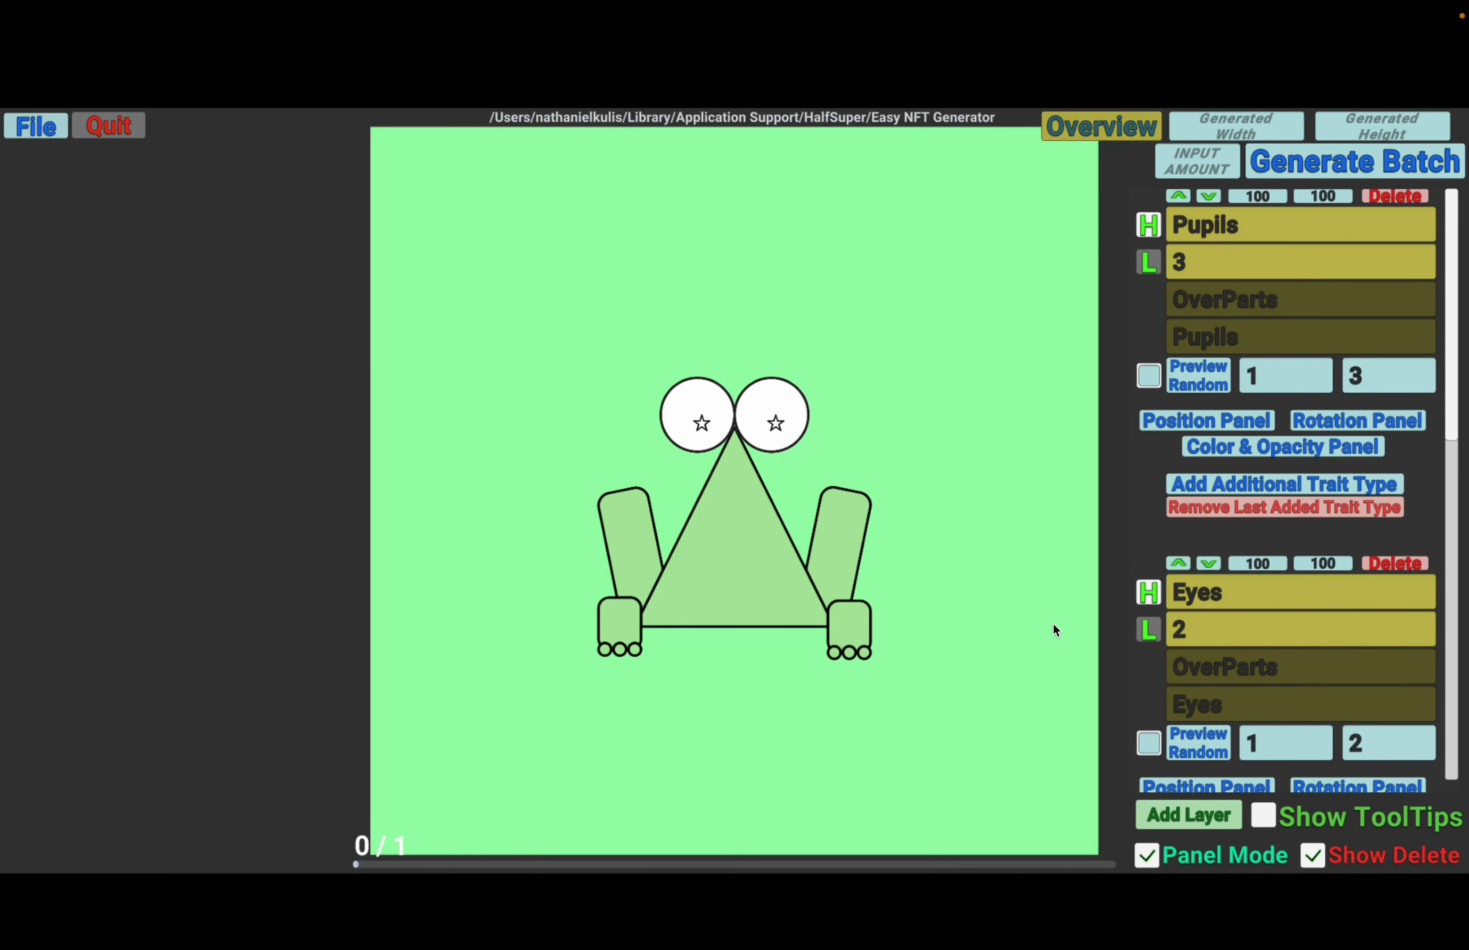
- Set the batch amount to 10 and generate the batch of images
{"action": "scroll", "coordinate": [1129, 510], "scroll_direction": "down", "scroll_amount": 2}
{"action": "scroll", "coordinate": [1128, 510], "scroll_direction": "down", "scroll_amount": 5}
{"action": "scroll", "coordinate": [1126, 500], "scroll_direction": "up", "scroll_amount": 6}
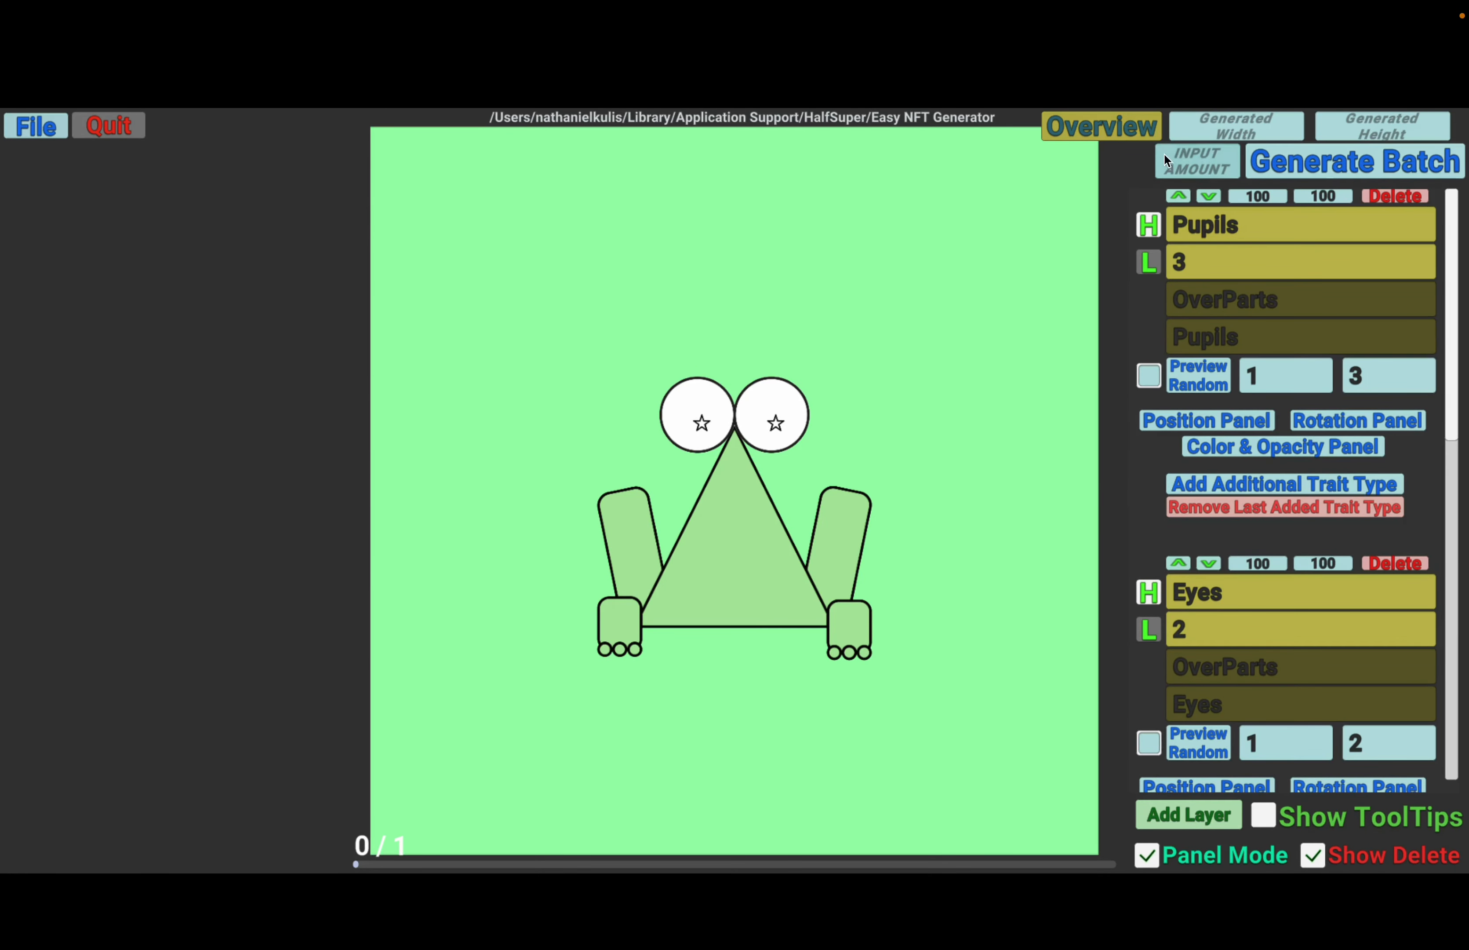
{"action": "left_click", "coordinate": [1203, 168]}
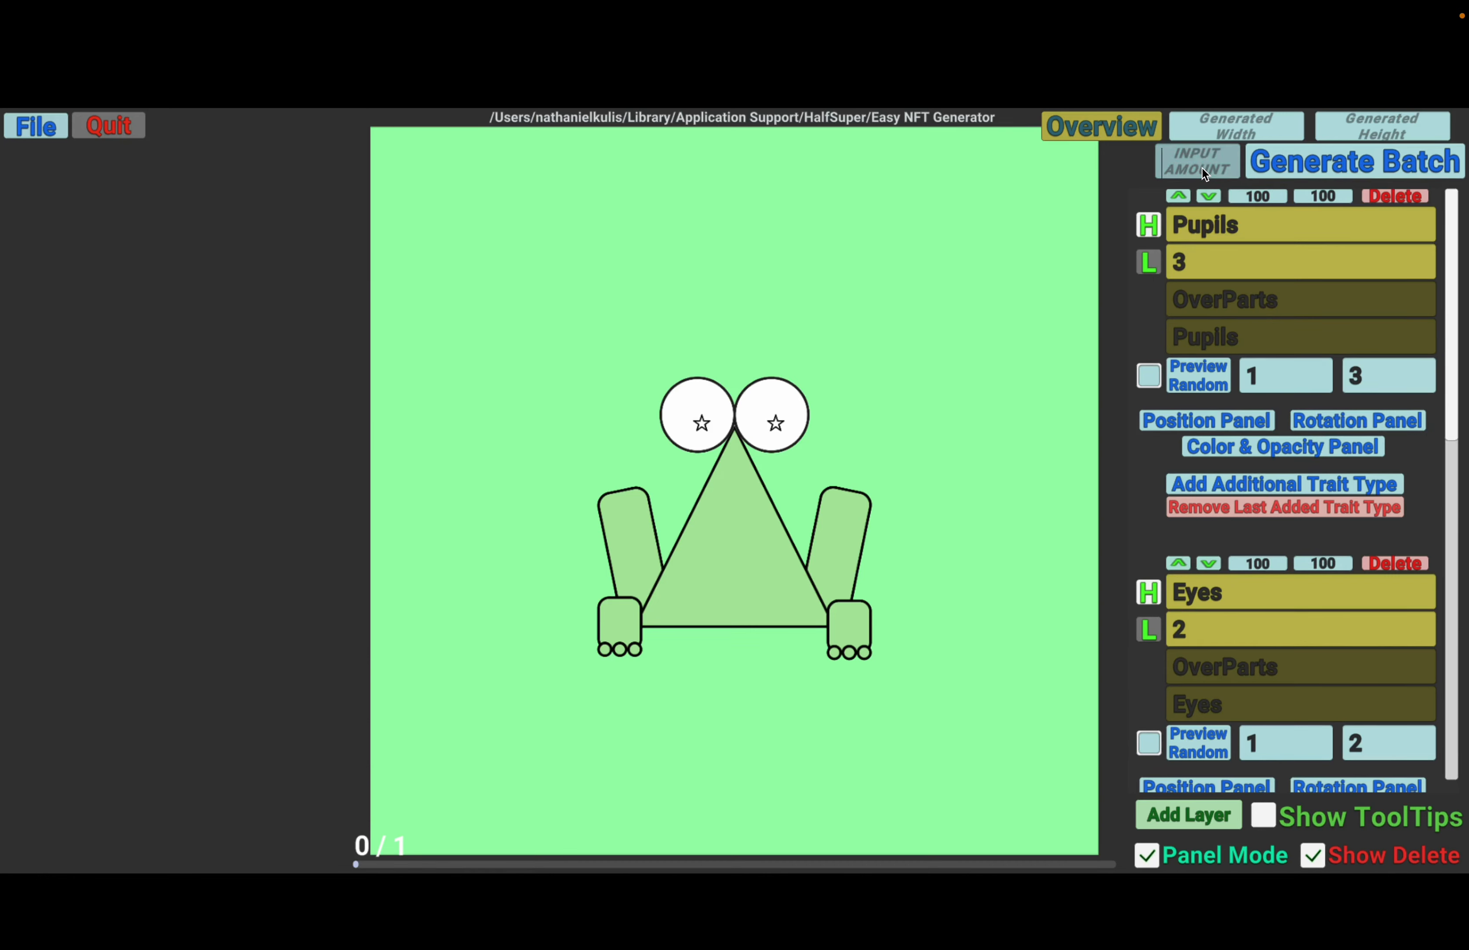
{"action": "type", "text": "10"}
{"action": "scroll", "coordinate": [1262, 547], "scroll_direction": "down", "scroll_amount": 1}
{"action": "scroll", "coordinate": [1158, 446], "scroll_direction": "up", "scroll_amount": 5}
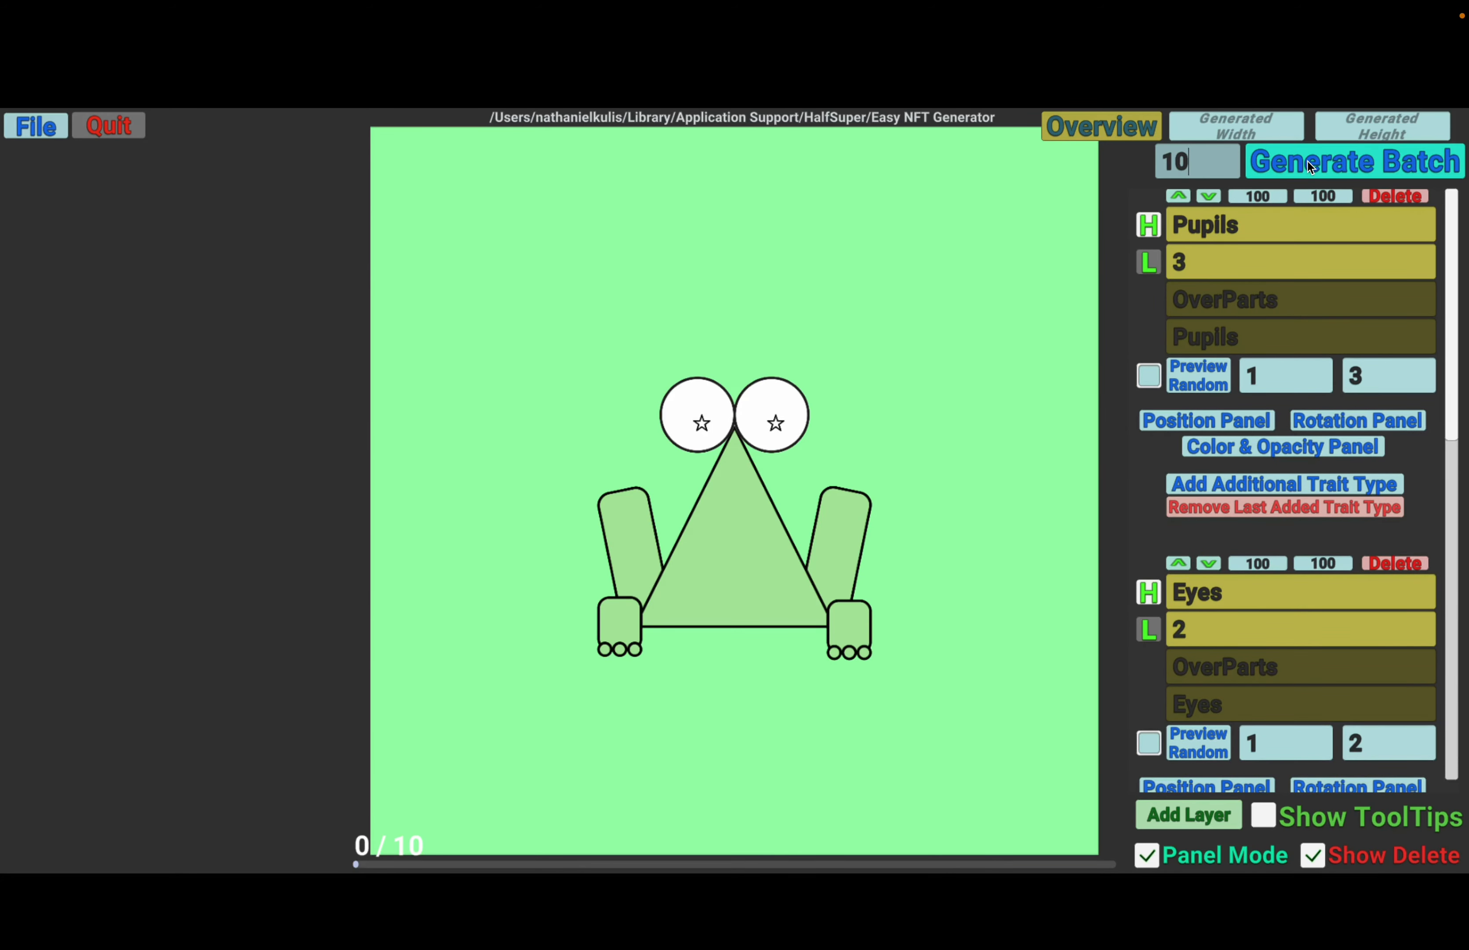
{"action": "left_click", "coordinate": [1307, 162]}
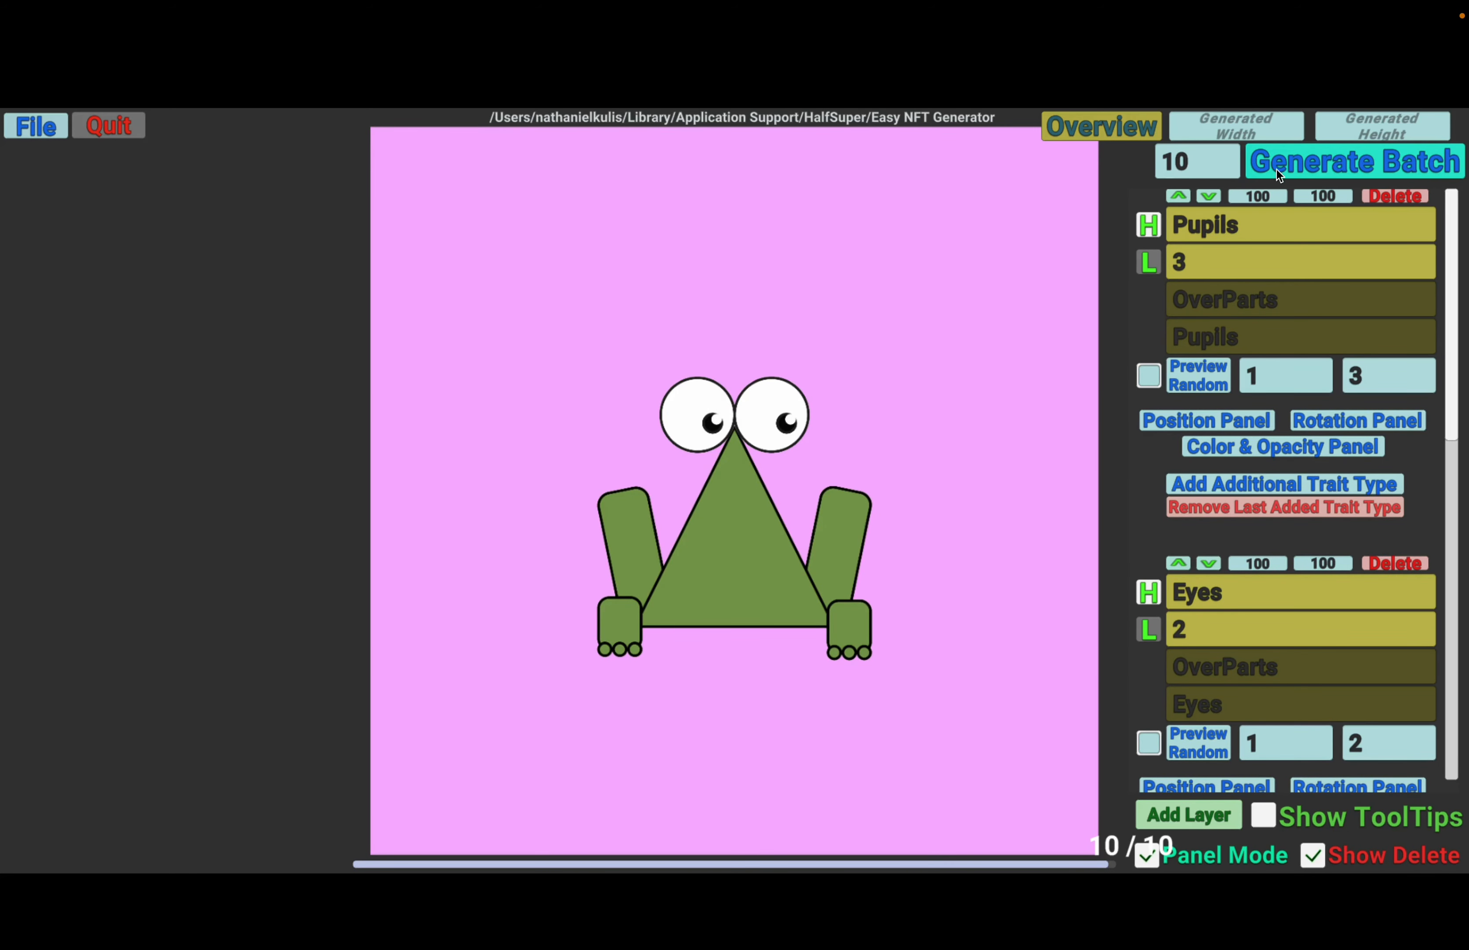
- Open the created path's folder and view 1.png through 10.png from _CreatedAssets together in Preview
{"action": "left_click", "coordinate": [39, 130]}
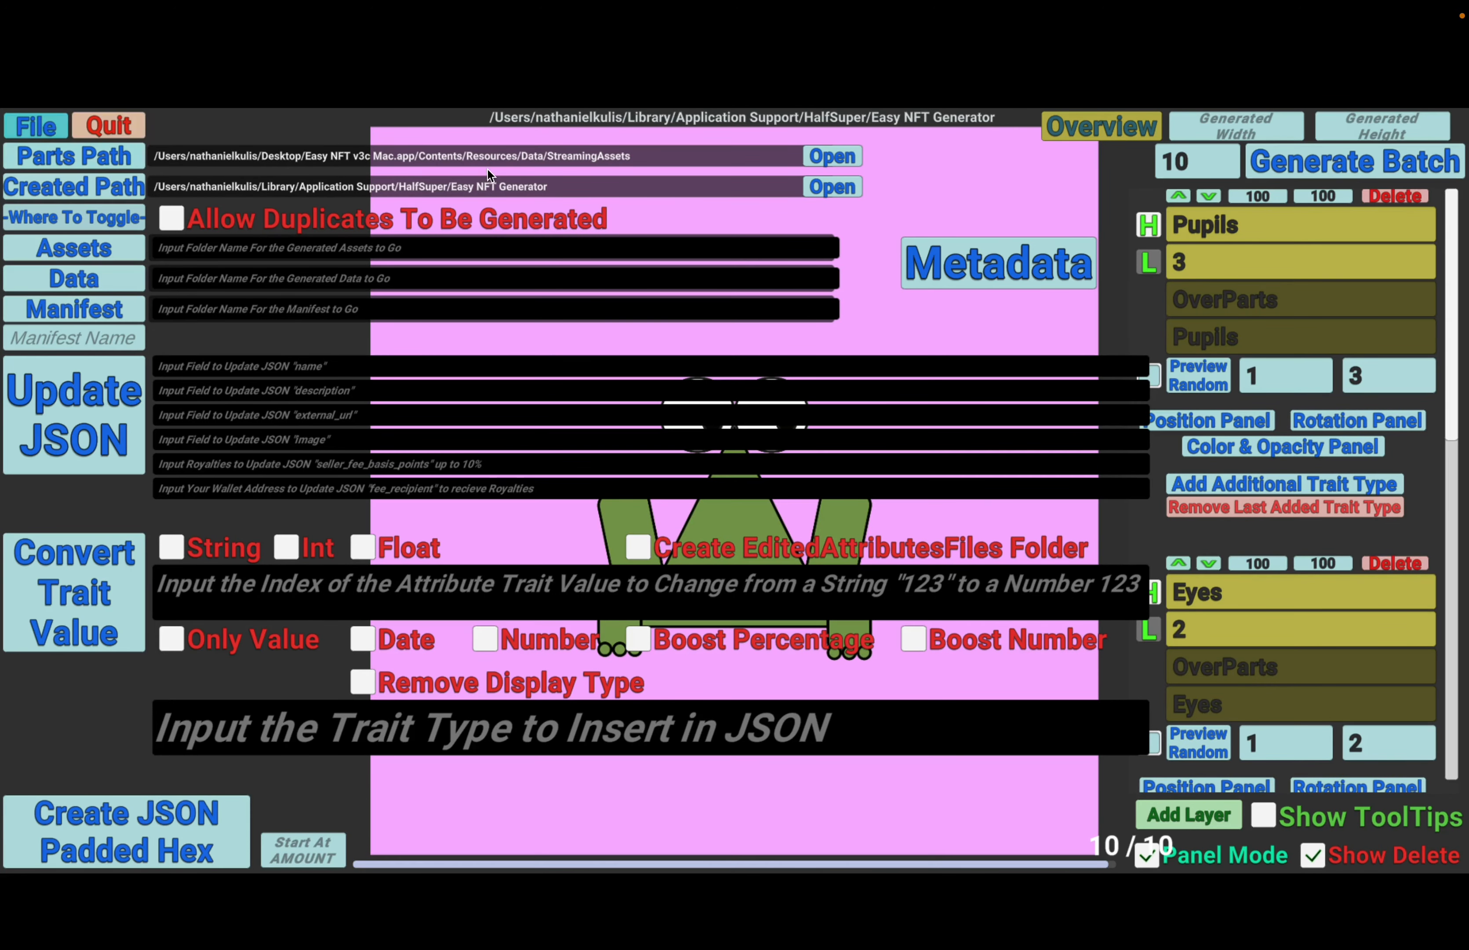
{"action": "left_click", "coordinate": [822, 190]}
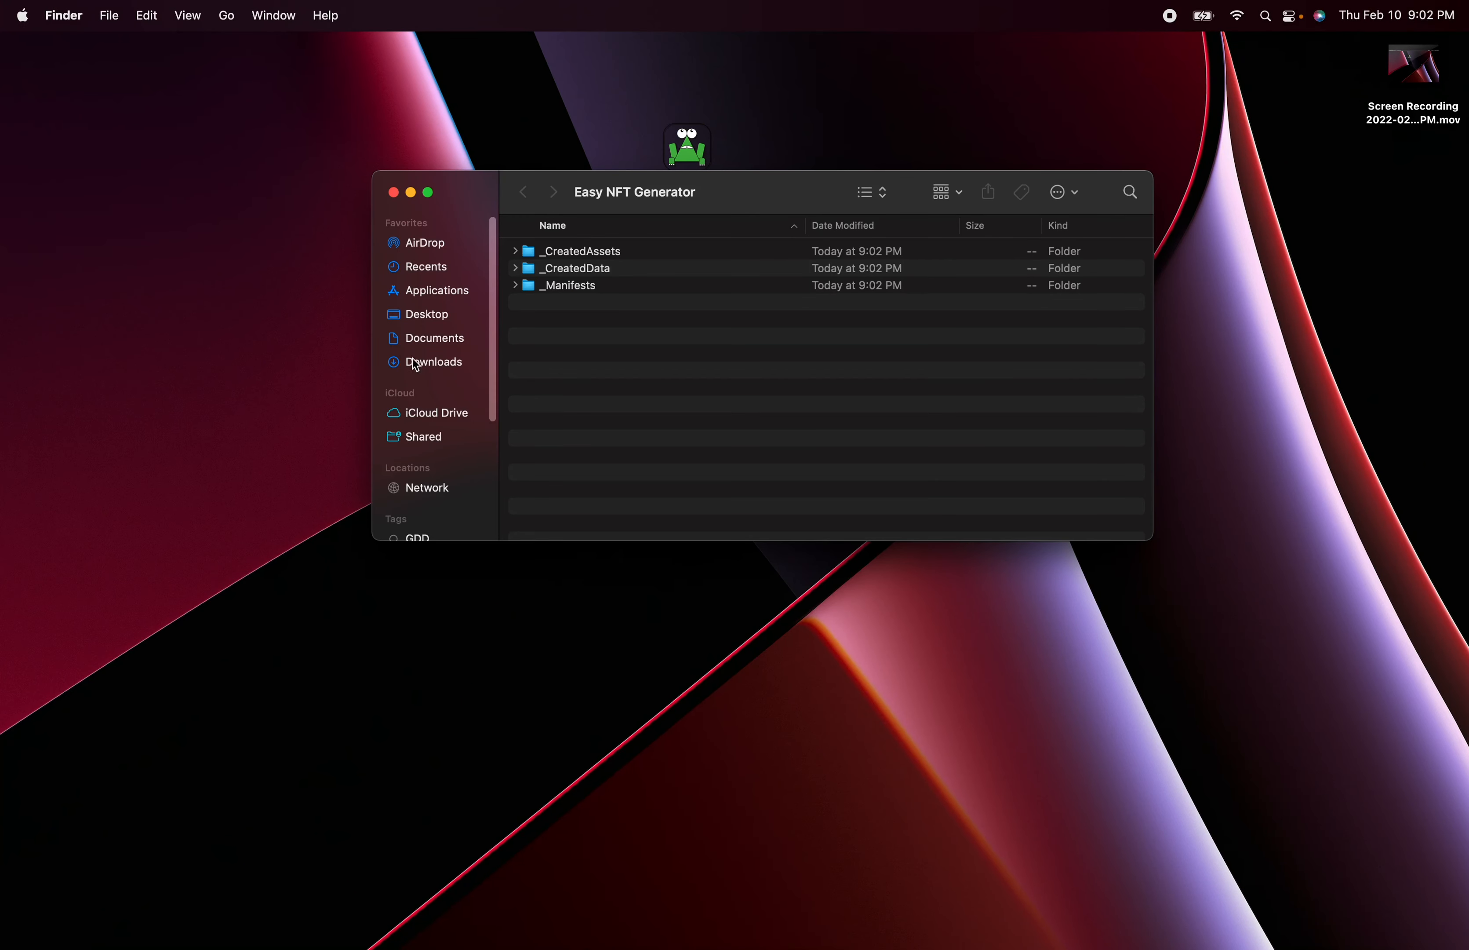
{"action": "left_click", "coordinate": [515, 251]}
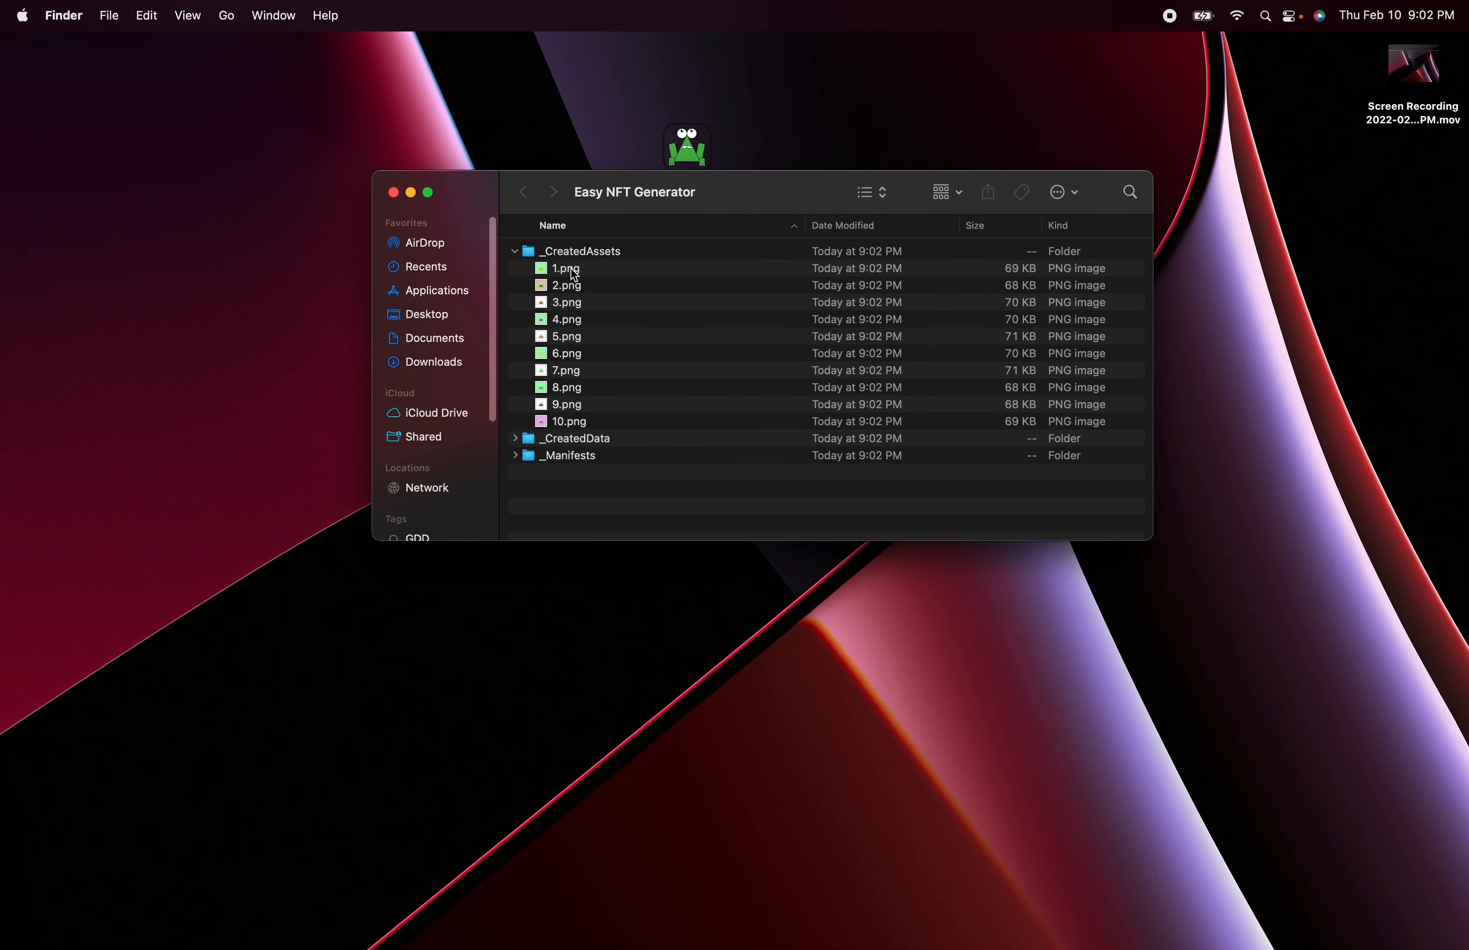
{"action": "left_click", "coordinate": [575, 275]}
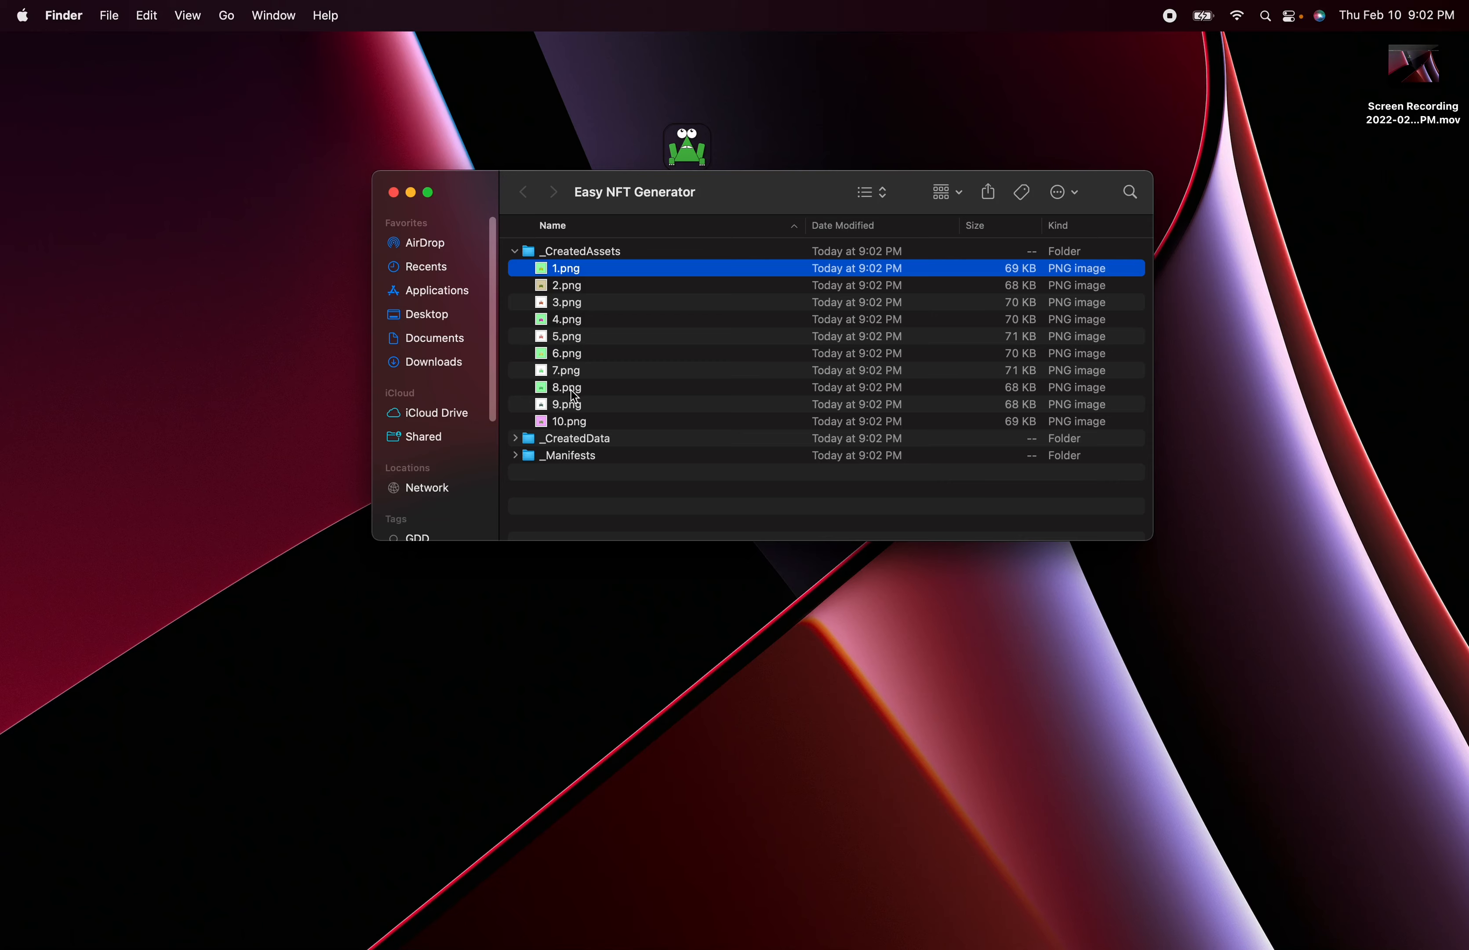
{"action": "left_click", "coordinate": [579, 424], "text": "shift"}
{"action": "right_click", "coordinate": [584, 279]}
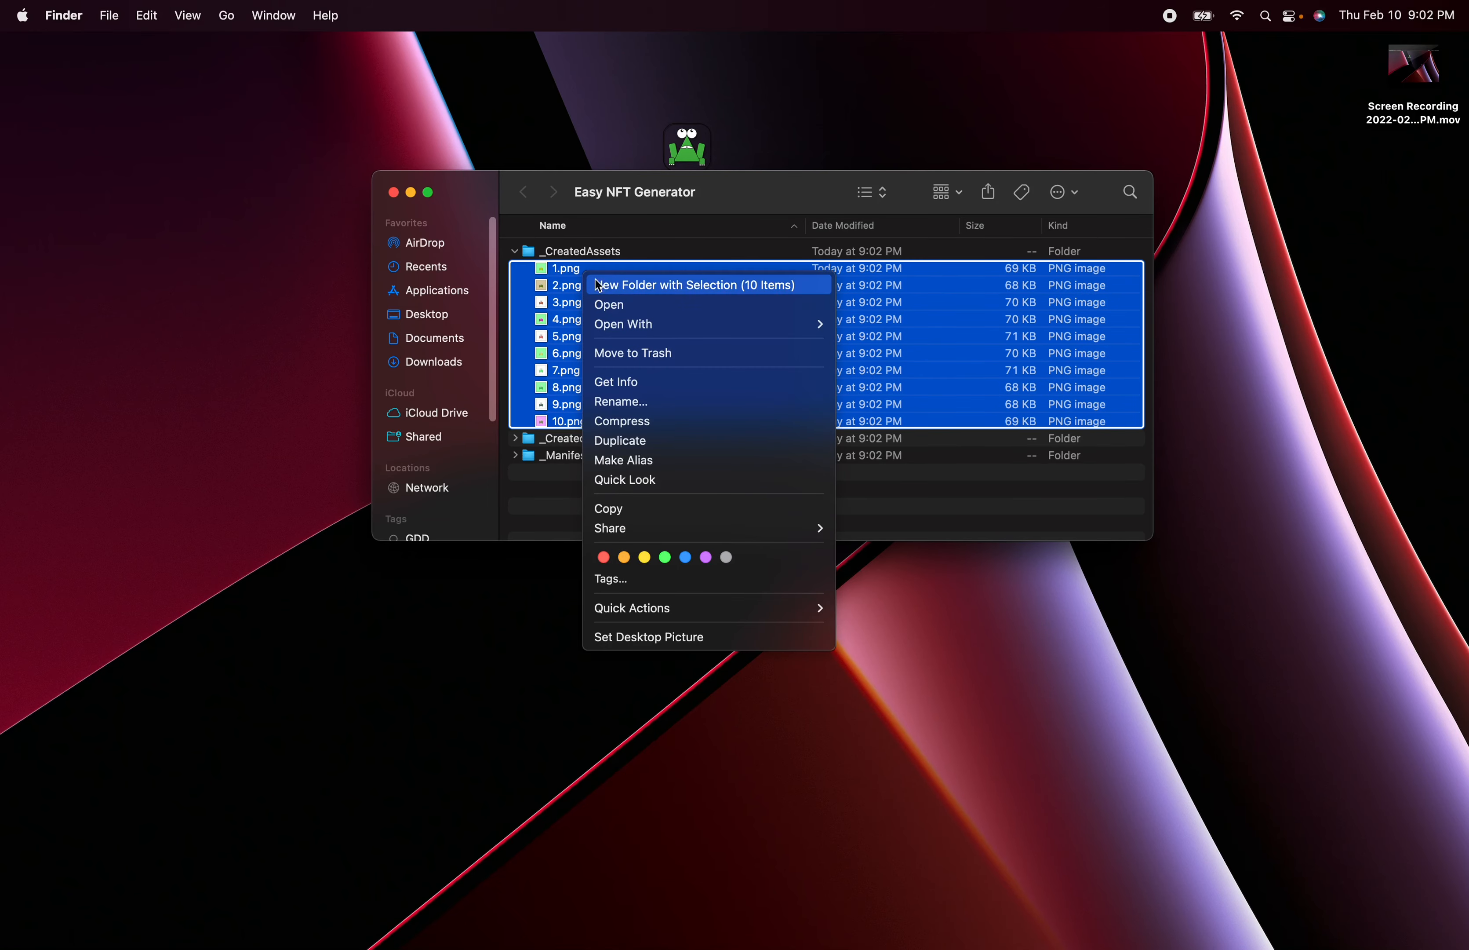
{"action": "left_click", "coordinate": [622, 305]}
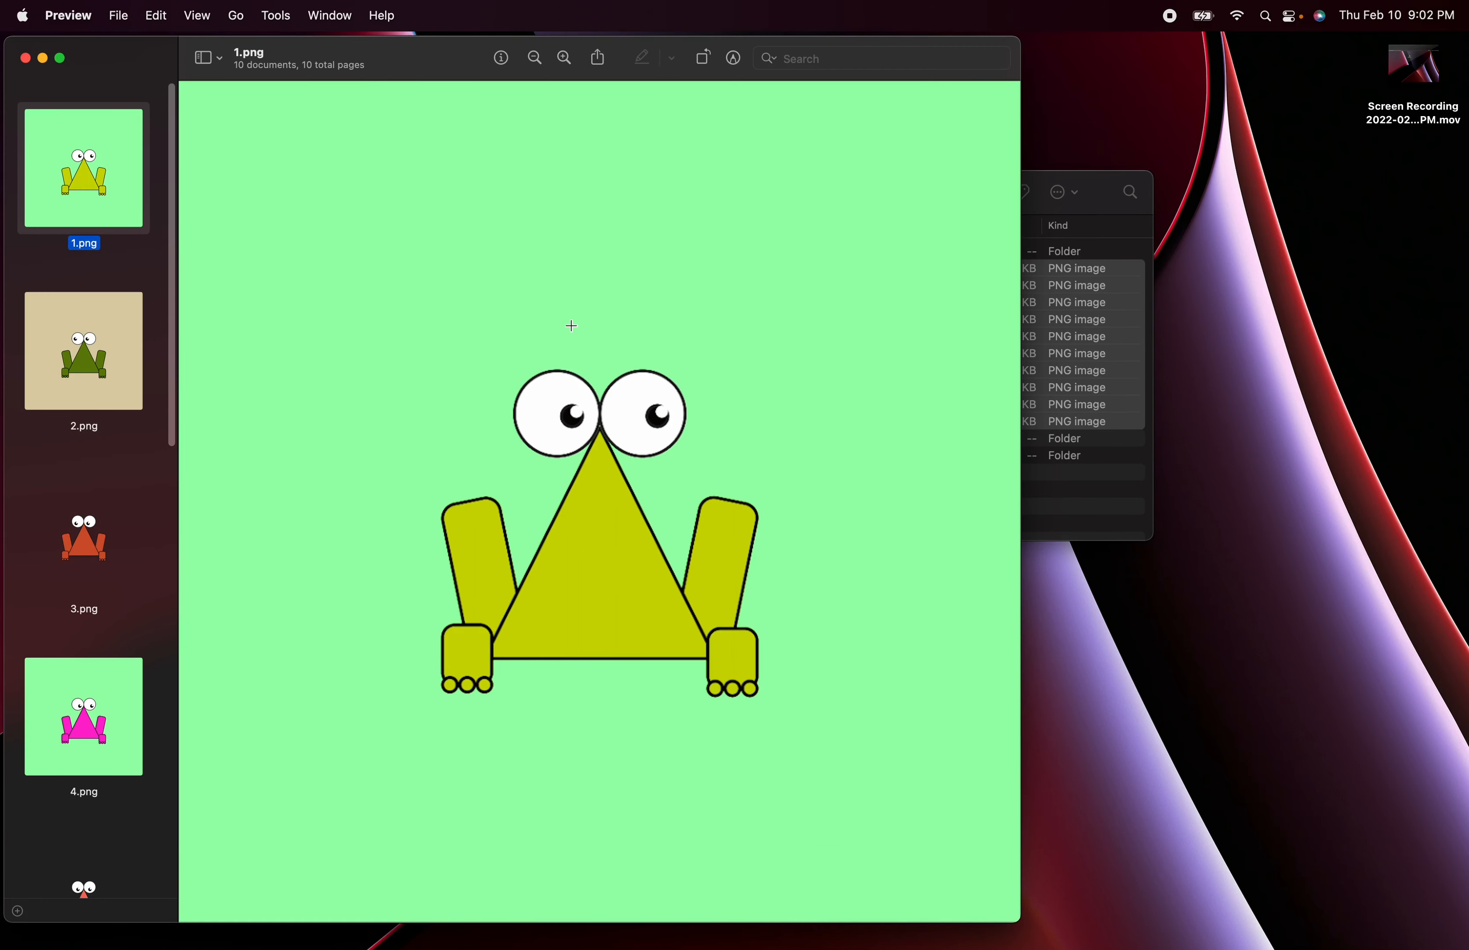
- Look through the generated images up to 10.png and close the image viewer
{"action": "key", "text": "Down"}
{"action": "key", "text": "Down"}
{"action": "key", "text": "Down"}
{"action": "key", "text": "Down"}
{"action": "key", "text": "Down"}
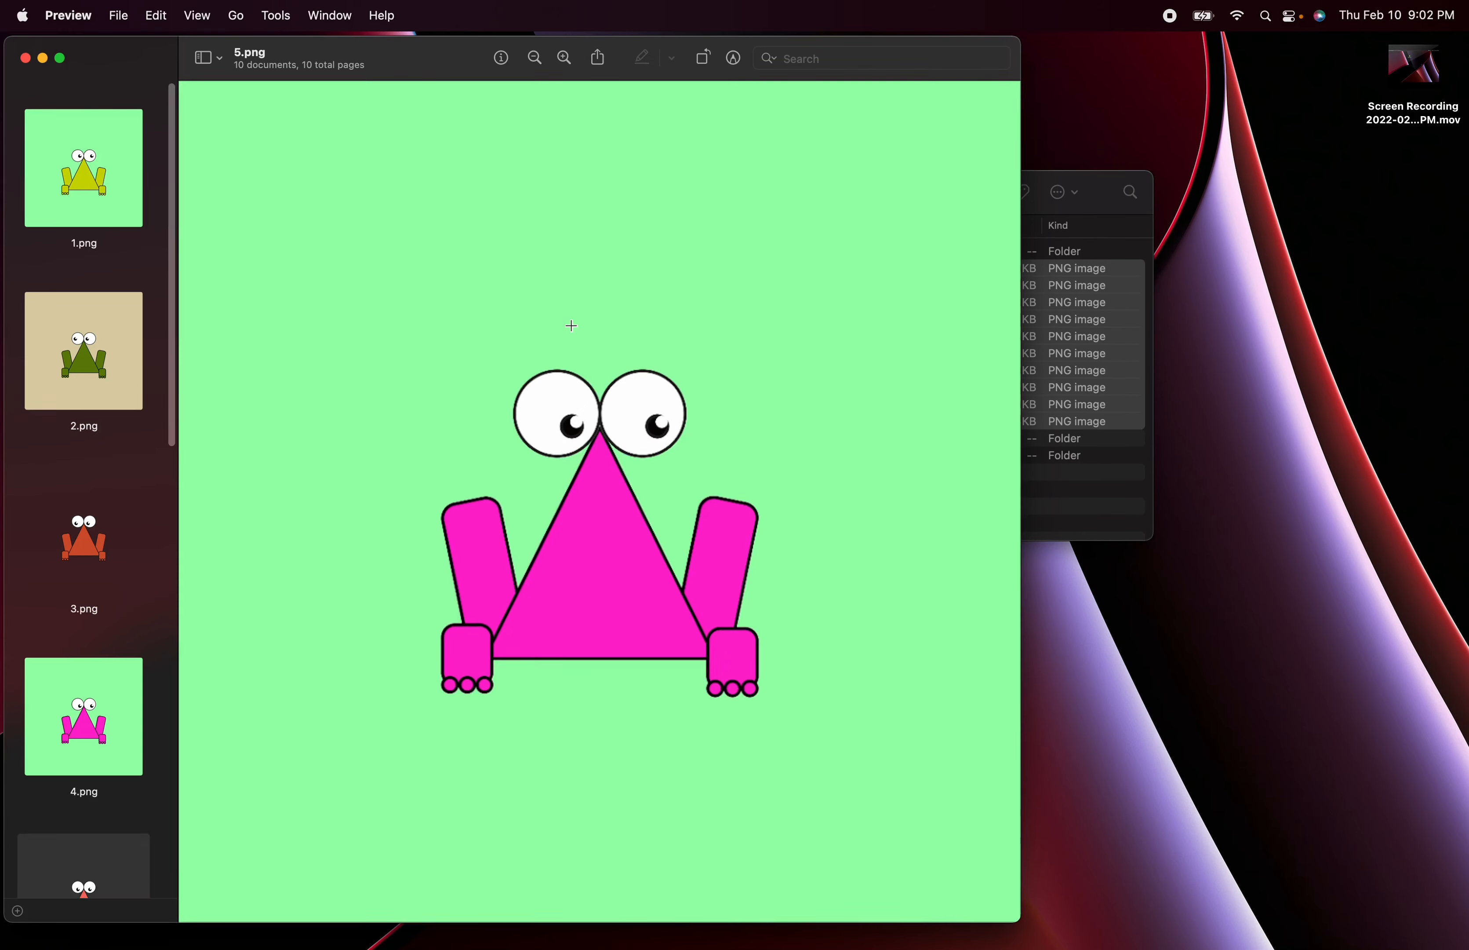
{"action": "key", "text": "Down"}
{"action": "key", "text": "Down"}
{"action": "key", "text": "Down"}
{"action": "key", "text": "Down"}
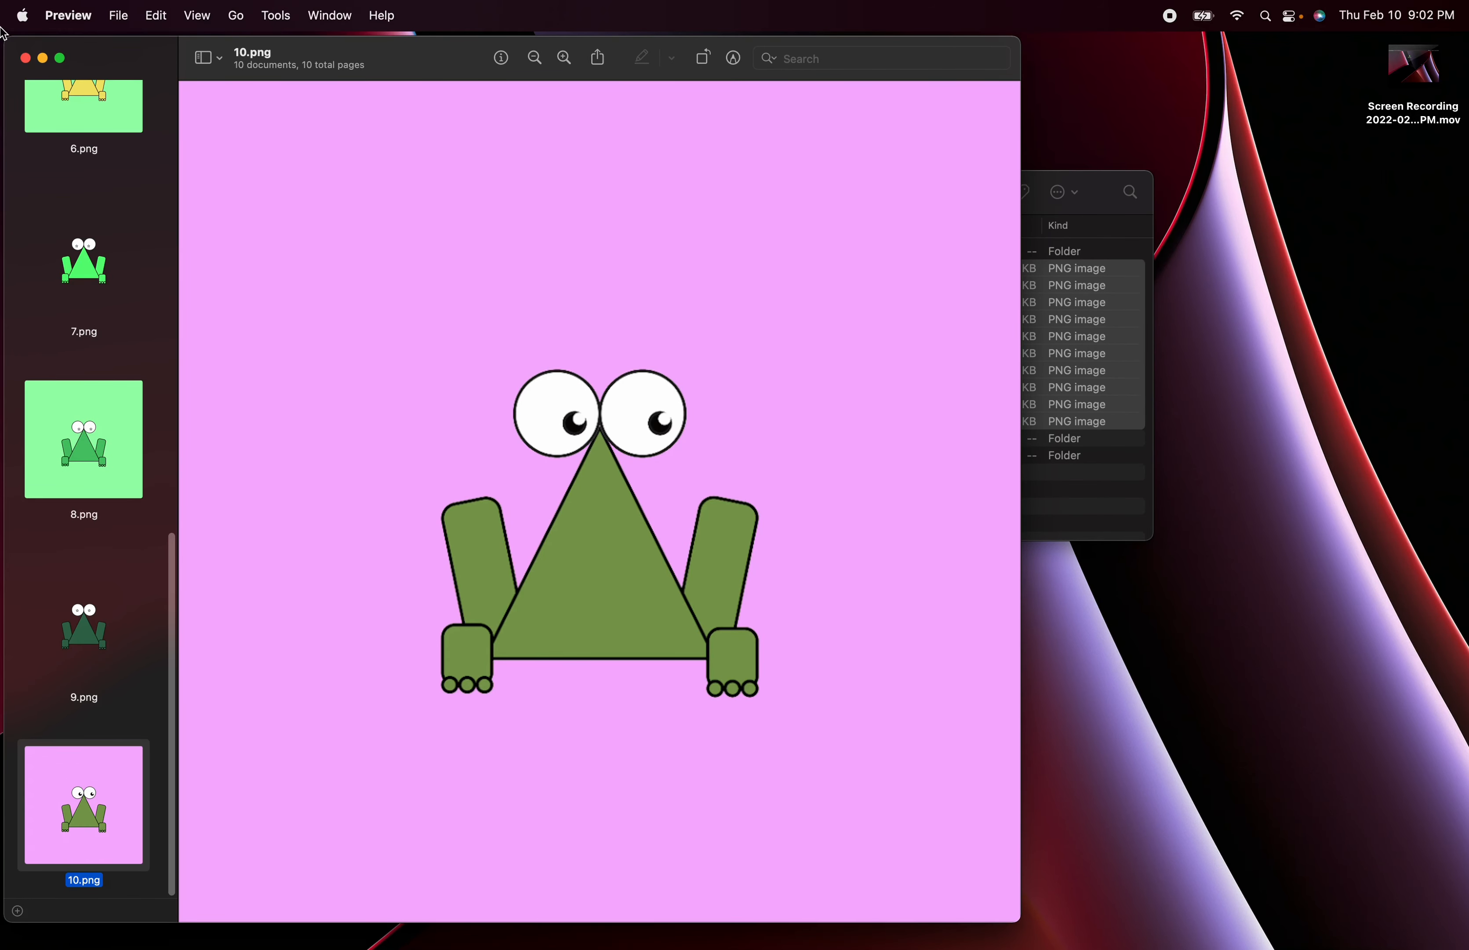
{"action": "left_click", "coordinate": [24, 57]}
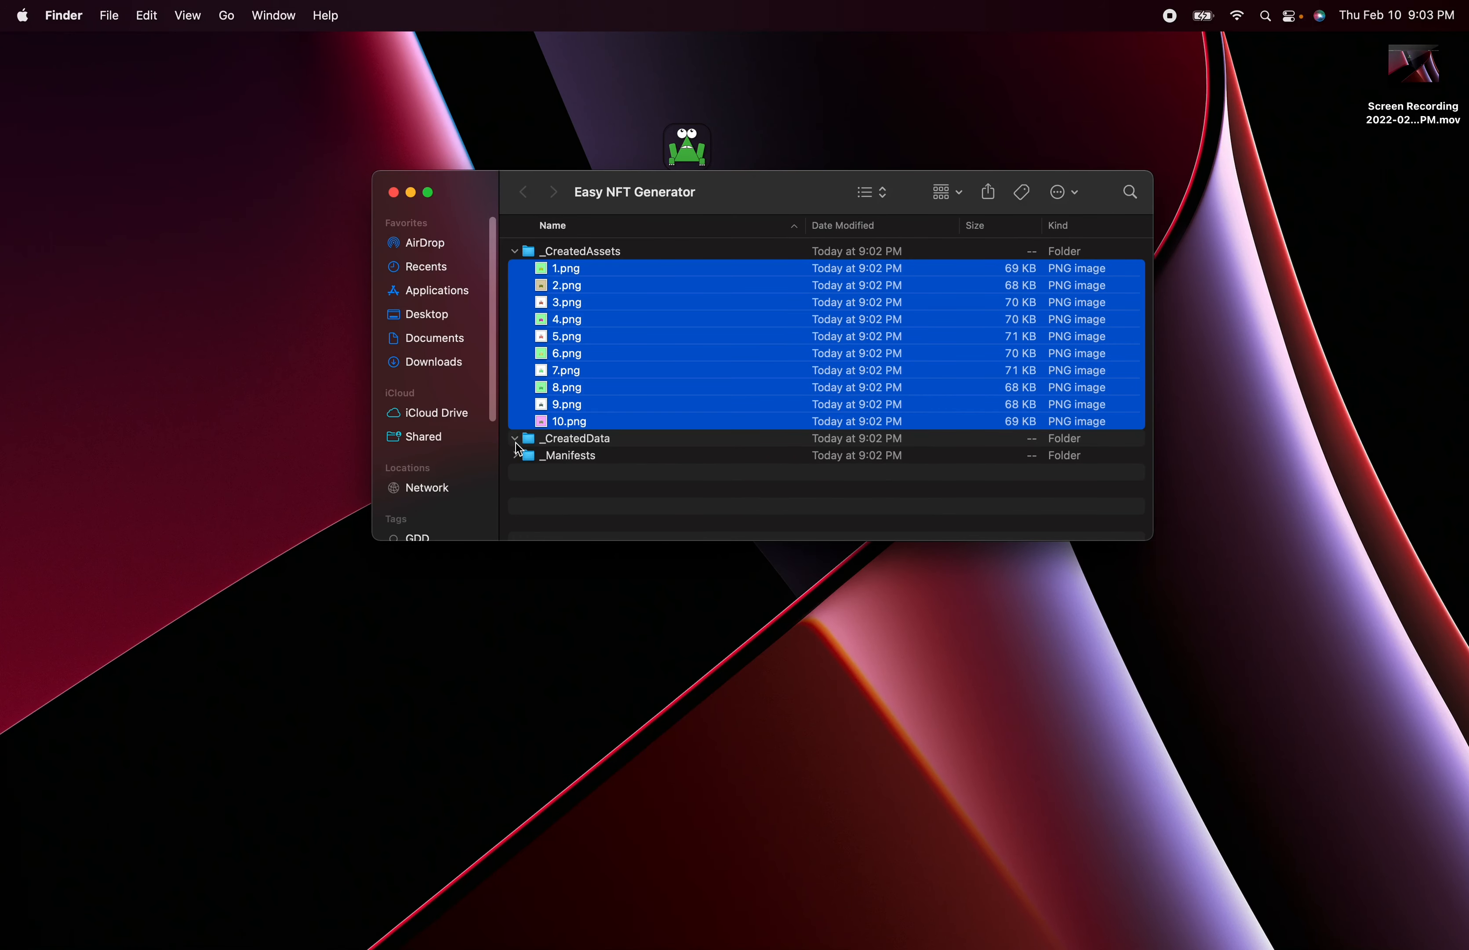
- Read 1.json in the _CreatedData folder, close the file and folder windows, and return to Easy NFT Generator
{"action": "left_click", "coordinate": [514, 439]}
{"action": "double_click", "coordinate": [568, 456]}
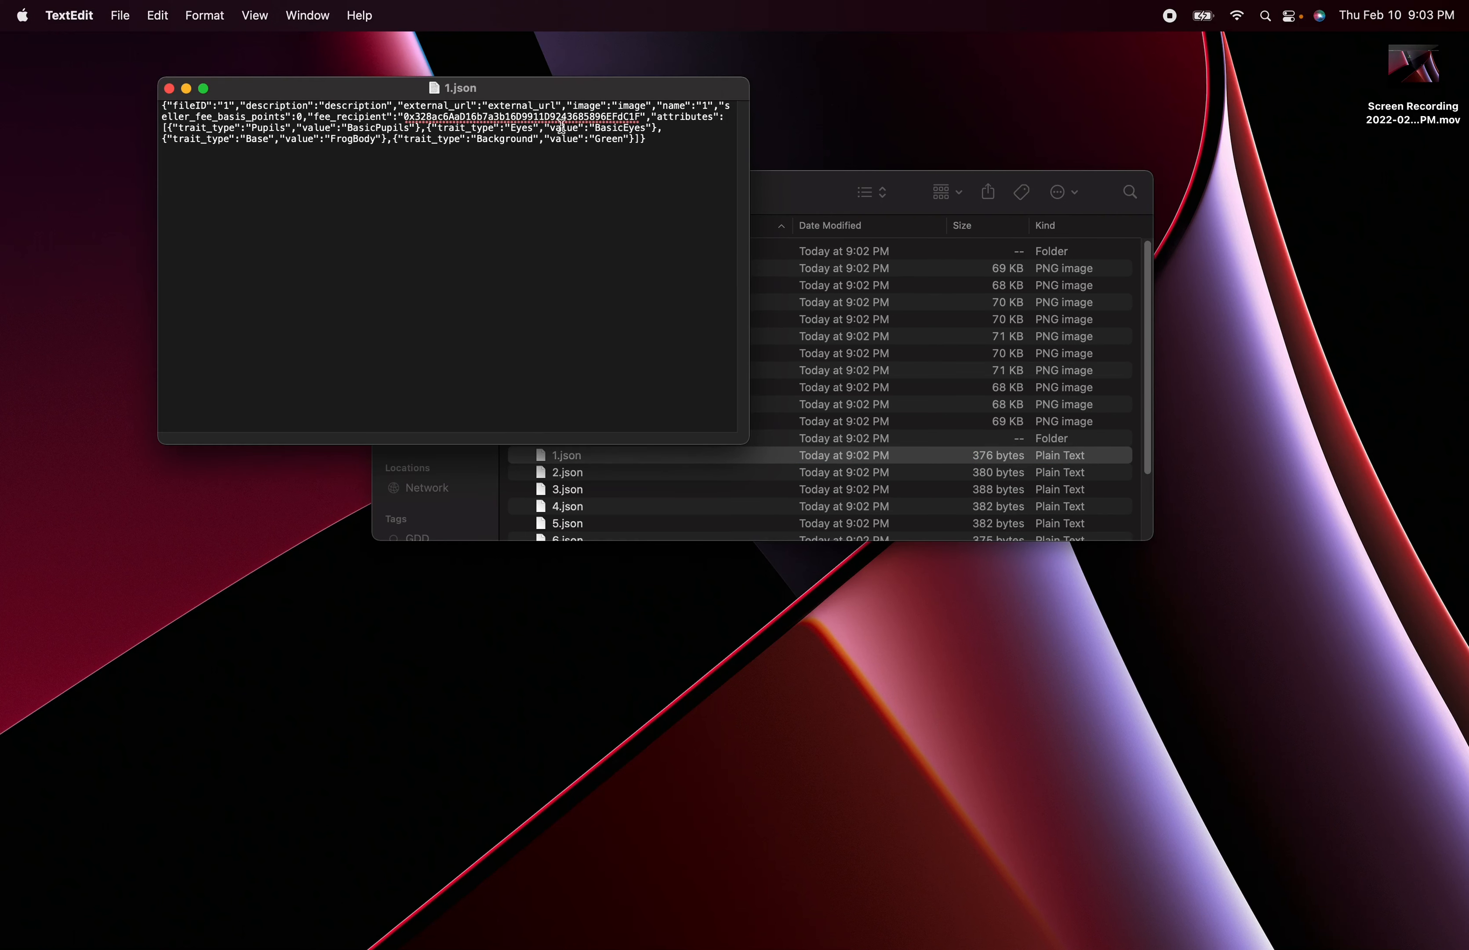
{"action": "left_click", "coordinate": [169, 90]}
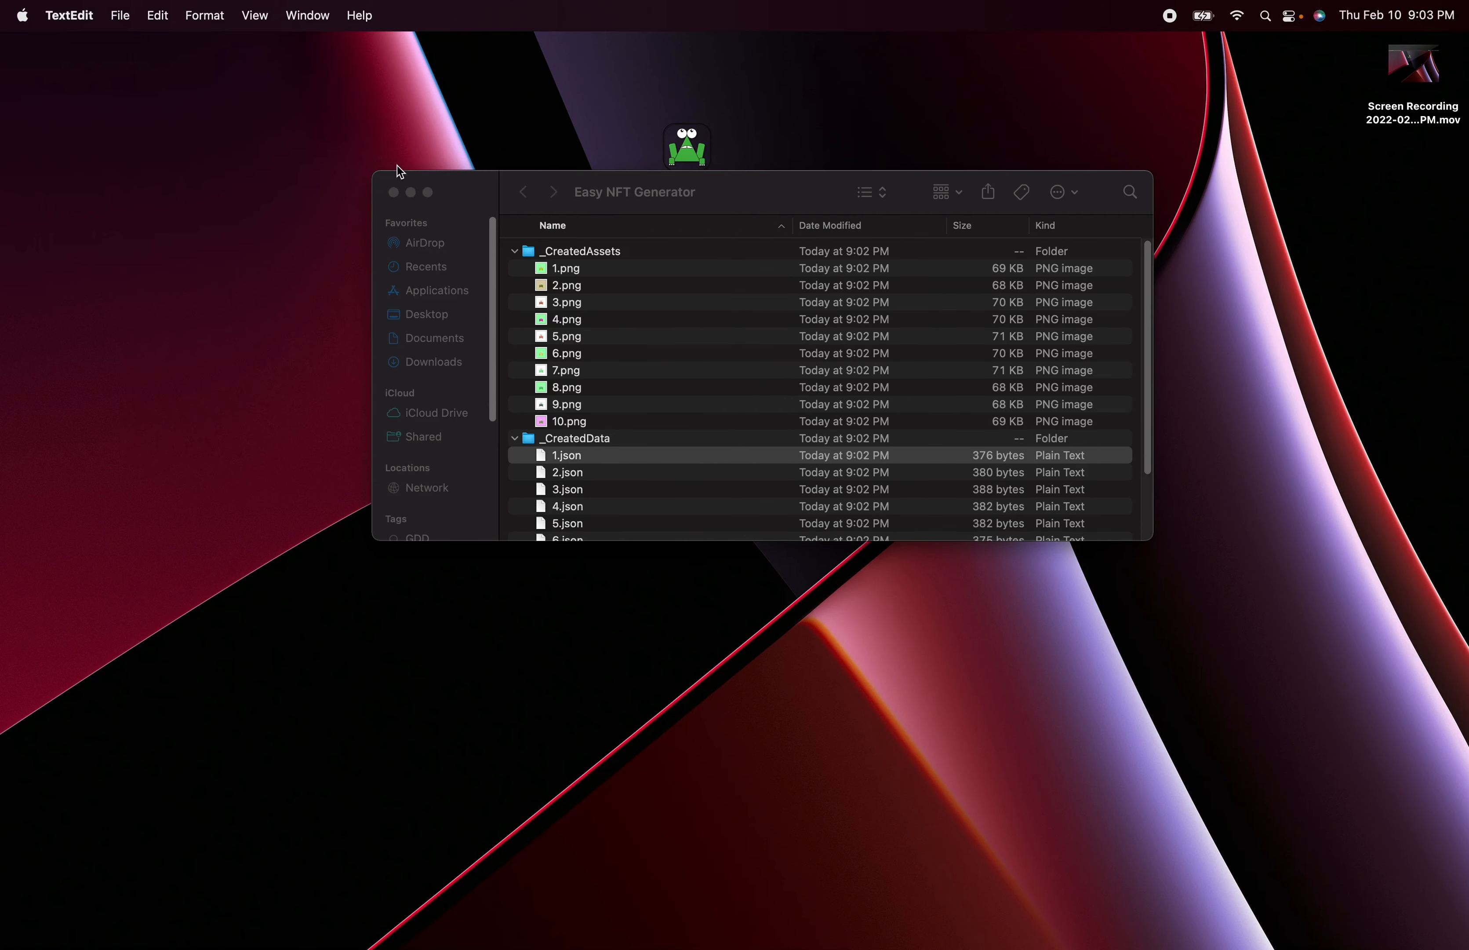
{"action": "left_click", "coordinate": [393, 192]}
{"action": "left_click", "coordinate": [7, 558]}
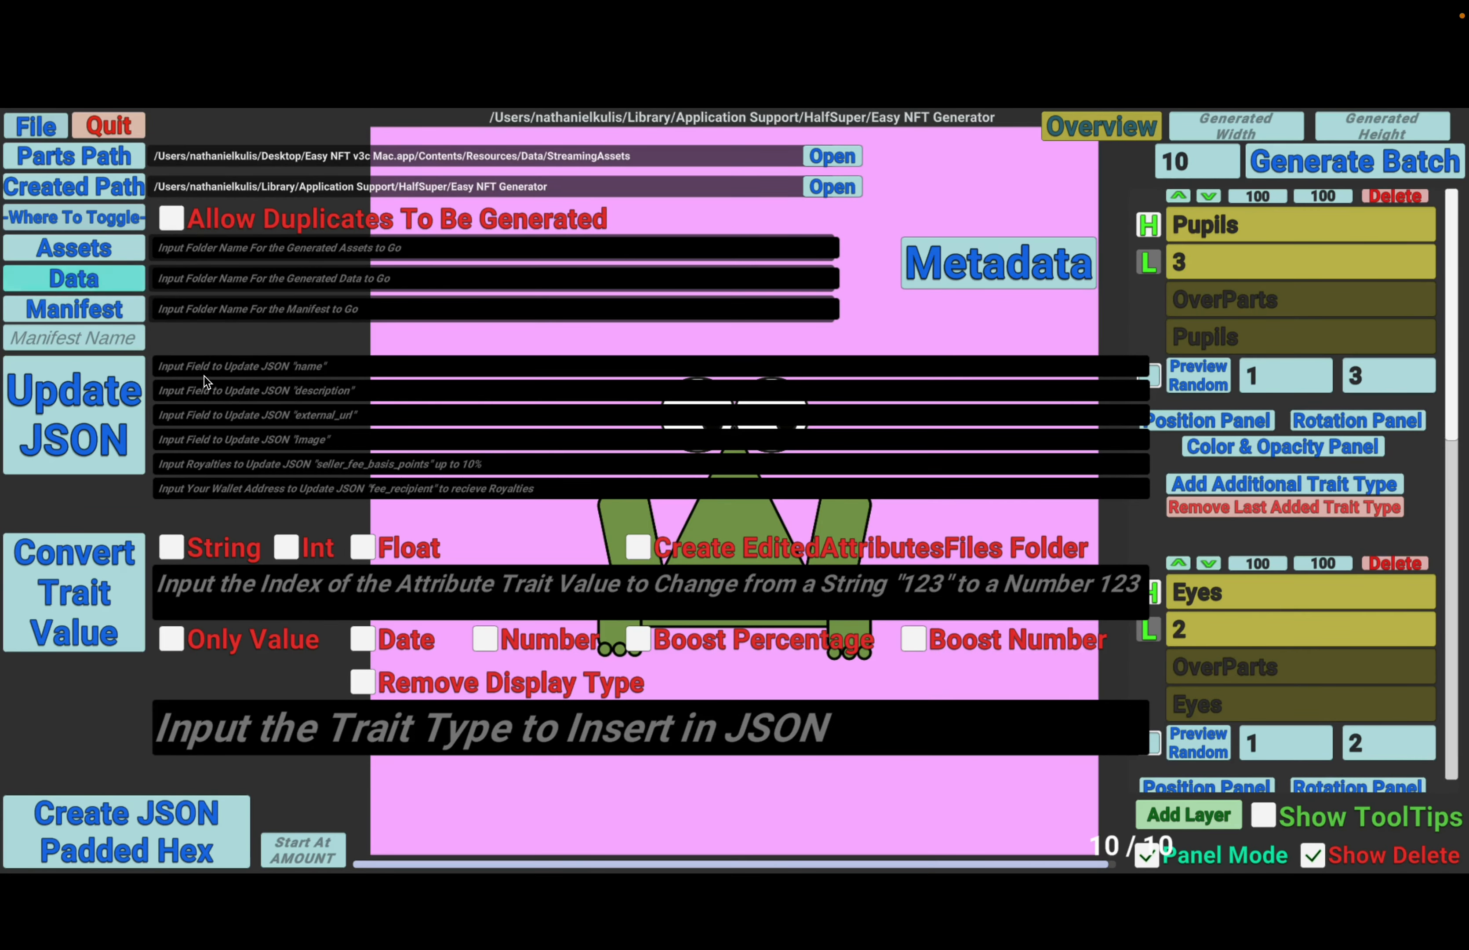
- Set the data path to the _CreatedData folder and the JSON name to "Tutorial Frogs"
{"action": "left_click", "coordinate": [246, 371]}
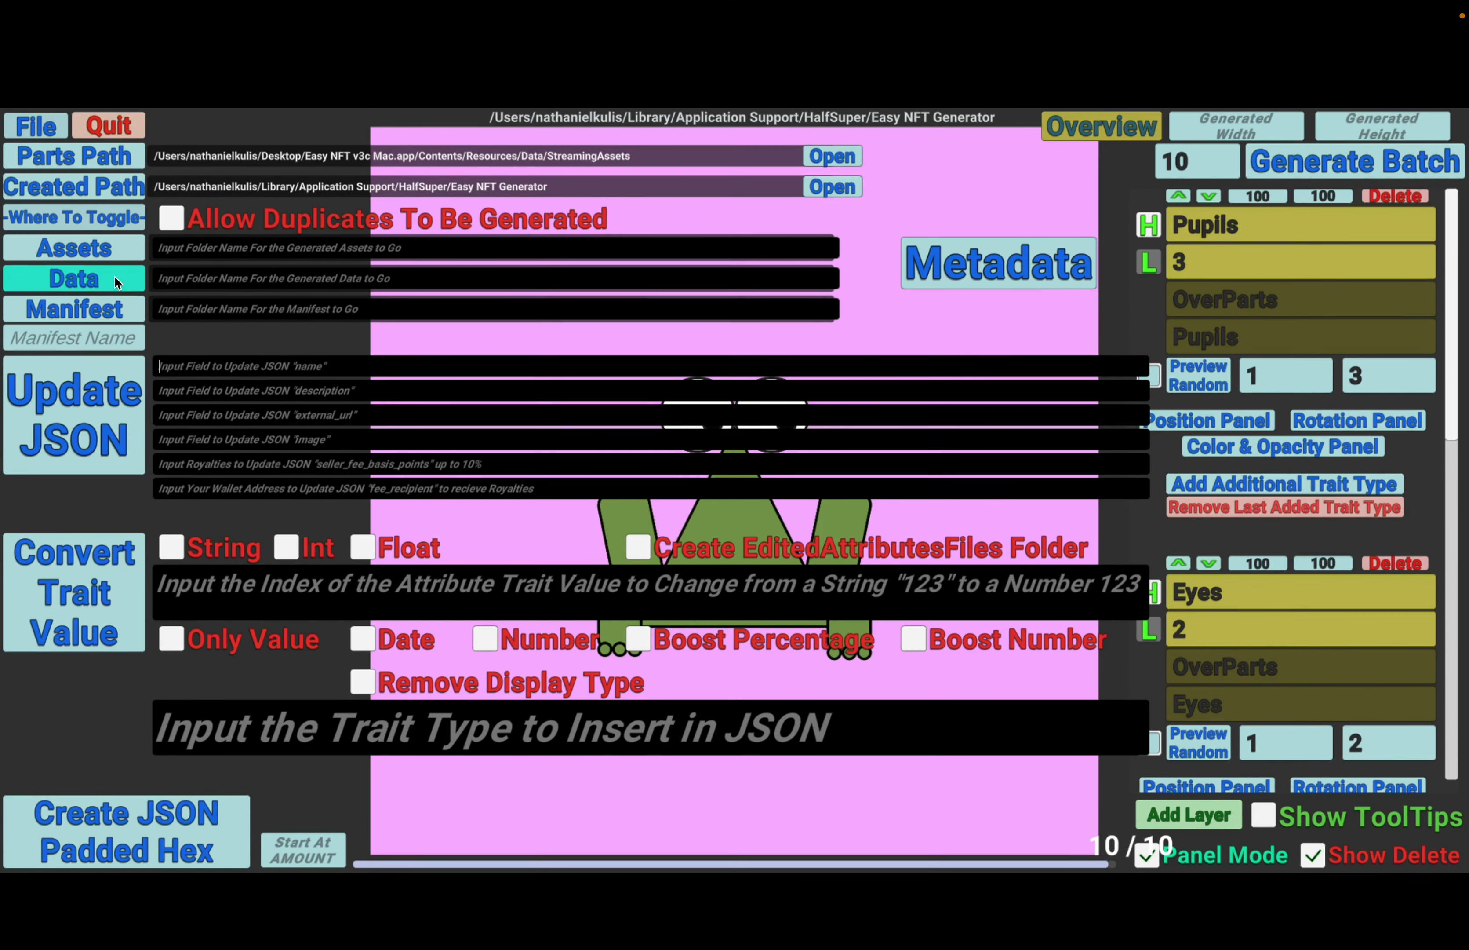
{"action": "left_click", "coordinate": [45, 275]}
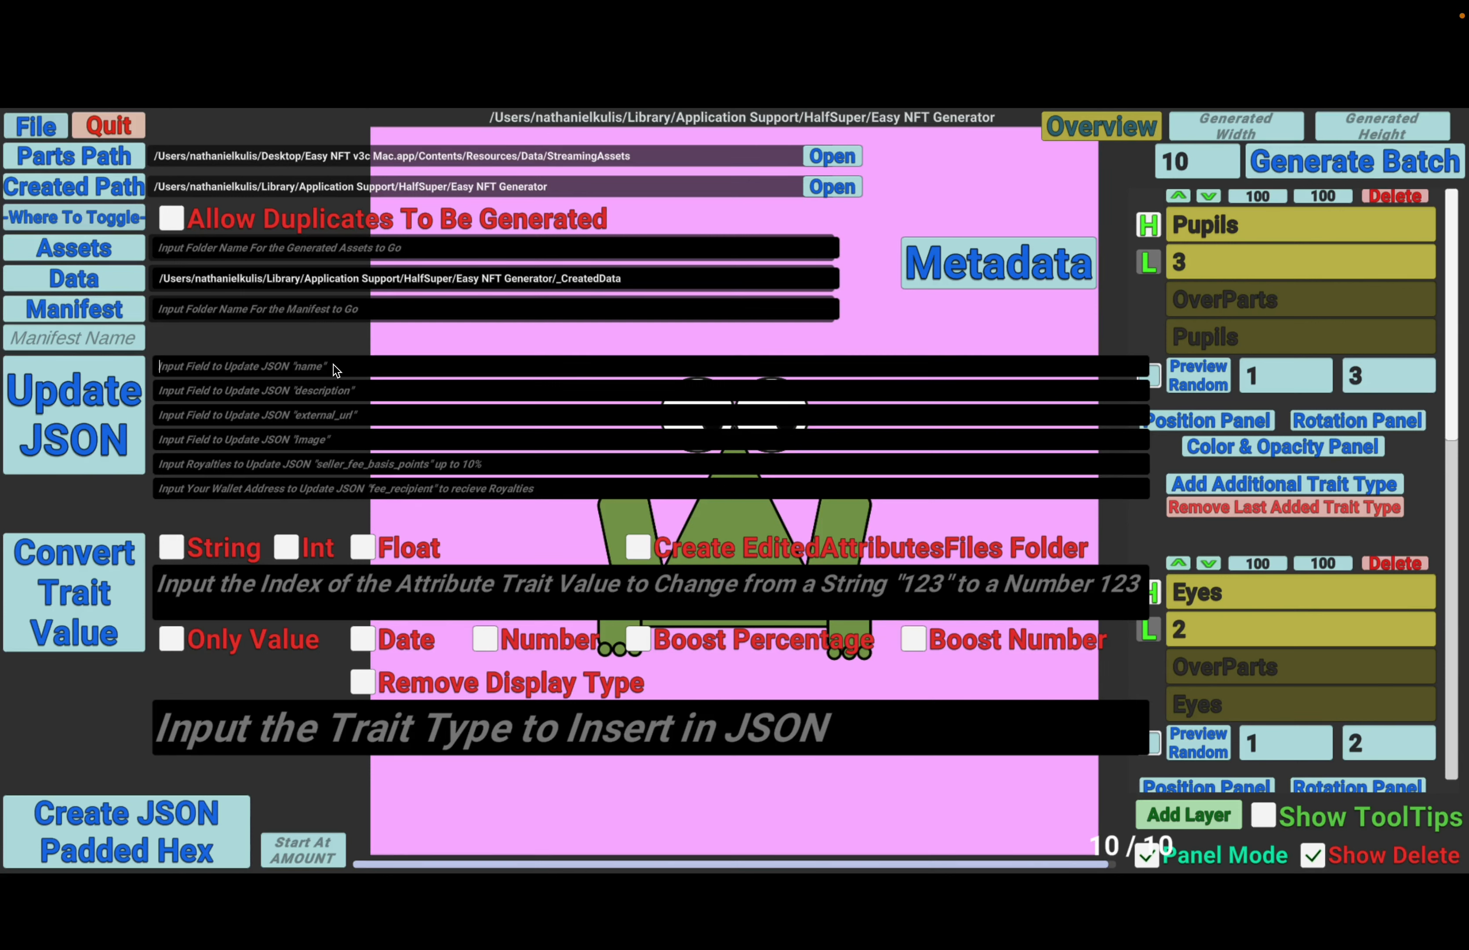
{"action": "type", "text": "tuto"}
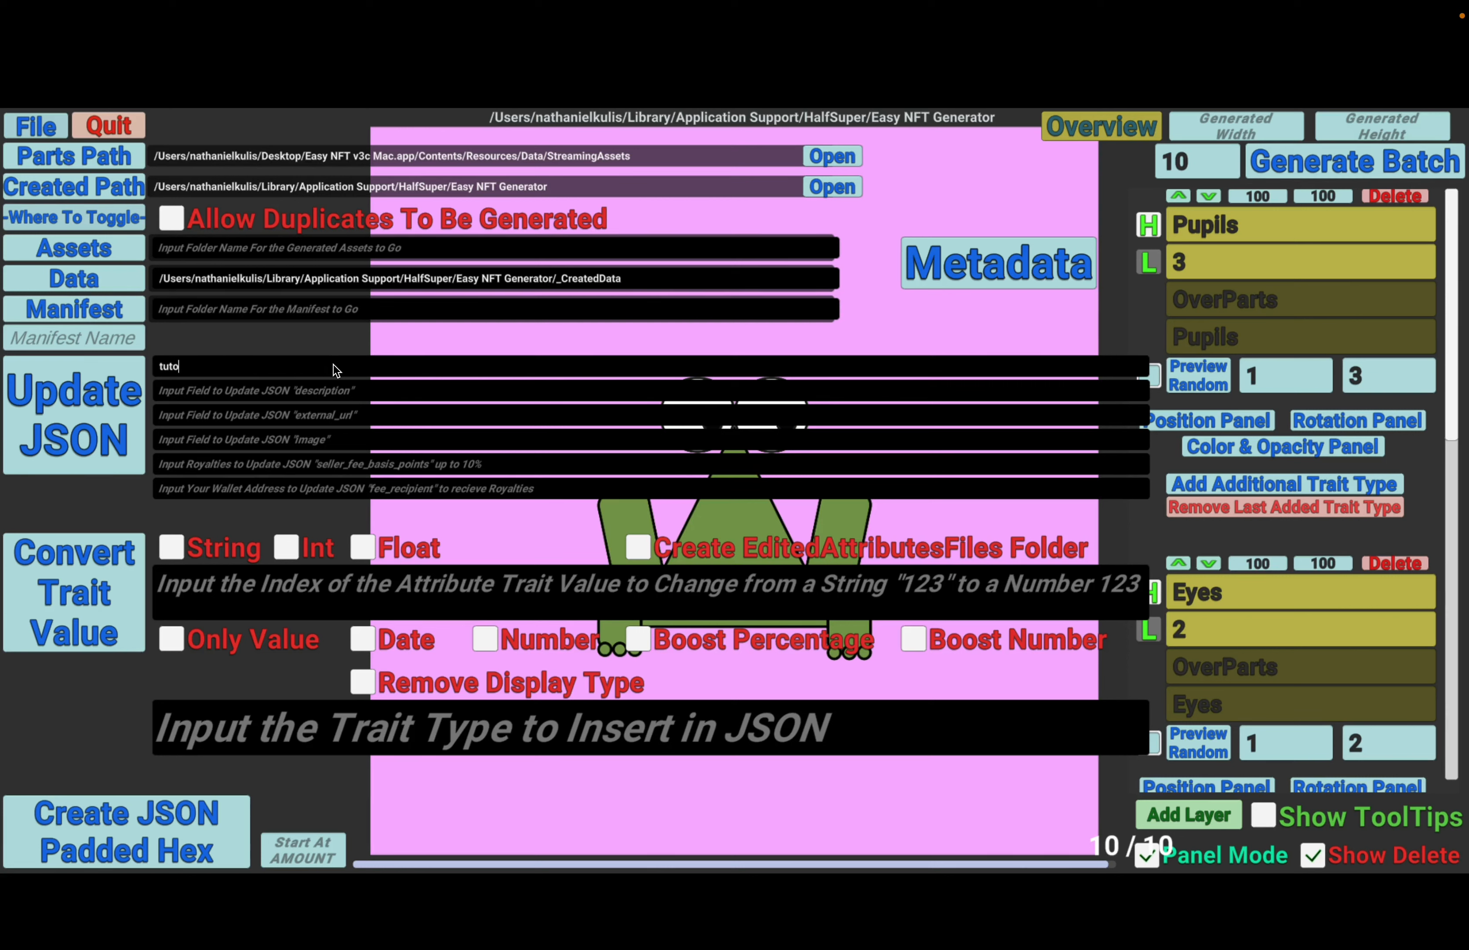
{"action": "type", "text": "rial Frogs"}
{"action": "key", "text": "Home"}
{"action": "key", "text": "Delete"}
{"action": "type", "text": "T"}
{"action": "key", "text": "Tab"}
{"action": "type", "text": "Lea"}
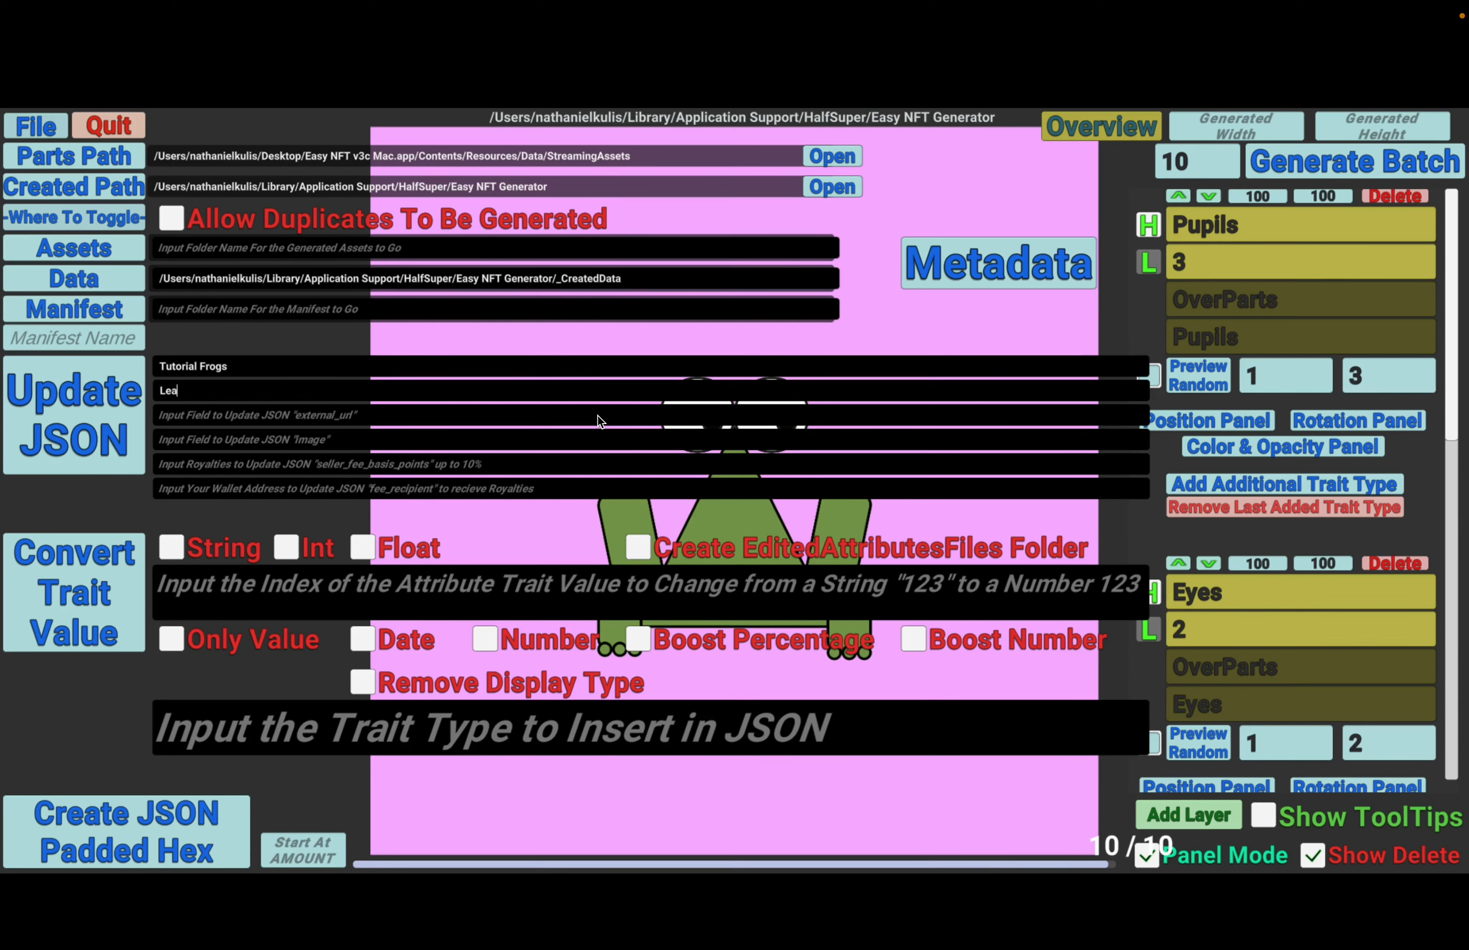
{"action": "type", "text": "rning Easy NFT"}
{"action": "key", "text": "Tab"}
{"action": "type", "text": "www"}
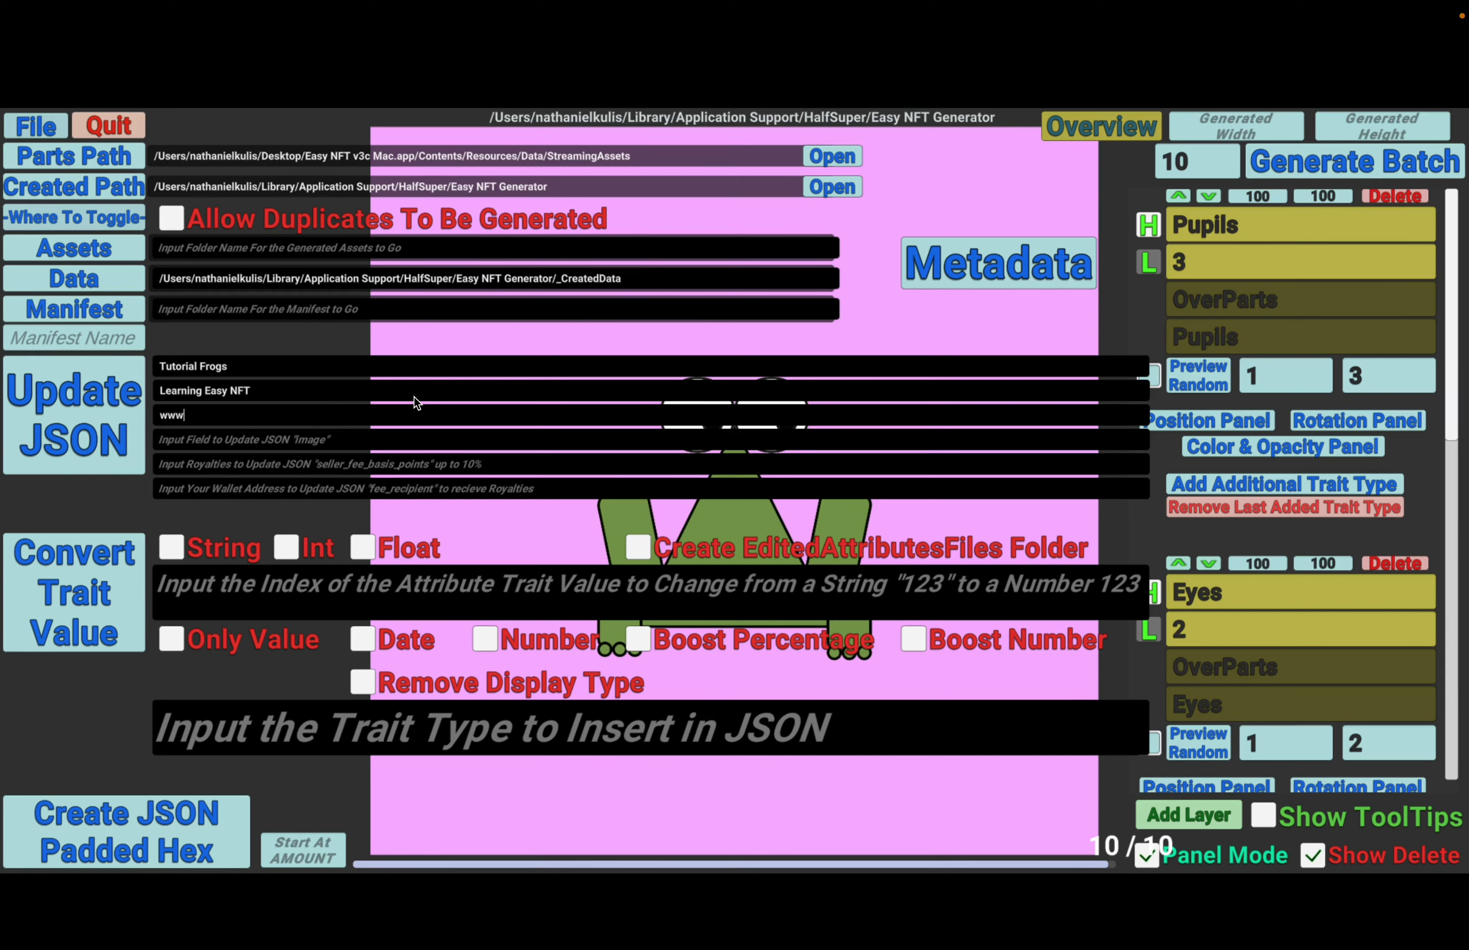
{"action": "type", "text": ".yourwebsite.com"}
- Set the JSON image value to ipfs://CID/
{"action": "left_click", "coordinate": [336, 439]}
{"action": "type", "text": "ipfs:"}
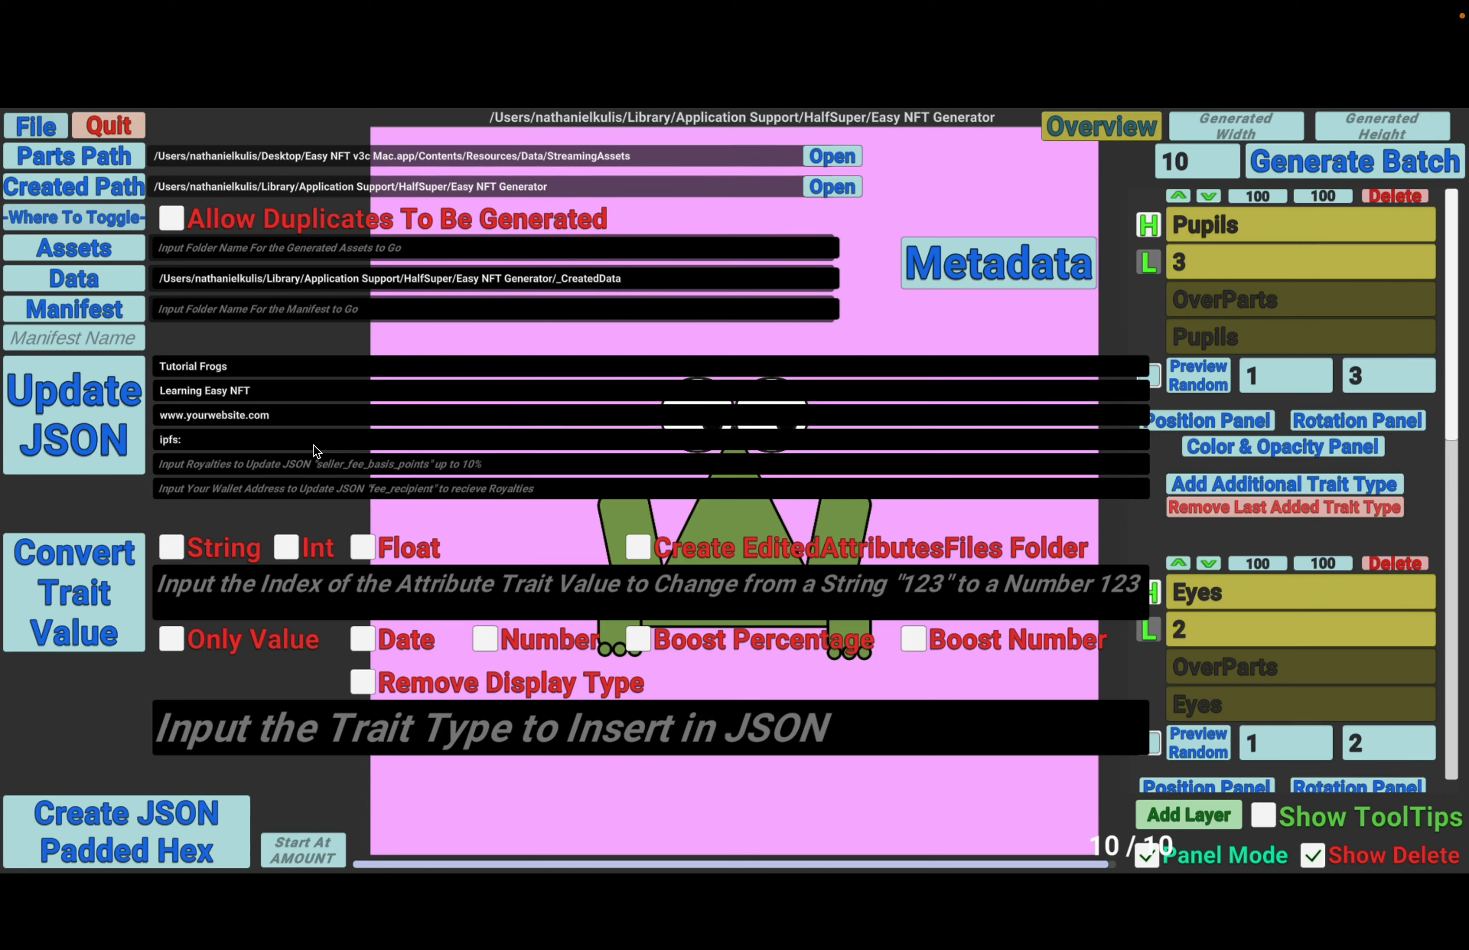
{"action": "type", "text": "//CID"}
{"action": "type", "text": "/"}
- Extend the JSON name with a number sign so it reads "Tutorial Frogs #"
{"action": "left_click", "coordinate": [246, 365]}
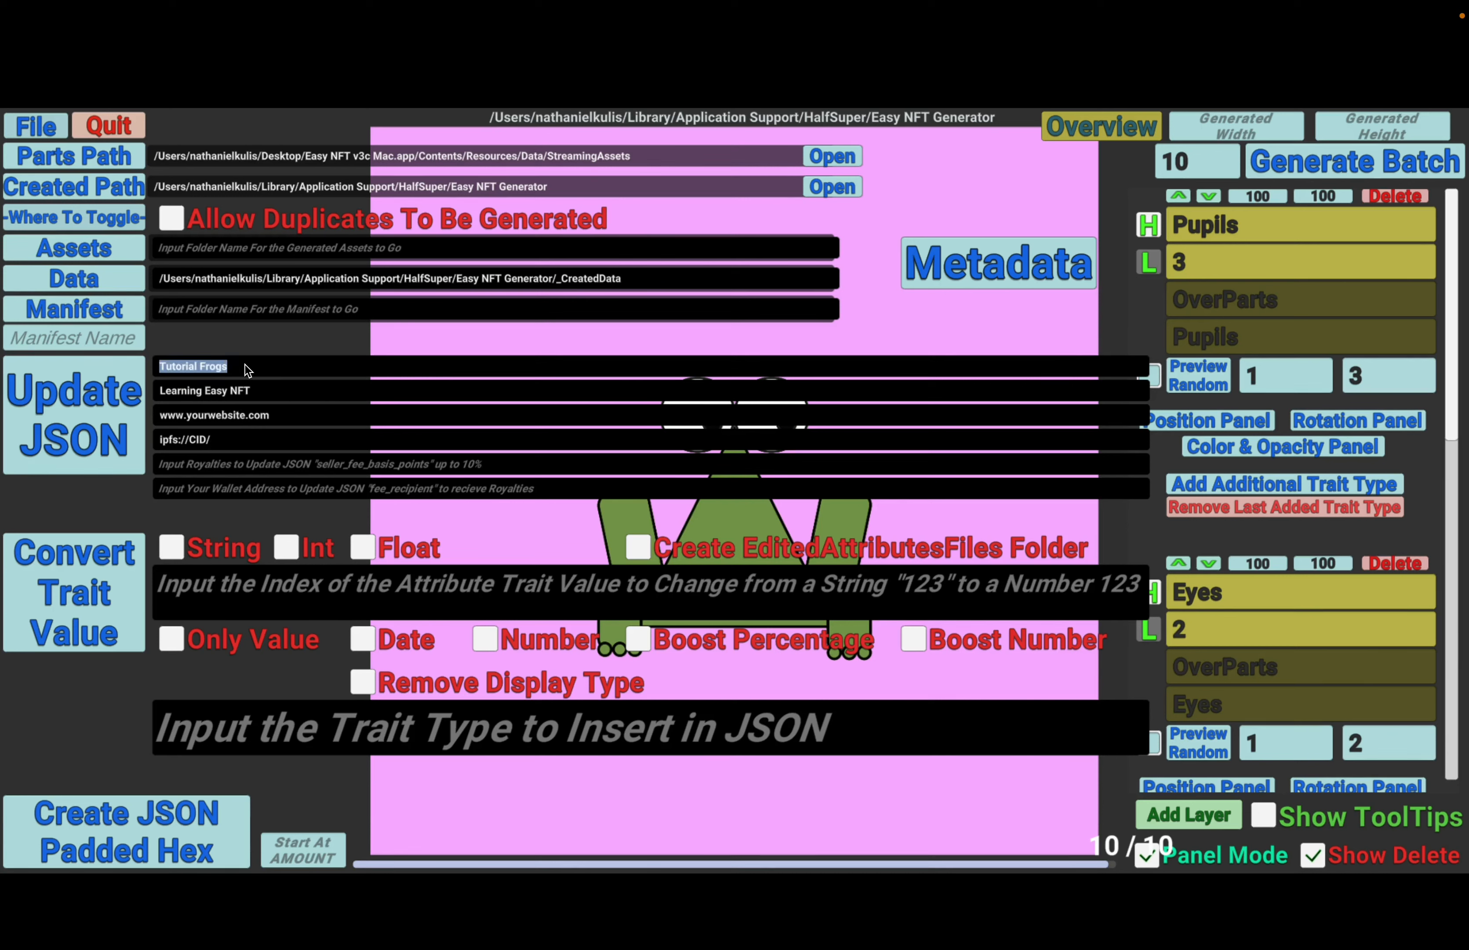
{"action": "left_click", "coordinate": [269, 368]}
{"action": "type", "text": "#"}
- Enter 0 as a placeholder for both the royalties and the wallet address
{"action": "left_click", "coordinate": [312, 483]}
{"action": "type", "text": "0"}
{"action": "left_click", "coordinate": [298, 490]}
{"action": "type", "text": "0"}
{"action": "left_click", "coordinate": [307, 467]}
{"action": "left_click", "coordinate": [312, 490]}
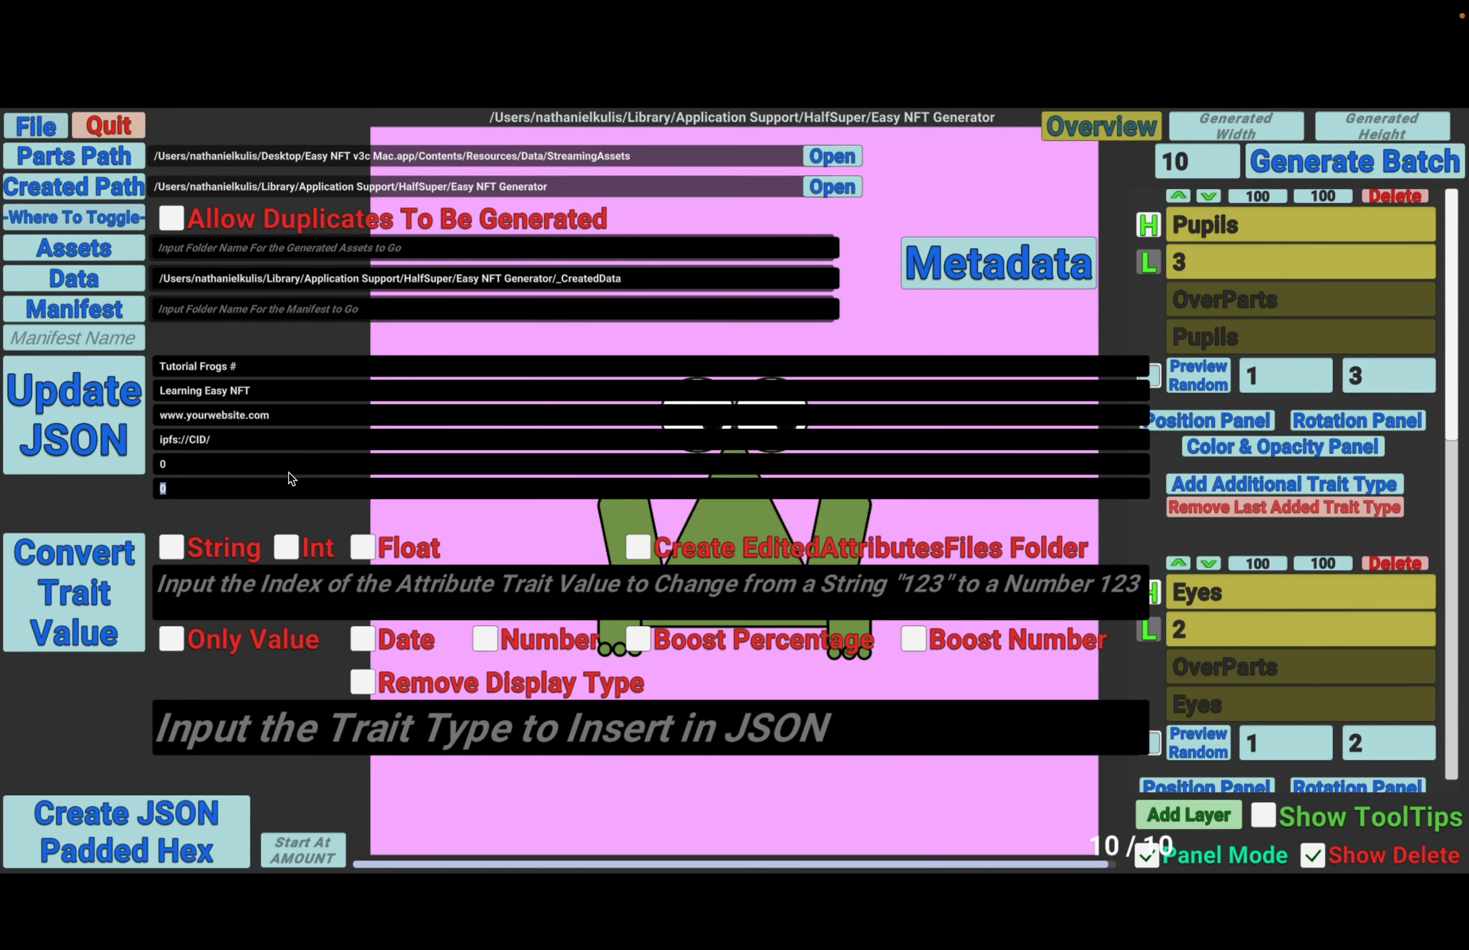
- Set the royalties to 5 and the fee recipient's wallet address to 0x000
{"action": "left_click", "coordinate": [273, 469]}
{"action": "left_click", "coordinate": [224, 468]}
{"action": "key", "text": "BackSpace"}
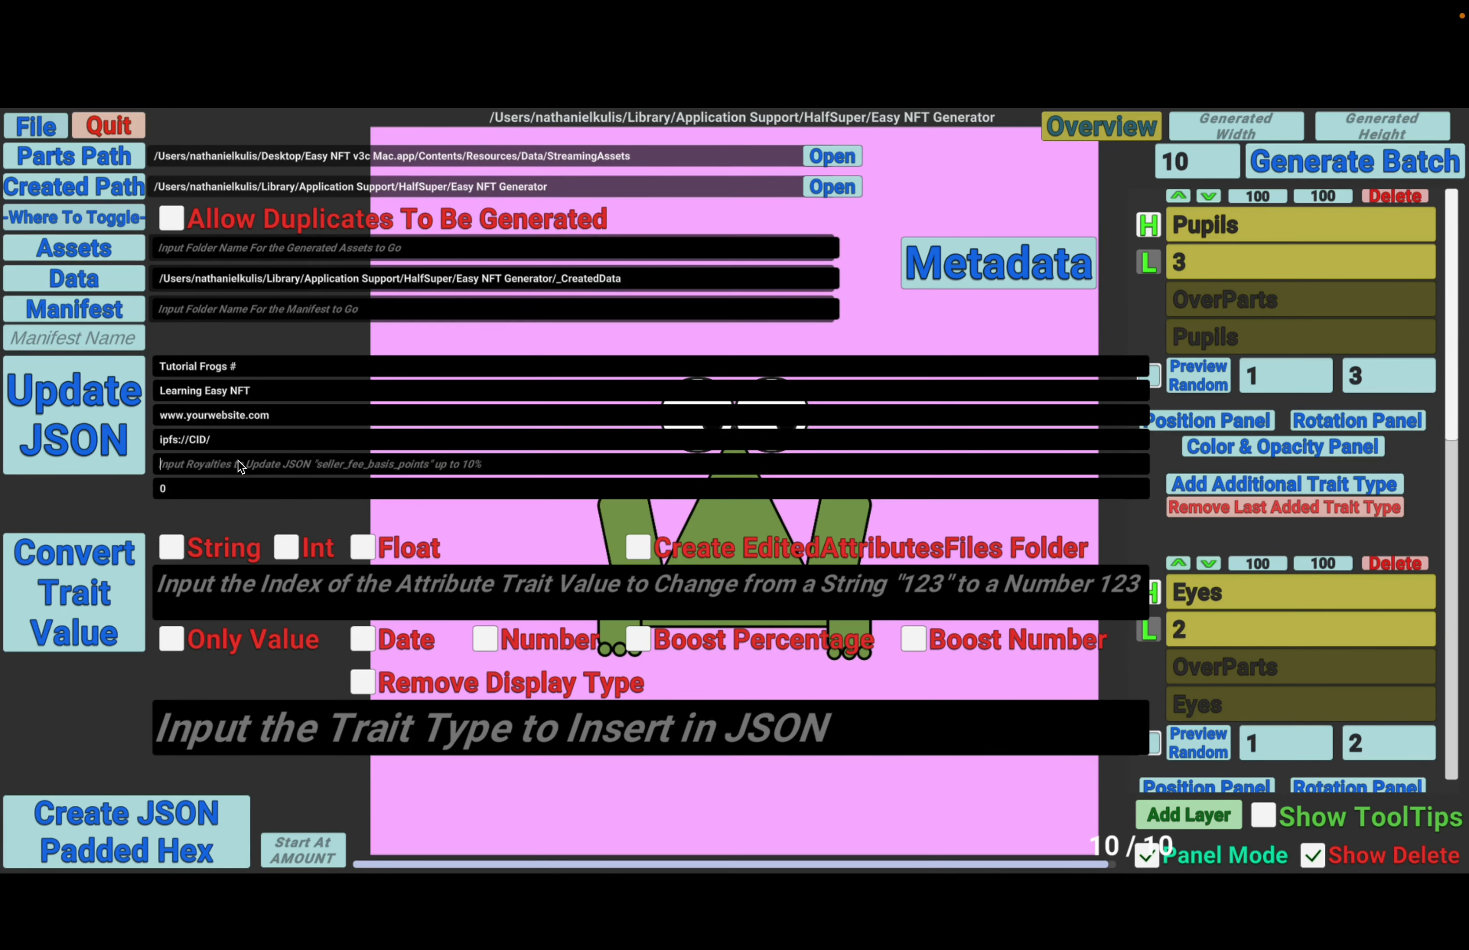
{"action": "type", "text": "5"}
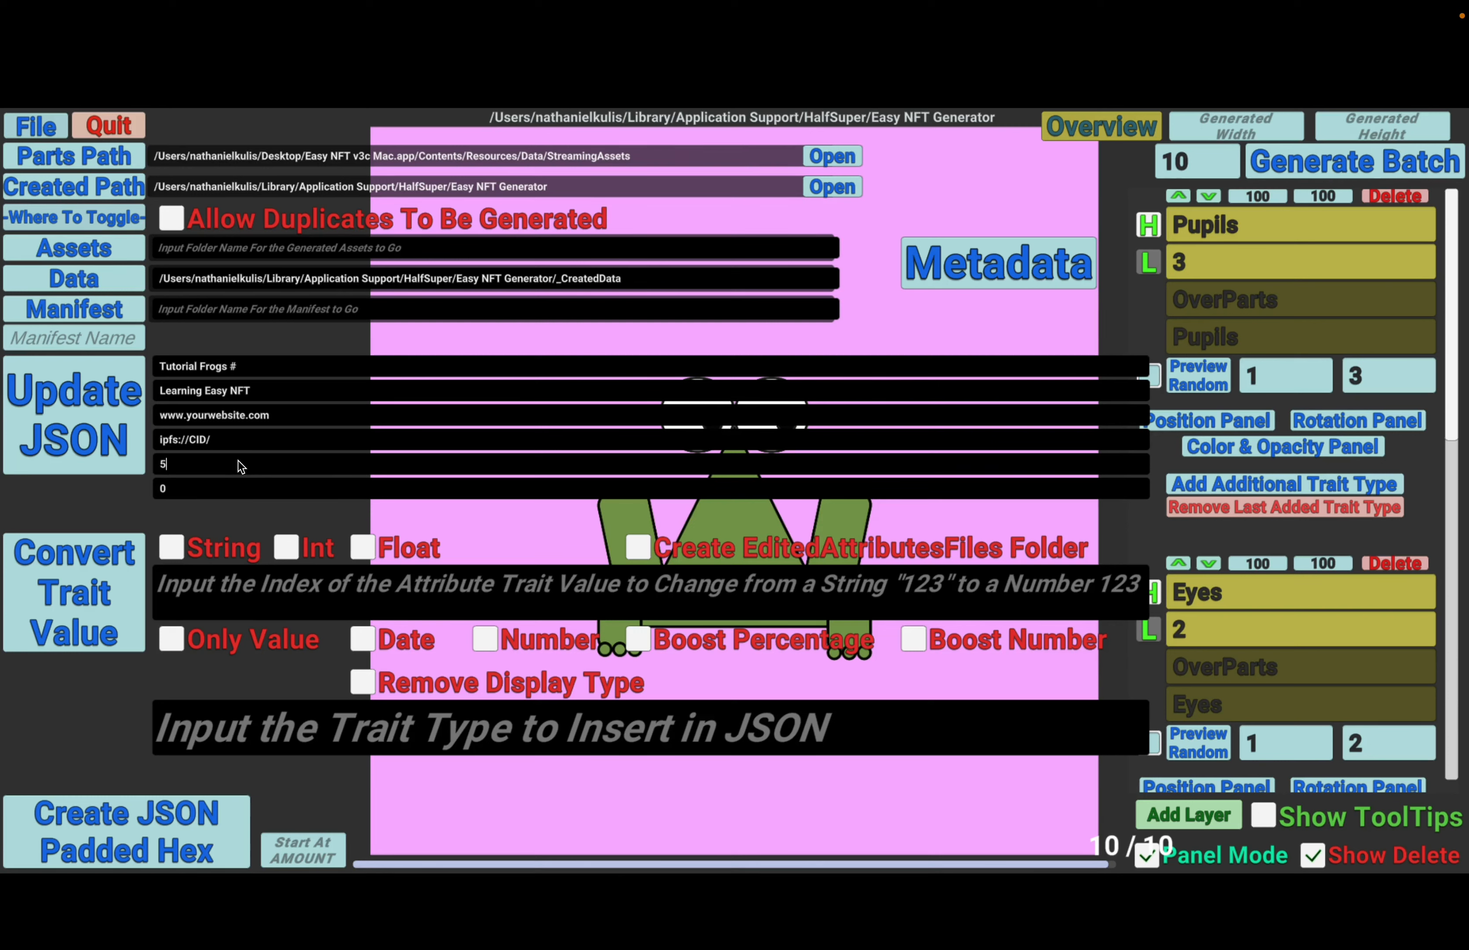
{"action": "left_click", "coordinate": [227, 491]}
{"action": "type", "text": "0x000"}
- Update the JSON files with the entered metadata and open 1.json from the _CreatedData folder
{"action": "left_click", "coordinate": [104, 423]}
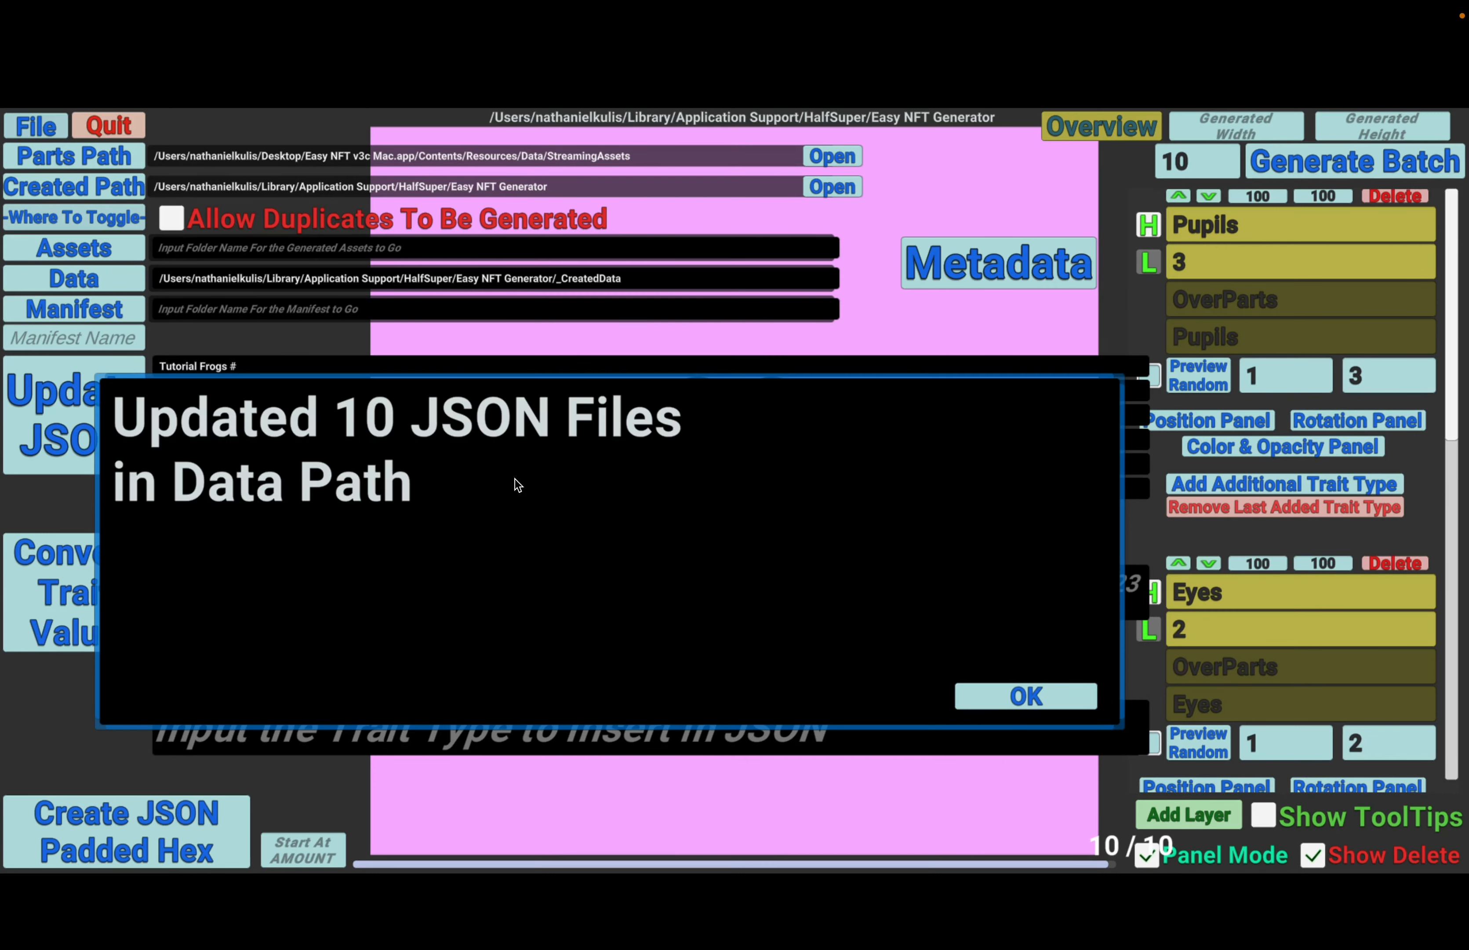
{"action": "left_click", "coordinate": [990, 699]}
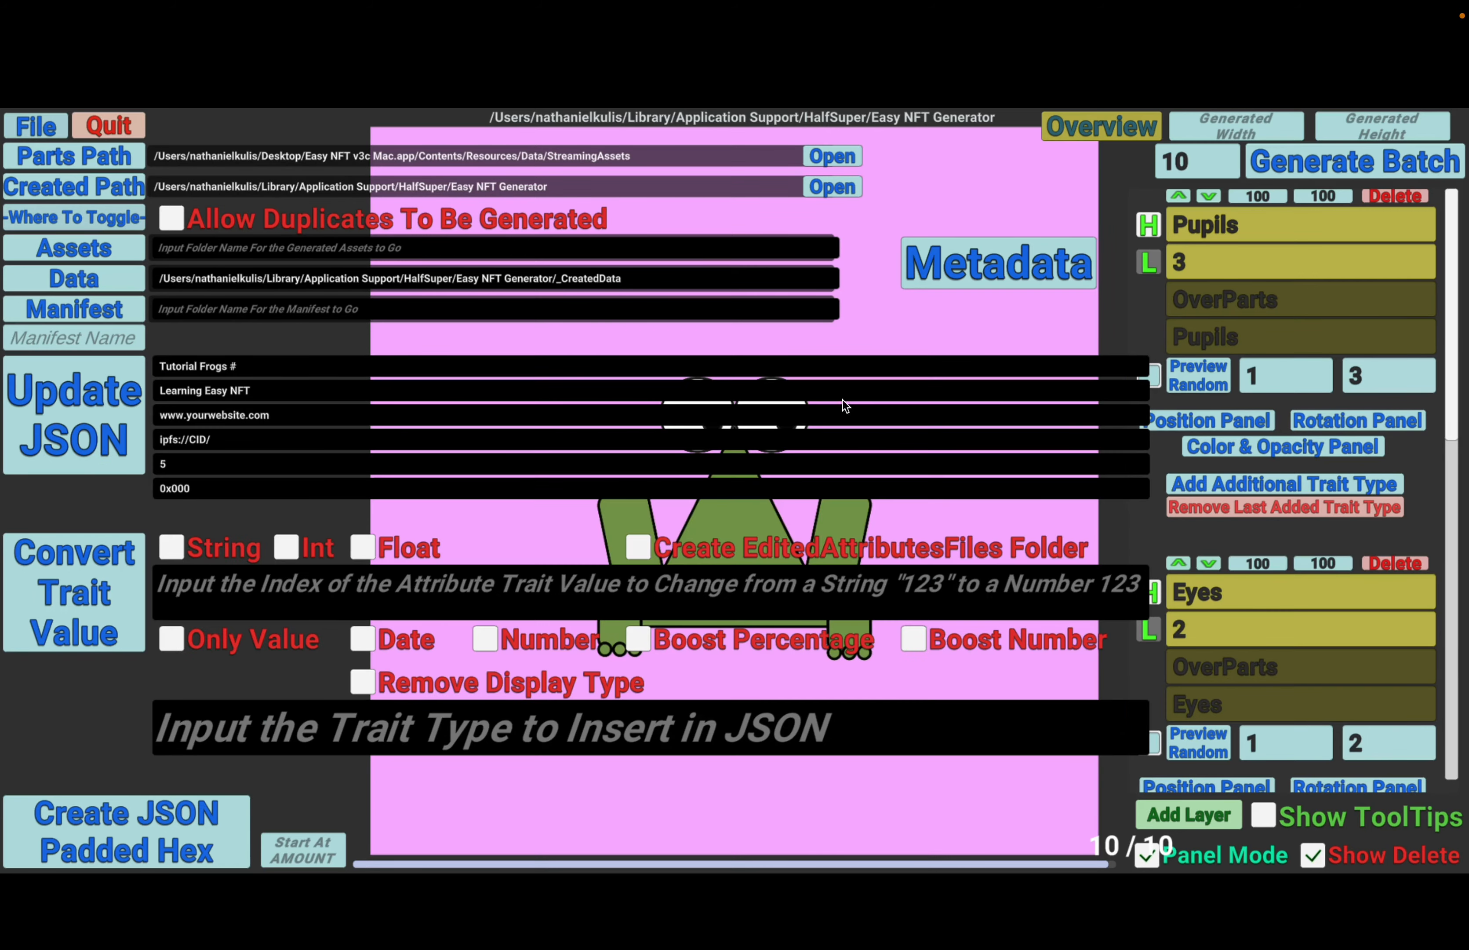
{"action": "left_click", "coordinate": [817, 185]}
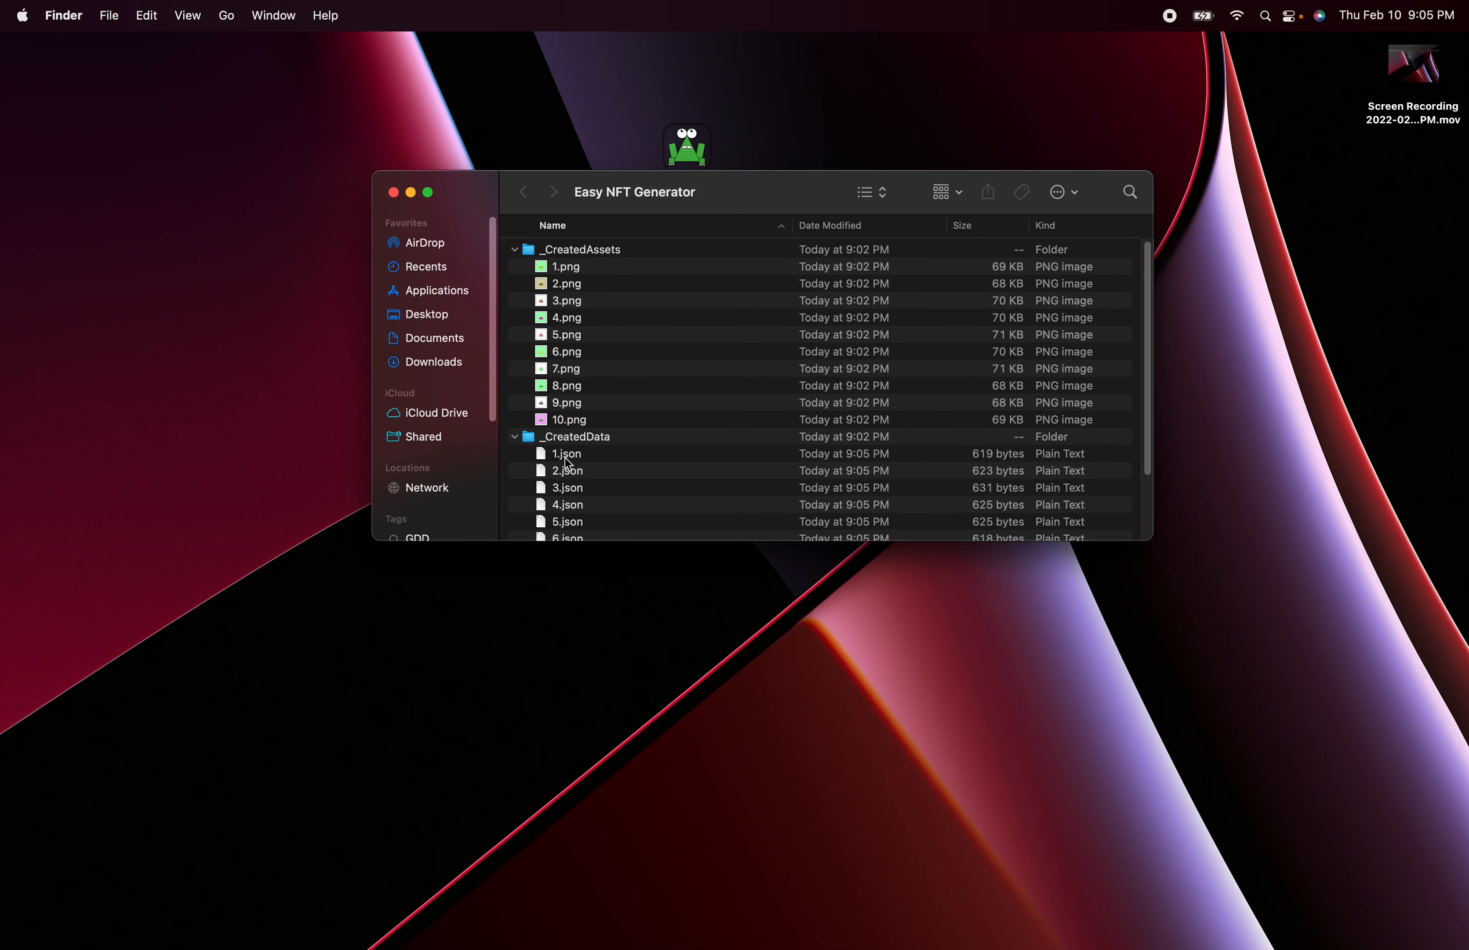
{"action": "scroll", "coordinate": [565, 444], "scroll_direction": "down", "scroll_amount": 2}
{"action": "double_click", "coordinate": [573, 381]}
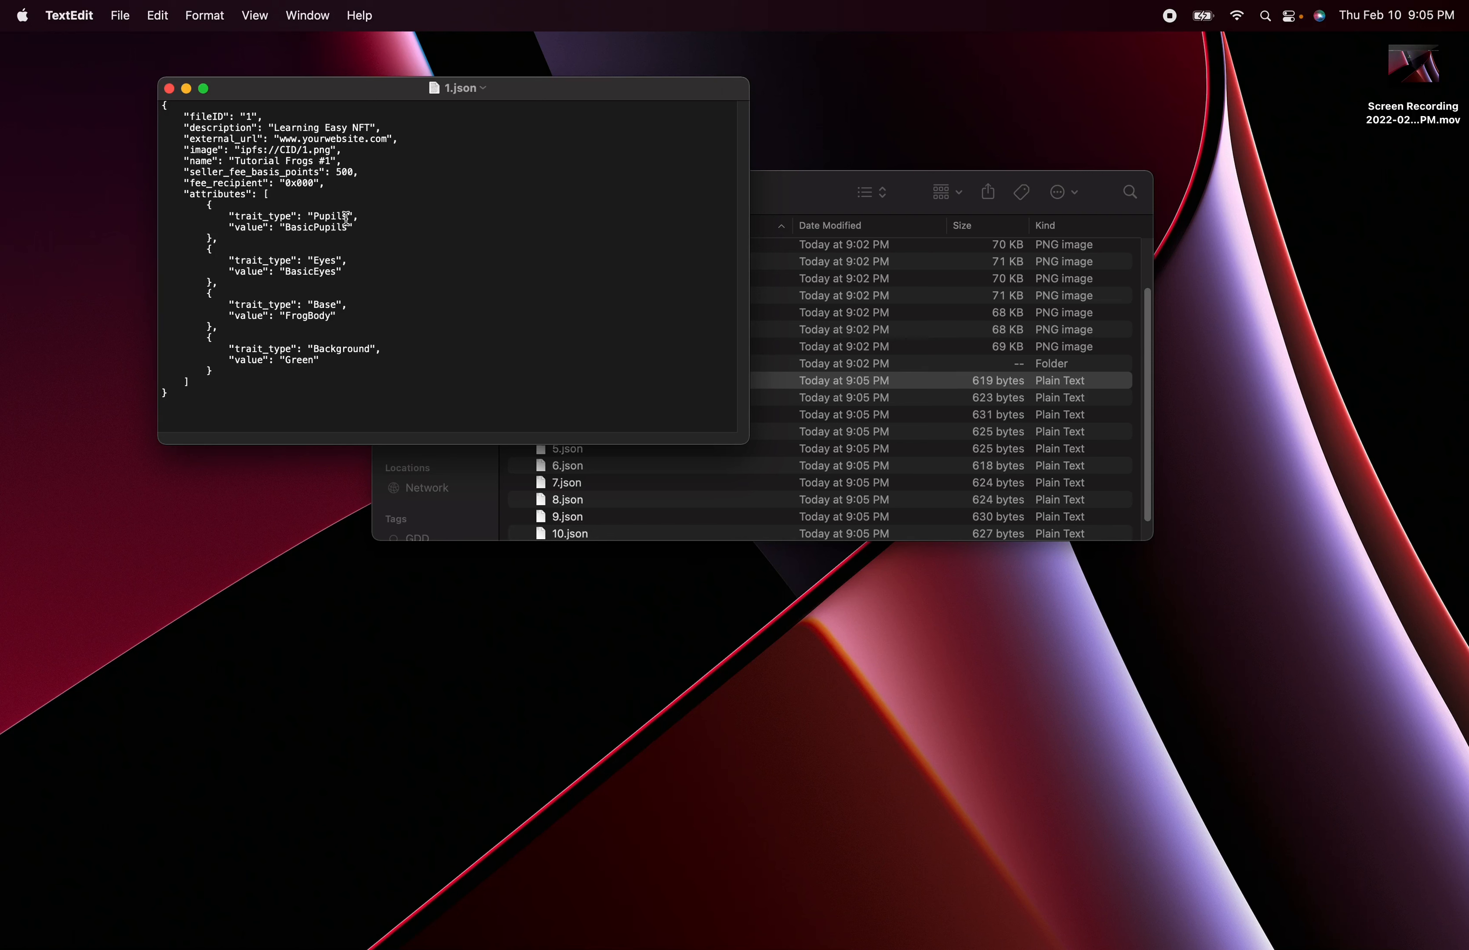
- Examine the Pupils, Eyes, Base and Background traits and the seller fee and fee recipient entries in 1.json
{"action": "left_click_drag", "start_coordinate": [353, 229], "coordinate": [246, 196]}
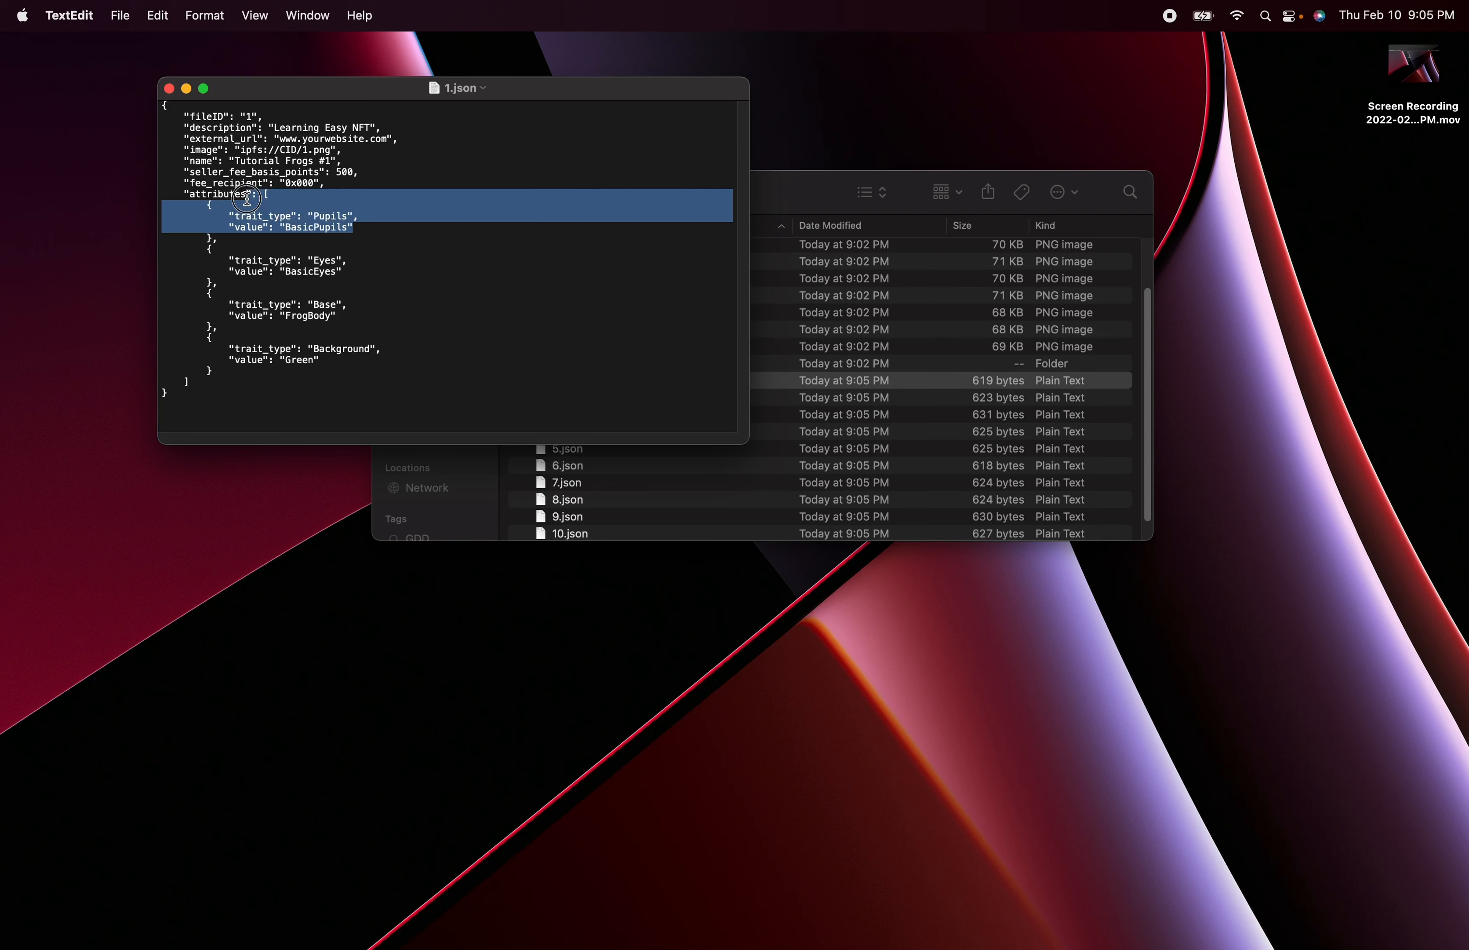
{"action": "left_click", "coordinate": [344, 229]}
{"action": "left_click_drag", "start_coordinate": [344, 274], "coordinate": [282, 262]}
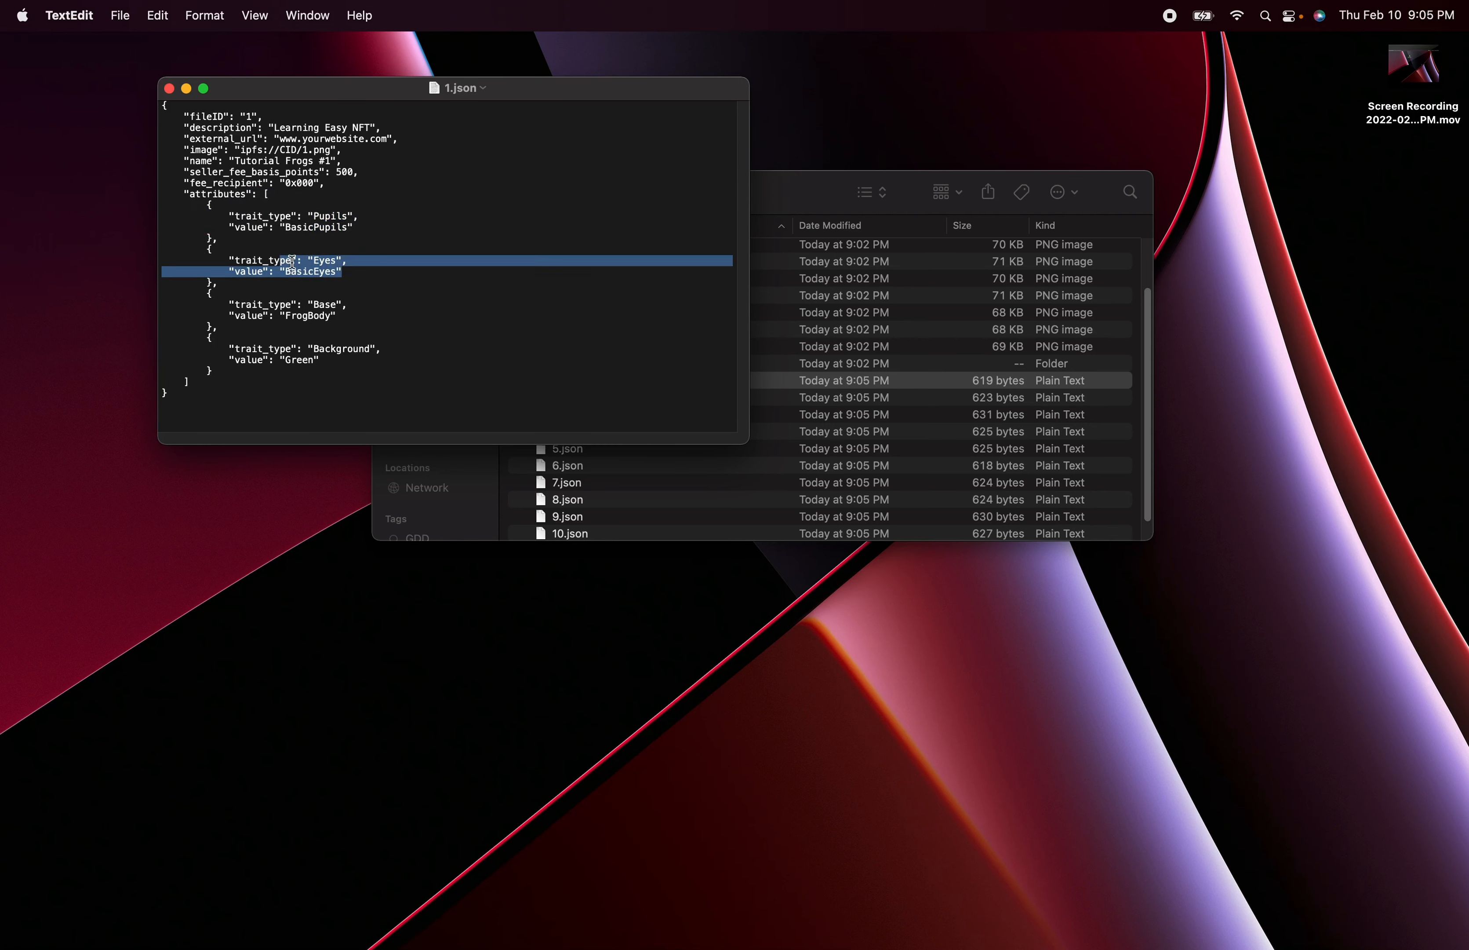
{"action": "left_click_drag", "start_coordinate": [356, 316], "coordinate": [276, 298]}
{"action": "left_click_drag", "start_coordinate": [339, 368], "coordinate": [270, 350]}
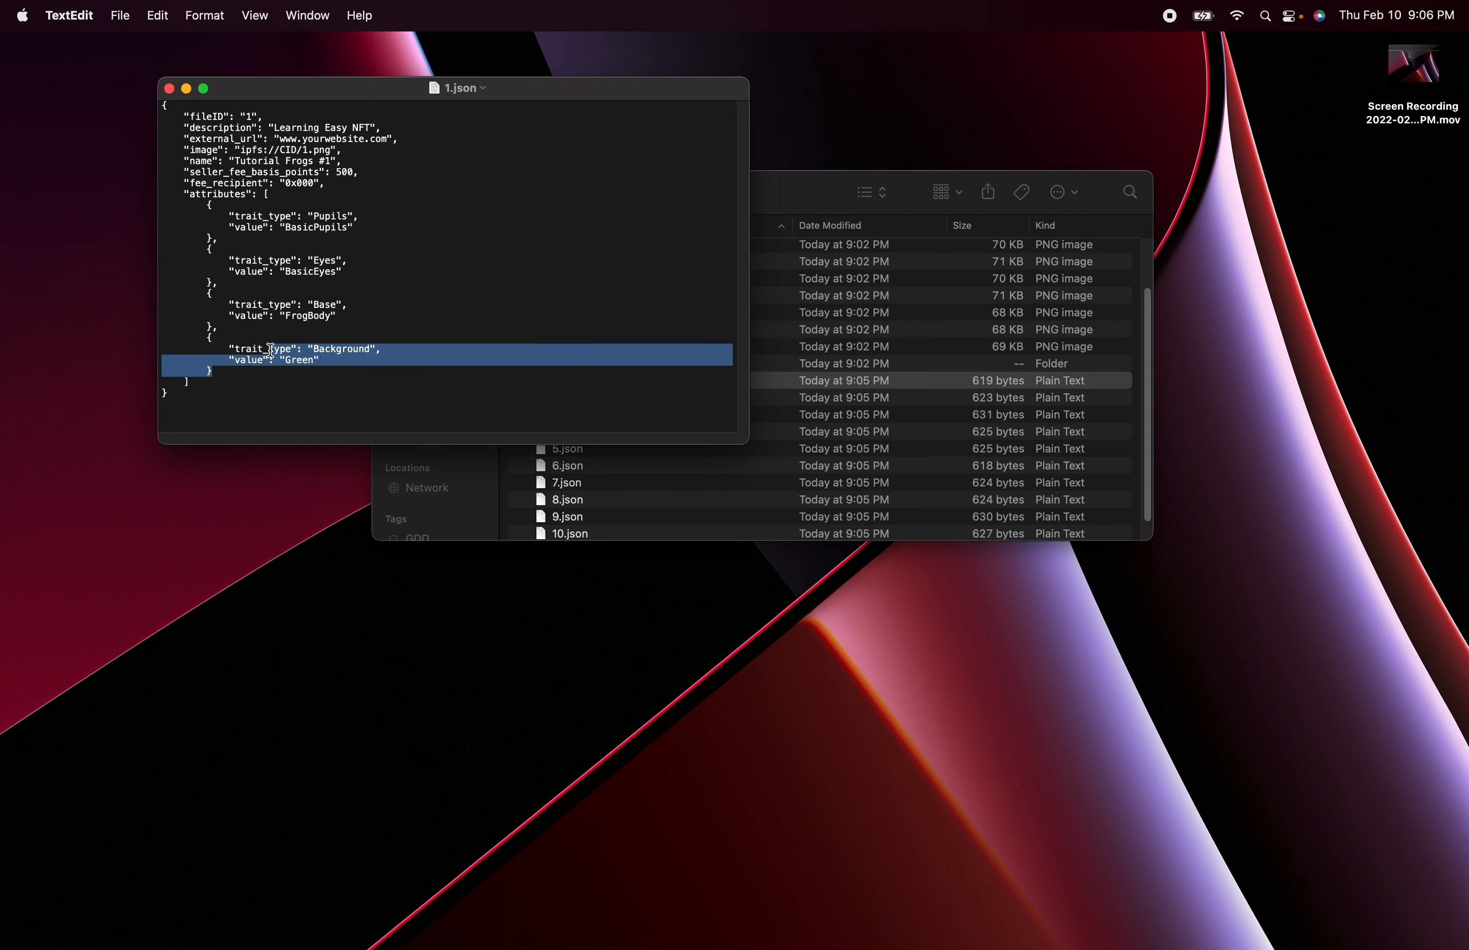
{"action": "left_click", "coordinate": [333, 359]}
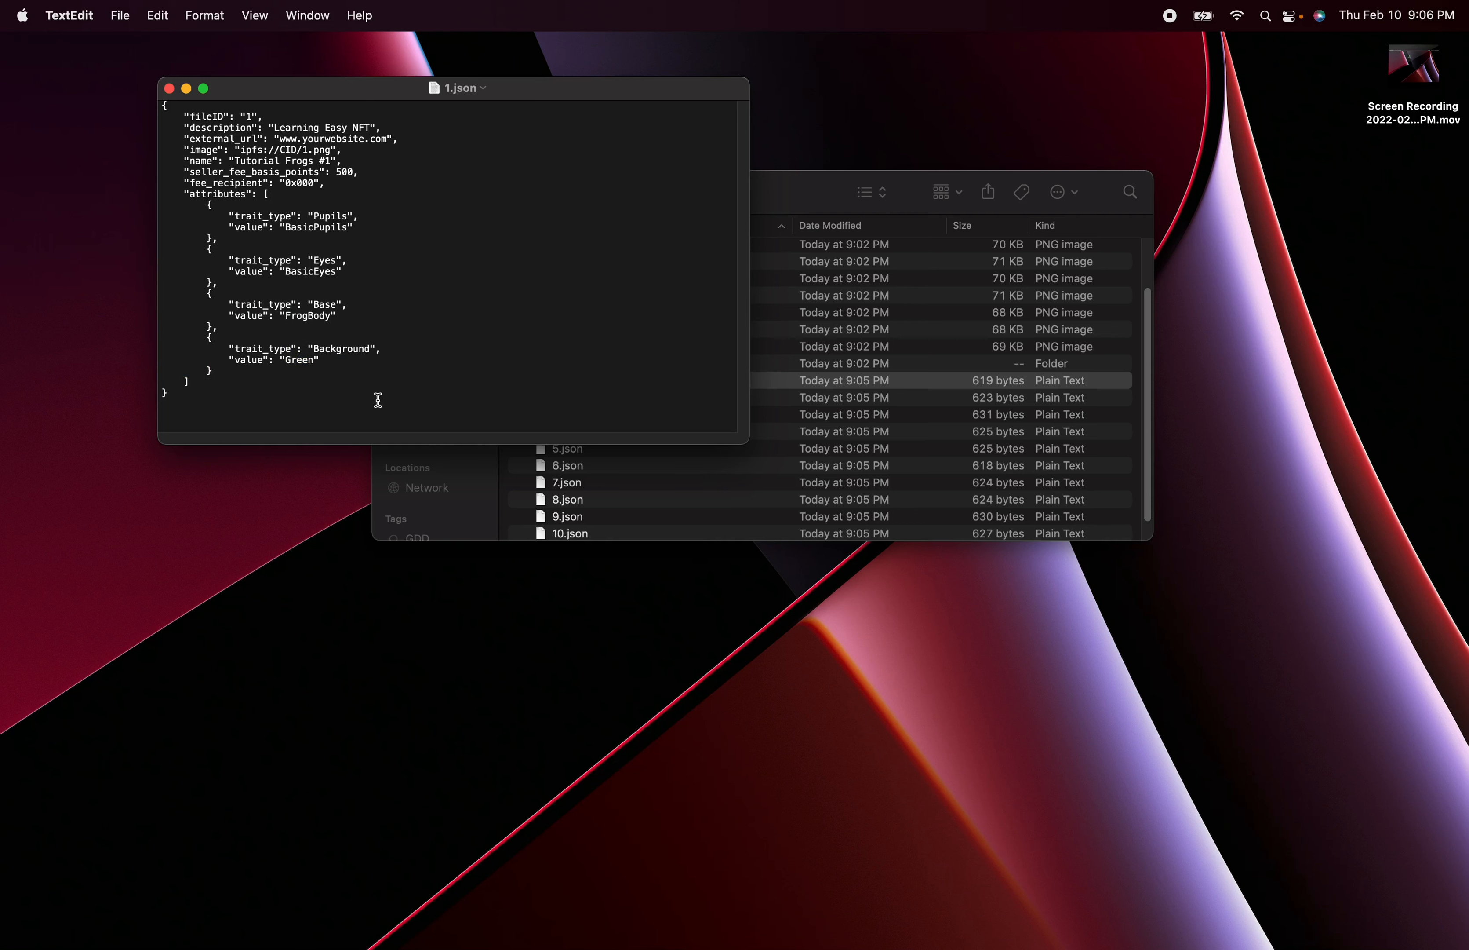
{"action": "left_click_drag", "start_coordinate": [327, 183], "coordinate": [280, 184]}
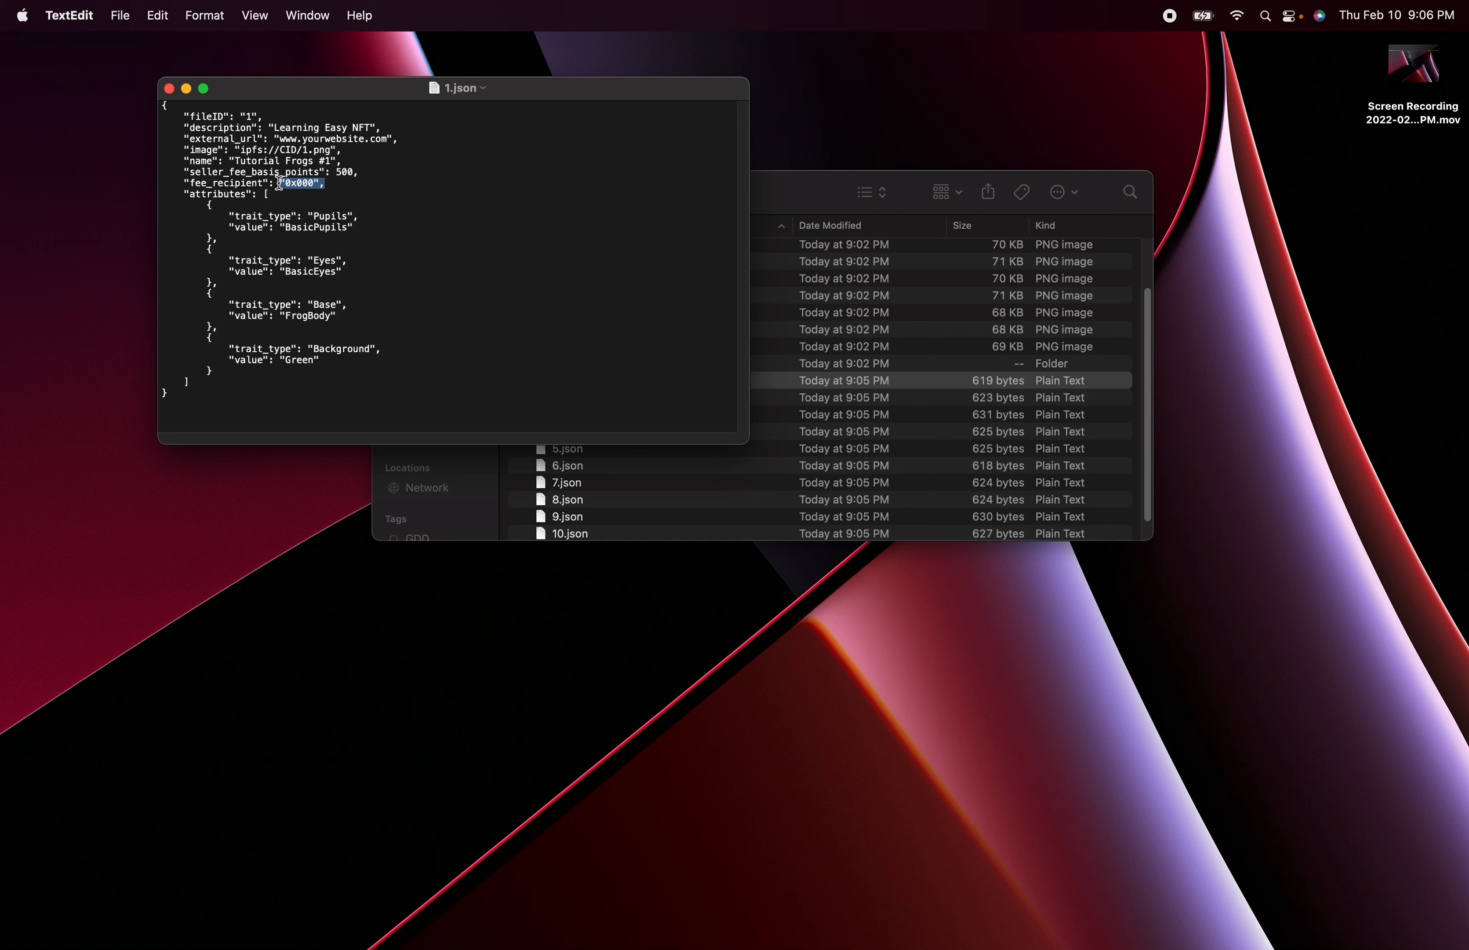
{"action": "left_click", "coordinate": [370, 172]}
{"action": "type", "text": ","}
{"action": "left_click_drag", "start_coordinate": [348, 184], "coordinate": [300, 173]}
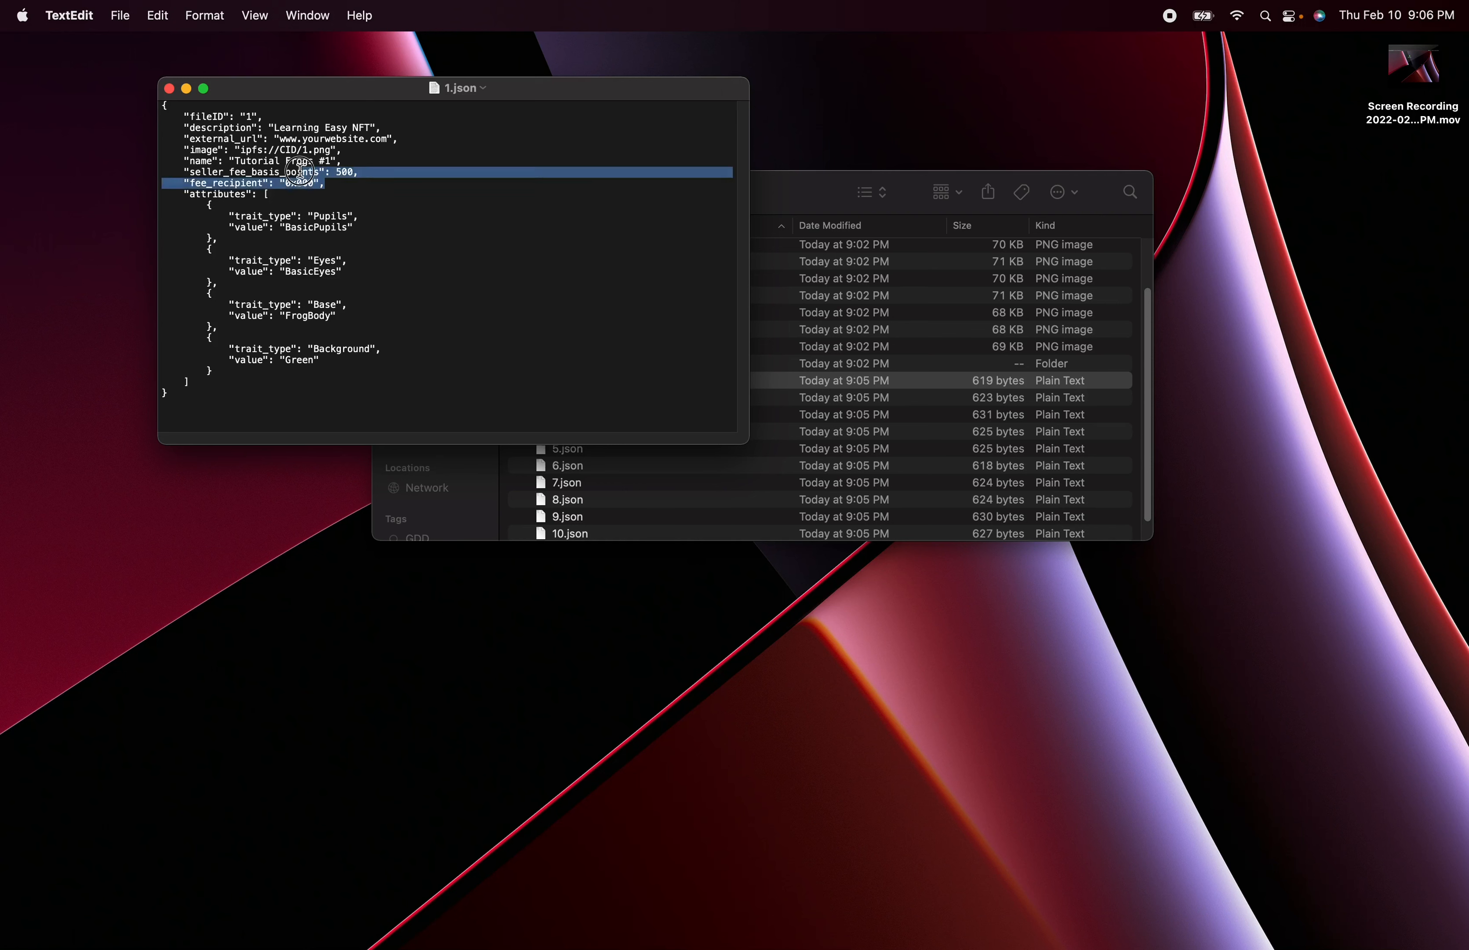
- Examine the name, image, external URL, description and file ID entries in 1.json
{"action": "left_click", "coordinate": [385, 165]}
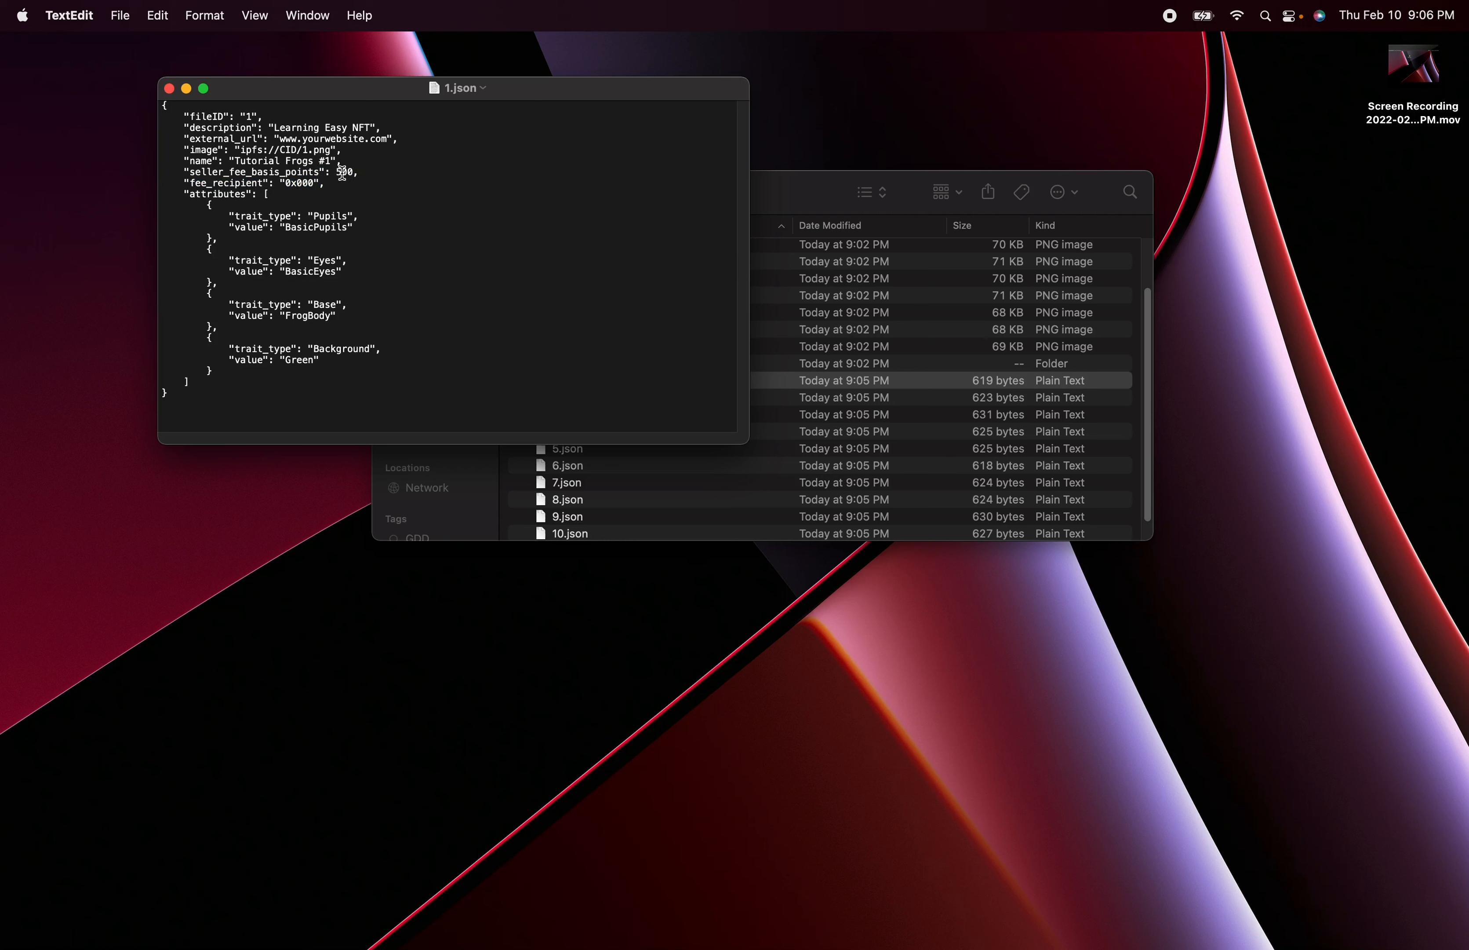
{"action": "left_click_drag", "start_coordinate": [331, 162], "coordinate": [234, 161]}
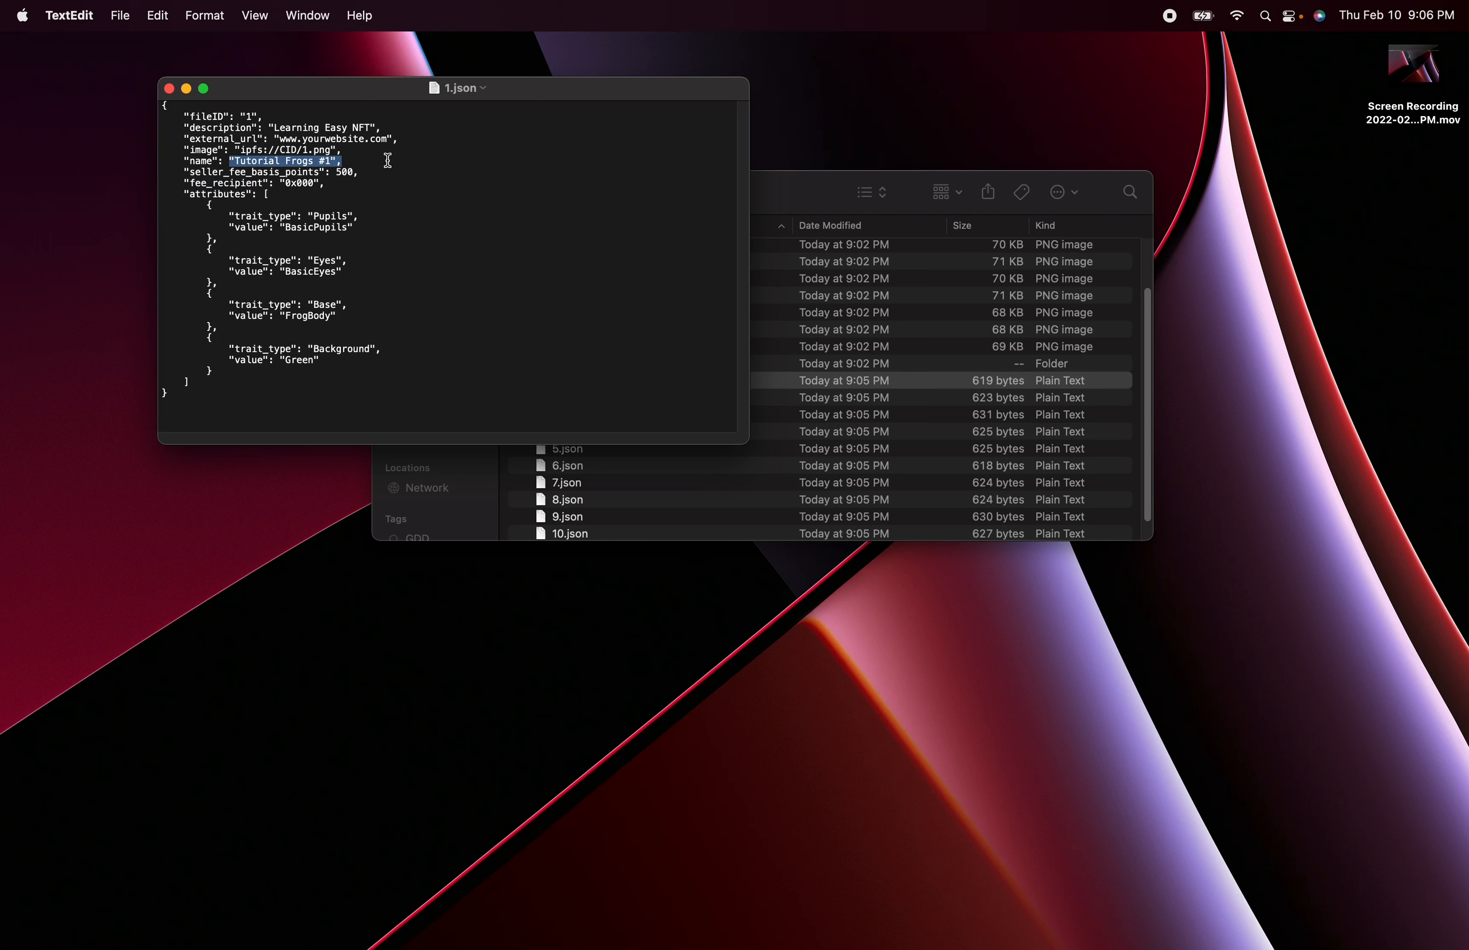
{"action": "left_click", "coordinate": [361, 163]}
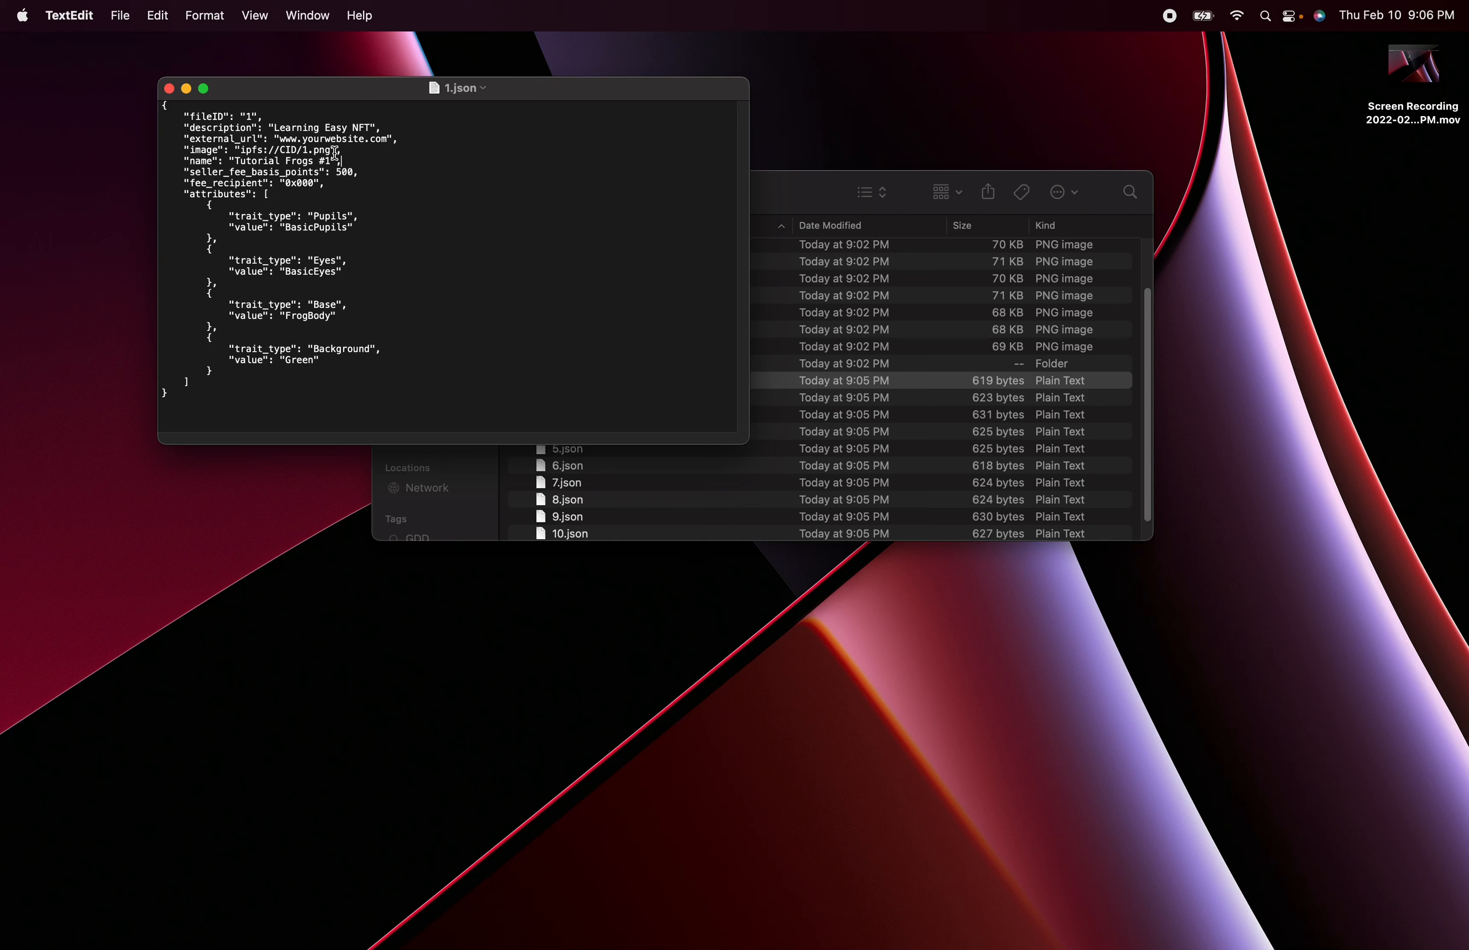
{"action": "left_click_drag", "start_coordinate": [354, 151], "coordinate": [238, 151]}
{"action": "left_click", "coordinate": [371, 158]}
{"action": "left_click", "coordinate": [351, 148]}
{"action": "left_click_drag", "start_coordinate": [401, 140], "coordinate": [262, 138]}
{"action": "left_click_drag", "start_coordinate": [395, 126], "coordinate": [236, 117]}
{"action": "left_click", "coordinate": [357, 137]}
{"action": "left_click", "coordinate": [298, 111]}
- Open 1.png from the _CreatedAssets folder and place the 1.json window beside the frog image
{"action": "left_click_drag", "start_coordinate": [578, 91], "coordinate": [802, 415]}
{"action": "scroll", "coordinate": [666, 304], "scroll_direction": "up", "scroll_amount": 3}
{"action": "left_click", "coordinate": [569, 261]}
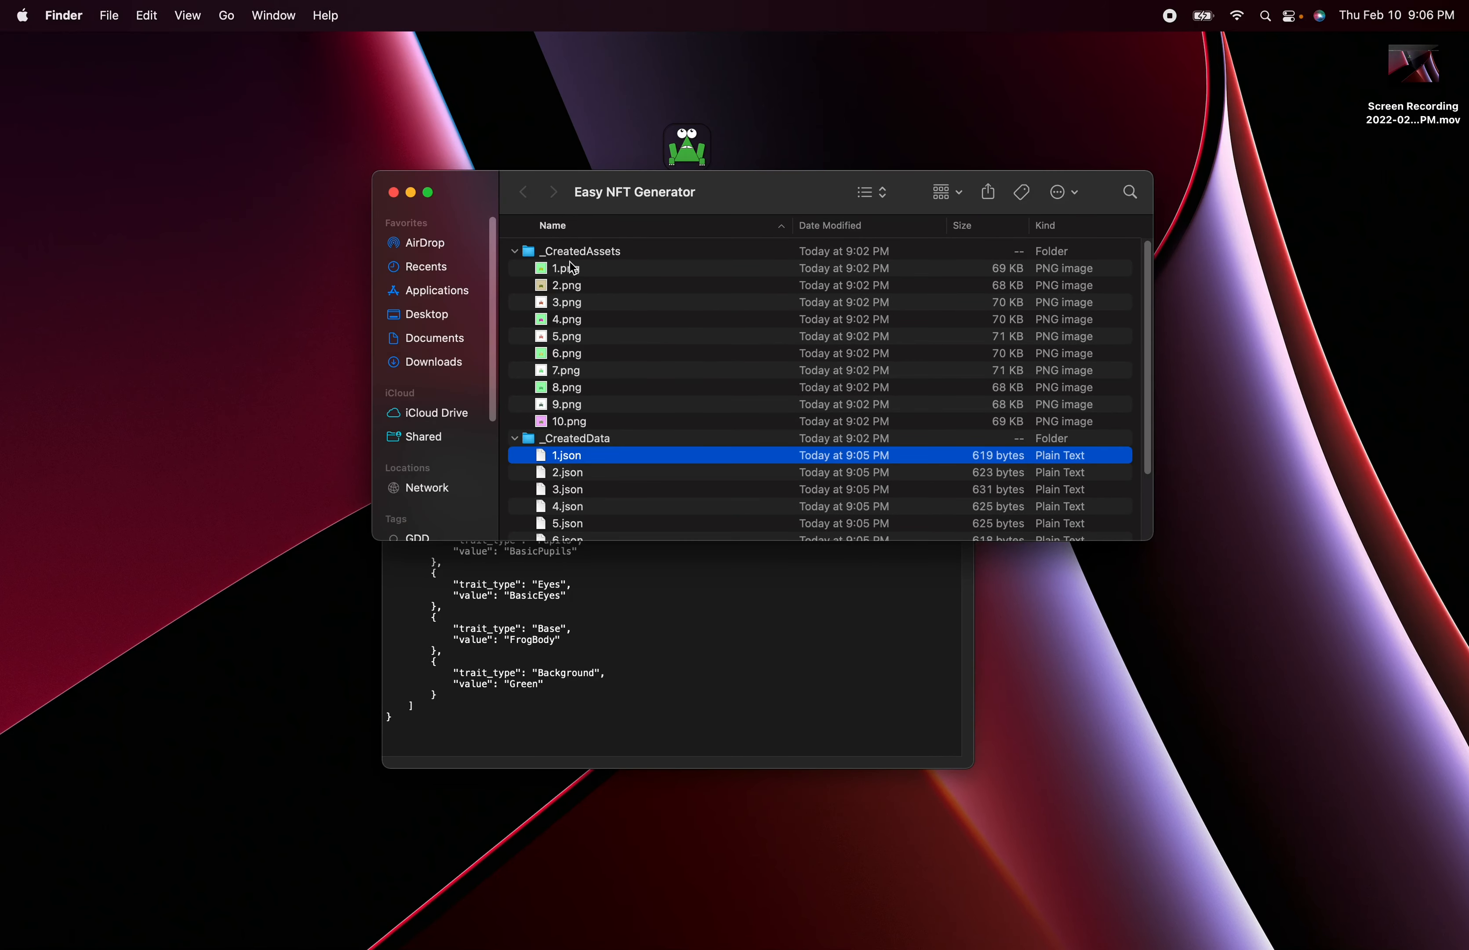
{"action": "double_click", "coordinate": [569, 262]}
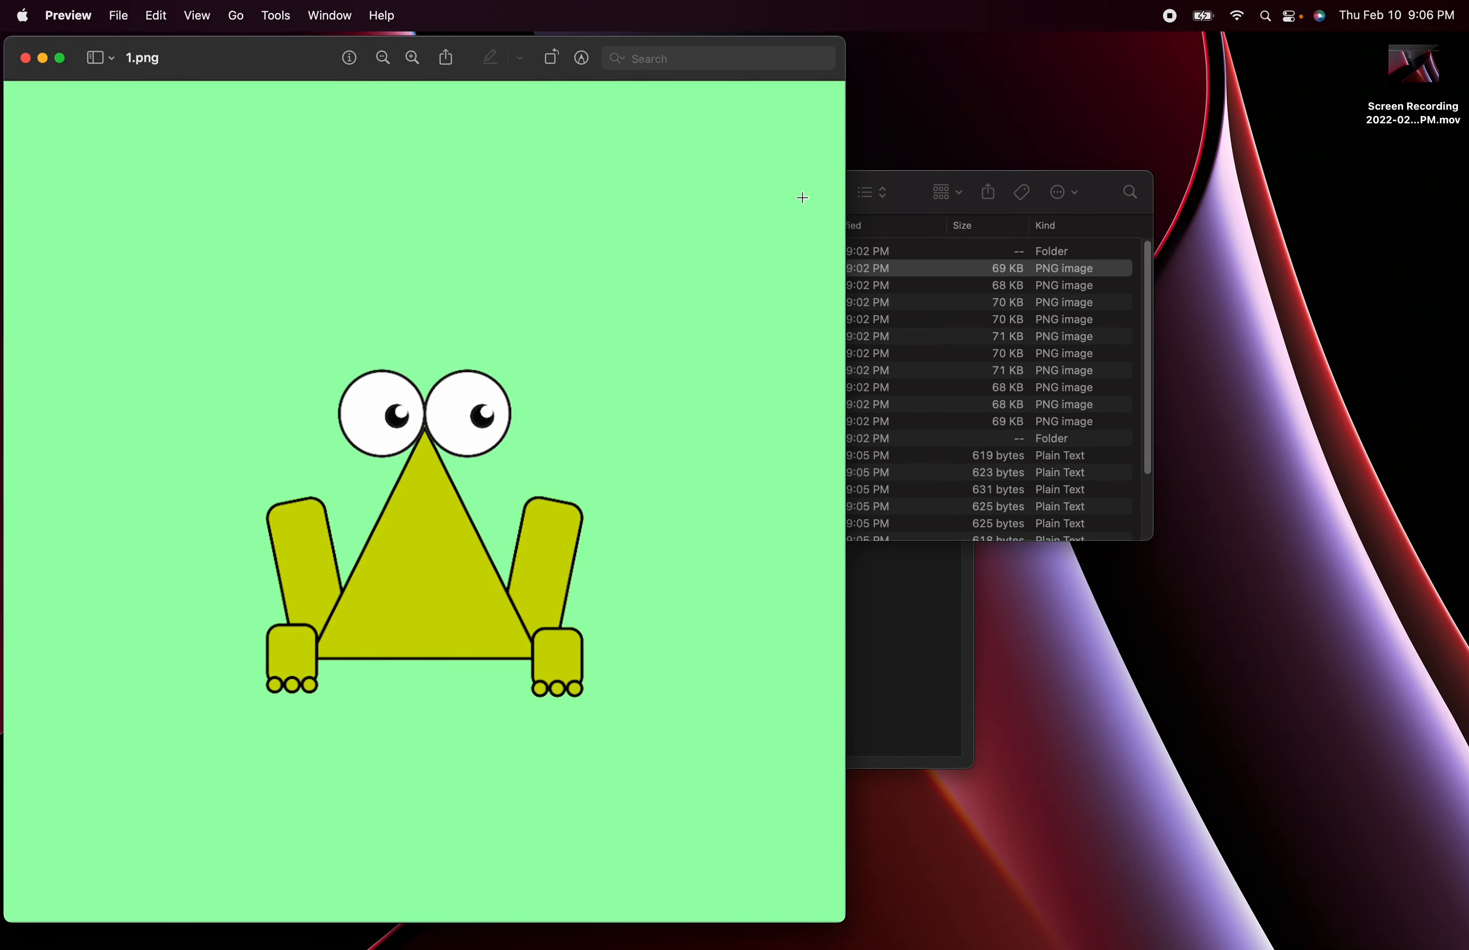
{"action": "left_click", "coordinate": [949, 557]}
{"action": "left_click_drag", "start_coordinate": [712, 413], "coordinate": [1019, 305]}
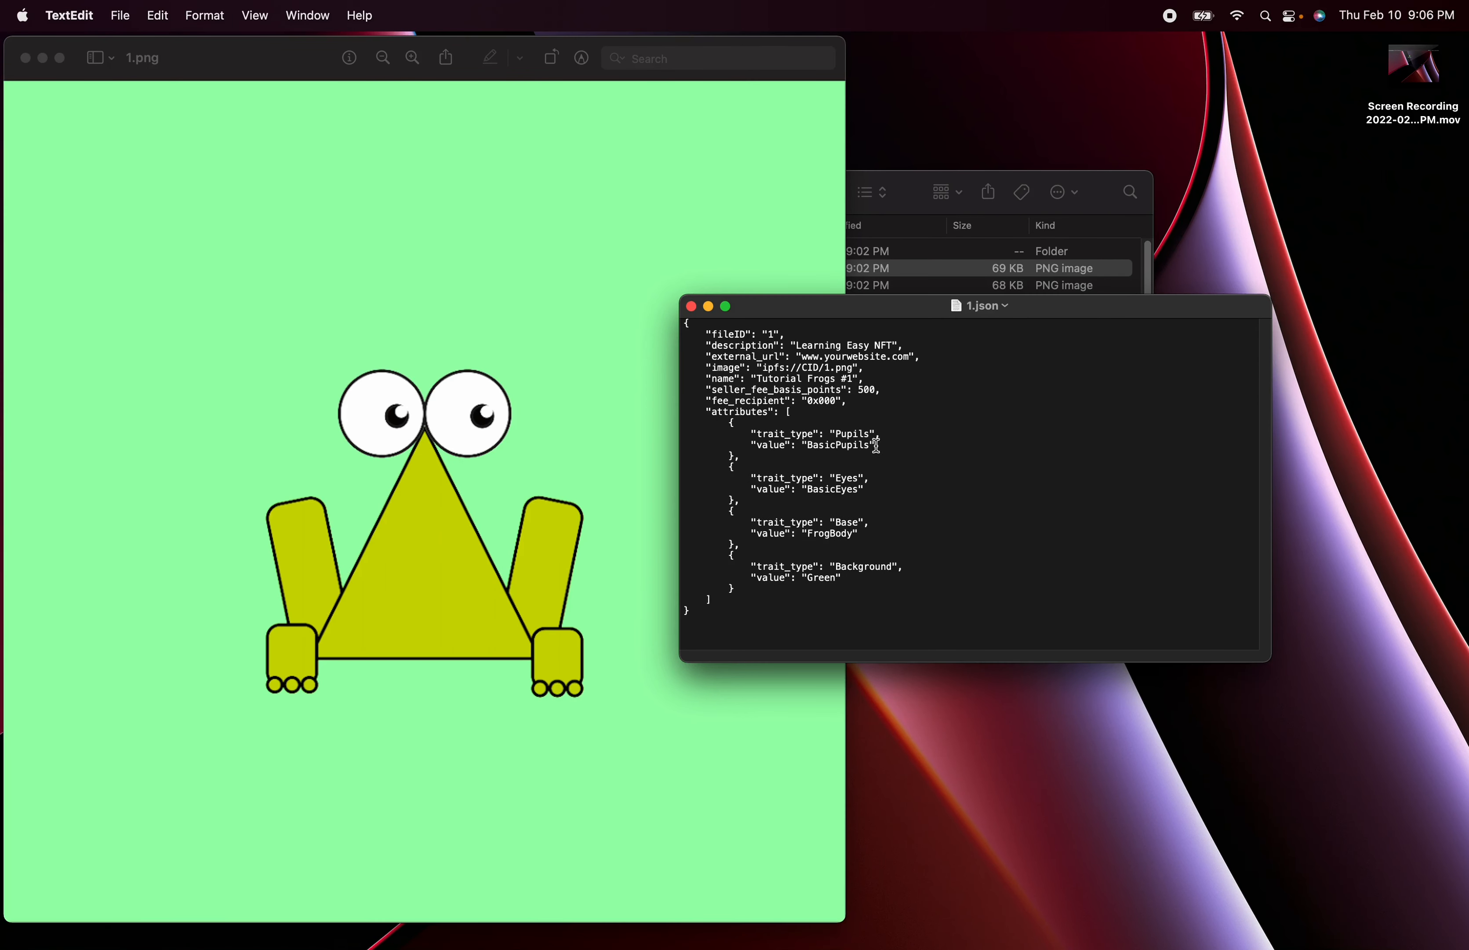
- Compare the Pupils, Eyes, Base and Background attributes in 1.json with the frog in 1.png
{"action": "left_click_drag", "start_coordinate": [866, 432], "coordinate": [783, 524]}
{"action": "left_click", "coordinate": [840, 444]}
{"action": "left_click", "coordinate": [831, 480]}
{"action": "left_click", "coordinate": [866, 534]}
- Close the 1.json file and the Easy NFT Generator folder window
{"action": "left_click", "coordinate": [692, 307]}
{"action": "left_click", "coordinate": [902, 179]}
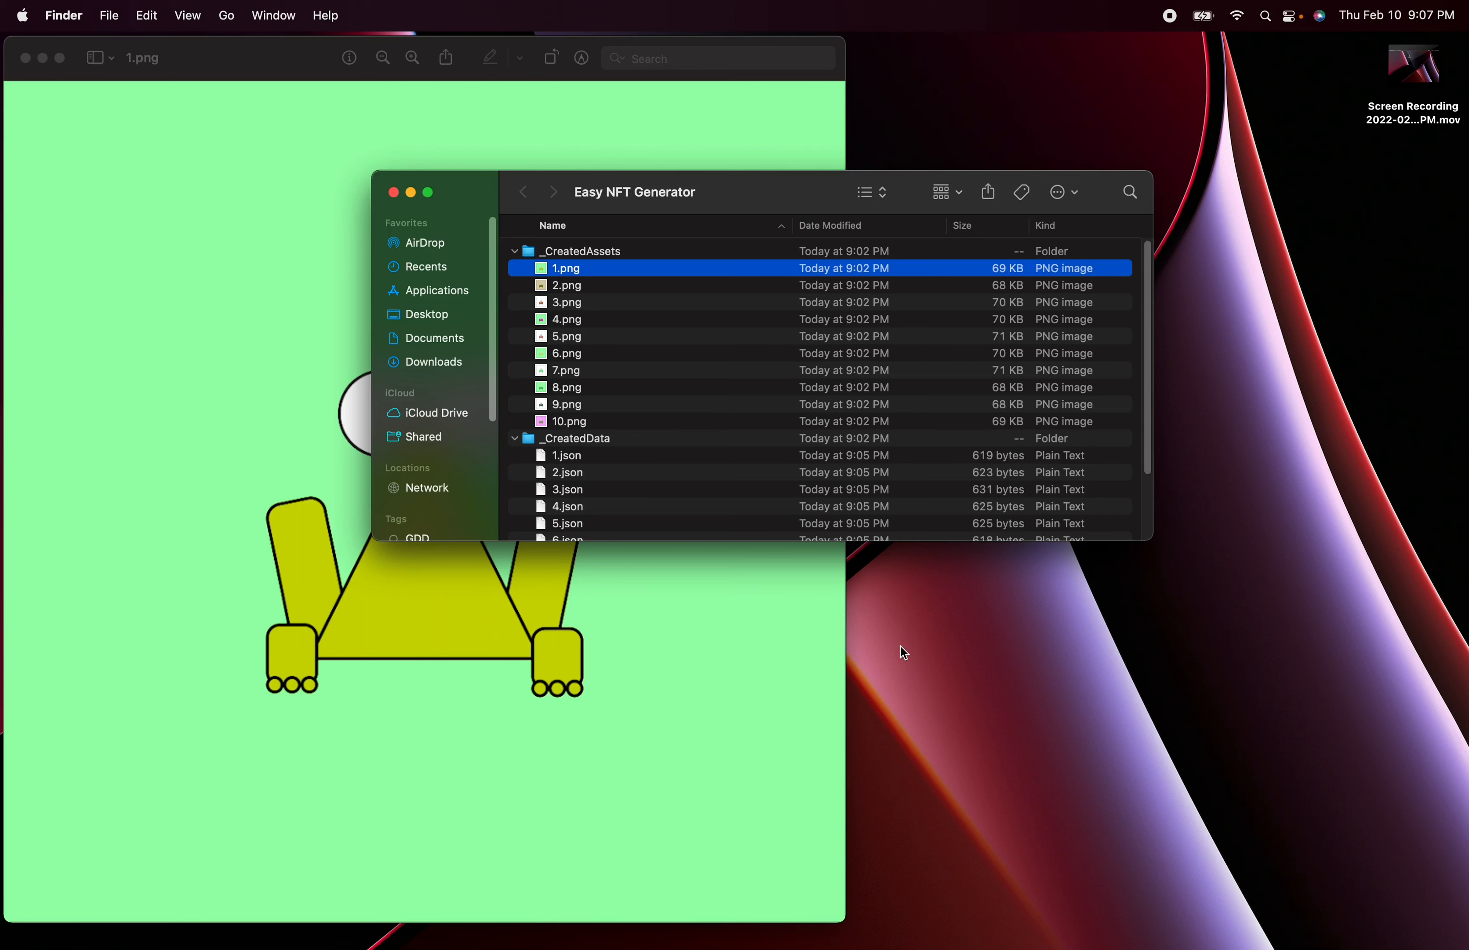
{"action": "left_click", "coordinate": [393, 193]}
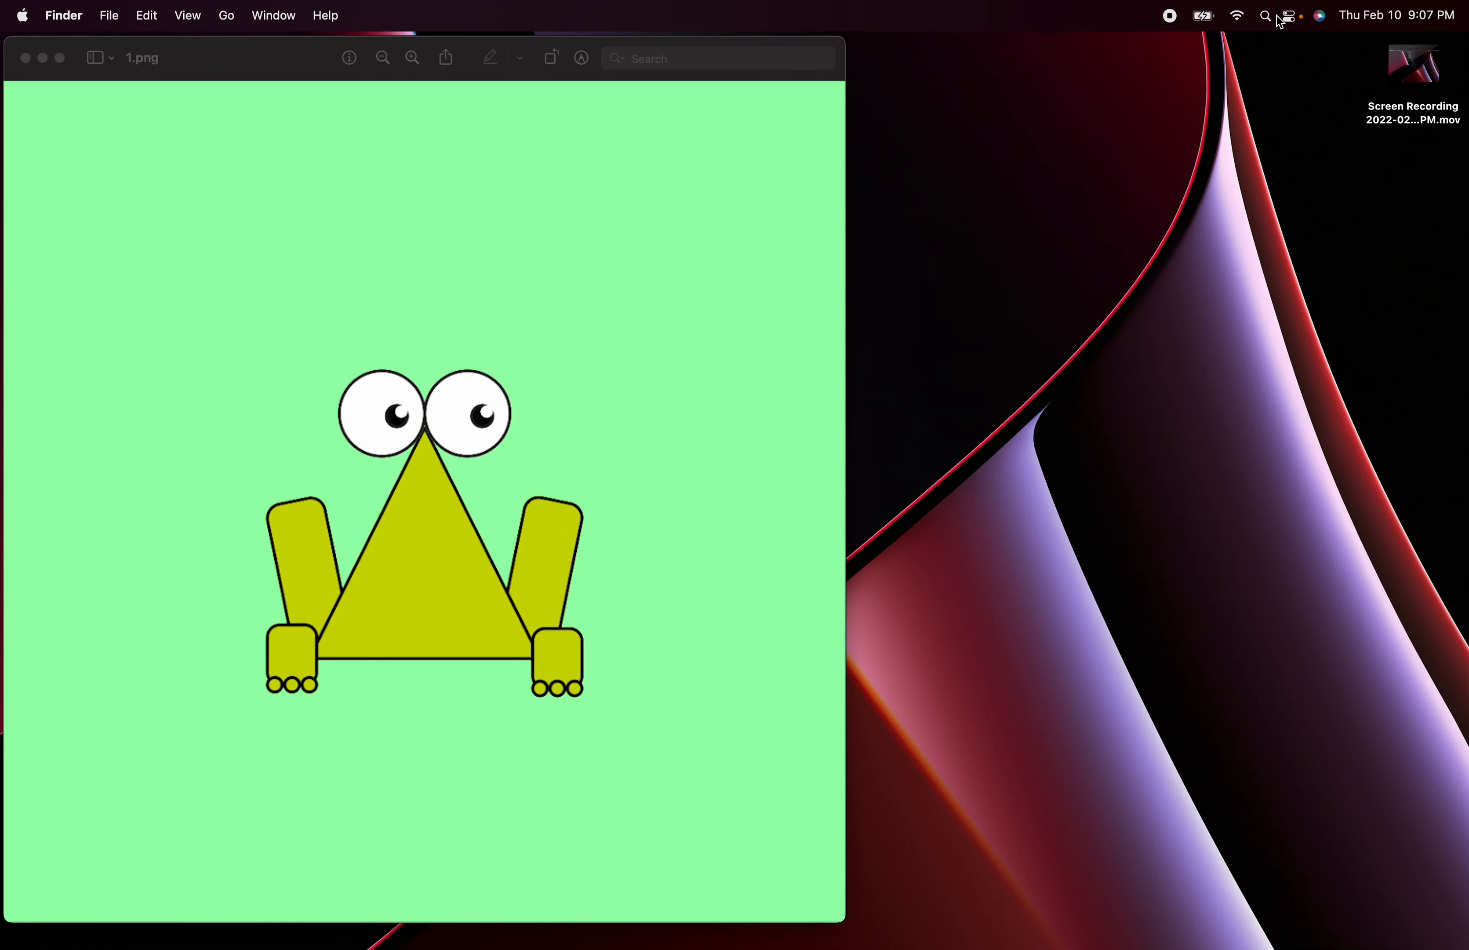